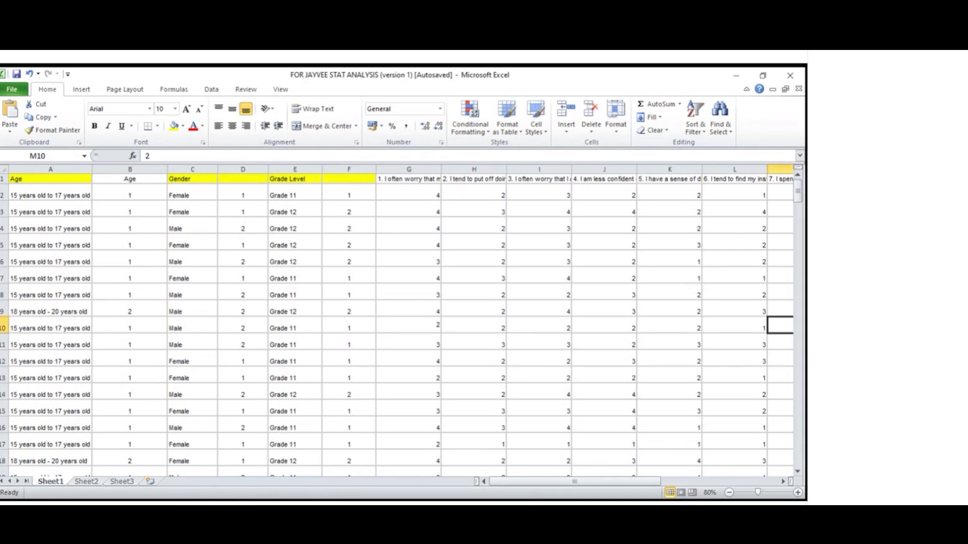
# Step: Bring the research questions in rows 275 to 277 into view at 180% zoom
pyautogui.moveTo(796, 201); pyautogui.dragTo(806, 408)
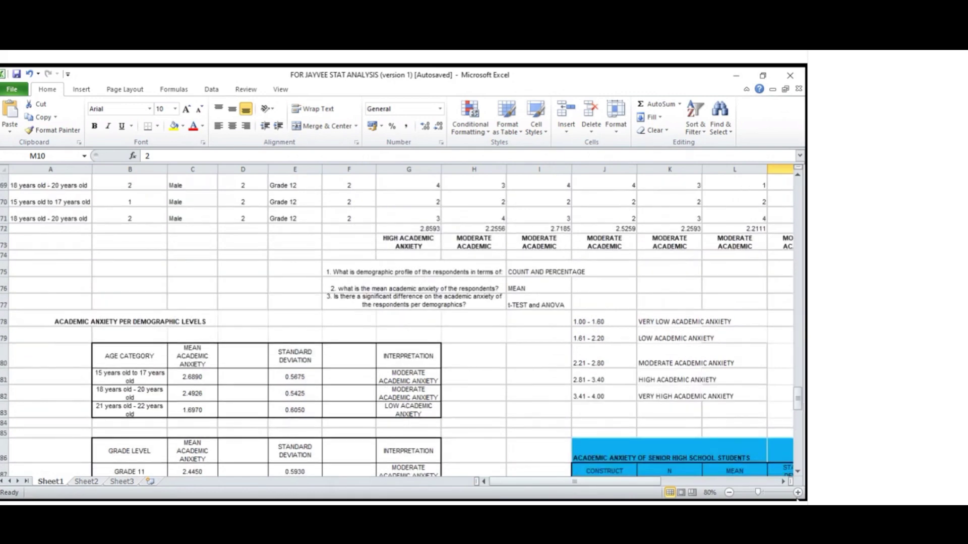
pyautogui.click(798, 491)
pyautogui.click(798, 491)
pyautogui.click(798, 492)
pyautogui.click(797, 492)
pyautogui.click(798, 492)
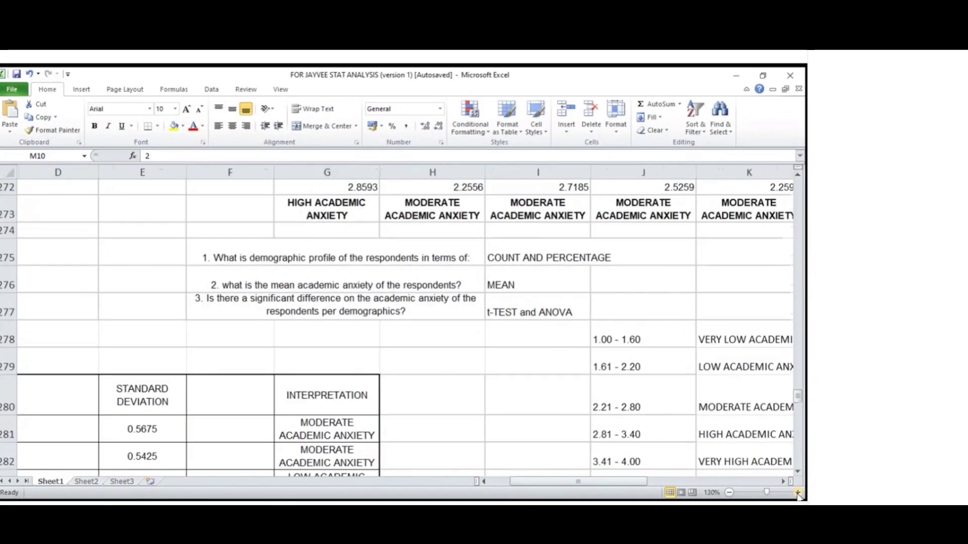
pyautogui.click(797, 492)
pyautogui.click(797, 492)
pyautogui.click(798, 492)
pyautogui.click(798, 492)
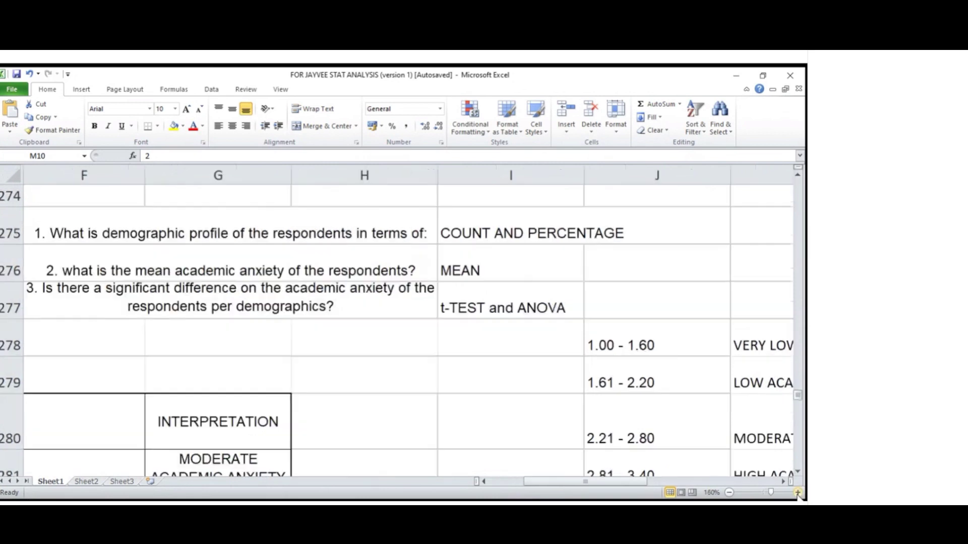
pyautogui.moveTo(635, 482); pyautogui.dragTo(624, 485)
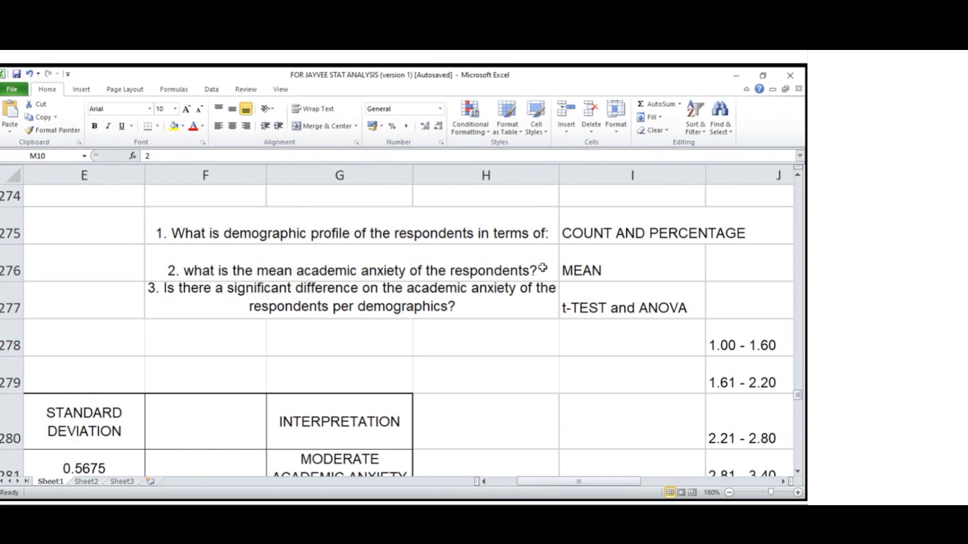
# Step: Read through the three research questions in F275 to F277, checking the statistical treatment beside the first one
pyautogui.click(431, 227)
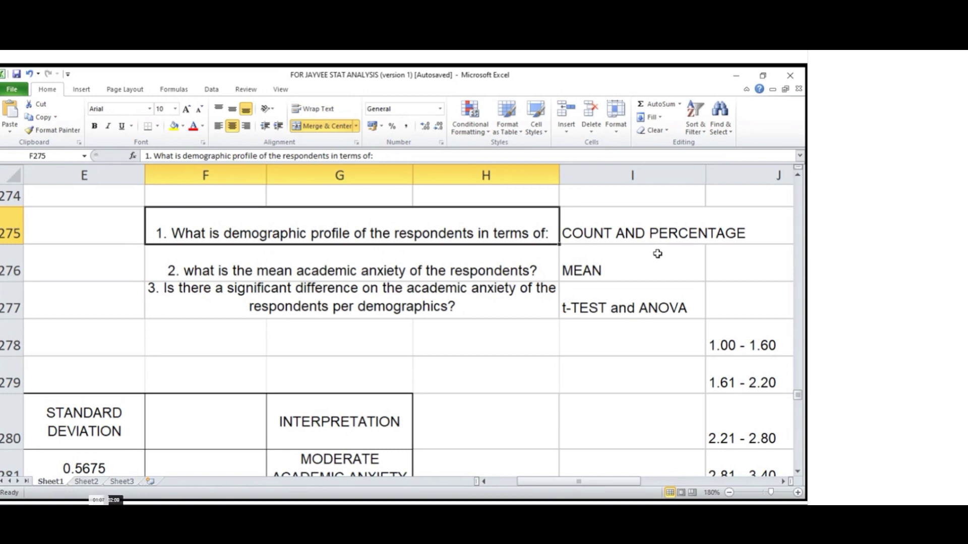
pyautogui.click(641, 233)
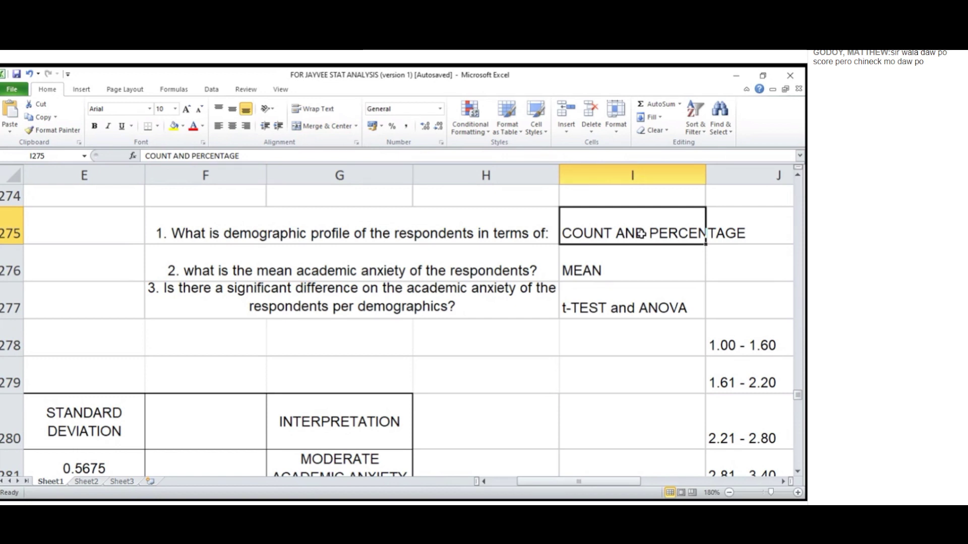
pyautogui.press('Down')
pyautogui.press('Left')
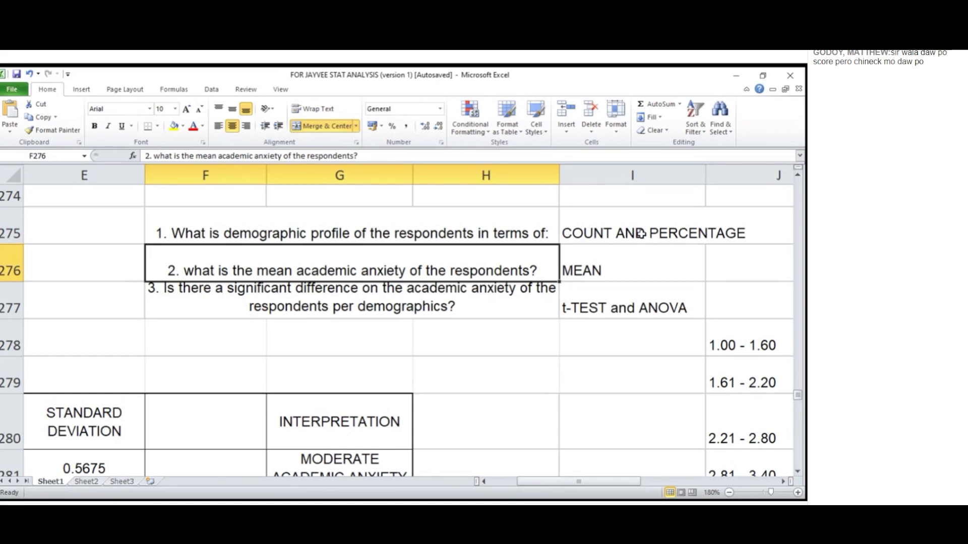
pyautogui.press('Down')
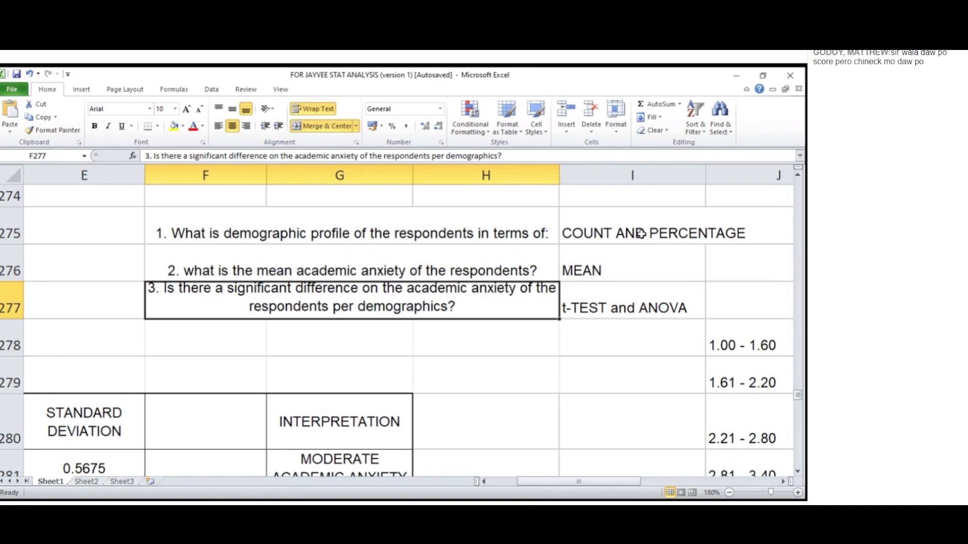
# Step: Compare the statistical treatments listed for the research questions in cells I275 to I277
pyautogui.press('Right')
pyautogui.press('Left')
pyautogui.press('Right')
pyautogui.press('Up')
pyautogui.press('Up')
pyautogui.press('Down')
pyautogui.press('Down')
pyautogui.press('Up')
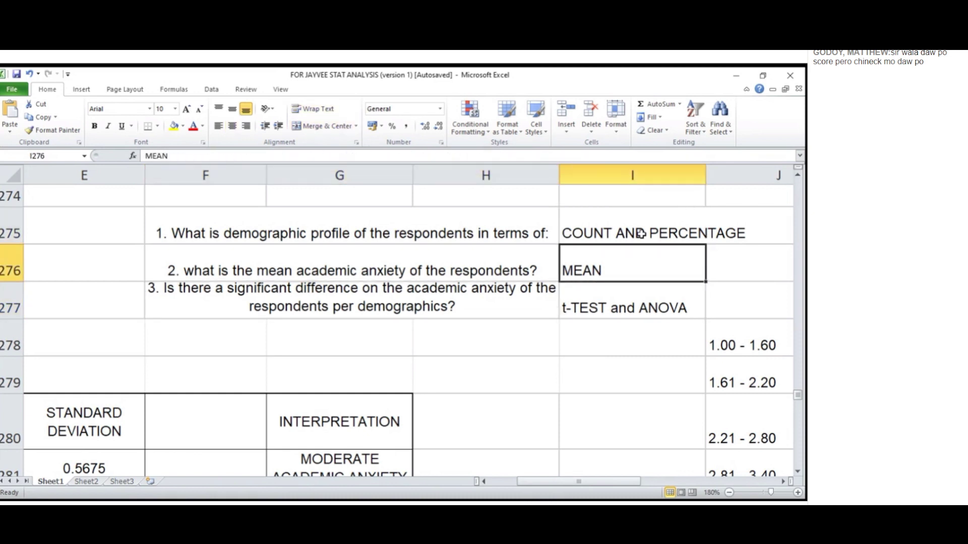
pyautogui.press('Up')
pyautogui.press('Down')
pyautogui.press('Down')
pyautogui.press('Up')
pyautogui.press('Up')
pyautogui.press('Down')
pyautogui.press('Up')
pyautogui.press('Down')
pyautogui.press('Down')
pyautogui.press('Up')
pyautogui.press('Up')
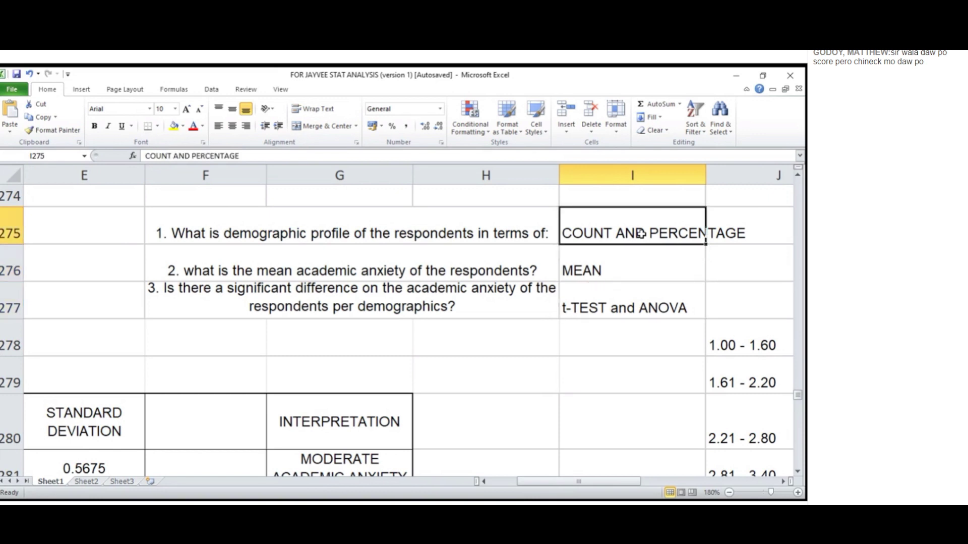
# Step: Look back up from the first research question in F275 through the grade level codes and survey responses in columns E to I
pyautogui.press('Left')
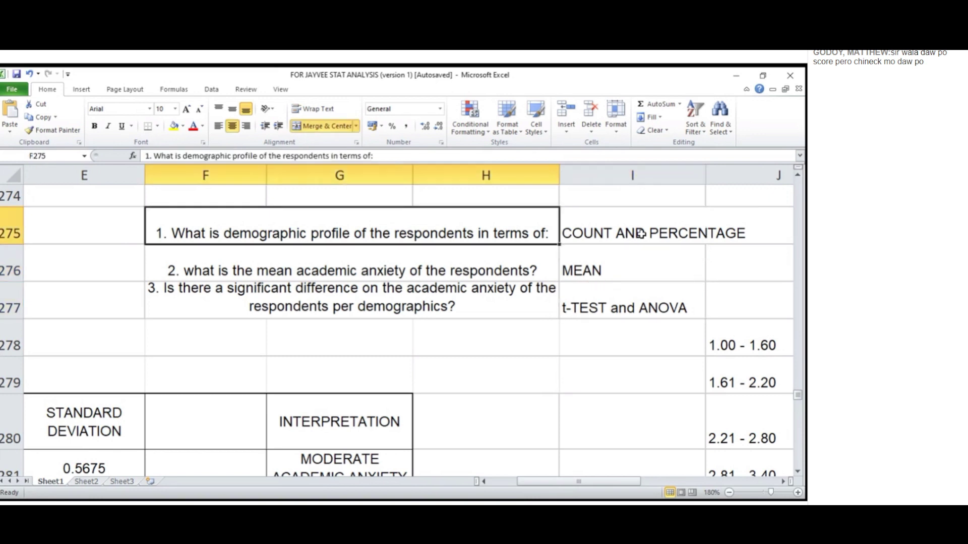
pyautogui.press('Up')
pyautogui.press('Up')
pyautogui.press('Up')
pyautogui.press('Up')
pyautogui.press('Up')
pyautogui.press('Up')
pyautogui.press('Up')
pyautogui.press('Up')
pyautogui.press('Up')
pyautogui.press('Up')
pyautogui.press('Up')
pyautogui.press('Up')
pyautogui.press('Up')
pyautogui.press('Up')
pyautogui.press('Up')
pyautogui.press('Up')
pyautogui.press('Up')
pyautogui.press('Up')
pyautogui.press('Up')
pyautogui.press('Up')
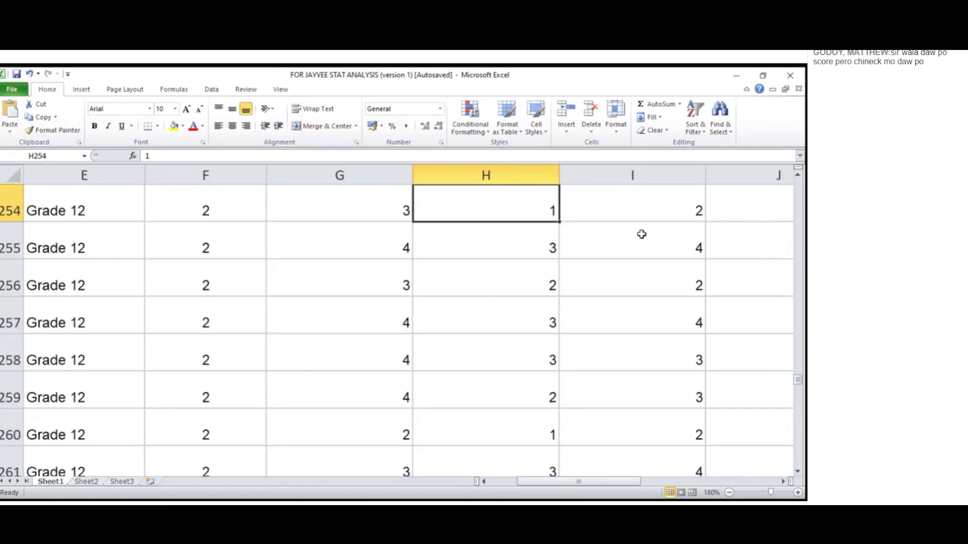
pyautogui.press('Up')
pyautogui.press('Up')
pyautogui.press('Up')
pyautogui.press('Up')
pyautogui.press('Up')
pyautogui.press('Up')
pyautogui.press('Up')
pyautogui.press('Up')
pyautogui.press('Up')
pyautogui.press('Up')
pyautogui.press('Up')
pyautogui.press('Up')
pyautogui.press('Up')
pyautogui.press('Up')
pyautogui.press('Up')
pyautogui.press('Up')
pyautogui.press('Up')
pyautogui.press('Up')
pyautogui.press('Up')
pyautogui.press('Up')
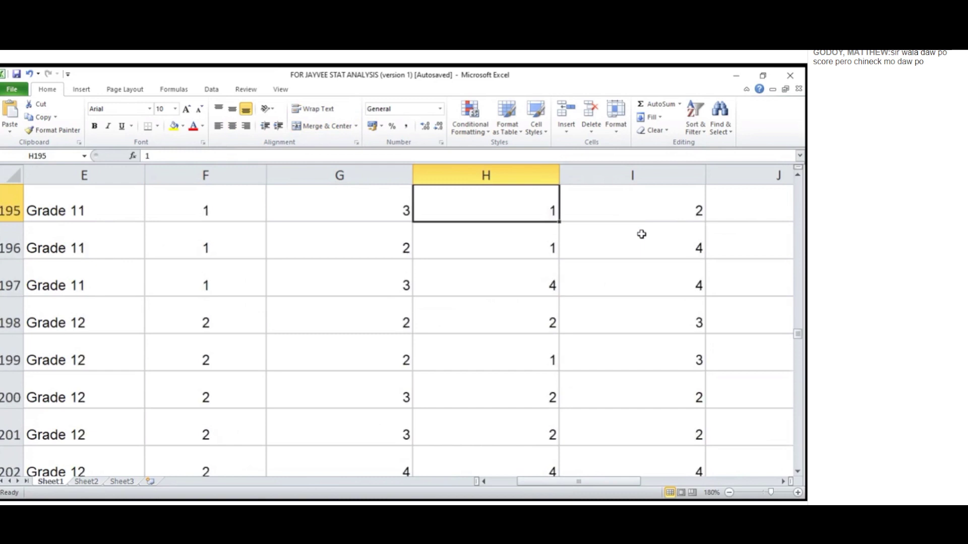
pyautogui.press('Up')
pyautogui.press('Up')
pyautogui.press('Up')
pyautogui.press('Up')
pyautogui.press('Up')
pyautogui.press('Up')
pyautogui.press('Up')
pyautogui.press('Up')
pyautogui.press('Up')
pyautogui.press('Up')
pyautogui.press('Up')
pyautogui.press('Up')
pyautogui.press('Up')
pyautogui.press('Up')
pyautogui.press('Up')
pyautogui.press('Up')
pyautogui.press('Up')
pyautogui.press('Up')
pyautogui.press('Up')
pyautogui.press('Up')
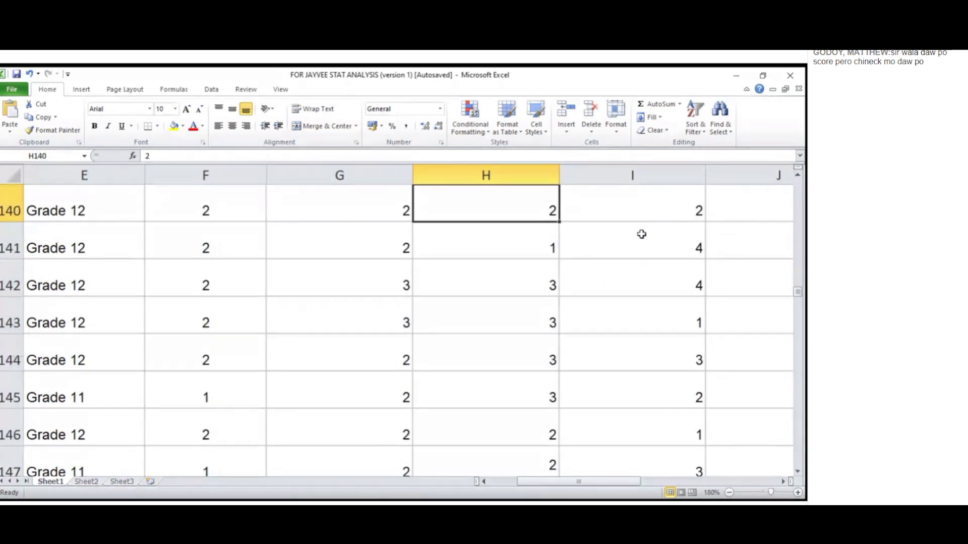
pyautogui.press('Up')
pyautogui.press('Up')
pyautogui.press('Up')
pyautogui.press('Up')
pyautogui.press('Up')
pyautogui.press('Up')
pyautogui.press('Up')
pyautogui.press('Up')
pyautogui.press('Up')
pyautogui.press('Up')
pyautogui.press('Up')
# Step: Review the age, gender and grade level records from row 117 up to the Age header in A1
pyautogui.press('Home')
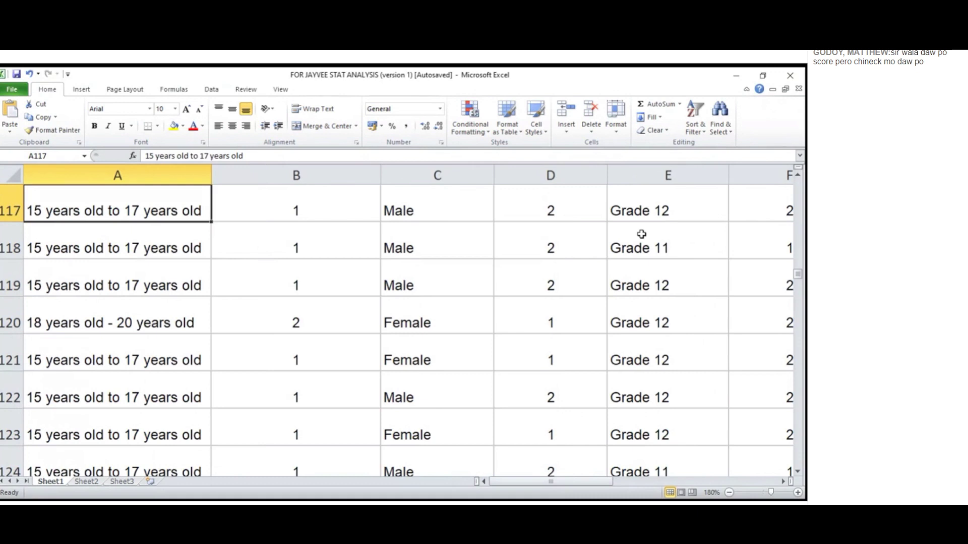
pyautogui.press('Up')
pyautogui.press('Up')
pyautogui.press('Up')
pyautogui.press('Up')
pyautogui.press('Up')
pyautogui.press('Up')
pyautogui.press('Up')
pyautogui.press('Up')
pyautogui.press('Up')
pyautogui.press('Up')
pyautogui.press('Up')
pyautogui.press('Up')
pyautogui.press('Up')
pyautogui.press('Up')
pyautogui.press('Up')
pyautogui.press('Up')
pyautogui.press('Up')
pyautogui.press('Up')
pyautogui.press('Up')
pyautogui.press('Up')
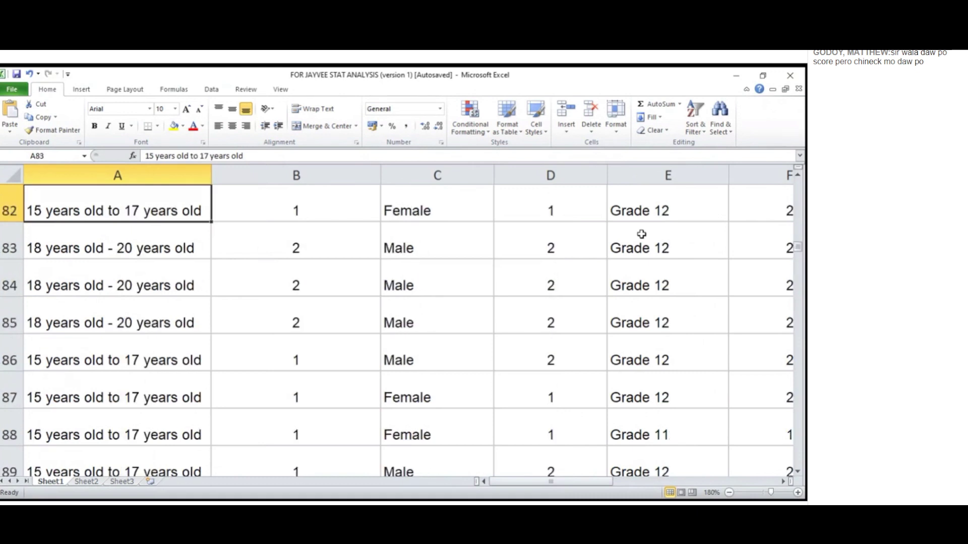
pyautogui.press('Up')
pyautogui.press('Up')
pyautogui.press('Up')
pyautogui.press('Up')
pyautogui.press('Up')
pyautogui.press('Up')
pyautogui.press('Up')
pyautogui.press('Up')
pyautogui.press('Up')
pyautogui.press('Up')
pyautogui.press('Up')
pyautogui.press('Up')
pyautogui.press('Up')
pyautogui.press('Up')
pyautogui.press('Up')
pyautogui.press('Up')
pyautogui.press('Up')
pyautogui.press('Up')
pyautogui.press('Up')
pyautogui.press('Up')
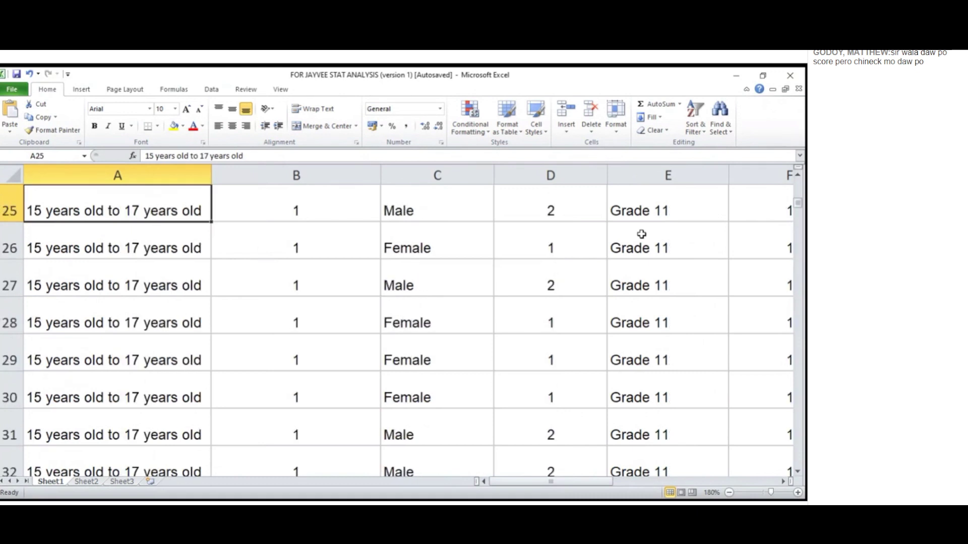
pyautogui.press('Up')
pyautogui.press('Up')
pyautogui.press('Up')
pyautogui.press('Up')
pyautogui.press('Up')
pyautogui.press('Up')
pyautogui.press('Up')
pyautogui.press('Up')
pyautogui.press('Up')
pyautogui.press('Up')
pyautogui.press('Up')
pyautogui.press('Up')
pyautogui.press('Up')
pyautogui.press('Up')
pyautogui.press('Up')
pyautogui.press('Up')
pyautogui.press('Up')
pyautogui.press('Up')
pyautogui.press('Up')
pyautogui.press('Up')
pyautogui.press('Up')
pyautogui.press('Up')
pyautogui.press('Up')
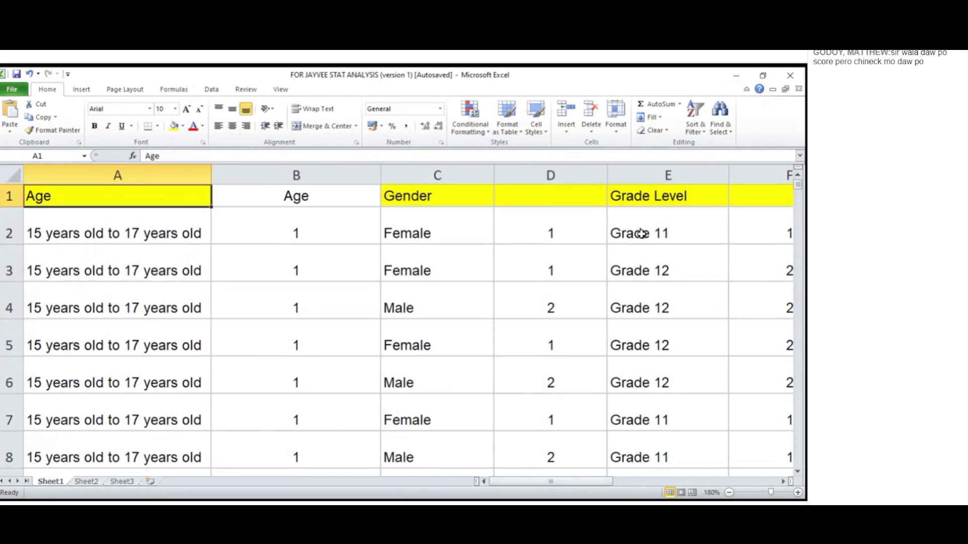
# Step: Inspect the age-coding formula in B2 against the first respondent's age group in A2
pyautogui.press('Down')
pyautogui.press('Right')
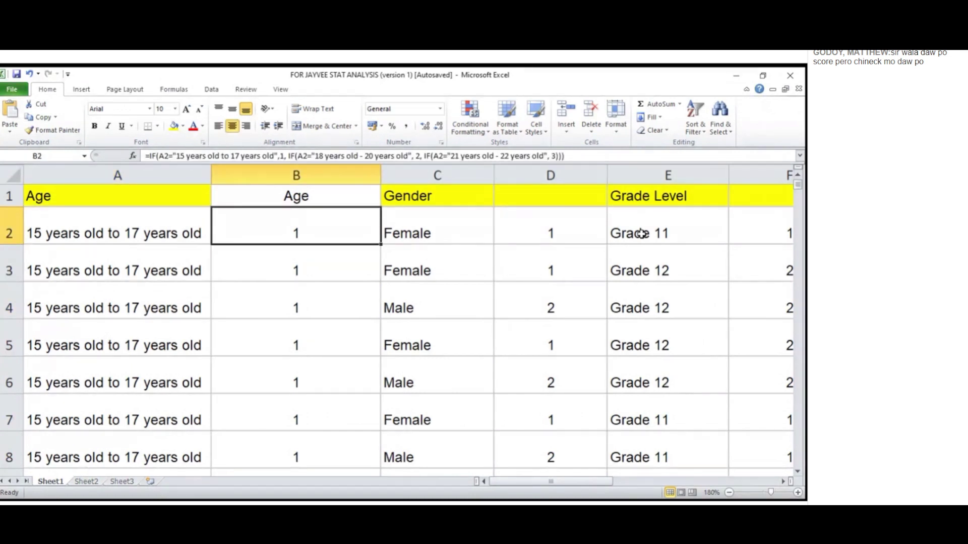
pyautogui.press('Left')
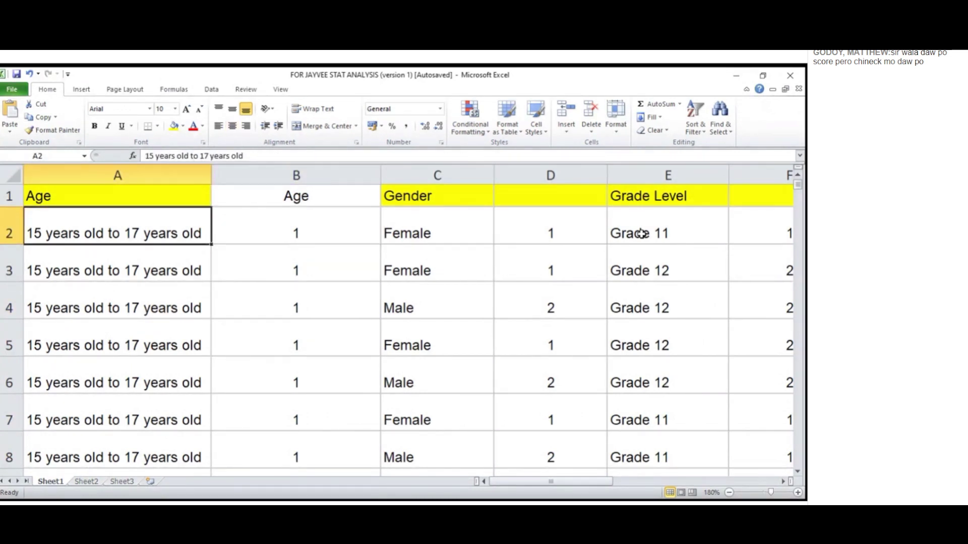
# Step: Examine the respondents' age groups in column A down past row 11 and back up to the header row
pyautogui.press('Down')
pyautogui.press('Down')
pyautogui.press('Down')
pyautogui.press('Down')
pyautogui.press('Down')
pyautogui.press('Down')
pyautogui.press('Down')
pyautogui.press('Down')
pyautogui.press('Down')
pyautogui.press('Down')
pyautogui.press('Down')
pyautogui.press('Down')
pyautogui.press('Down')
pyautogui.press('Down')
pyautogui.press('Down')
pyautogui.press('Up')
pyautogui.press('Up')
pyautogui.press('Up')
pyautogui.press('Up')
pyautogui.press('Up')
pyautogui.press('Up')
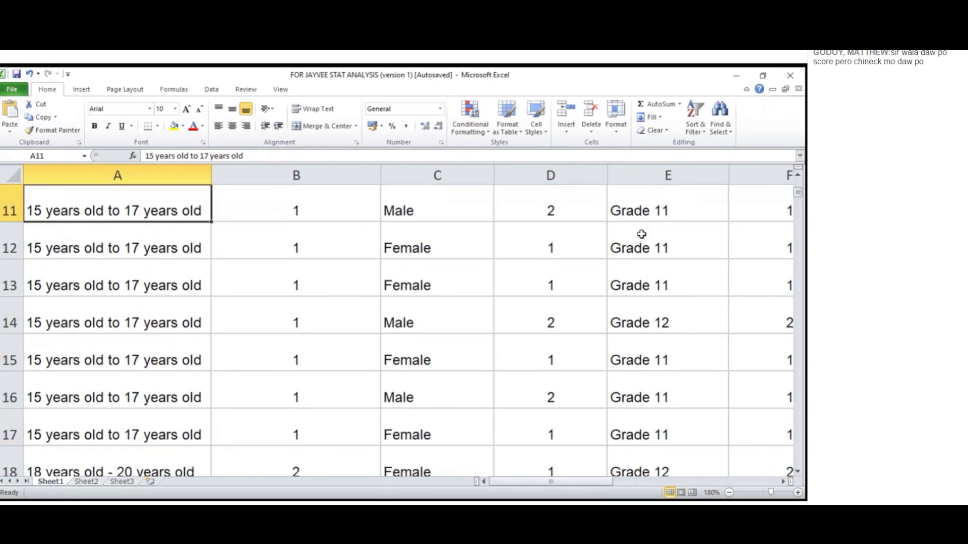
pyautogui.press('Up')
pyautogui.press('Up')
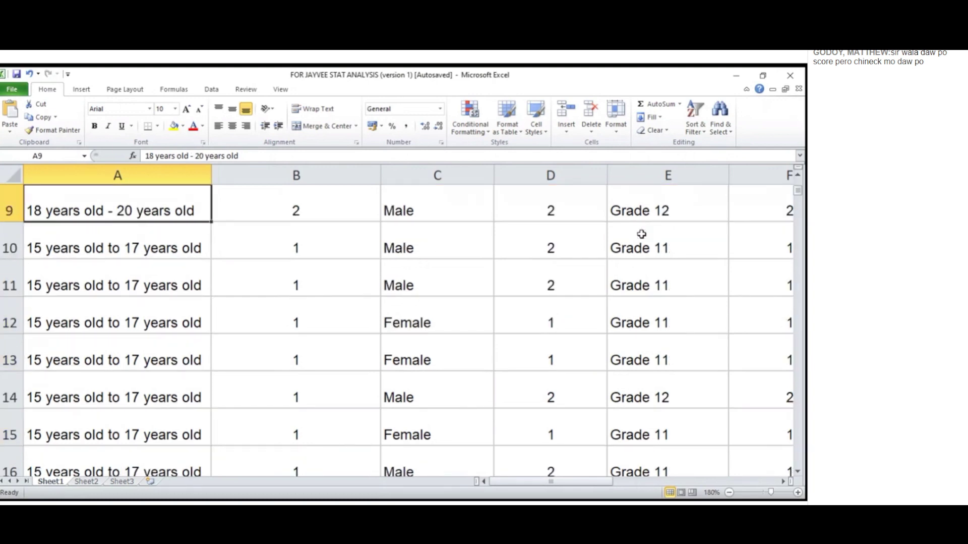
pyautogui.press('Down')
pyautogui.press('Up')
pyautogui.press('Up')
pyautogui.press('Up')
pyautogui.press('Up')
pyautogui.press('Up')
pyautogui.press('Up')
pyautogui.press('Up')
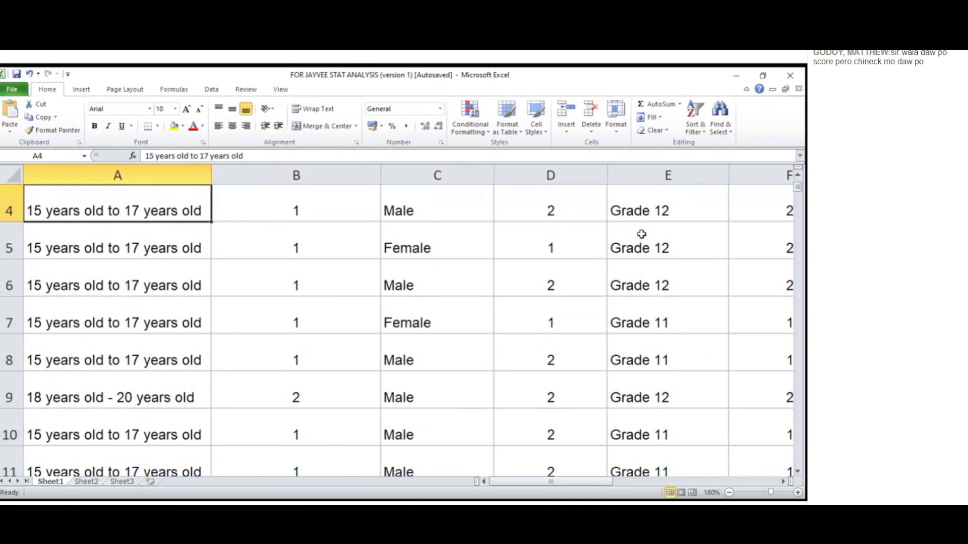
pyautogui.press('Up')
pyautogui.press('Up')
# Step: Check the gender and grade level entries and their codes in columns C to F, returning to the Age header in A1
pyautogui.press('Right')
pyautogui.press('Right')
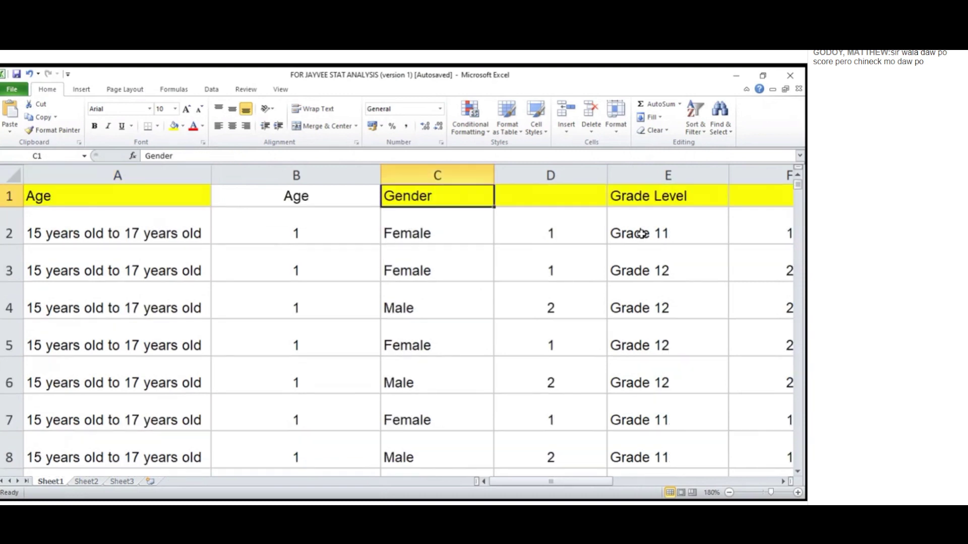
pyautogui.press('Down')
pyautogui.press('Down')
pyautogui.press('Down')
pyautogui.press('Right')
pyautogui.press('Right')
pyautogui.press('Up')
pyautogui.press('Up')
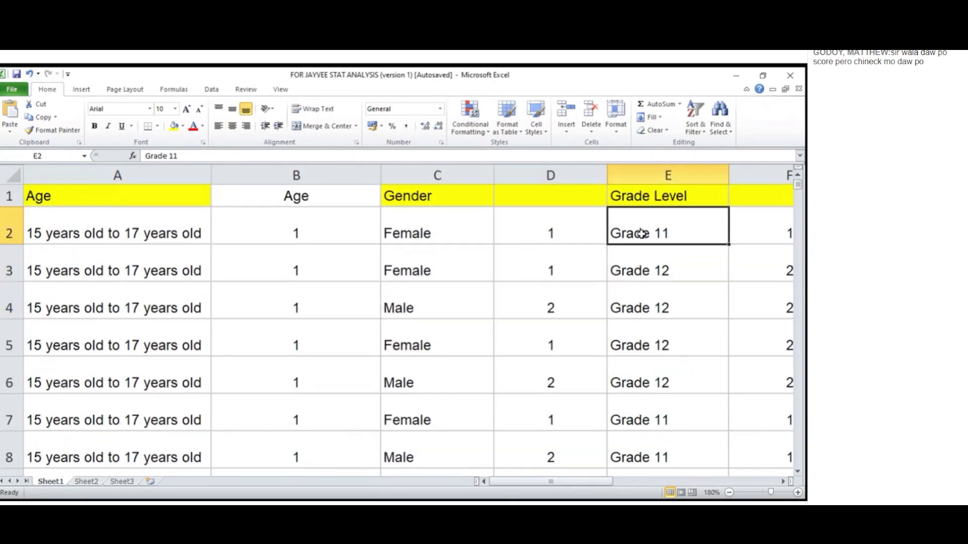
pyautogui.press('Down')
pyautogui.press('Down')
pyautogui.press('Right')
pyautogui.press('Left')
pyautogui.press('Left')
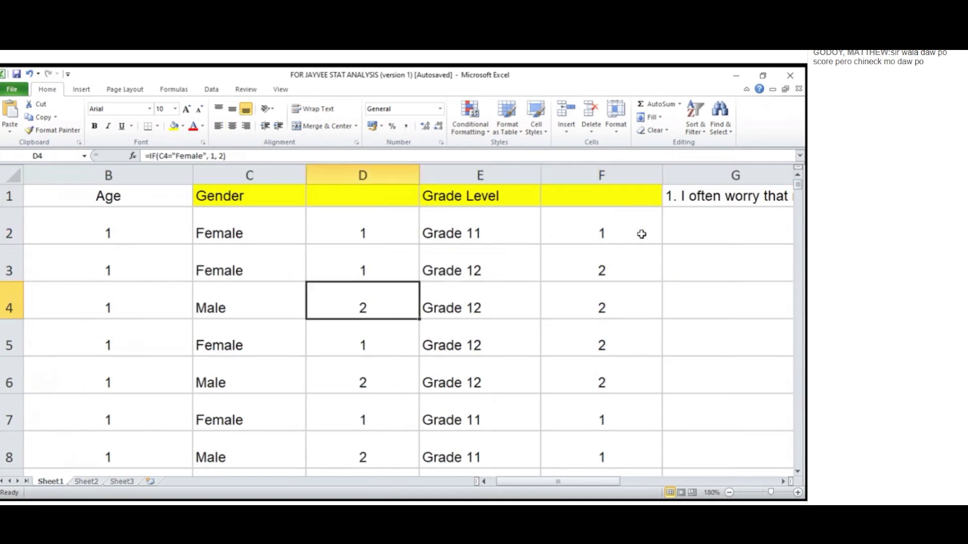
pyautogui.press('Left')
pyautogui.press('Left')
pyautogui.press('Left')
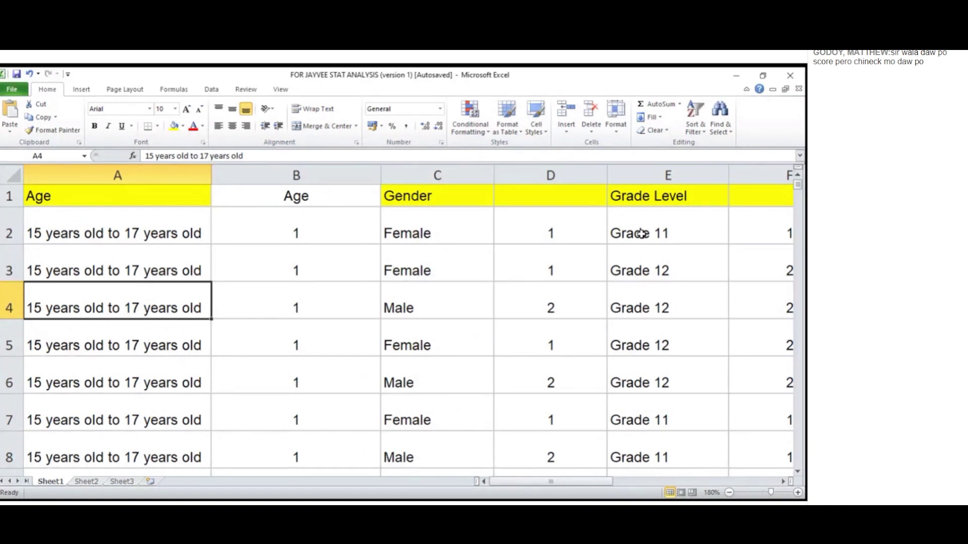
pyautogui.press('Up')
pyautogui.press('Up')
pyautogui.press('Up')
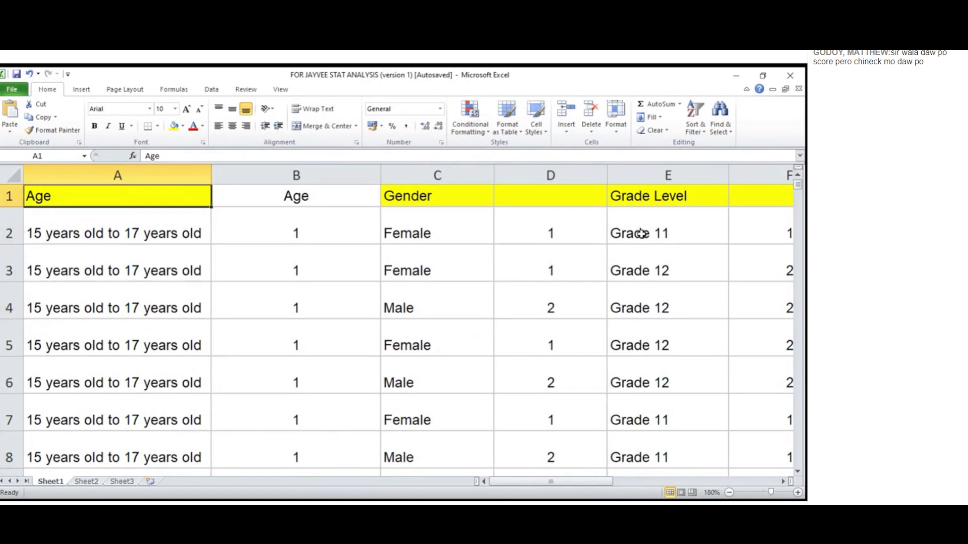
# Step: Look across the header row from Age in A1 to the first three survey statements in G1 to I1
pyautogui.press('Right')
pyautogui.press('Right')
pyautogui.press('Right')
pyautogui.press('Right')
pyautogui.press('Right')
pyautogui.press('Right')
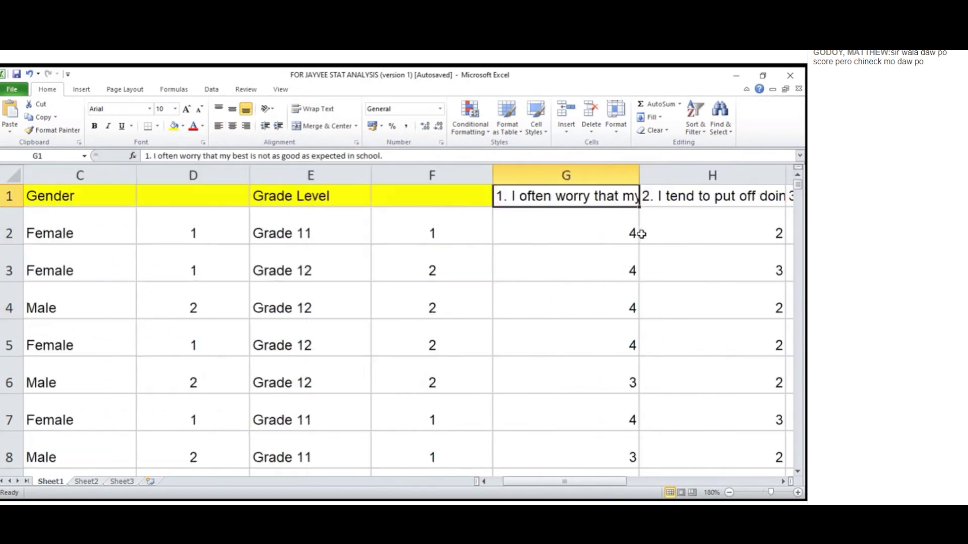
pyautogui.press('Right')
pyautogui.press('Left')
pyautogui.press('Right')
pyautogui.press('Right')
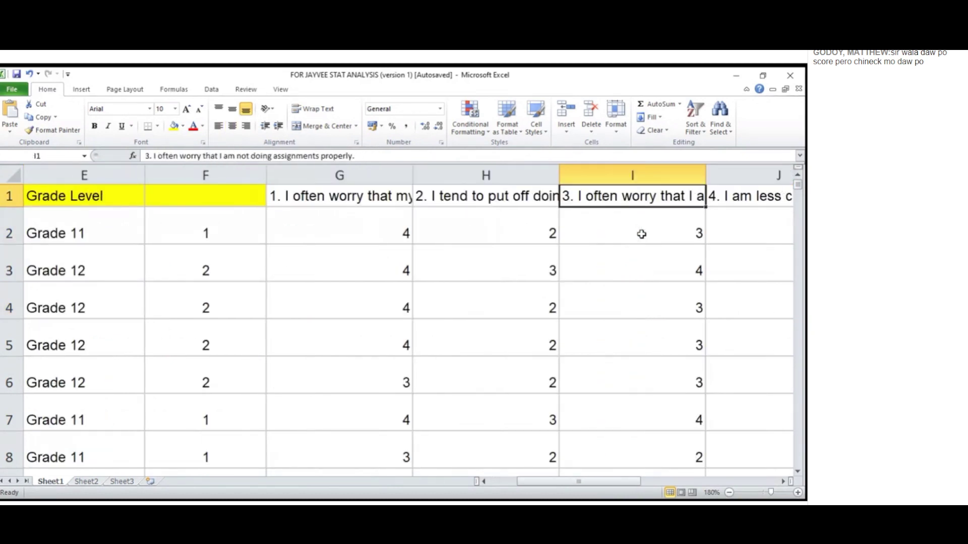
pyautogui.press('Left')
pyautogui.press('Left')
pyautogui.press('Left')
pyautogui.press('Left')
pyautogui.press('Left')
pyautogui.press('Right')
pyautogui.press('Right')
pyautogui.press('Right')
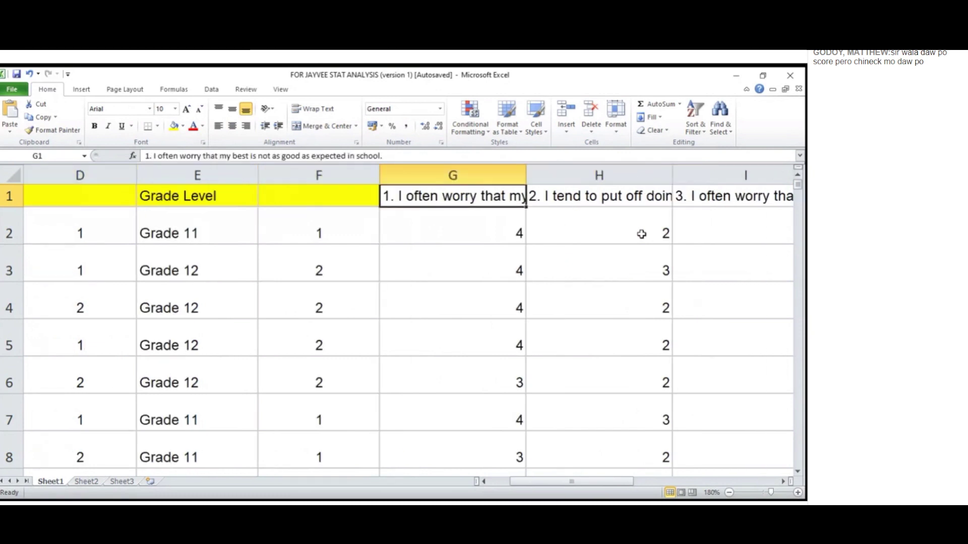
# Step: Read the survey statement headers from statement 1 in G1 through statement 11 and back to G1
pyautogui.press('Right')
pyautogui.press('Right')
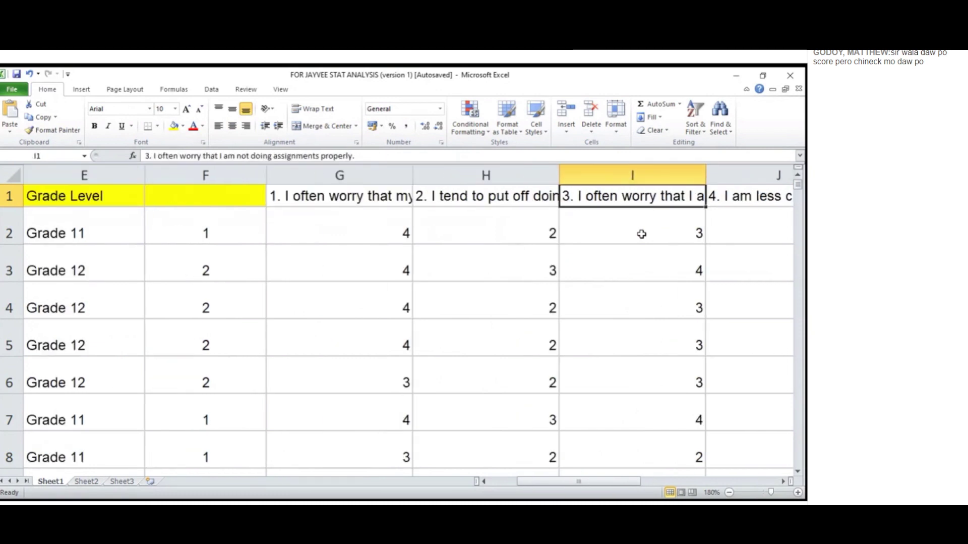
pyautogui.press('Right')
pyautogui.press('Right')
pyautogui.press('Right')
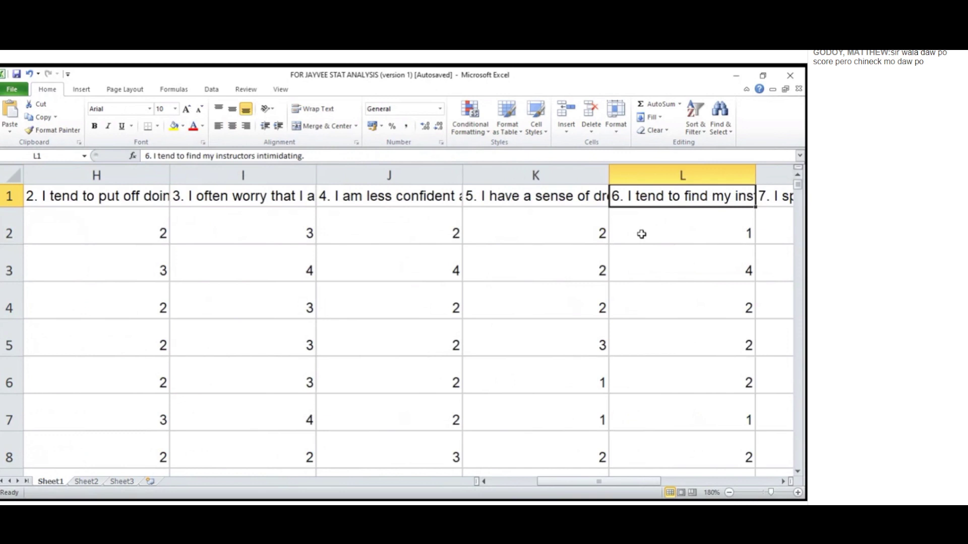
pyautogui.press('Right')
pyautogui.press('Right')
pyautogui.press('Right')
pyautogui.press('Right')
pyautogui.press('Right')
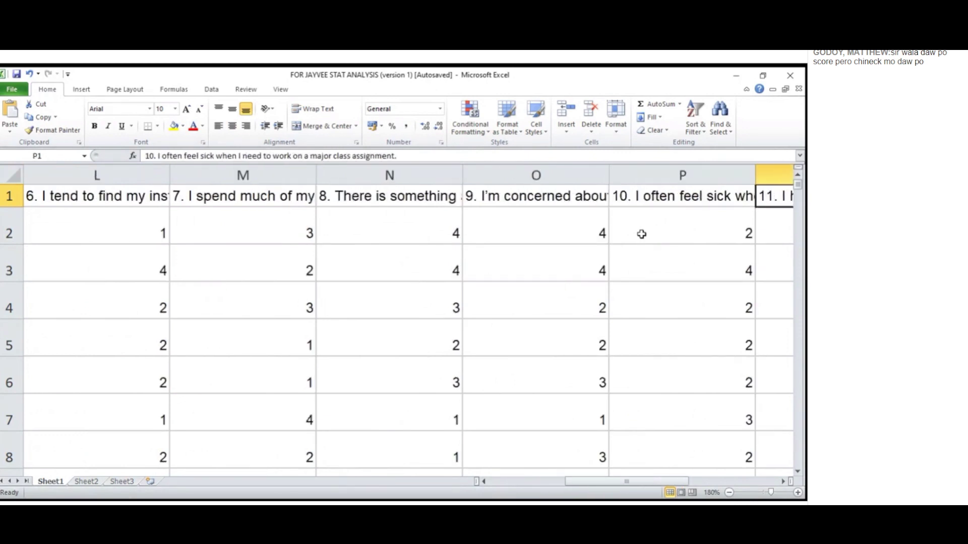
pyautogui.press('Right')
pyautogui.press('Left')
pyautogui.press('Left')
pyautogui.press('Left')
pyautogui.press('Left')
pyautogui.press('Left')
pyautogui.press('Left')
pyautogui.press('Left')
pyautogui.press('Left')
pyautogui.press('Left')
pyautogui.press('Left')
pyautogui.press('Left')
pyautogui.press('Left')
pyautogui.press('Left')
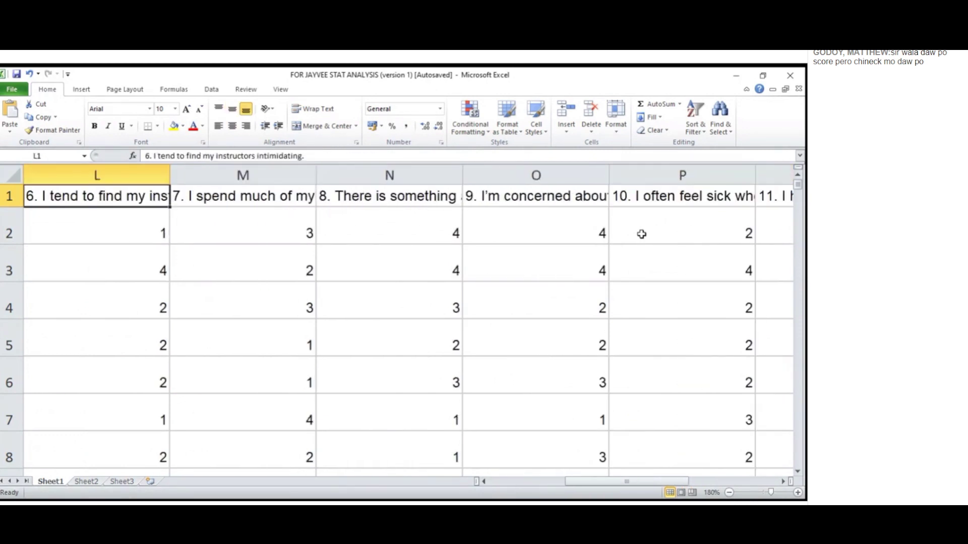
pyautogui.press('Right')
pyautogui.press('Right')
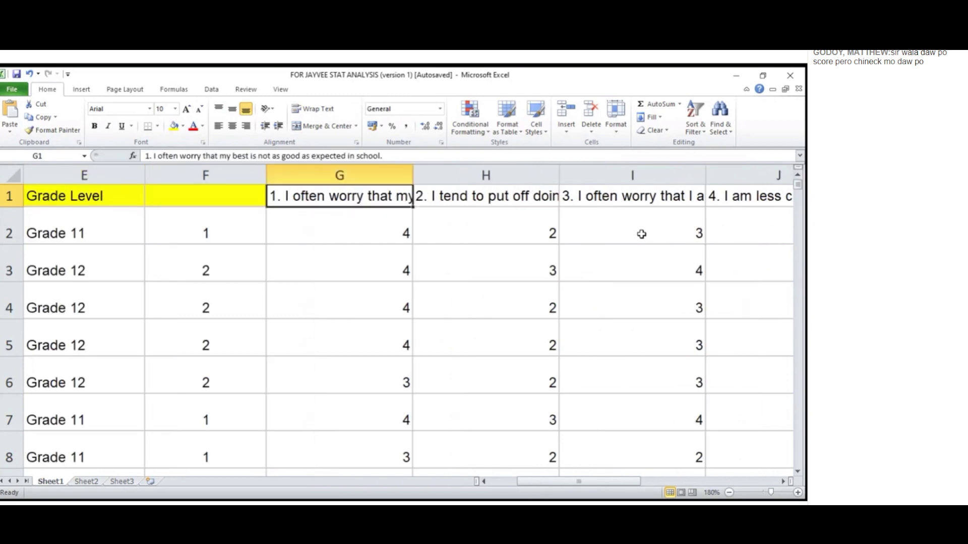
# Step: Examine the first respondent's row 2 answers to the survey statements in columns G to M
pyautogui.press('Right')
pyautogui.press('Down')
pyautogui.press('Left')
pyautogui.press('Right')
pyautogui.press('Right')
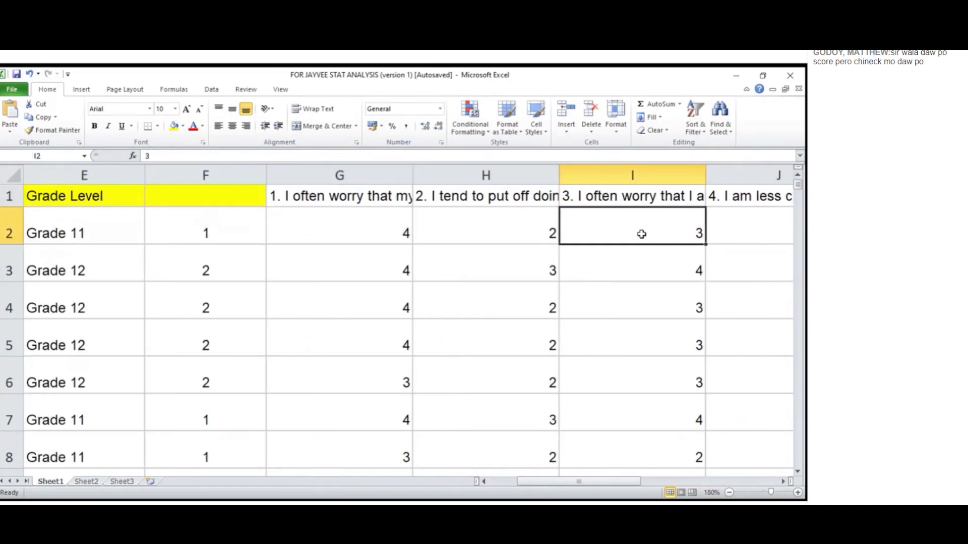
pyautogui.press('Right')
pyautogui.press('Right')
pyautogui.press('Right')
pyautogui.press('Right')
pyautogui.press('Left')
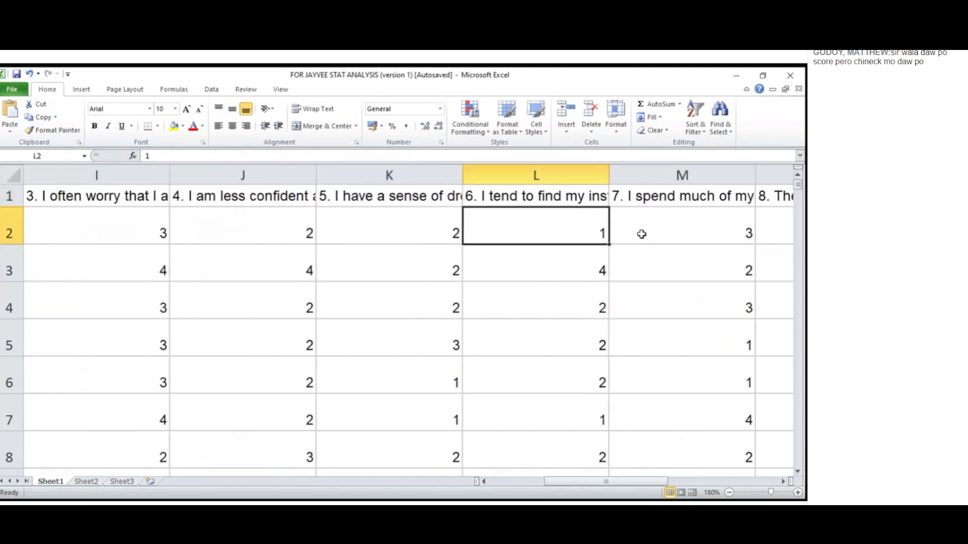
# Step: Trace the first respondent's record in row 2 from the age group in A2 through the coded profile to the answers up to K2
pyautogui.press('Home')
pyautogui.press('Right')
pyautogui.press('Right')
pyautogui.press('Right')
pyautogui.press('Right')
pyautogui.press('Right')
pyautogui.press('Right')
pyautogui.press('Right')
pyautogui.press('Right')
pyautogui.press('Right')
pyautogui.press('Right')
pyautogui.press('Left')
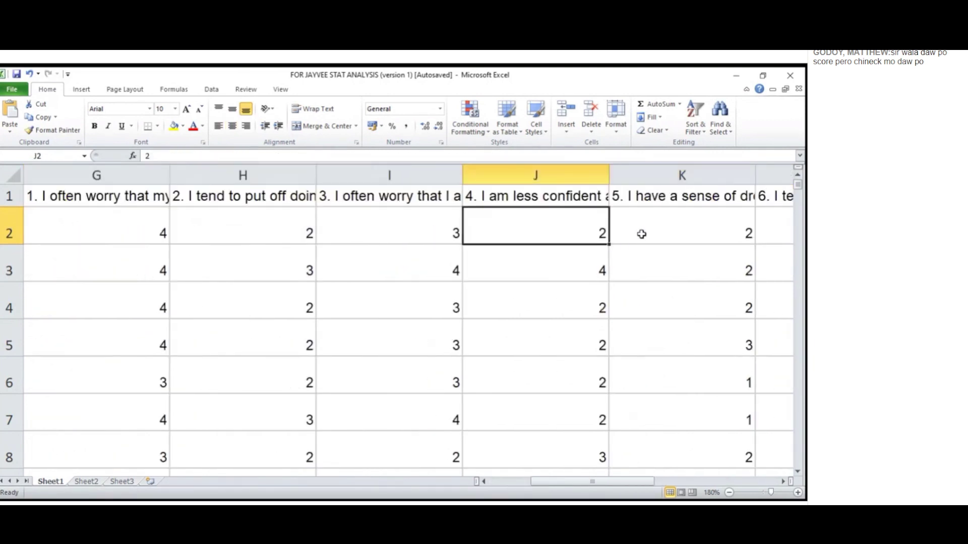
pyautogui.press('Home')
pyautogui.press('Right')
pyautogui.press('Right')
pyautogui.press('Right')
pyautogui.press('Right')
pyautogui.press('Right')
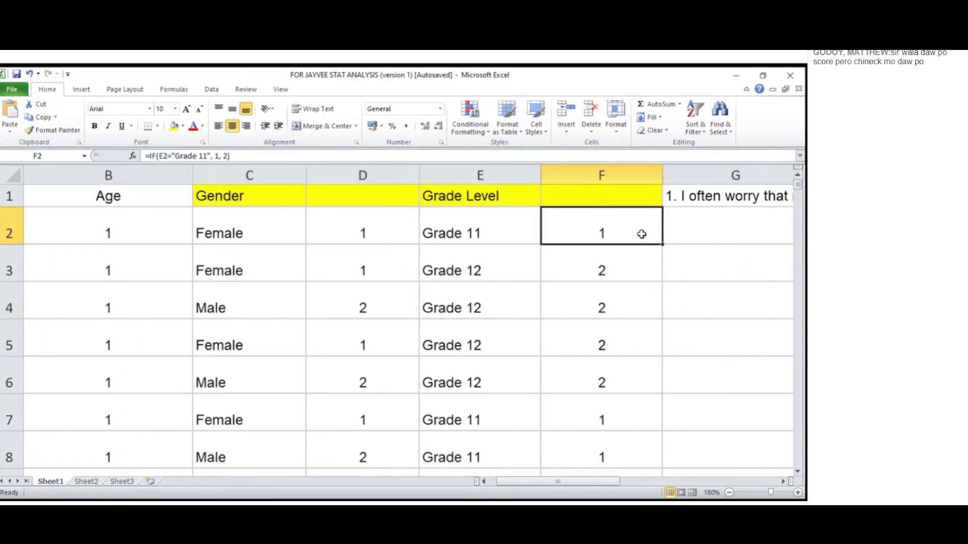
pyautogui.press('Right')
pyautogui.press('Right')
pyautogui.press('Right')
pyautogui.press('Right')
pyautogui.press('Right')
pyautogui.press('Right')
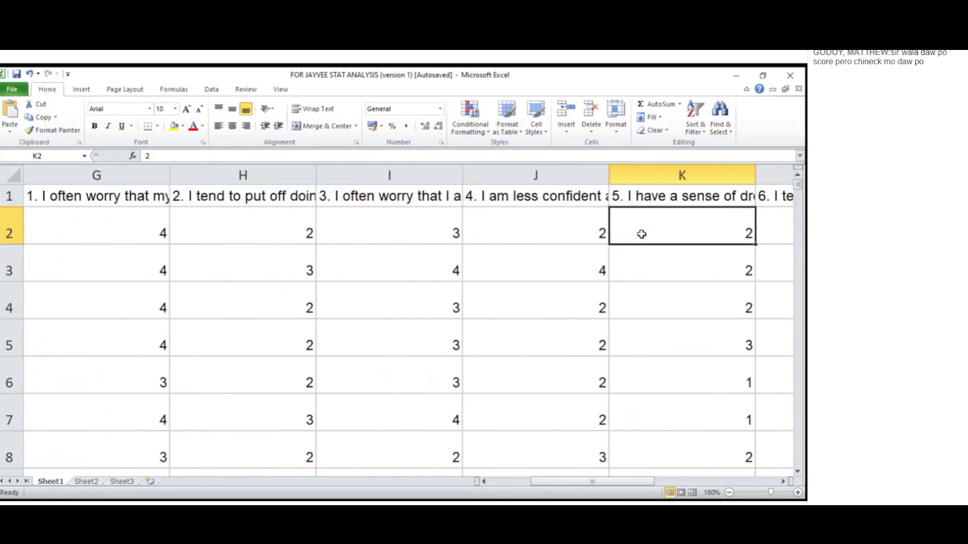
# Step: Recheck the nested IF age-coding formula in B2 against the age group in A2
pyautogui.press('Left')
pyautogui.press('Home')
pyautogui.press('Right')
pyautogui.press('Left')
pyautogui.press('Right')
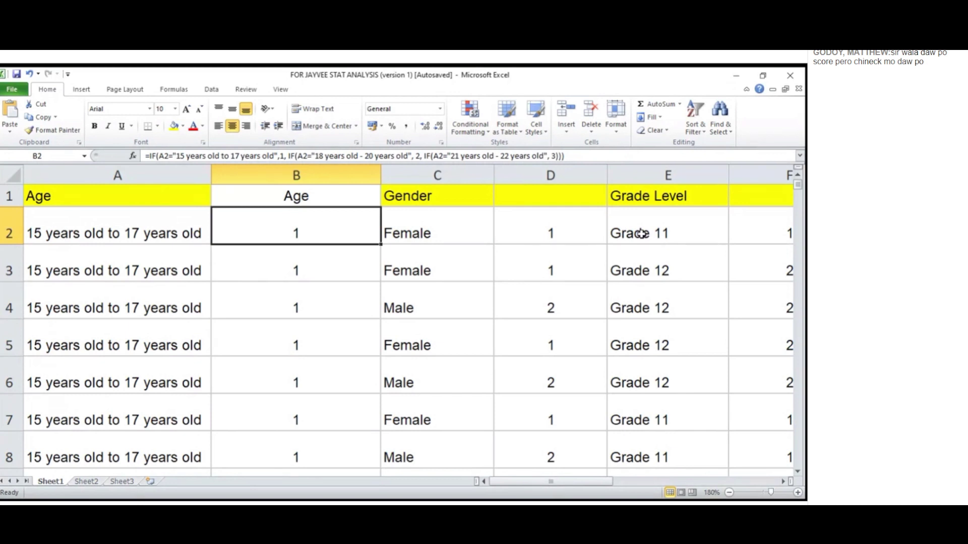
pyautogui.press('Left')
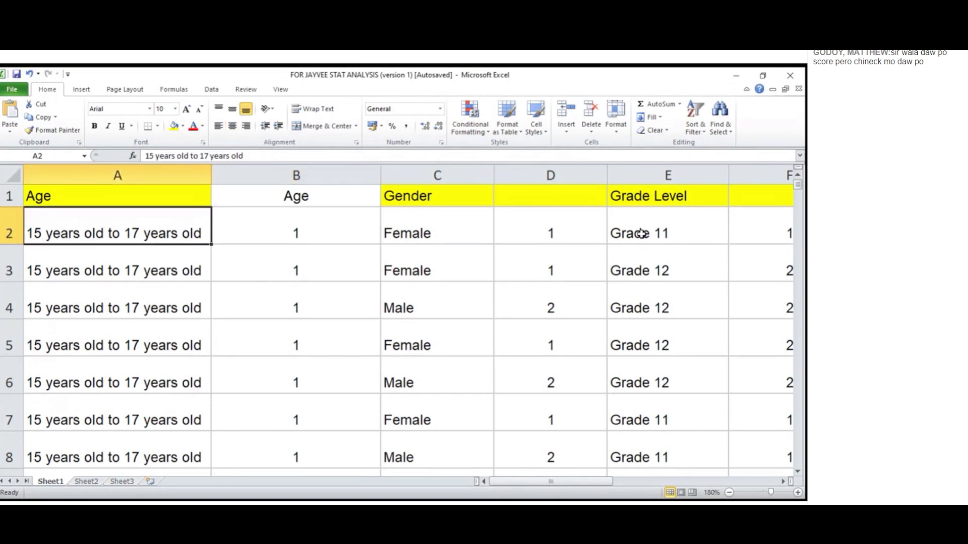
# Step: Review the age groups in column A down to row 14 and compare the age group in A9 with its code in B9
pyautogui.press('Down')
pyautogui.press('Down')
pyautogui.press('Down')
pyautogui.press('Down')
pyautogui.press('Down')
pyautogui.press('Down')
pyautogui.press('Down')
pyautogui.press('Down')
pyautogui.press('Down')
pyautogui.press('Down')
pyautogui.press('Down')
pyautogui.press('Down')
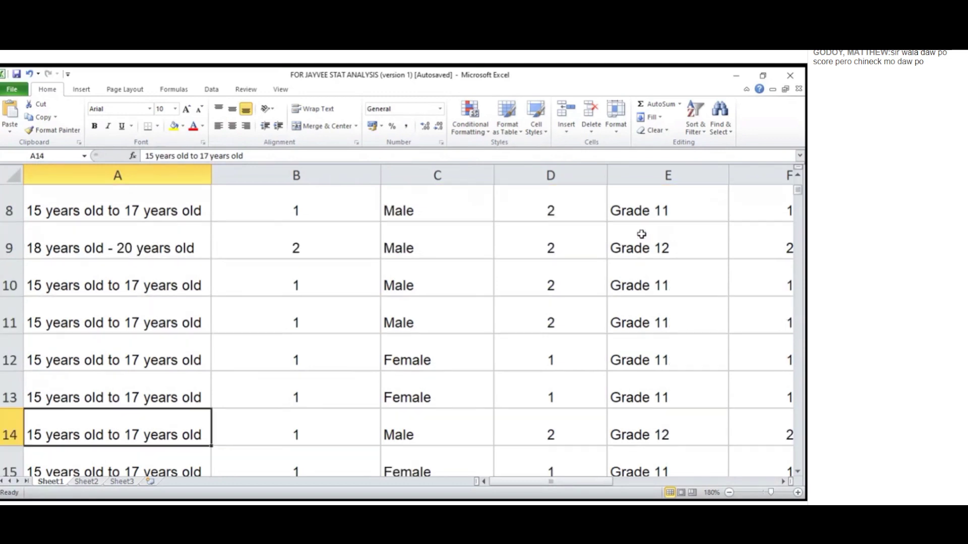
pyautogui.press('Up')
pyautogui.press('Up')
pyautogui.press('Up')
pyautogui.press('Up')
pyautogui.press('Up')
pyautogui.press('Right')
pyautogui.press('Left')
pyautogui.press('Down')
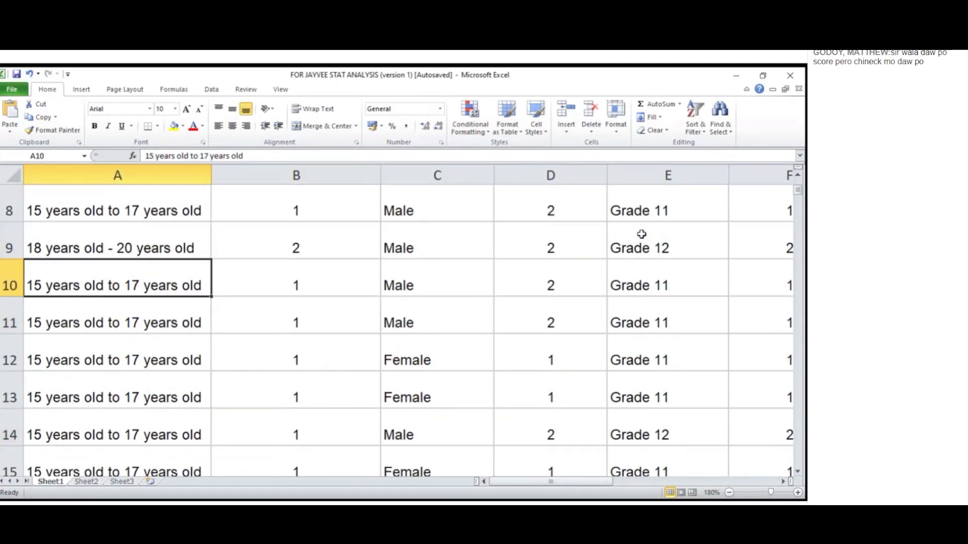
# Step: Check the gender-coding IF formula in D10 and D2 against the genders in column C
pyautogui.press('Down')
pyautogui.press('Right')
pyautogui.press('Right')
pyautogui.press('Right')
pyautogui.press('Up')
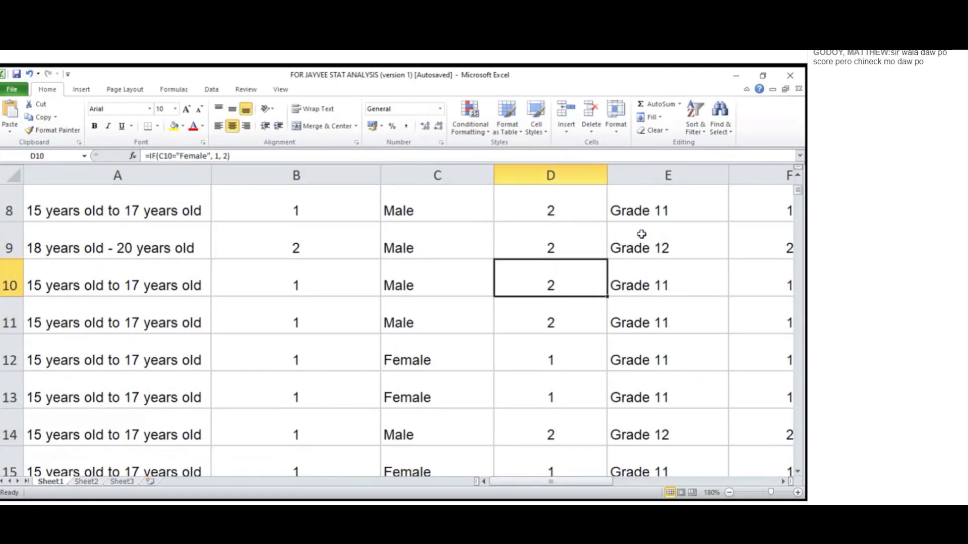
pyautogui.hotkey('ctrl', 'Up')
pyautogui.hotkey('ctrl', 'Up')
pyautogui.press('Down')
pyautogui.press('Left')
pyautogui.press('Right')
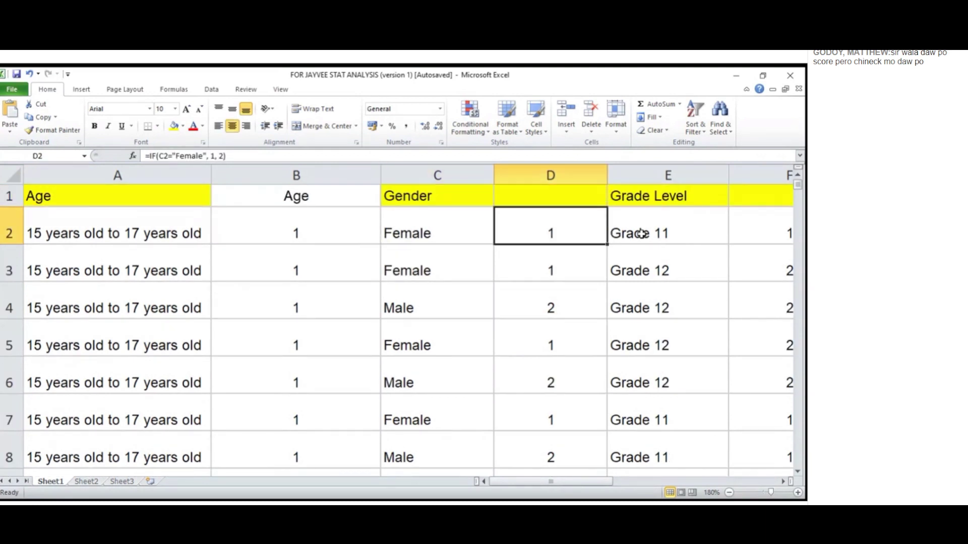
# Step: Inspect the grade-level coding IF formula in F4 and F2 against the grade levels in column E
pyautogui.press('Down')
pyautogui.press('Down')
pyautogui.press('Right')
pyautogui.press('Right')
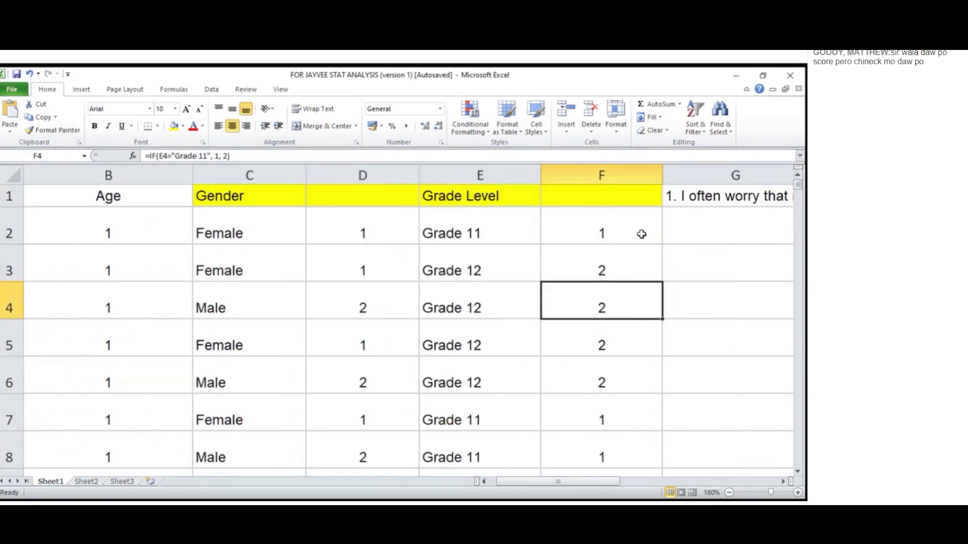
pyautogui.press('Up')
pyautogui.press('Up')
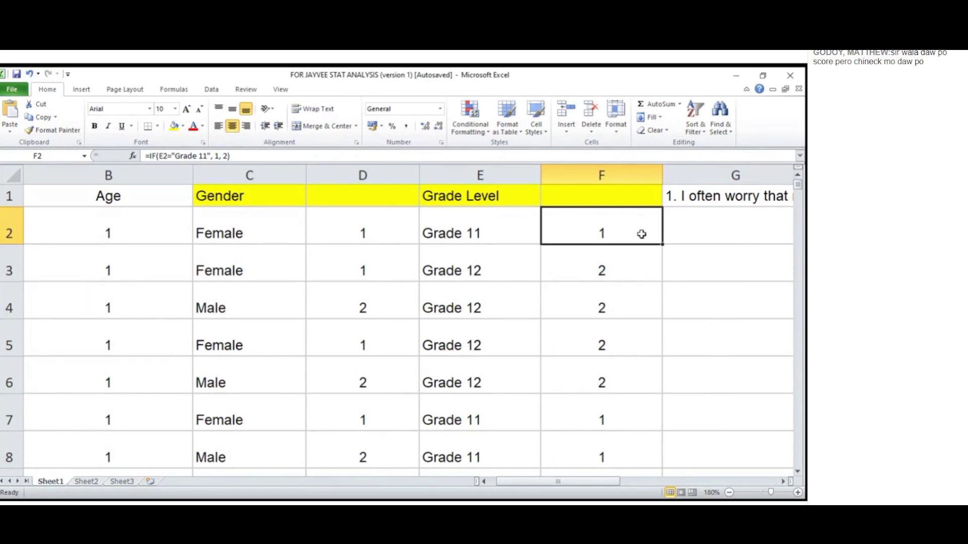
# Step: Trace row 2 back from the grade level to the age group and recheck the age-coding formula in B3
pyautogui.press('Left')
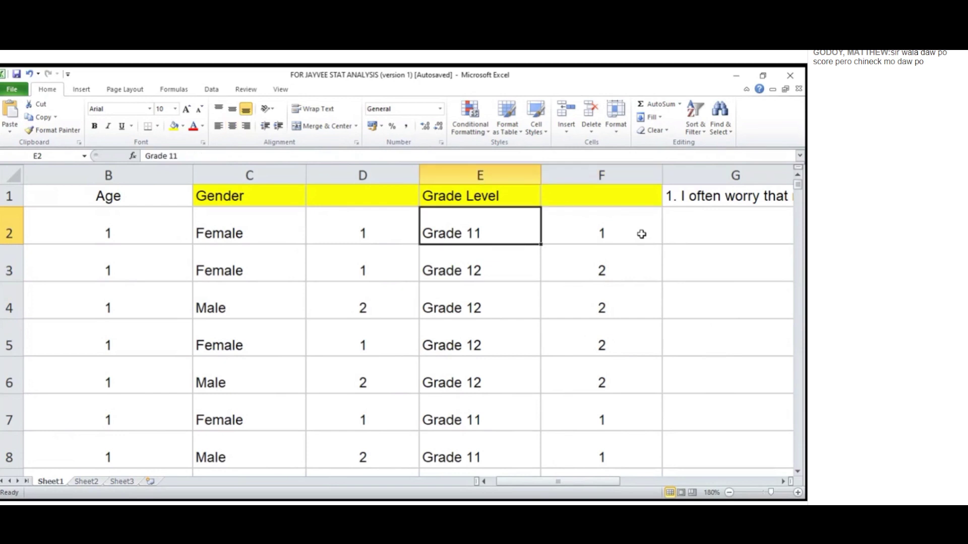
pyautogui.press('Left')
pyautogui.press('Left')
pyautogui.press('Left')
pyautogui.press('Left')
pyautogui.press('Right')
pyautogui.press('Down')
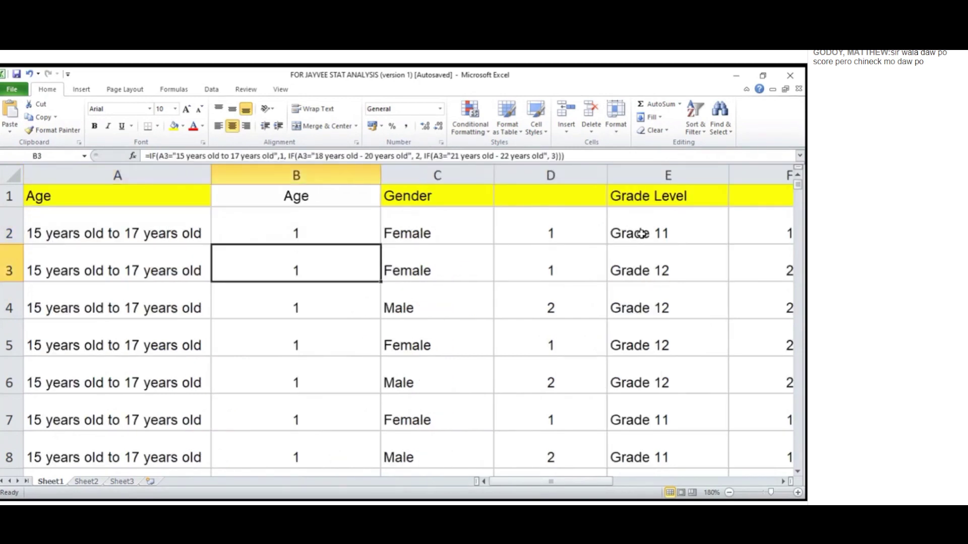
# Step: Review the age codes in column B from row 3 down past row 177, looking for respondents outside the 15 to 17 group
pyautogui.press('Down')
pyautogui.press('Down')
pyautogui.press('Down')
pyautogui.press('Down')
pyautogui.press('Down')
pyautogui.press('Down')
pyautogui.press('Down')
pyautogui.press('Down')
pyautogui.press('Down')
pyautogui.press('Down')
pyautogui.press('Down')
pyautogui.press('Down')
pyautogui.press('Down')
pyautogui.press('Down')
pyautogui.press('Down')
pyautogui.press('Down')
pyautogui.press('Down')
pyautogui.press('Down')
pyautogui.press('Down')
pyautogui.press('Down')
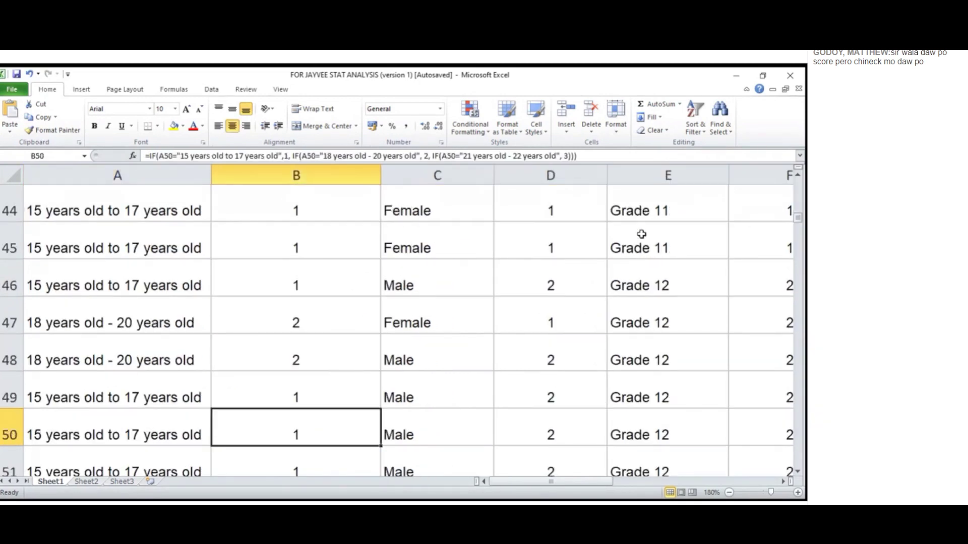
pyautogui.press('Down')
pyautogui.press('Down')
pyautogui.press('Down')
pyautogui.press('Down')
pyautogui.press('Down')
pyautogui.press('Down')
pyautogui.press('Down')
pyautogui.press('Down')
pyautogui.press('Down')
pyautogui.press('Down')
pyautogui.press('Down')
pyautogui.press('Down')
pyautogui.press('Down')
pyautogui.press('Down')
pyautogui.press('Down')
pyautogui.press('Down')
pyautogui.press('Down')
pyautogui.press('Down')
pyautogui.press('Down')
pyautogui.press('Down')
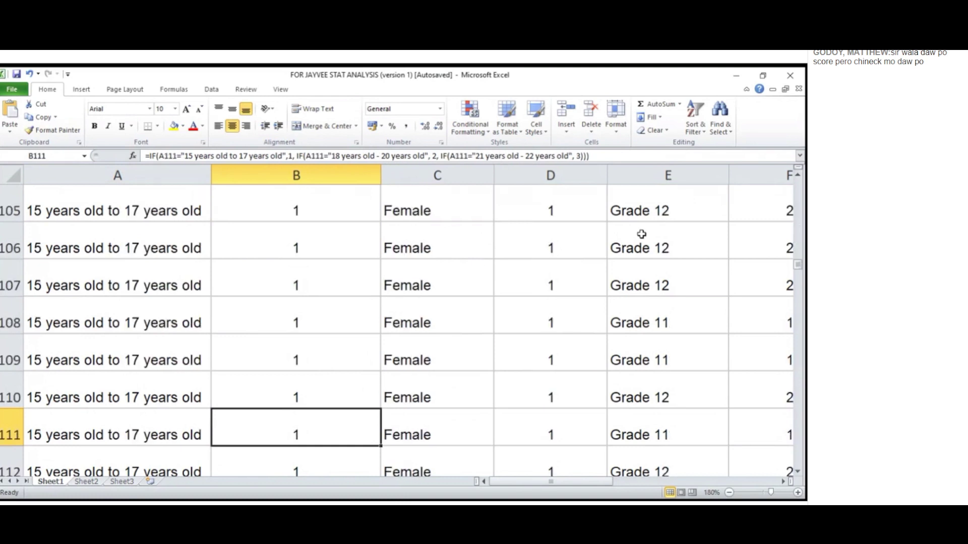
pyautogui.press('Down')
pyautogui.press('Down')
pyautogui.press('Down')
pyautogui.press('Down')
pyautogui.press('Down')
pyautogui.press('Down')
pyautogui.press('Down')
pyautogui.press('Down')
pyautogui.press('Down')
pyautogui.press('Down')
pyautogui.press('Down')
pyautogui.press('Down')
pyautogui.press('Down')
pyautogui.press('Down')
pyautogui.press('Down')
pyautogui.press('Down')
pyautogui.press('Down')
pyautogui.press('Down')
pyautogui.press('Down')
pyautogui.press('Down')
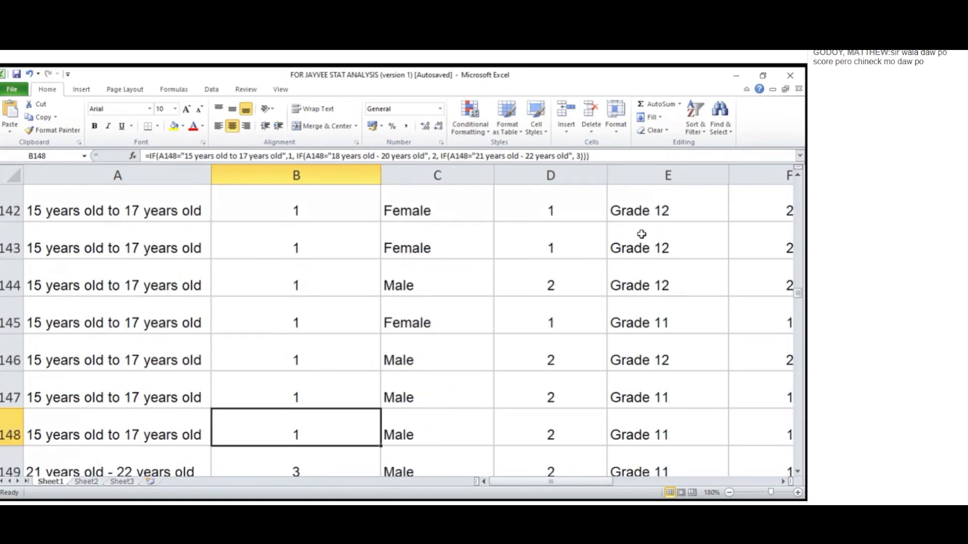
pyautogui.press('Down')
pyautogui.press('Down')
pyautogui.press('Down')
pyautogui.press('Down')
pyautogui.press('Down')
pyautogui.press('Down')
pyautogui.press('Down')
pyautogui.press('Down')
pyautogui.press('Down')
pyautogui.press('Down')
pyautogui.press('Down')
pyautogui.press('Down')
pyautogui.press('Down')
pyautogui.press('Down')
pyautogui.press('Down')
pyautogui.press('Down')
pyautogui.press('Down')
pyautogui.press('Down')
pyautogui.press('Down')
pyautogui.press('Down')
# Step: Return up column B to the 21 to 22 years old respondent in row 149 and examine the age code in B149
pyautogui.press('Up')
pyautogui.press('Up')
pyautogui.press('Up')
pyautogui.press('Up')
pyautogui.press('Up')
pyautogui.press('Up')
pyautogui.press('Up')
pyautogui.press('Up')
pyautogui.press('Up')
pyautogui.press('Up')
pyautogui.press('Up')
pyautogui.press('Up')
pyautogui.press('Up')
pyautogui.press('Up')
pyautogui.press('Up')
pyautogui.press('Up')
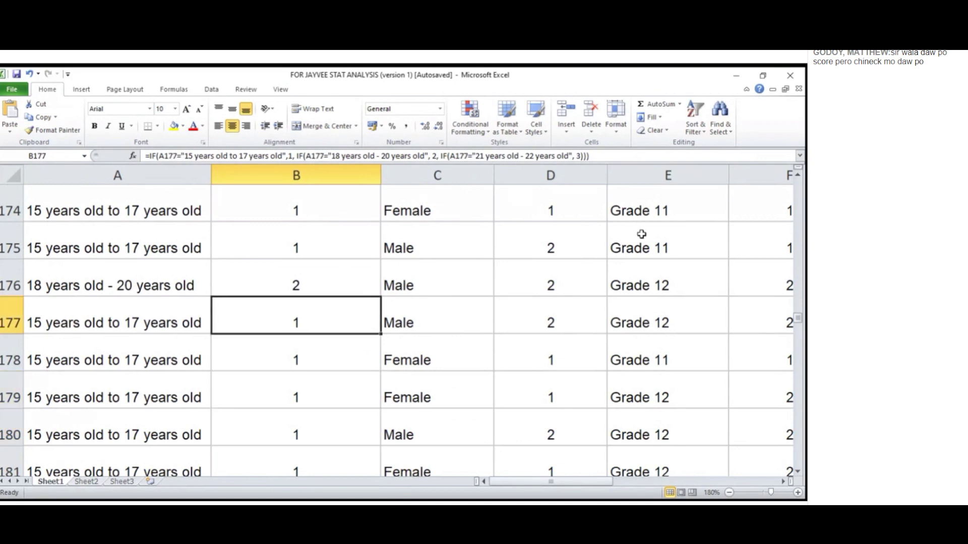
pyautogui.press('Up')
pyautogui.press('Up')
pyautogui.press('Up')
pyautogui.press('Up')
pyautogui.press('Up')
pyautogui.press('Up')
pyautogui.press('Up')
pyautogui.press('Up')
pyautogui.press('Up')
pyautogui.press('Up')
pyautogui.press('Up')
pyautogui.press('Up')
pyautogui.press('Up')
pyautogui.press('Up')
pyautogui.press('Up')
pyautogui.press('Up')
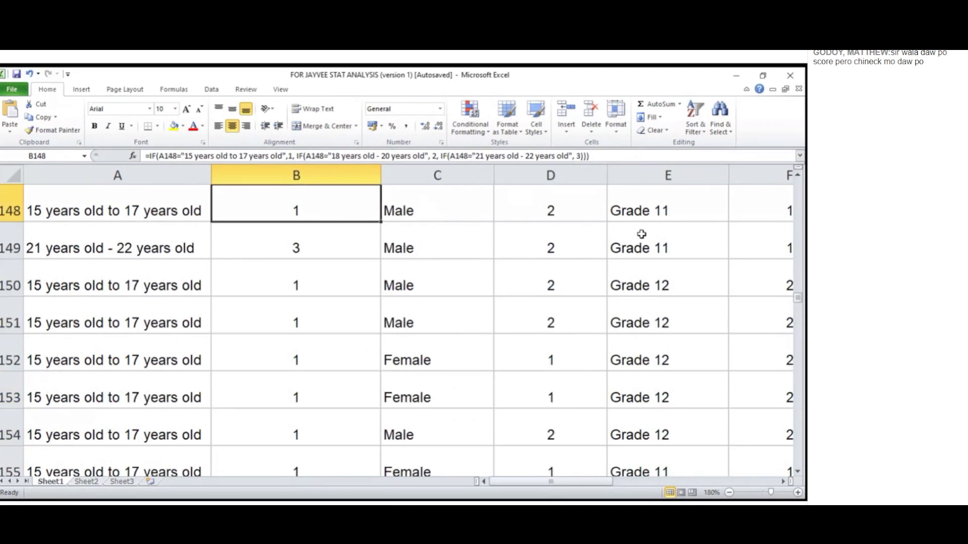
pyautogui.press('Down')
pyautogui.hotkey('alt', 'Tab')
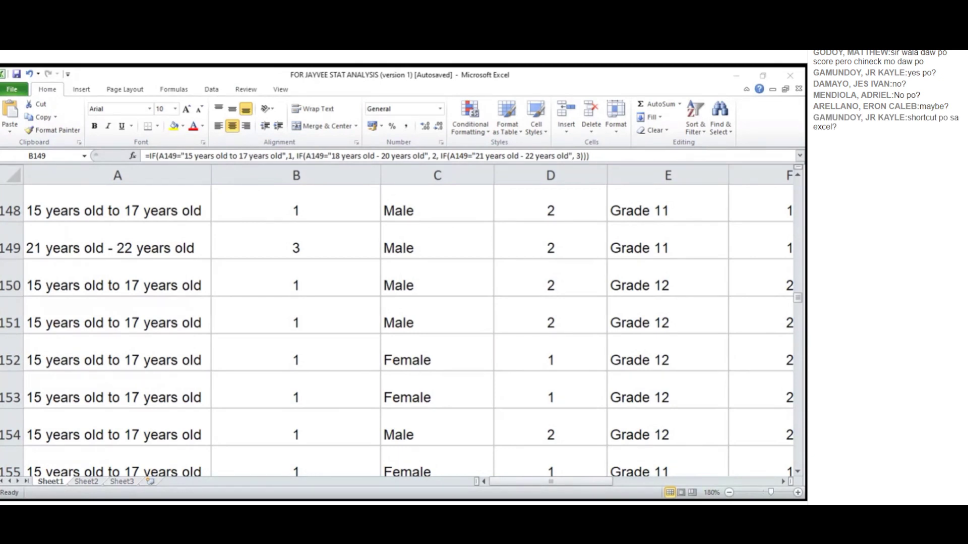
pyautogui.hotkey('alt', 'Tab')
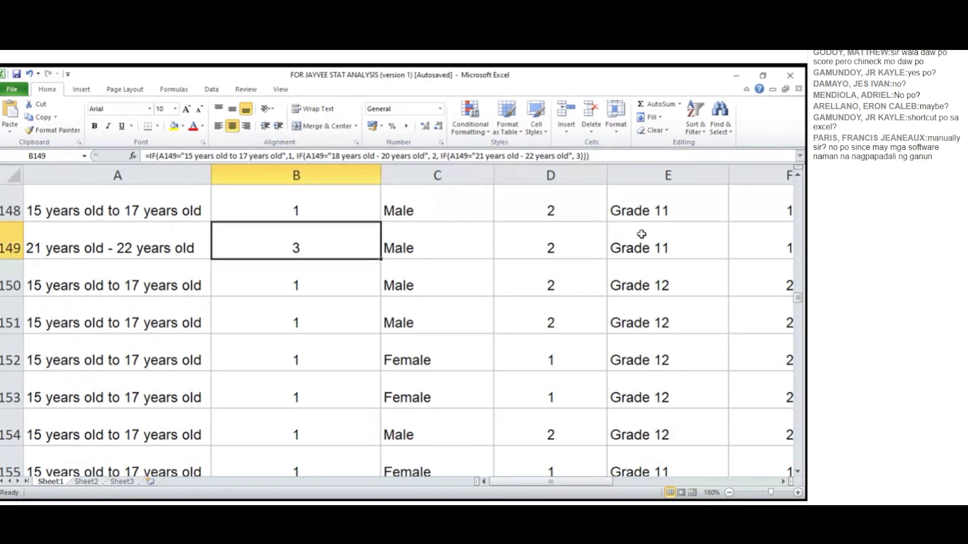
# Step: Review the age codes in column B against column A from row 149 back up to the header row
pyautogui.press('Up')
pyautogui.press('Up')
pyautogui.press('Up')
pyautogui.press('Up')
pyautogui.press('Up')
pyautogui.press('Up')
pyautogui.press('Up')
pyautogui.press('Up')
pyautogui.press('Up')
pyautogui.press('Up')
pyautogui.press('Up')
pyautogui.press('Up')
pyautogui.press('Up')
pyautogui.press('Up')
pyautogui.press('Up')
pyautogui.press('Up')
pyautogui.press('Up')
pyautogui.press('Up')
pyautogui.press('Up')
pyautogui.press('Up')
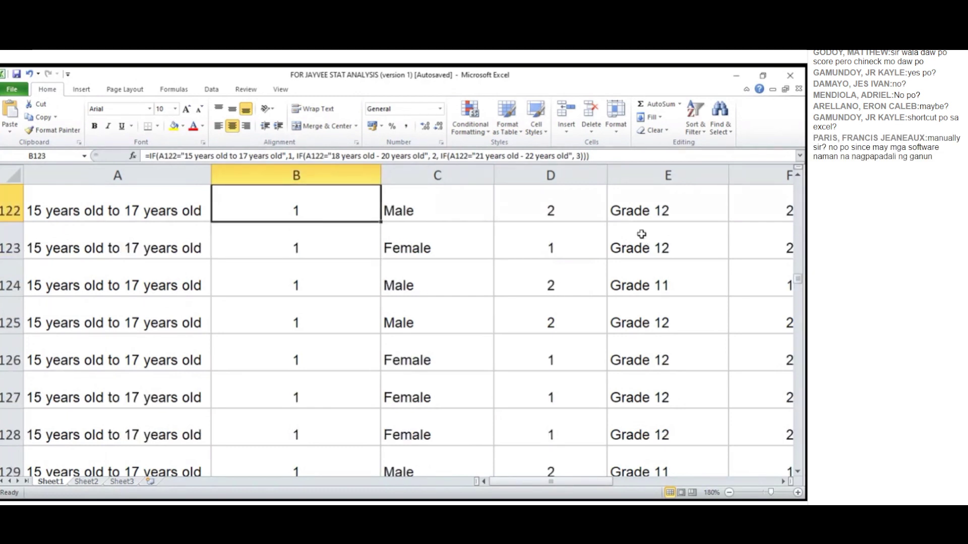
pyautogui.press('Up')
pyautogui.press('Up')
pyautogui.press('Up')
pyautogui.press('Up')
pyautogui.press('Up')
pyautogui.press('Up')
pyautogui.press('Up')
pyautogui.press('Up')
pyautogui.press('Up')
pyautogui.press('Up')
pyautogui.press('Up')
pyautogui.press('Up')
pyautogui.press('Up')
pyautogui.press('Up')
pyautogui.press('Up')
pyautogui.press('Up')
pyautogui.press('Up')
pyautogui.press('Up')
pyautogui.press('Up')
pyautogui.press('Up')
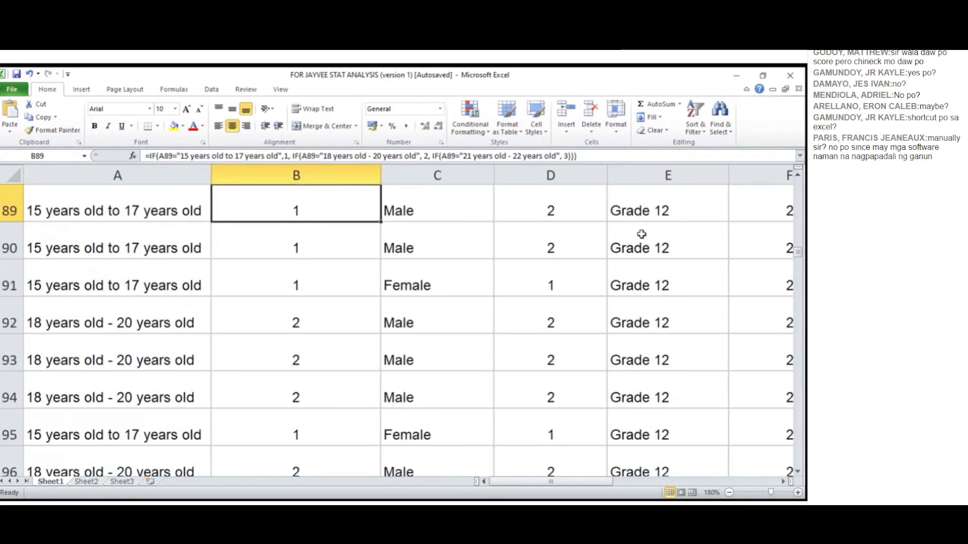
pyautogui.press('Up')
pyautogui.press('Up')
pyautogui.press('Up')
pyautogui.press('Up')
pyautogui.press('Up')
pyautogui.press('Up')
pyautogui.press('Up')
pyautogui.press('Up')
pyautogui.press('Up')
pyautogui.press('Up')
pyautogui.press('Up')
pyautogui.press('Up')
pyautogui.press('Up')
pyautogui.press('Up')
pyautogui.press('Up')
pyautogui.press('Up')
pyautogui.press('Up')
pyautogui.press('Up')
pyautogui.press('Up')
pyautogui.press('Up')
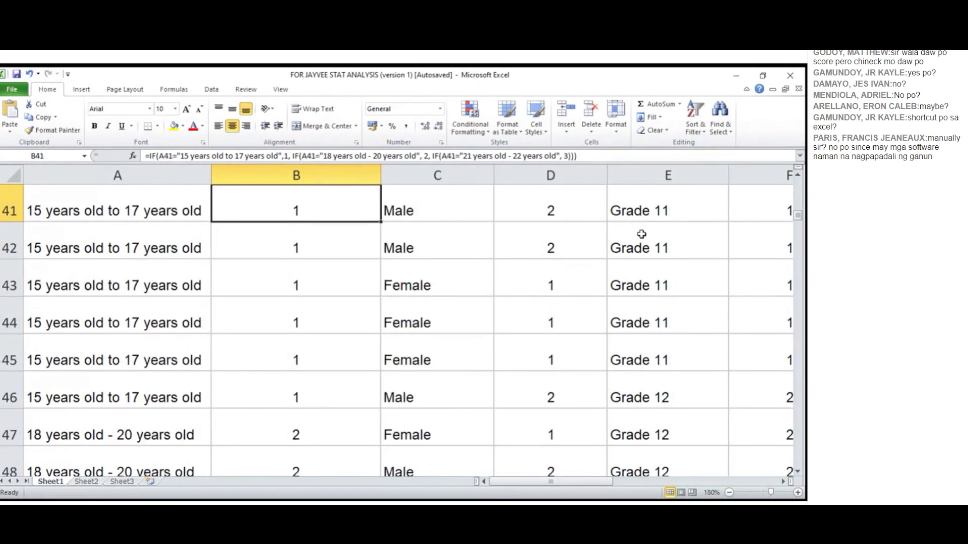
pyautogui.press('Up')
pyautogui.press('Up')
pyautogui.press('Up')
pyautogui.press('Up')
pyautogui.press('Up')
pyautogui.press('Up')
pyautogui.press('Up')
pyautogui.press('Up')
pyautogui.press('Up')
pyautogui.press('Up')
pyautogui.press('Up')
pyautogui.press('Up')
pyautogui.press('Up')
pyautogui.press('Up')
pyautogui.press('Up')
pyautogui.press('Up')
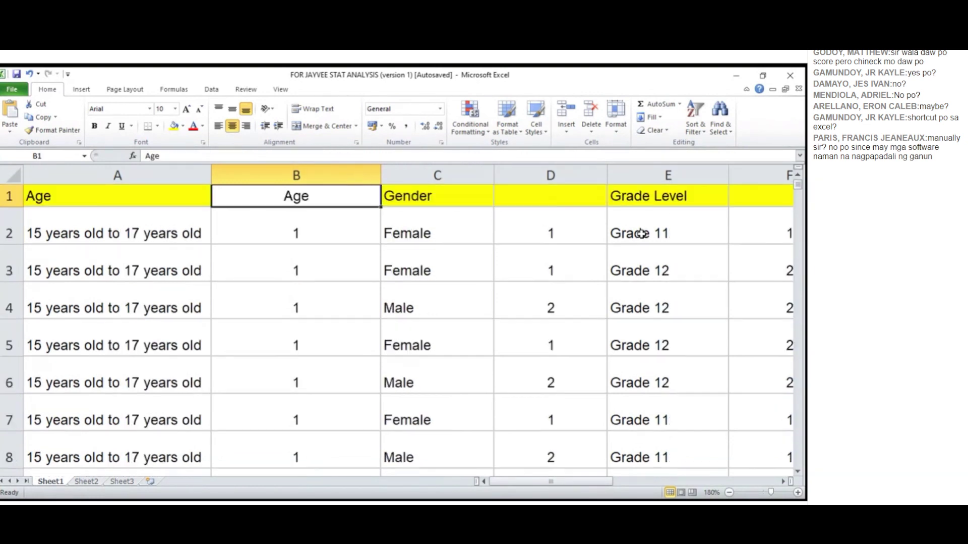
# Step: Highlight the full nested IF formula in B2 to examine the age coding, leaving the formula unchanged
pyautogui.press('Down')
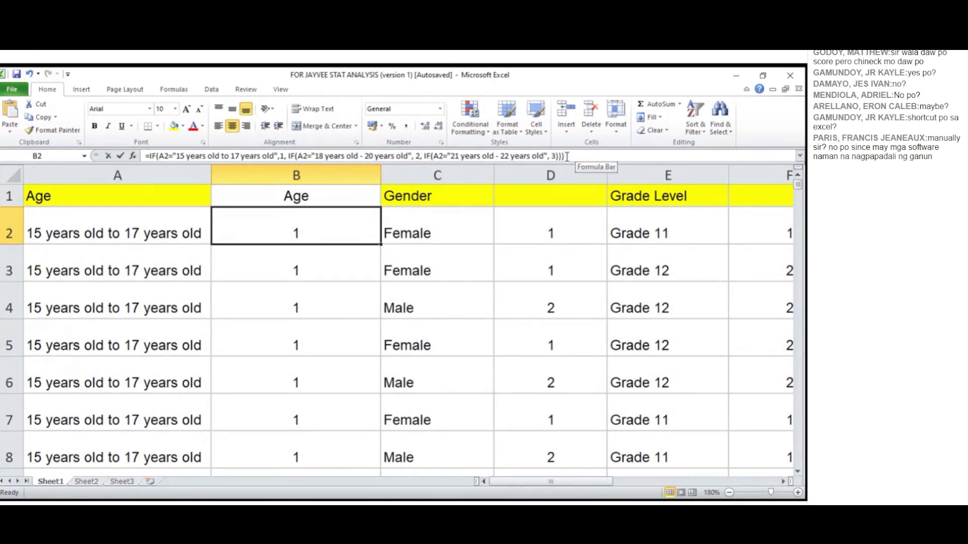
pyautogui.moveTo(567, 157); pyautogui.dragTo(145, 156)
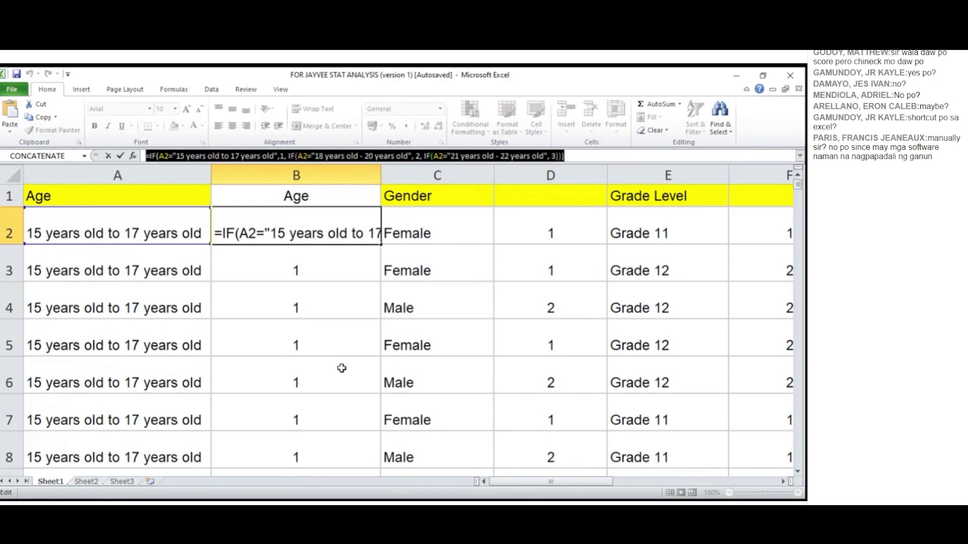
pyautogui.hotkey('alt', 'Tab')
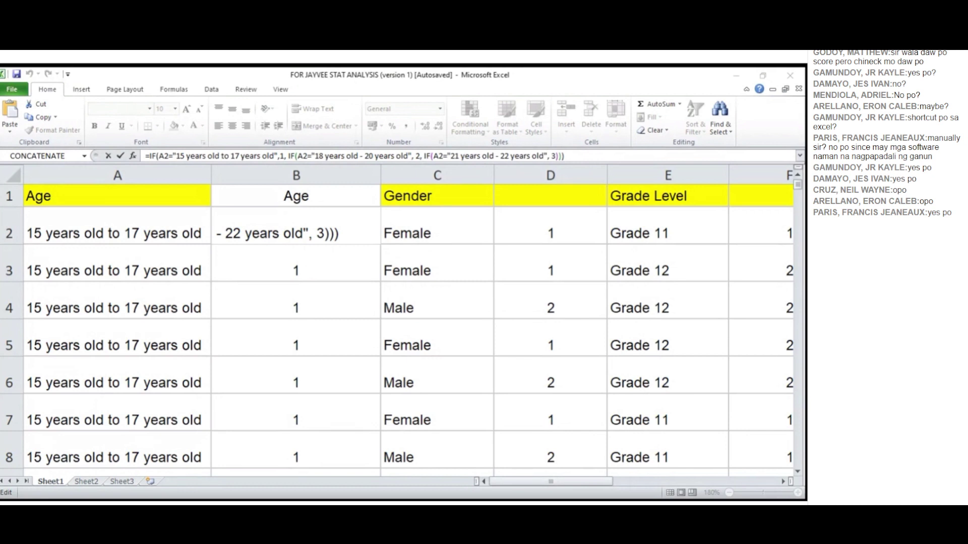
pyautogui.hotkey('ctrl', 'a')
pyautogui.press('Home')
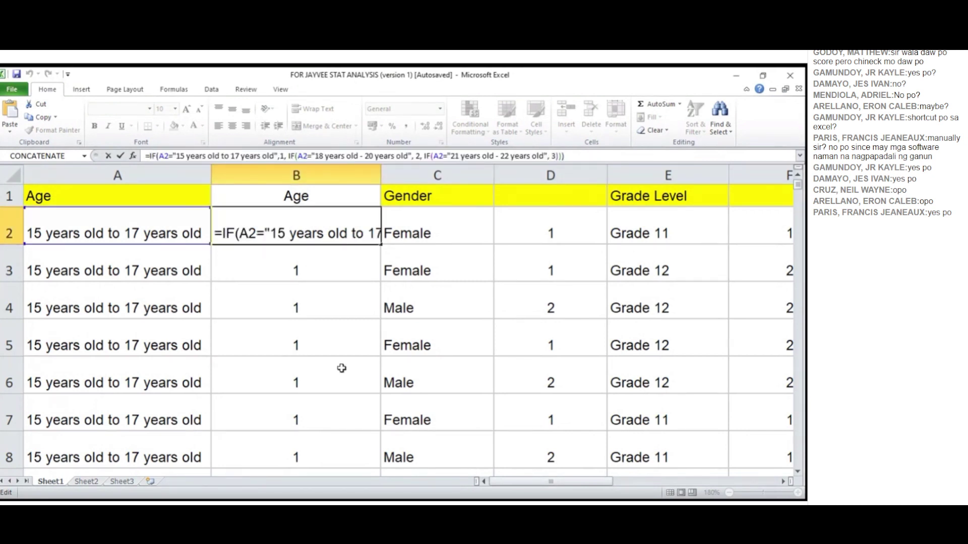
pyautogui.press('Return')
# Step: Compare the gender-coding IF formulas in D2 and D3 with the gender entries in column C
pyautogui.press('Up')
pyautogui.press('Right')
pyautogui.press('Right')
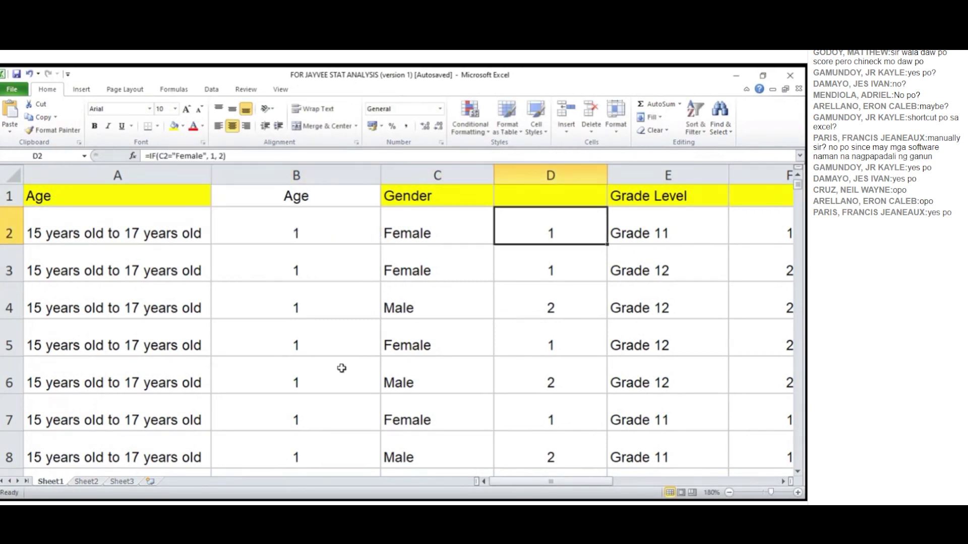
pyautogui.press('Left')
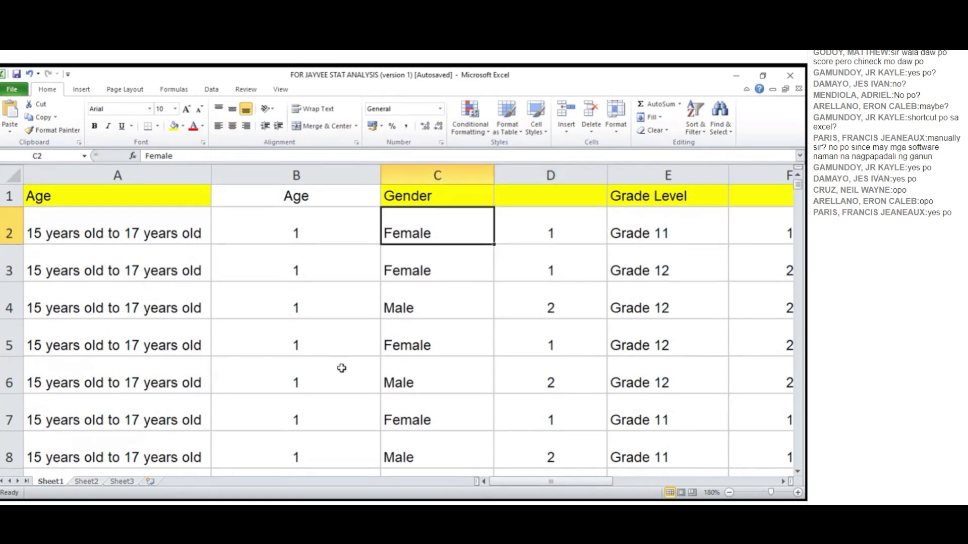
pyautogui.press('Right')
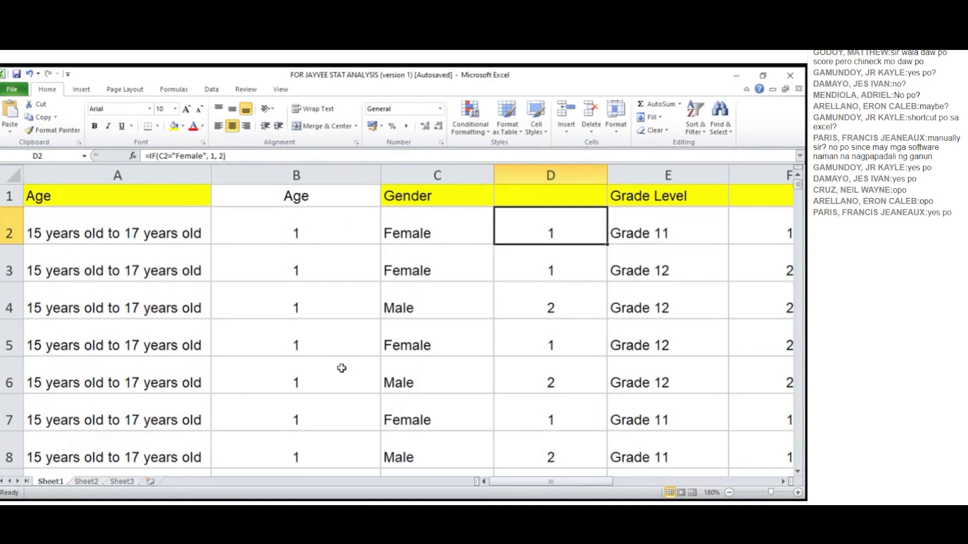
pyautogui.press('Down')
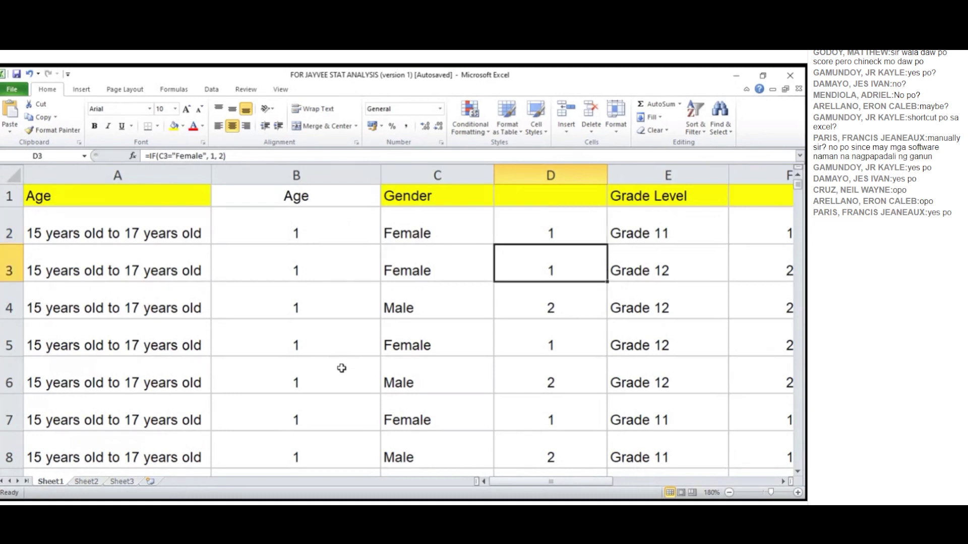
pyautogui.press('Up')
pyautogui.press('Left')
pyautogui.press('Right')
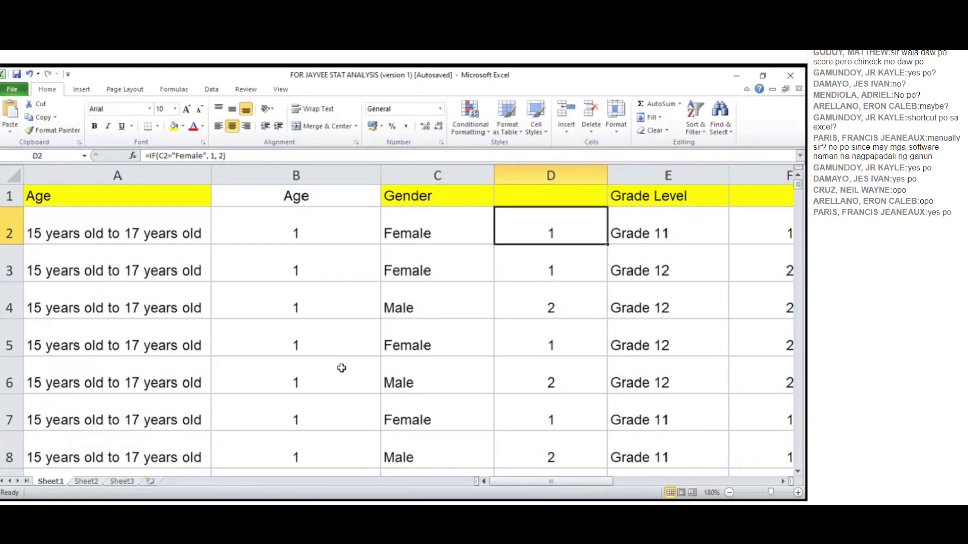
pyautogui.press('Down')
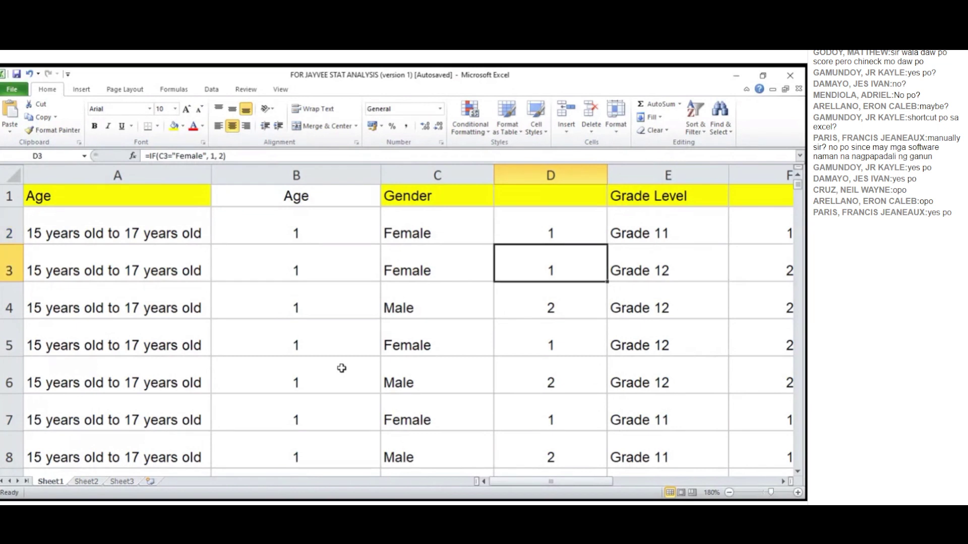
# Step: Clear the gender codes from cells D3 to D8, keeping the formula in D2
pyautogui.press('Delete')
pyautogui.press('Down')
pyautogui.press('Delete')
pyautogui.press('Down')
pyautogui.press('Delete')
pyautogui.press('Down')
pyautogui.press('Delete')
pyautogui.press('Down')
pyautogui.press('Delete')
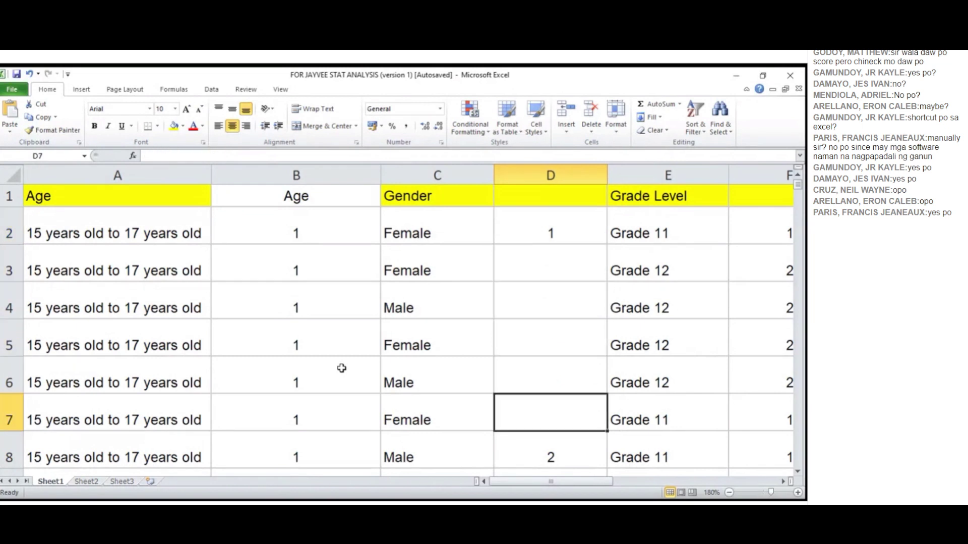
pyautogui.press('Down')
pyautogui.press('Delete')
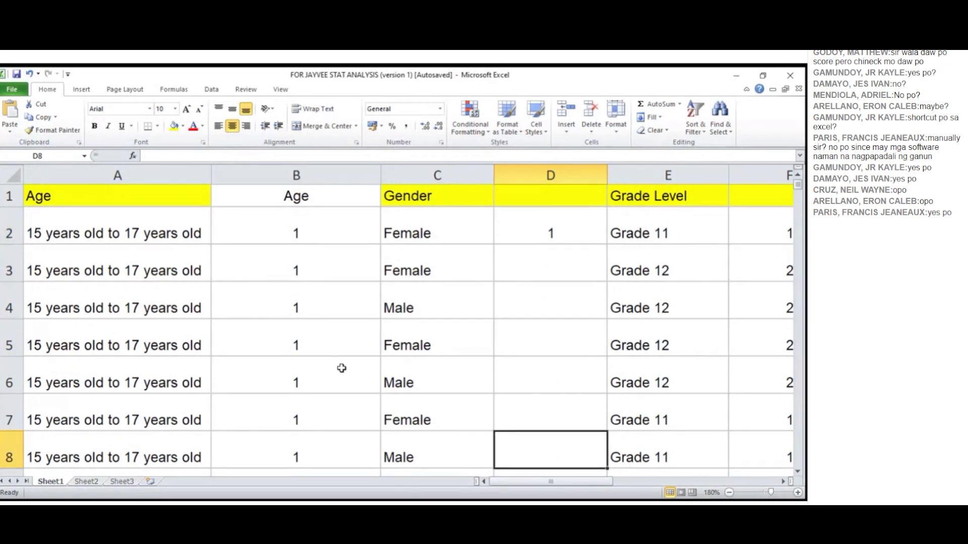
# Step: Fill the gender-coding formula from D2 down through D8 and return to the start of the column
pyautogui.click(550, 225)
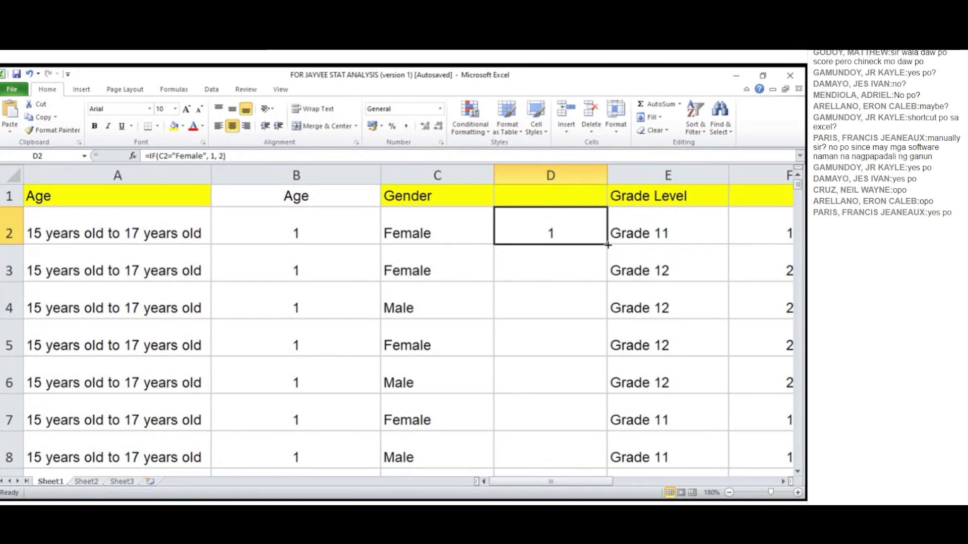
pyautogui.moveTo(608, 245); pyautogui.dragTo(580, 334)
pyautogui.click(568, 321)
pyautogui.press('Up')
pyautogui.press('Up')
pyautogui.press('Up')
pyautogui.press('Up')
pyautogui.press('Up')
pyautogui.press('Up')
pyautogui.press('Up')
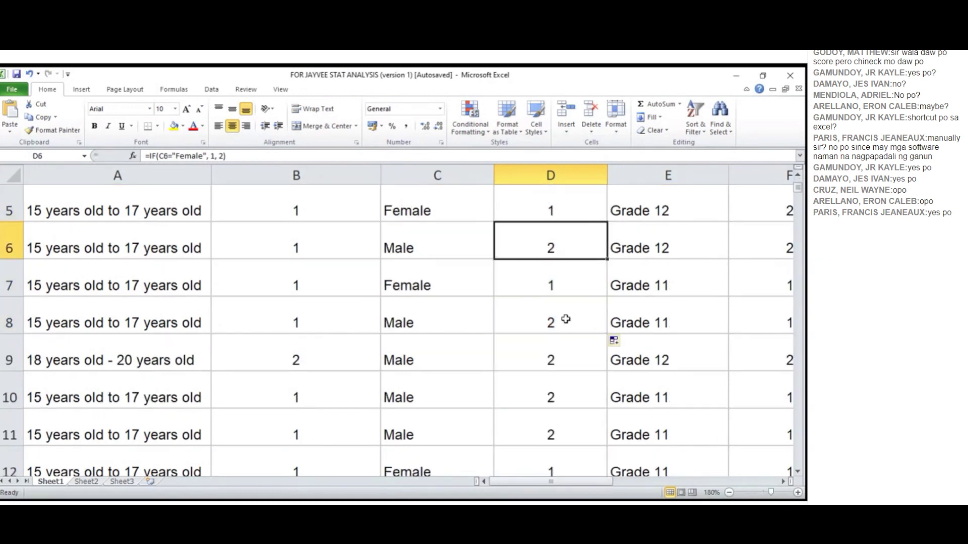
# Step: Check the grade-level coding IF formula in F2
pyautogui.press('Down')
pyautogui.press('Right')
pyautogui.press('Right')
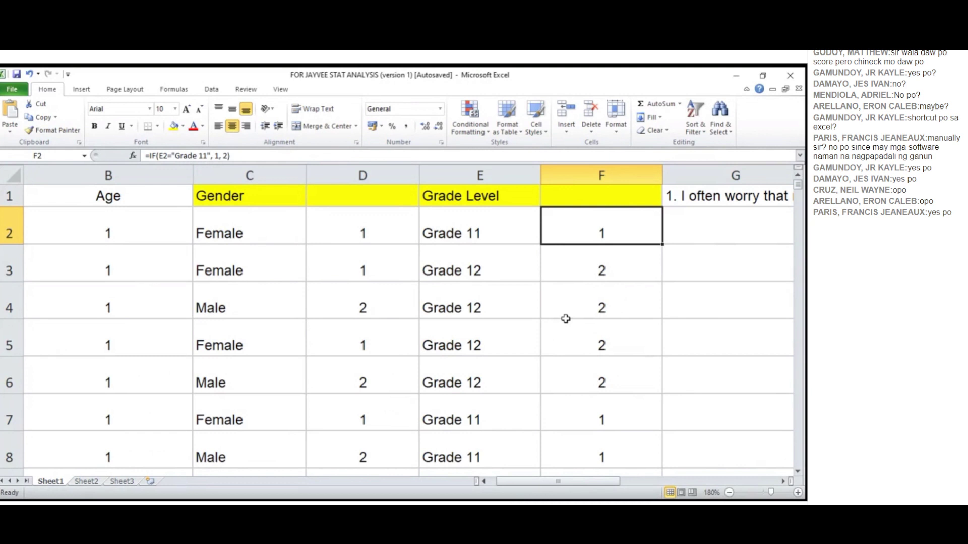
# Step: Review the age codes in column B against the age entries in column A, from row 2 to just below the last record
pyautogui.press('Home')
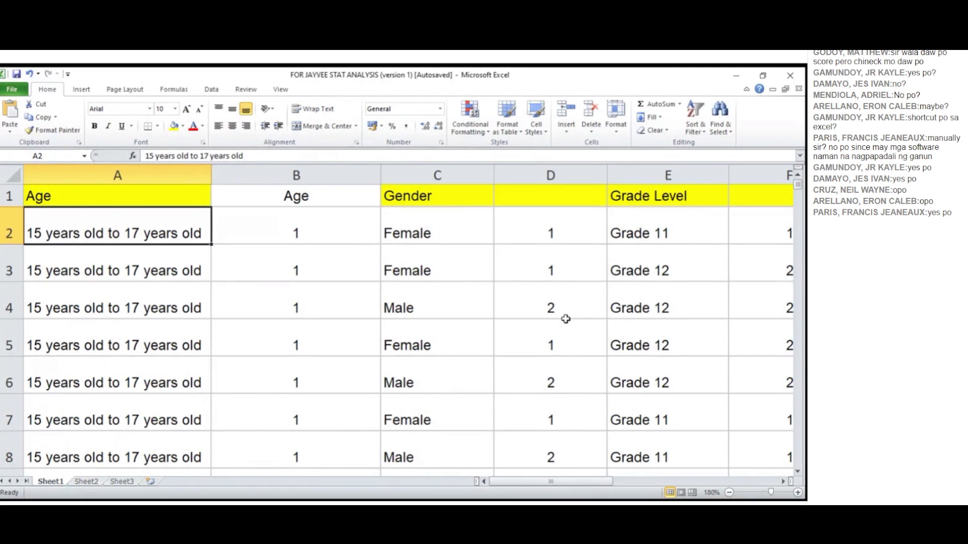
pyautogui.press('Right')
pyautogui.press('Down')
pyautogui.press('Down')
pyautogui.press('Down')
pyautogui.press('Down')
pyautogui.press('Down')
pyautogui.press('Down')
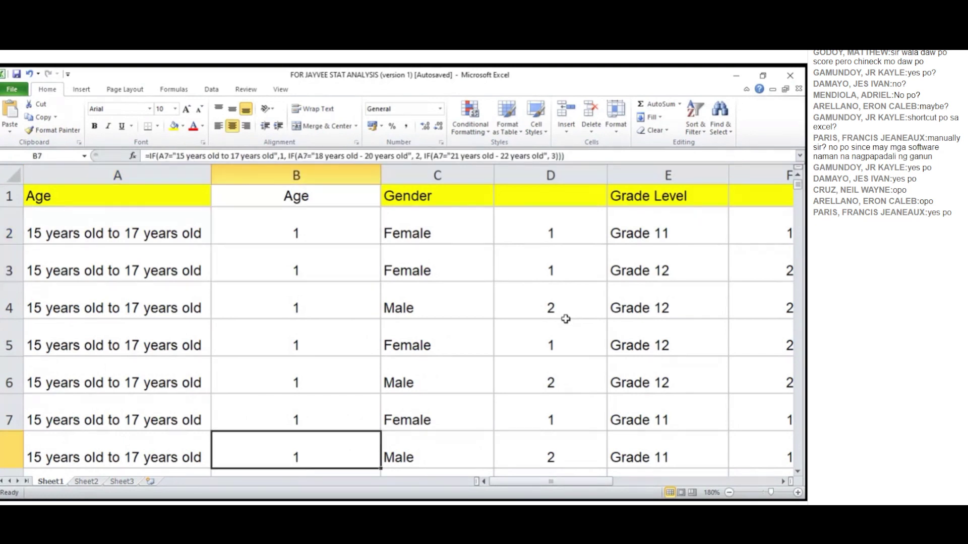
pyautogui.press('Down')
pyautogui.press('Down')
pyautogui.press('Down')
pyautogui.press('Down')
pyautogui.press('Down')
pyautogui.press('Down')
pyautogui.press('Down')
pyautogui.press('Down')
pyautogui.press('Down')
pyautogui.press('Down')
pyautogui.press('Down')
pyautogui.press('Down')
pyautogui.press('Down')
pyautogui.press('Down')
pyautogui.press('Down')
pyautogui.press('Down')
pyautogui.press('Down')
pyautogui.press('Down')
pyautogui.press('Down')
pyautogui.press('Down')
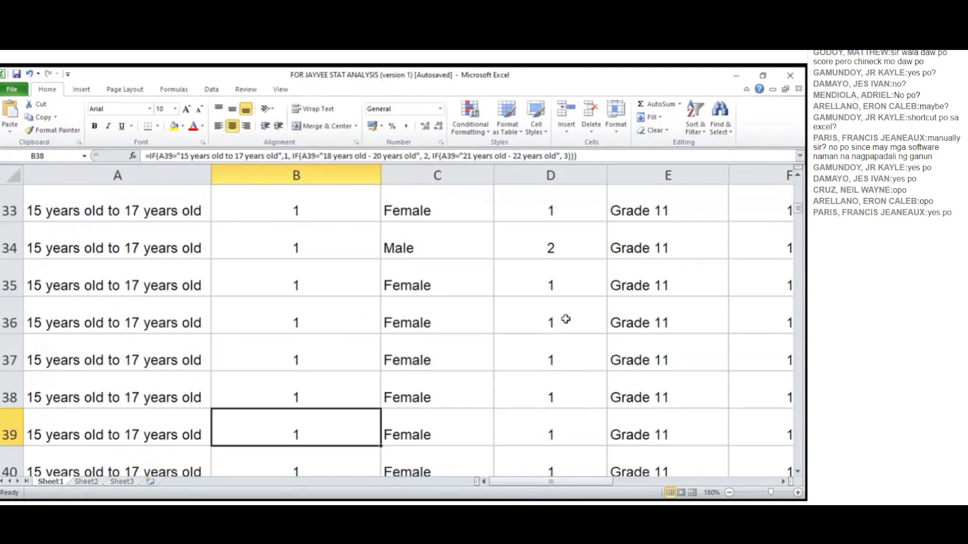
pyautogui.press('Down')
pyautogui.press('Down')
pyautogui.press('Down')
pyautogui.press('Down')
pyautogui.press('Down')
pyautogui.press('Down')
pyautogui.press('Down')
pyautogui.press('Down')
pyautogui.press('Down')
pyautogui.press('Down')
pyautogui.press('Down')
pyautogui.press('Down')
pyautogui.press('Down')
pyautogui.press('Down')
pyautogui.press('Down')
pyautogui.press('Down')
pyautogui.press('Down')
pyautogui.press('Down')
pyautogui.press('Down')
pyautogui.press('Down')
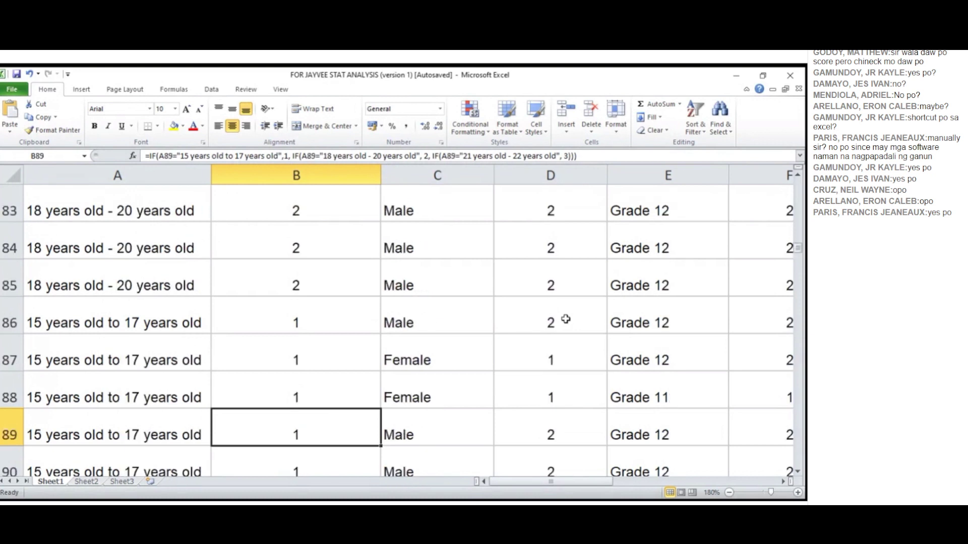
pyautogui.press('Down')
pyautogui.press('Down')
pyautogui.press('Down')
pyautogui.press('Down')
pyautogui.press('Down')
pyautogui.press('Down')
pyautogui.press('Down')
pyautogui.press('Down')
pyautogui.press('Down')
pyautogui.press('Down')
pyautogui.press('Down')
pyautogui.press('Down')
pyautogui.press('Down')
pyautogui.press('Down')
pyautogui.press('Down')
pyautogui.press('Down')
pyautogui.press('Down')
pyautogui.press('Down')
pyautogui.press('Down')
pyautogui.press('Down')
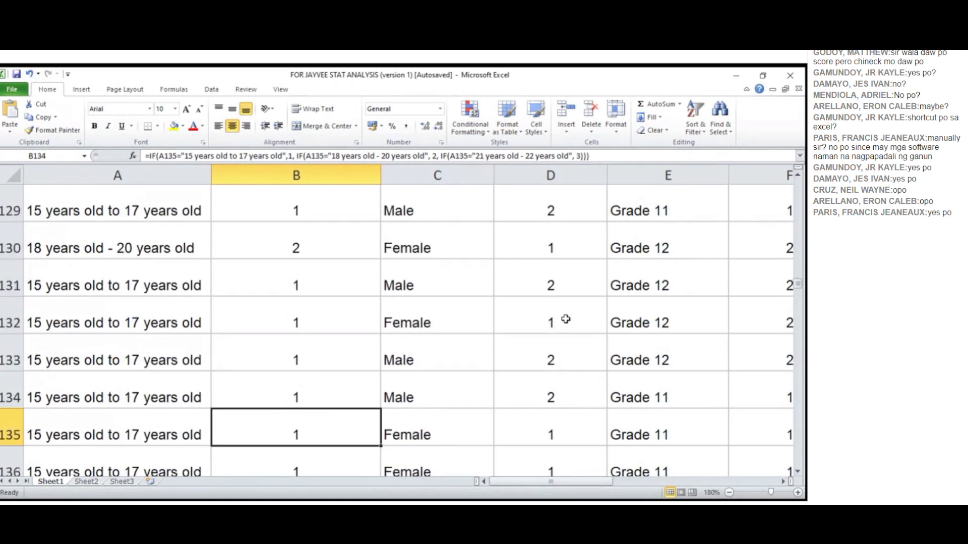
pyautogui.press('Down')
pyautogui.press('Down')
pyautogui.press('Down')
pyautogui.press('Down')
pyautogui.press('Down')
pyautogui.press('Down')
pyautogui.press('Down')
pyautogui.press('Down')
pyautogui.press('Down')
pyautogui.press('Down')
pyautogui.press('Down')
pyautogui.press('Down')
pyautogui.press('Down')
pyautogui.press('Down')
pyautogui.press('Down')
pyautogui.press('Down')
pyautogui.press('Down')
pyautogui.press('Down')
pyautogui.press('Down')
pyautogui.press('Down')
pyautogui.press('Down')
pyautogui.press('Down')
pyautogui.press('Down')
pyautogui.press('Down')
pyautogui.press('Down')
pyautogui.press('Down')
pyautogui.press('Down')
pyautogui.press('Down')
pyautogui.press('Down')
pyautogui.press('Down')
pyautogui.press('Down')
pyautogui.press('Down')
pyautogui.press('Down')
pyautogui.press('Down')
pyautogui.press('Down')
pyautogui.press('Down')
pyautogui.press('Down')
pyautogui.press('Down')
pyautogui.press('Down')
pyautogui.press('Down')
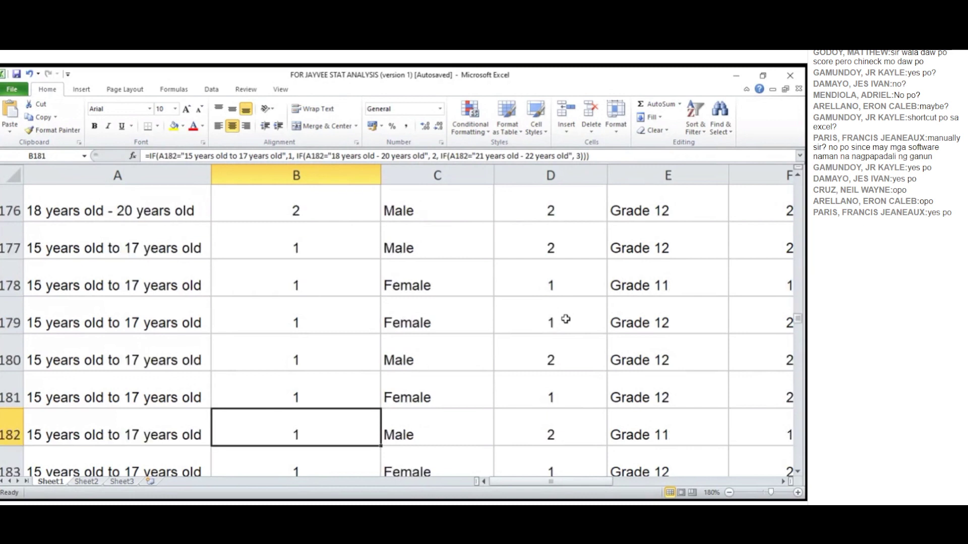
pyautogui.press('Down')
pyautogui.press('Down')
pyautogui.press('Down')
pyautogui.press('Down')
pyautogui.press('Down')
pyautogui.press('Down')
pyautogui.press('Down')
pyautogui.press('Down')
pyautogui.press('Down')
pyautogui.press('Down')
pyautogui.press('Down')
pyautogui.press('Down')
pyautogui.press('Down')
pyautogui.press('Down')
pyautogui.press('Down')
pyautogui.press('Down')
pyautogui.press('Down')
pyautogui.press('Down')
pyautogui.press('Down')
pyautogui.press('Down')
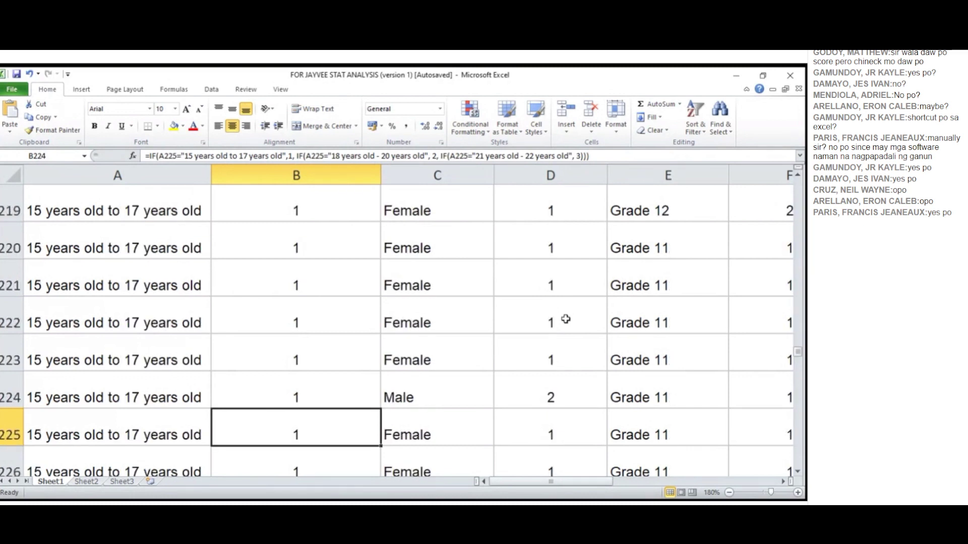
pyautogui.press('Down')
pyautogui.press('Down')
pyautogui.press('Down')
pyautogui.press('Down')
pyautogui.press('Down')
pyautogui.press('Down')
pyautogui.press('Down')
pyautogui.press('Down')
pyautogui.press('Down')
pyautogui.press('Down')
pyautogui.press('Down')
pyautogui.press('Down')
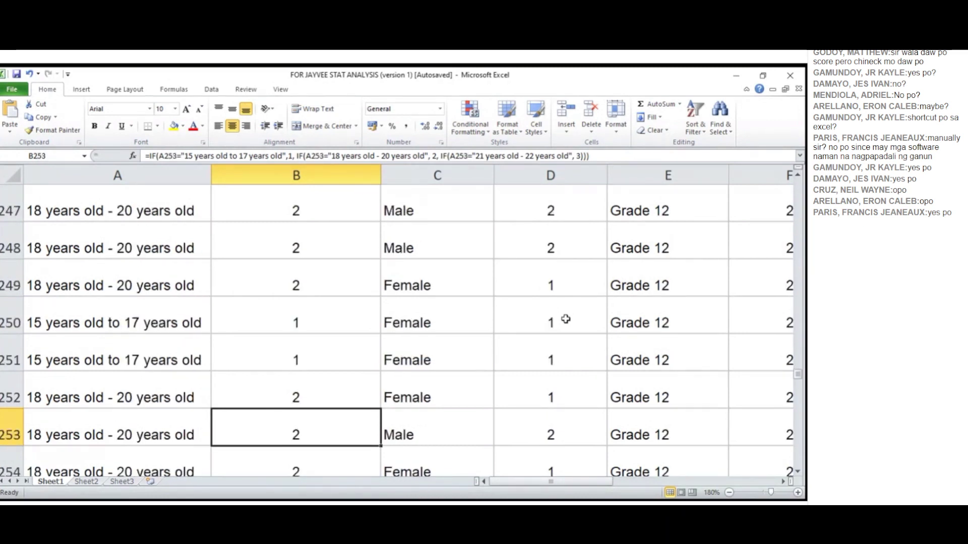
pyautogui.press('Down')
pyautogui.press('Down')
pyautogui.press('Down')
pyautogui.press('Down')
pyautogui.press('Down')
pyautogui.press('Down')
pyautogui.press('Down')
pyautogui.press('Down')
pyautogui.press('Down')
pyautogui.press('Down')
pyautogui.press('Down')
pyautogui.press('Down')
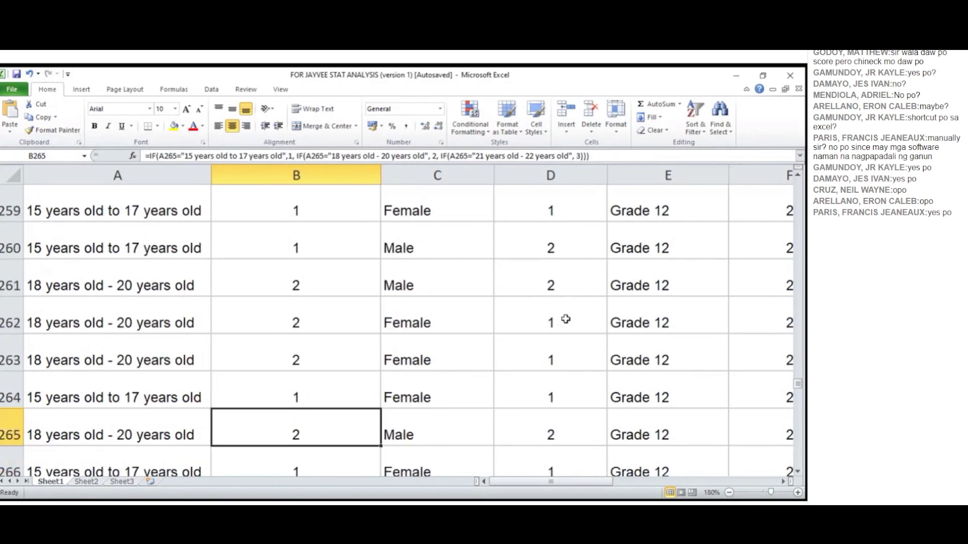
pyautogui.press('Down')
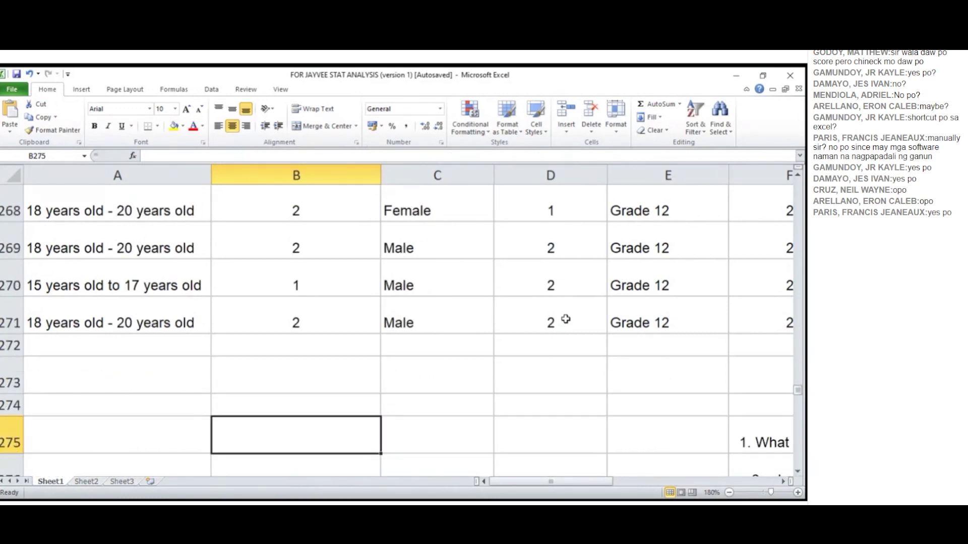
pyautogui.press('Up')
pyautogui.press('Up')
pyautogui.press('Up')
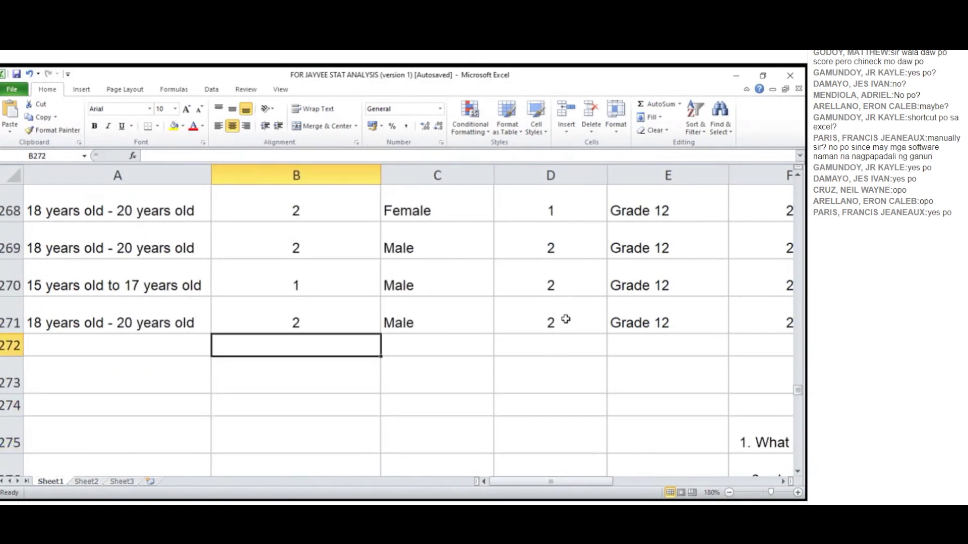
# Step: Review the item averages and anxiety interpretations in rows 272 and 273, moving across to the respondent profile tables
pyautogui.press('Right')
pyautogui.press('Right')
pyautogui.press('Right')
pyautogui.press('Right')
pyautogui.press('Right')
pyautogui.press('Right')
pyautogui.press('Right')
pyautogui.press('Right')
pyautogui.press('Right')
pyautogui.press('Right')
pyautogui.press('Right')
pyautogui.press('Right')
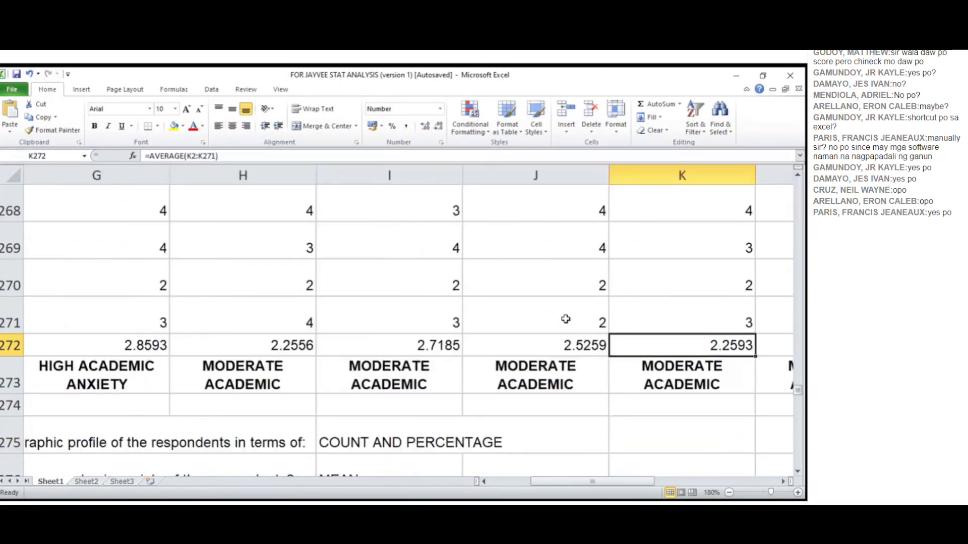
pyautogui.press('Right')
pyautogui.press('Right')
pyautogui.press('Right')
pyautogui.press('Right')
pyautogui.press('Right')
pyautogui.press('Right')
pyautogui.press('Right')
pyautogui.press('Right')
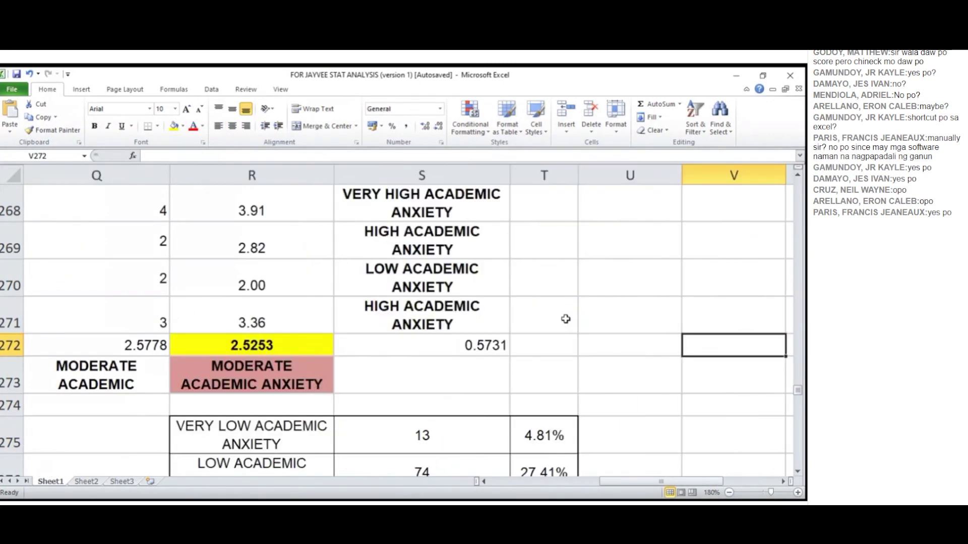
pyautogui.press('Right')
pyautogui.press('Right')
pyautogui.press('Right')
# Step: Look over the grade level and gender frequency tables in columns X and Y
pyautogui.press('Up')
pyautogui.press('Up')
pyautogui.press('Up')
pyautogui.press('Up')
pyautogui.press('Up')
pyautogui.press('Up')
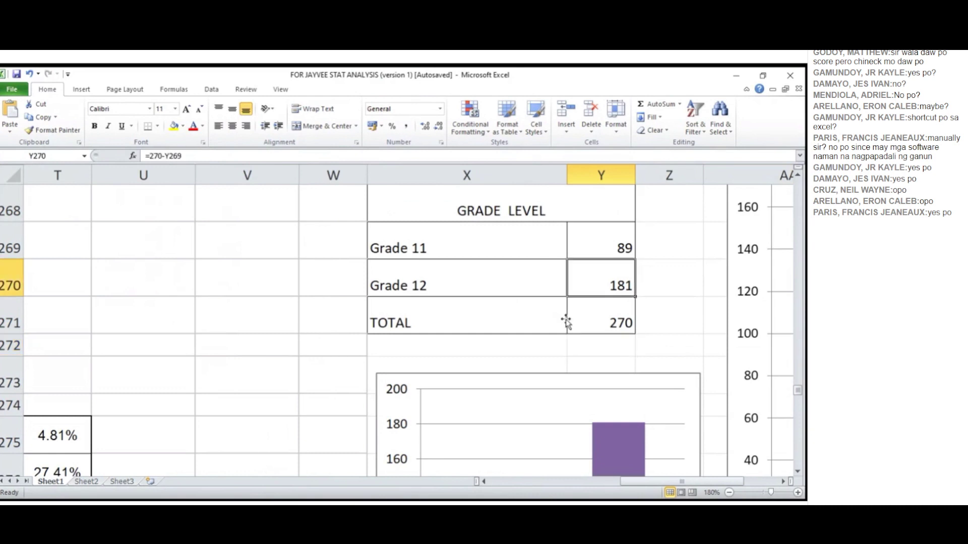
pyautogui.press('Up')
pyautogui.press('Up')
pyautogui.press('Up')
pyautogui.press('Up')
pyautogui.press('Down')
pyautogui.press('Down')
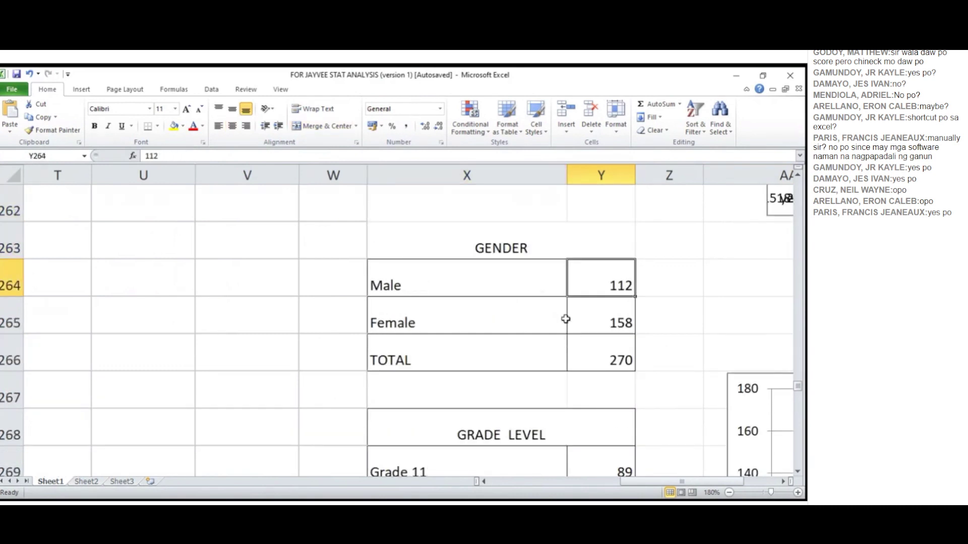
# Step: Review the age frequency table in X257:Z261, checking the count and percentage of each age group
pyautogui.press('Right')
pyautogui.press('Right')
pyautogui.press('Right')
pyautogui.press('Up')
pyautogui.press('Up')
pyautogui.press('Up')
pyautogui.press('Up')
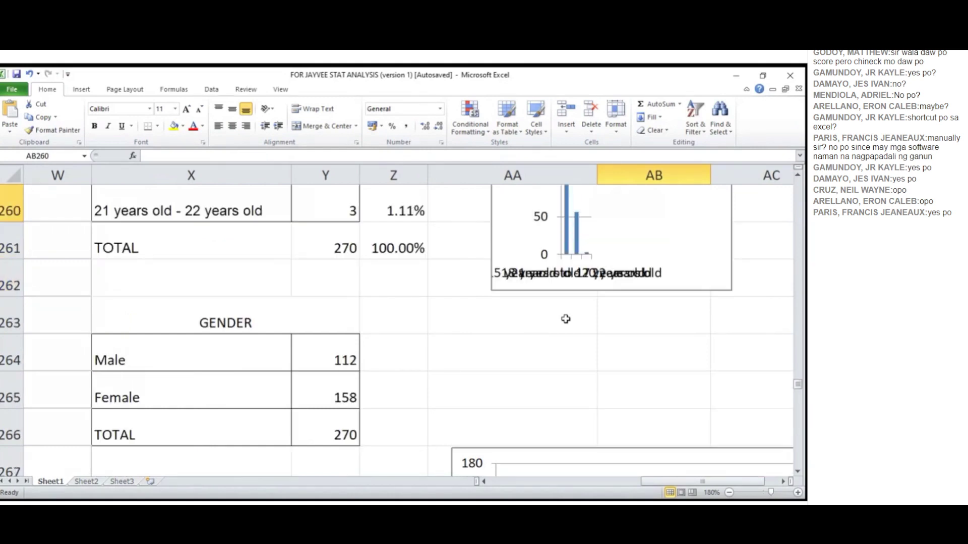
pyautogui.press('Left')
pyautogui.press('Left')
pyautogui.press('Left')
pyautogui.press('Up')
pyautogui.press('Up')
pyautogui.press('Up')
pyautogui.press('Up')
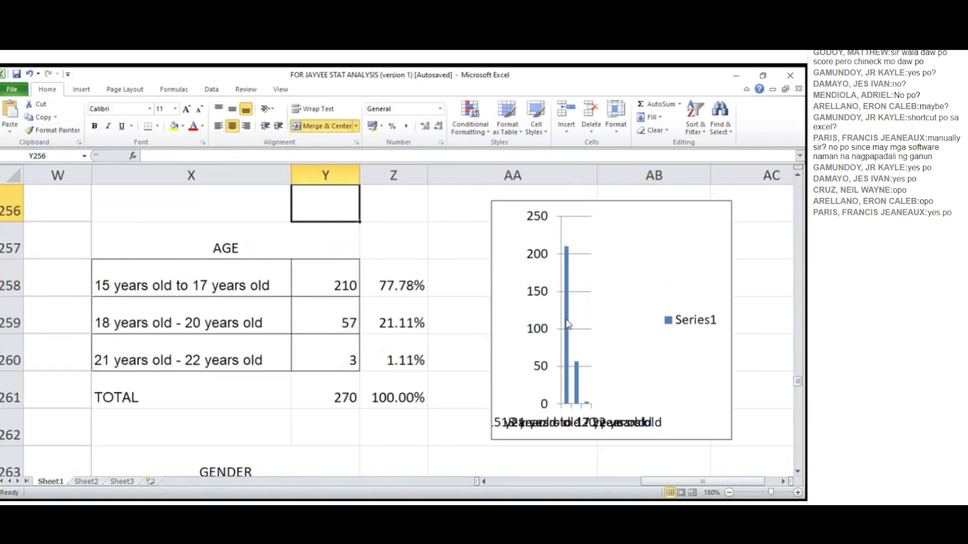
pyautogui.press('Down')
pyautogui.press('Down')
pyautogui.press('Down')
pyautogui.press('Down')
pyautogui.press('Up')
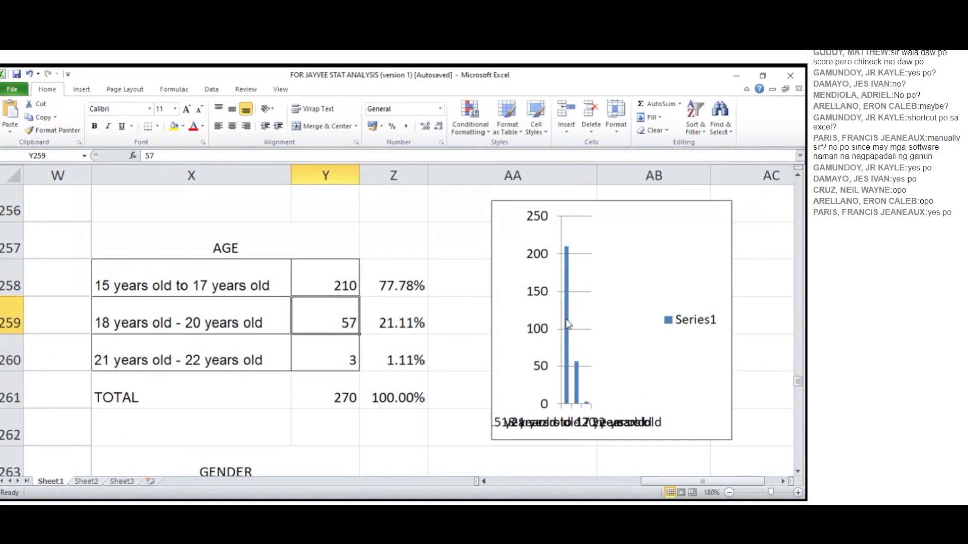
pyautogui.press('Up')
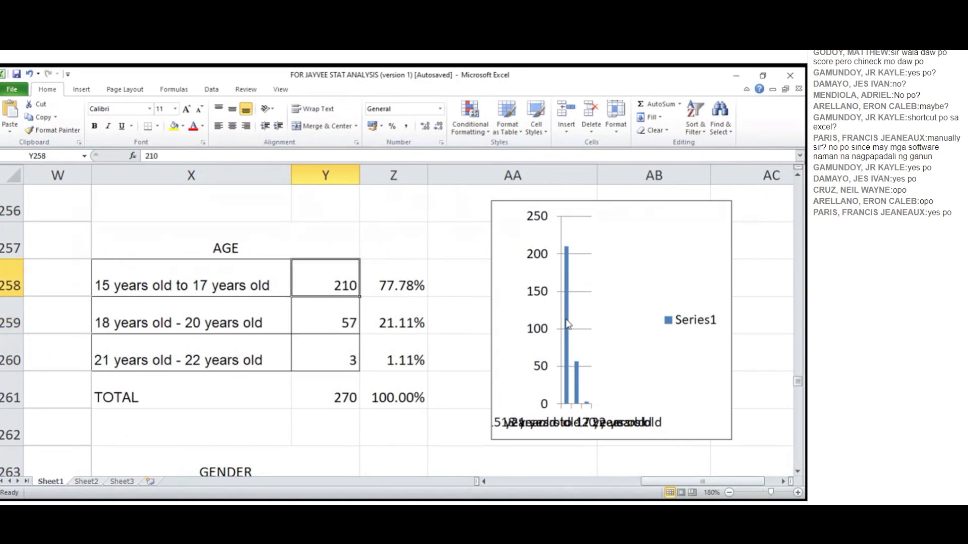
pyautogui.press('Down')
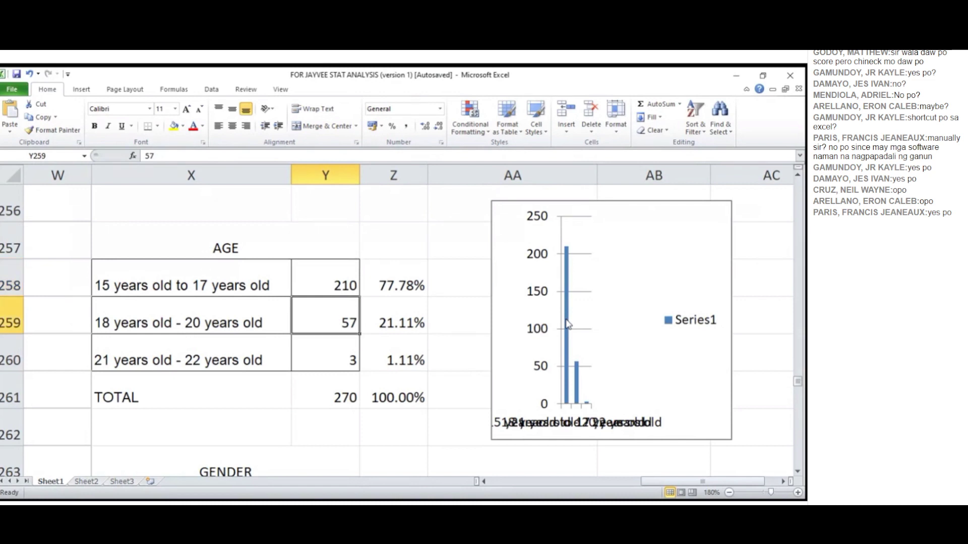
pyautogui.press('Down')
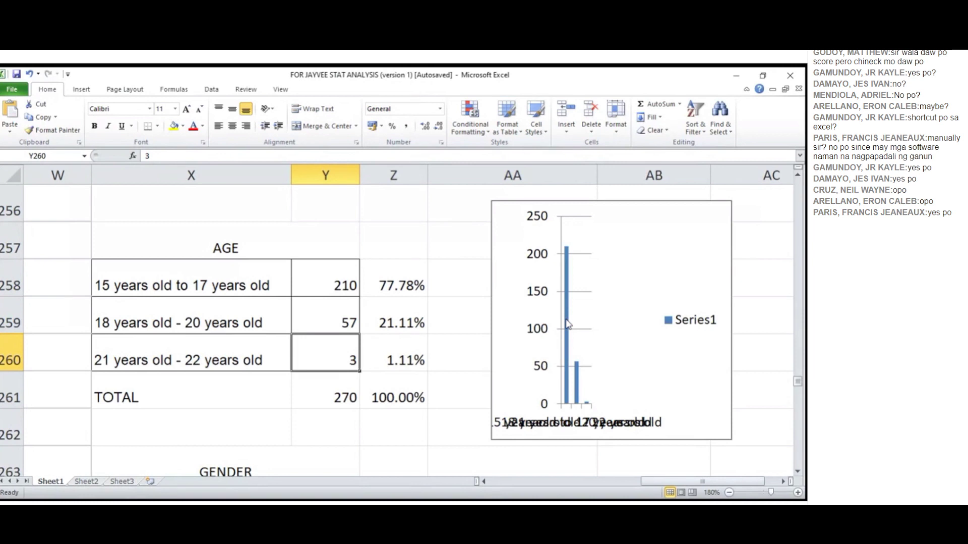
# Step: Review the male and female counts in the gender table, and the Grade 11 and Grade 12 counts in the grade level table
pyautogui.press('Down')
pyautogui.press('Down')
pyautogui.press('Down')
pyautogui.press('Down')
pyautogui.press('Down')
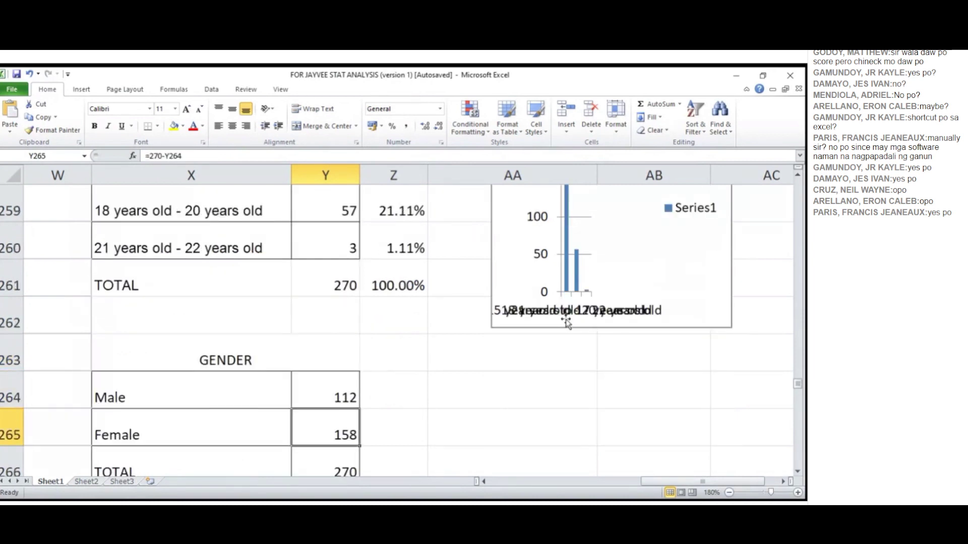
pyautogui.press('Up')
pyautogui.press('Down')
pyautogui.press('Down')
pyautogui.press('Down')
pyautogui.press('Down')
pyautogui.press('Down')
pyautogui.press('Down')
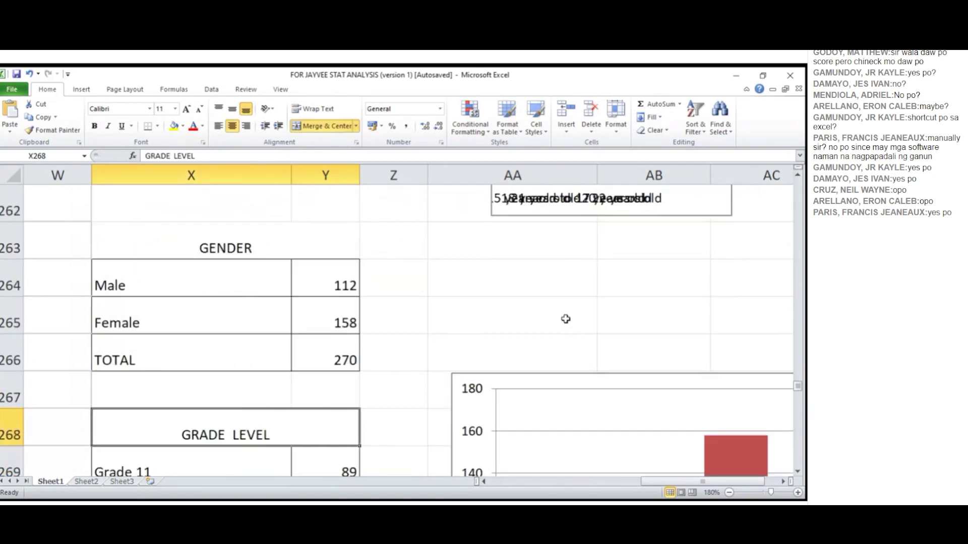
pyautogui.press('Up')
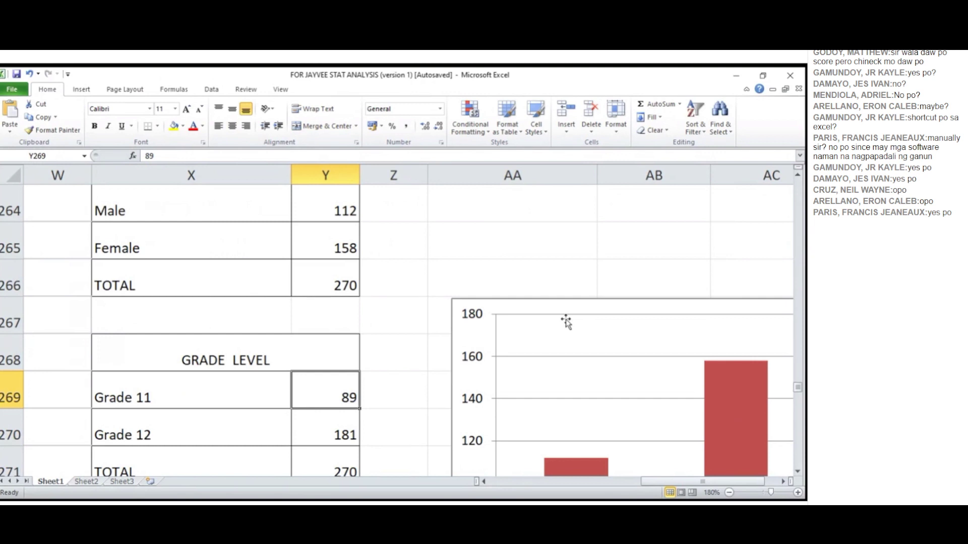
pyautogui.press('Down')
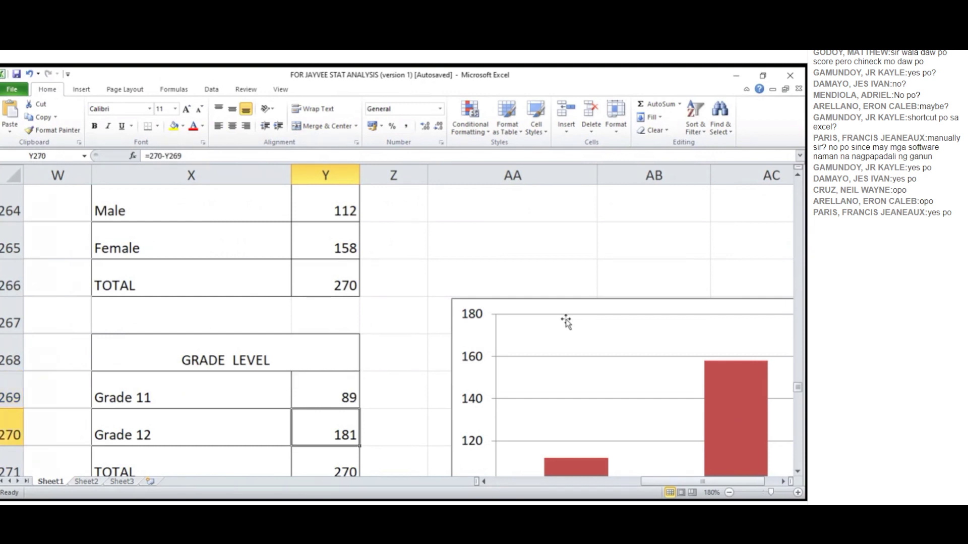
# Step: Compute the male share of respondents in Z264 with the formula =Y264/Y266
pyautogui.press('Right')
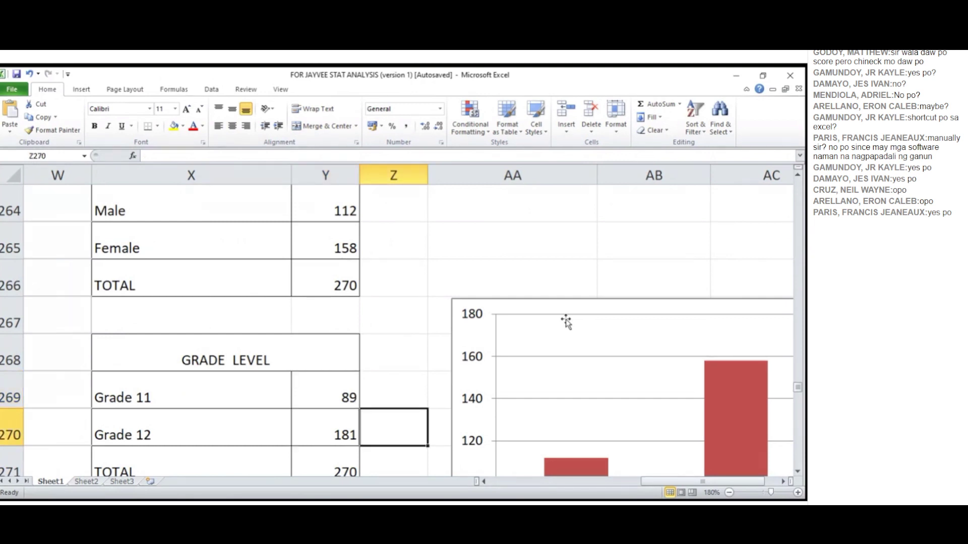
pyautogui.press('Up')
pyautogui.press('Up')
pyautogui.press('Up')
pyautogui.press('Up')
pyautogui.press('Up')
pyautogui.press('Up')
pyautogui.press('Up')
pyautogui.press('Down')
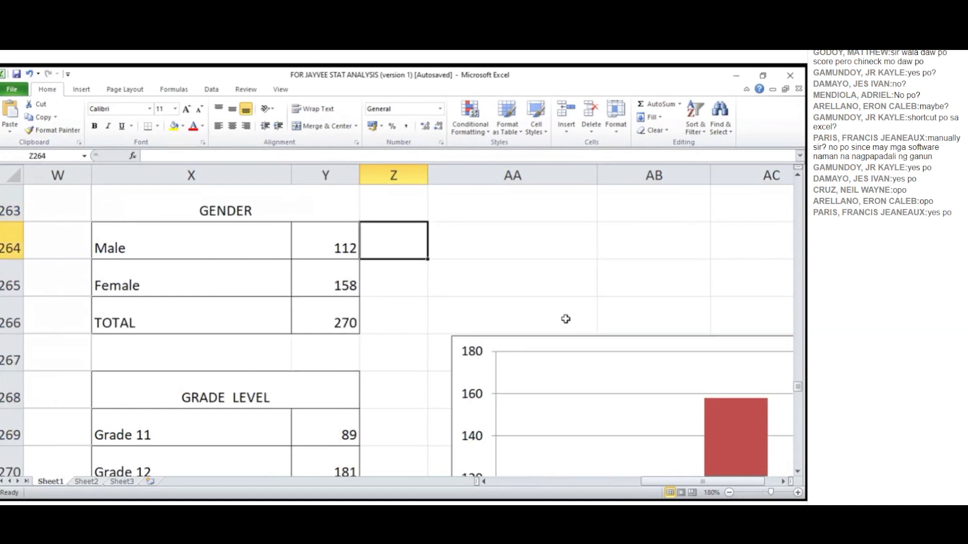
pyautogui.write('=')
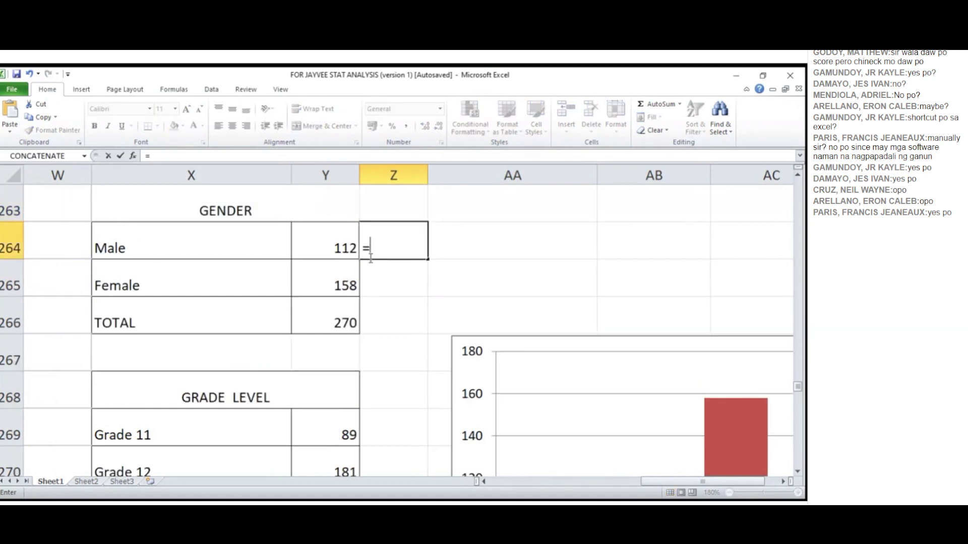
pyautogui.click(337, 245)
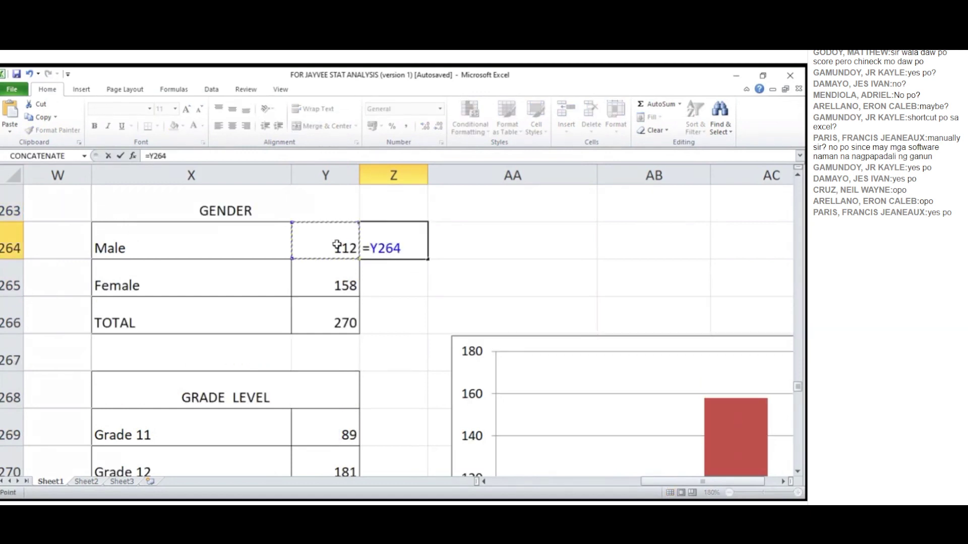
pyautogui.write('/')
pyautogui.click(347, 322)
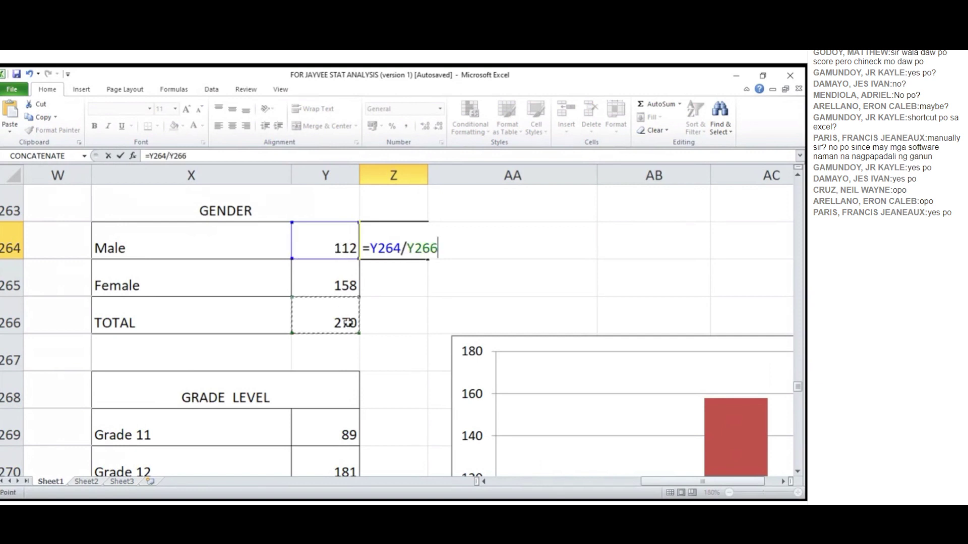
pyautogui.press('Return')
# Step: Format the male share in Z264 as a percentage with two decimal places
pyautogui.click(391, 244)
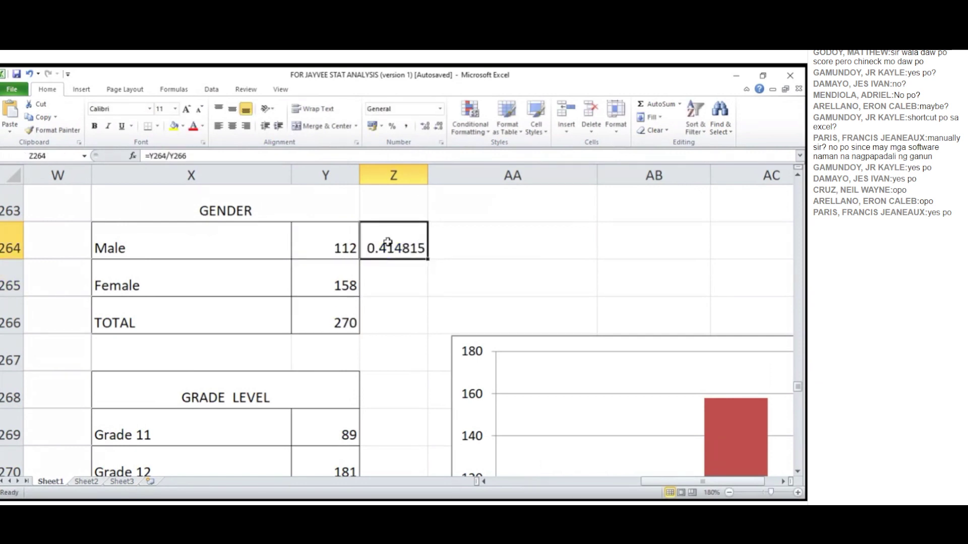
pyautogui.click(391, 127)
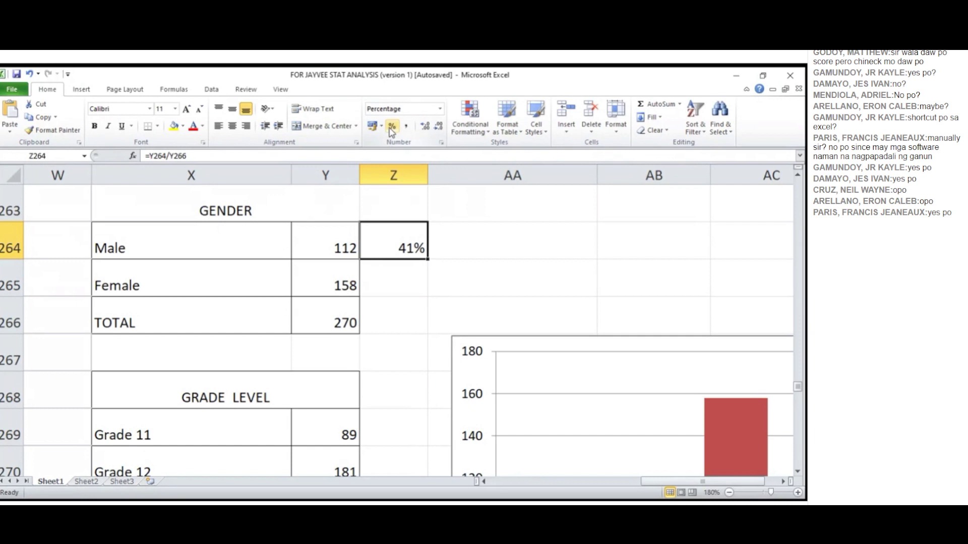
pyautogui.click(424, 126)
pyautogui.click(424, 127)
# Step: Compute the female share of respondents in Z265 with the formula =Y265/Y266
pyautogui.press('Down')
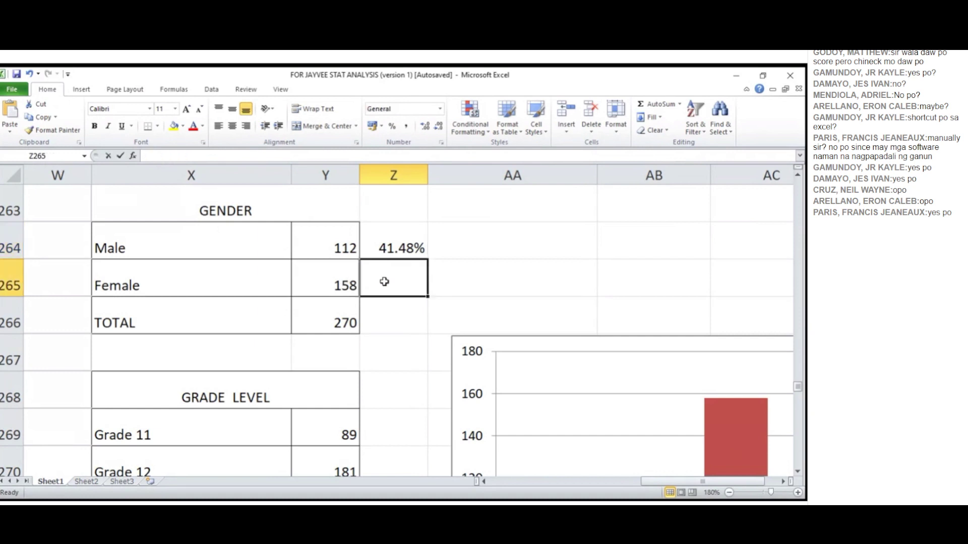
pyautogui.write('=')
pyautogui.click(335, 285)
pyautogui.write('/')
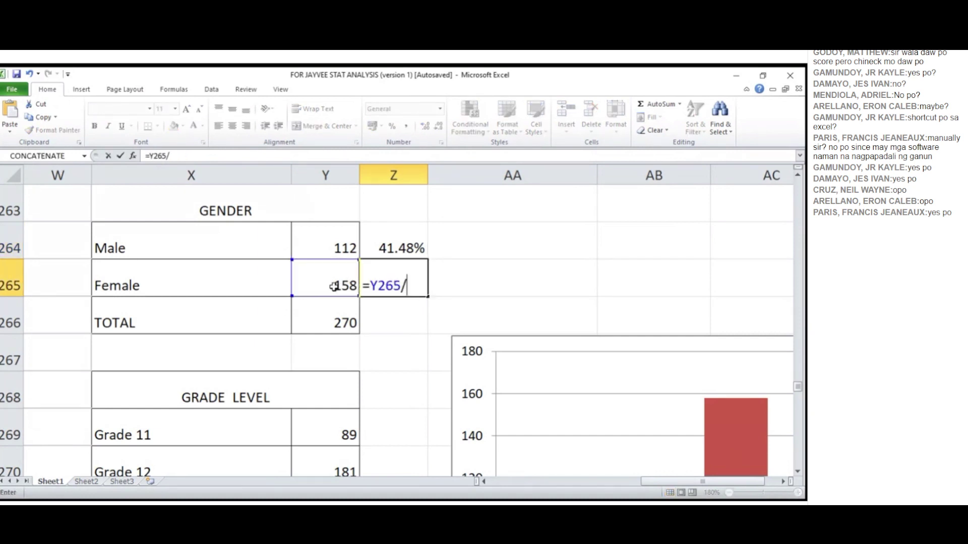
pyautogui.click(337, 325)
pyautogui.press('Return')
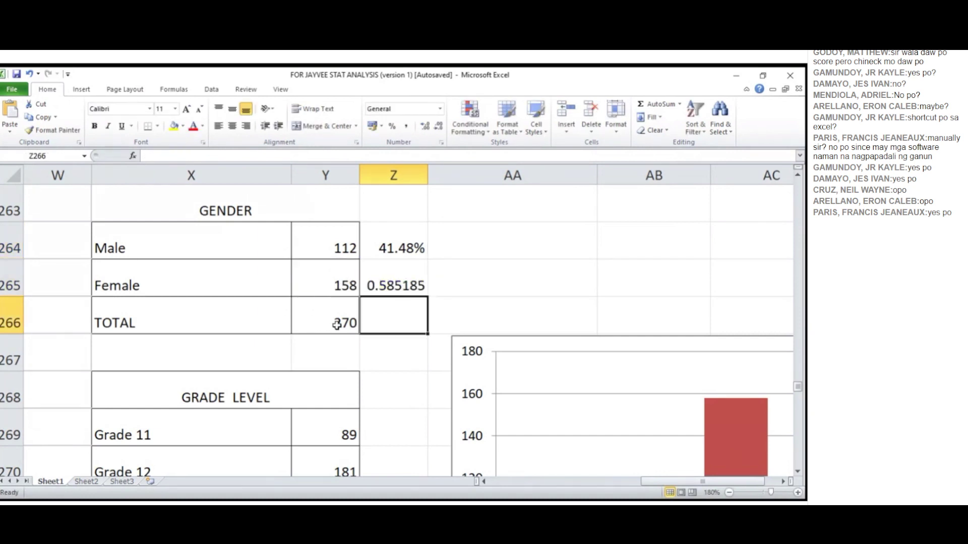
# Step: Format the female share in Z265 as a percentage with two decimal places
pyautogui.click(386, 284)
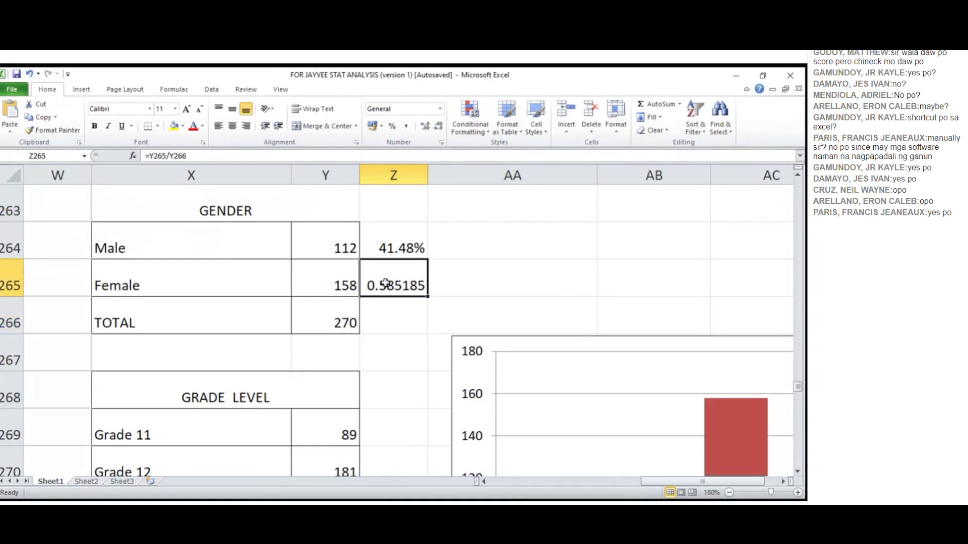
pyautogui.click(393, 126)
pyautogui.click(426, 125)
pyautogui.click(426, 125)
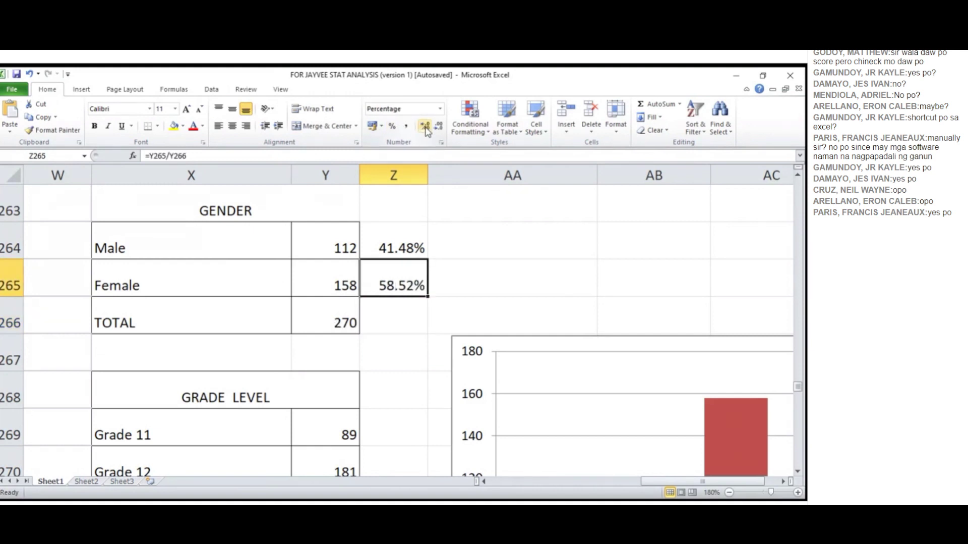
# Step: Total the gender percentages in Z266 with a SUM of Z264:Z265
pyautogui.click(395, 317)
pyautogui.write('=sum')
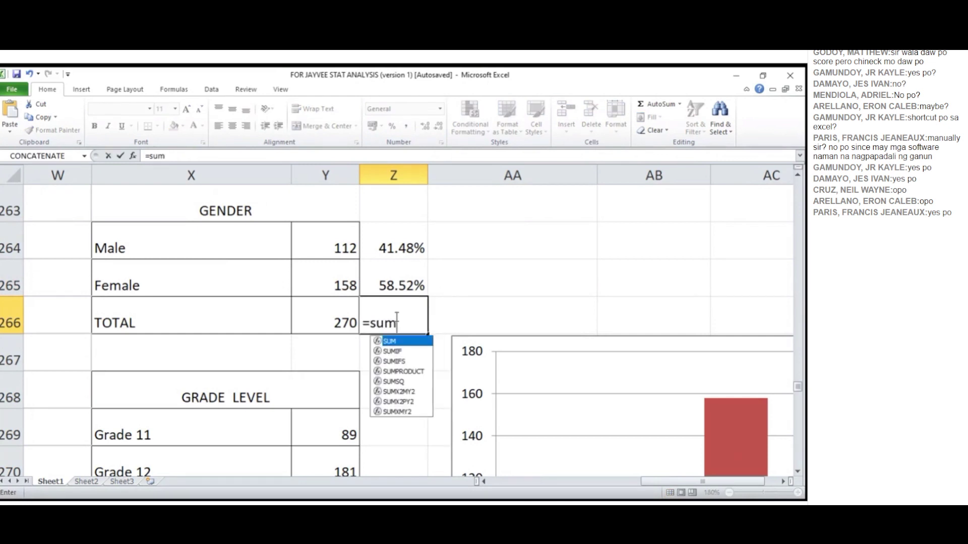
pyautogui.doubleClick(402, 341)
pyautogui.click(406, 245)
pyautogui.moveTo(406, 244); pyautogui.dragTo(410, 281)
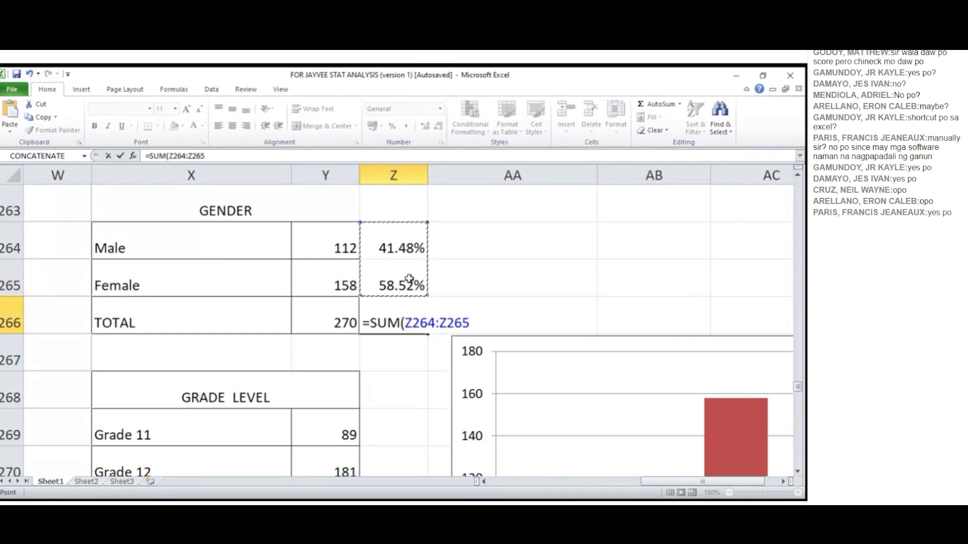
pyautogui.press('Return')
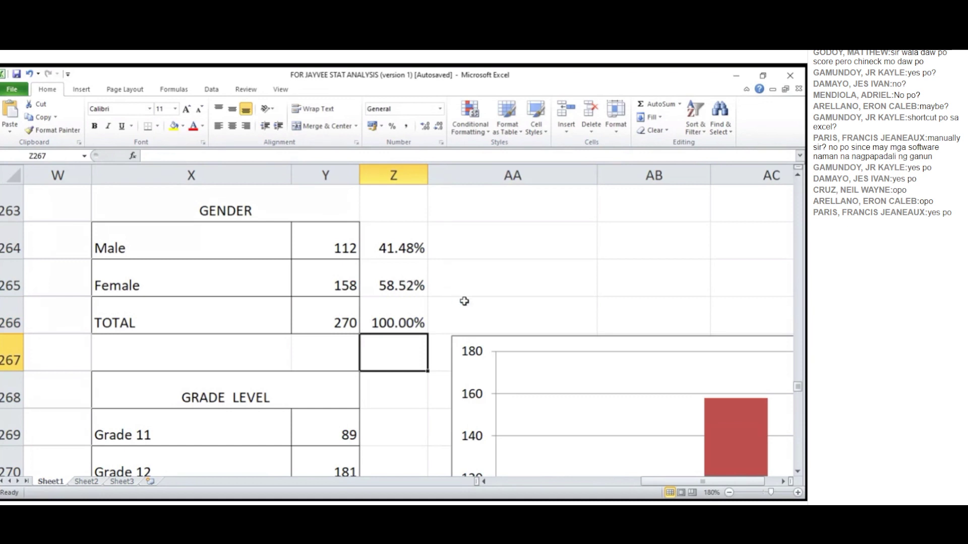
# Step: Enlarge the age bar chart beside the age table so it extends into column AO and row 263, then deselect it
pyautogui.click(784, 482)
pyautogui.click(783, 481)
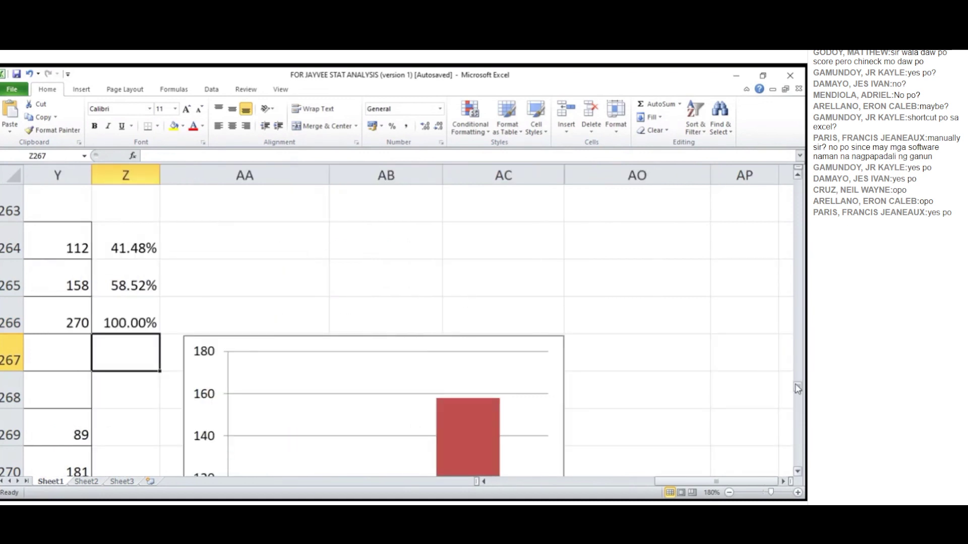
pyautogui.moveTo(798, 387); pyautogui.dragTo(796, 381)
pyautogui.click(398, 407)
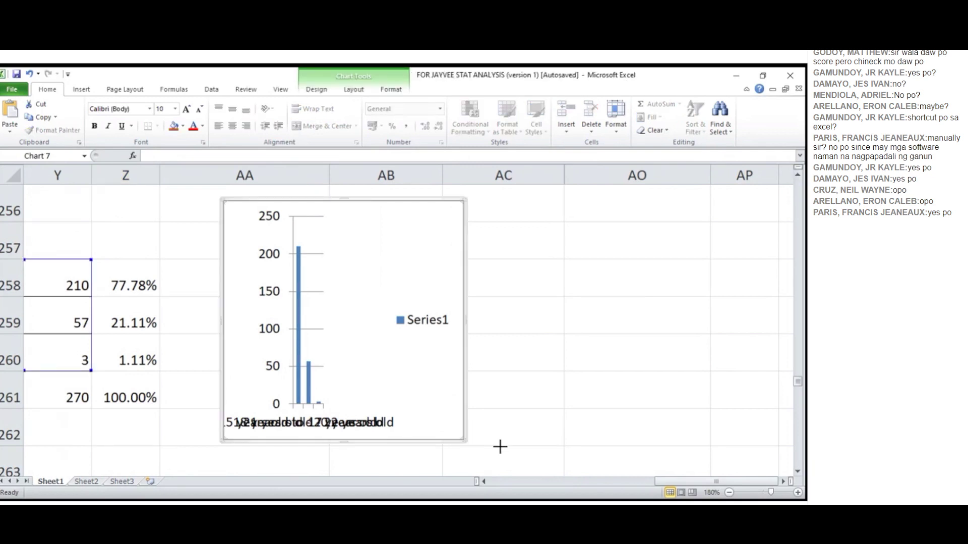
pyautogui.moveTo(566, 451); pyautogui.dragTo(569, 452)
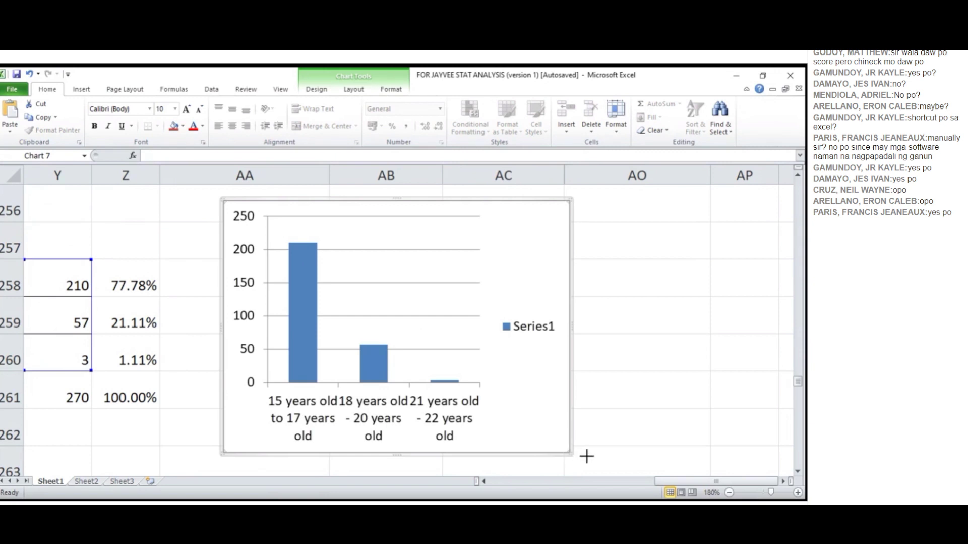
pyautogui.moveTo(600, 460); pyautogui.dragTo(606, 464)
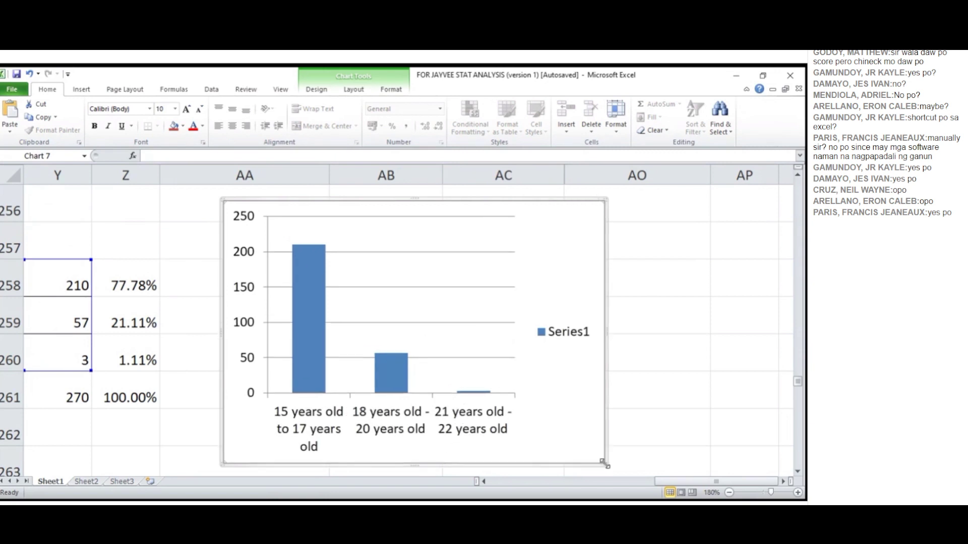
pyautogui.click(637, 449)
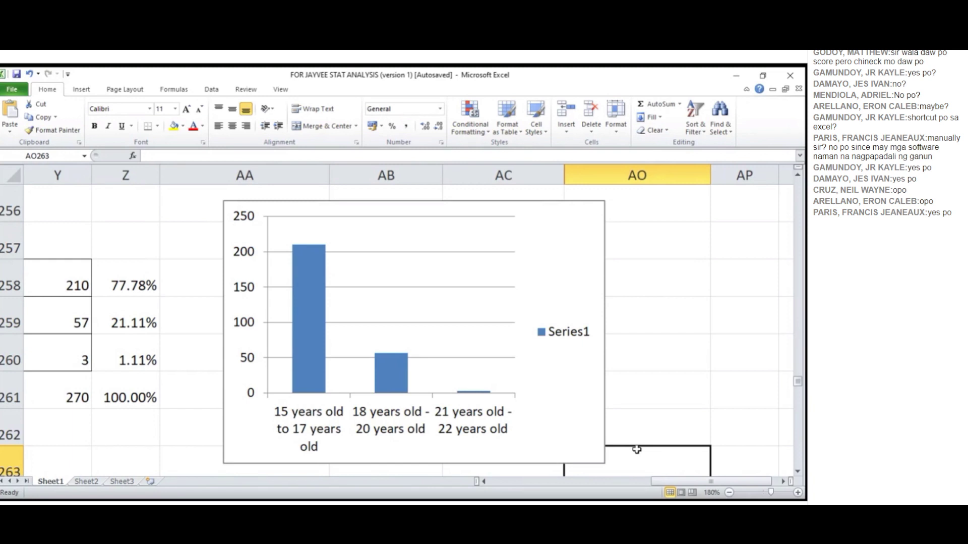
# Step: Examine the gender bar chart below the age chart, down to row 276
pyautogui.press('Down')
pyautogui.press('Down')
pyautogui.press('Down')
pyautogui.press('Down')
pyautogui.press('Down')
pyautogui.press('Down')
pyautogui.press('Down')
pyautogui.press('Down')
pyautogui.press('Down')
pyautogui.press('Down')
pyautogui.press('Down')
pyautogui.press('Down')
pyautogui.press('Down')
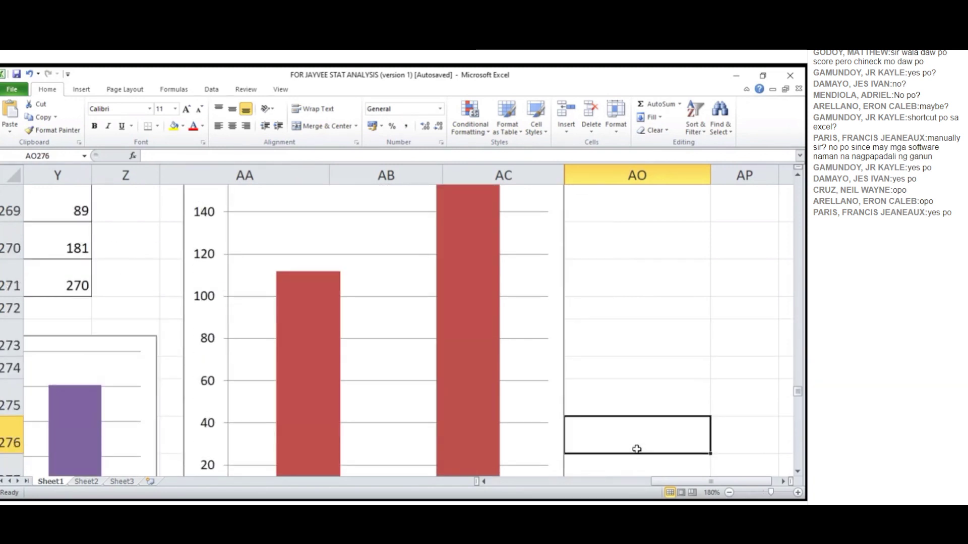
# Step: Examine the lower part of the gender bar chart and the Grade 11 and Grade 12 bar chart beside it, down to row 284
pyautogui.press('Down')
pyautogui.press('Down')
pyautogui.press('Left')
pyautogui.press('Left')
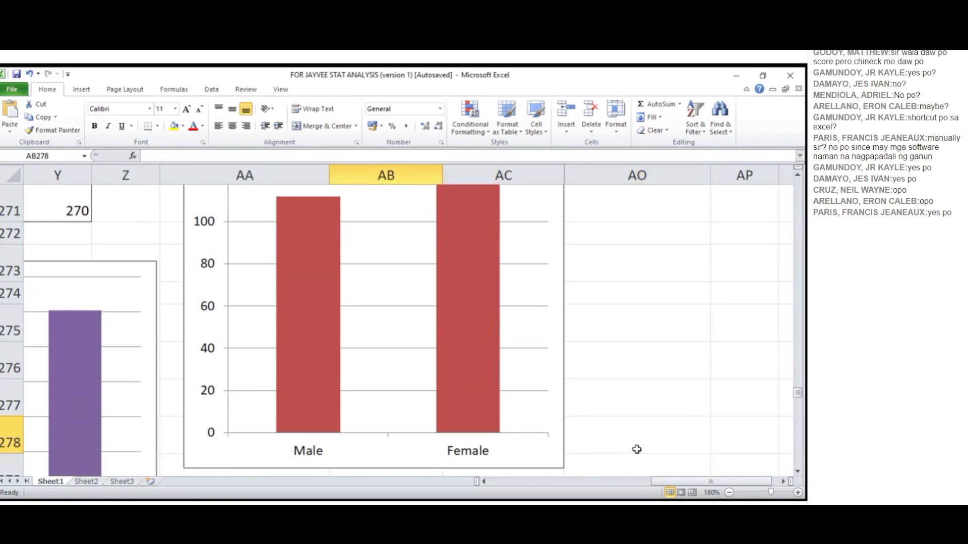
pyautogui.press('Left')
pyautogui.press('Left')
pyautogui.press('Left')
pyautogui.press('Left')
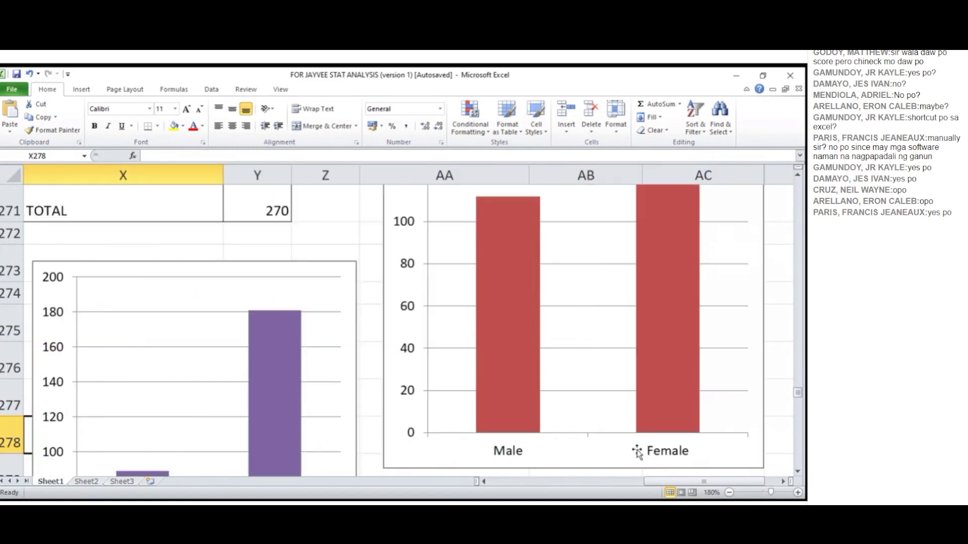
pyautogui.press('Down')
pyautogui.press('Down')
pyautogui.press('Down')
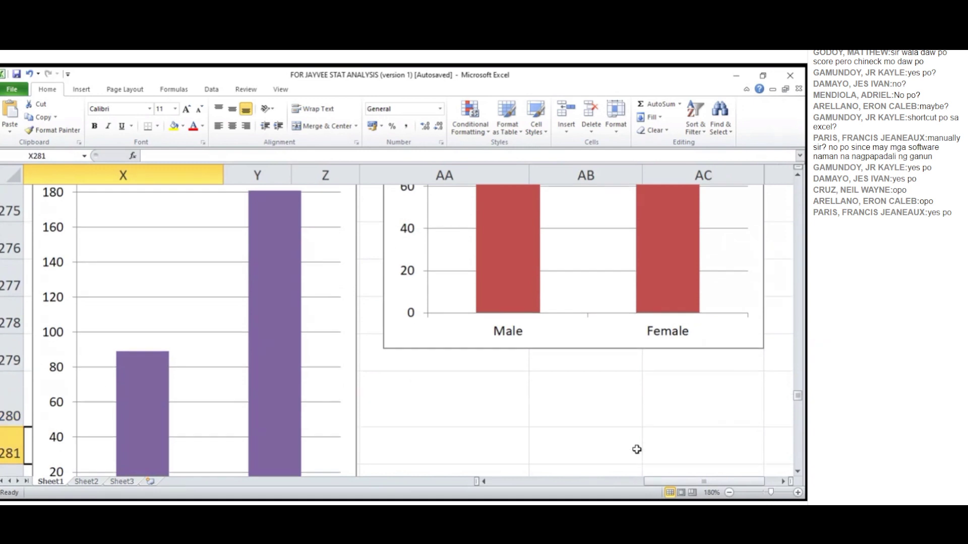
pyautogui.press('Left')
pyautogui.press('Left')
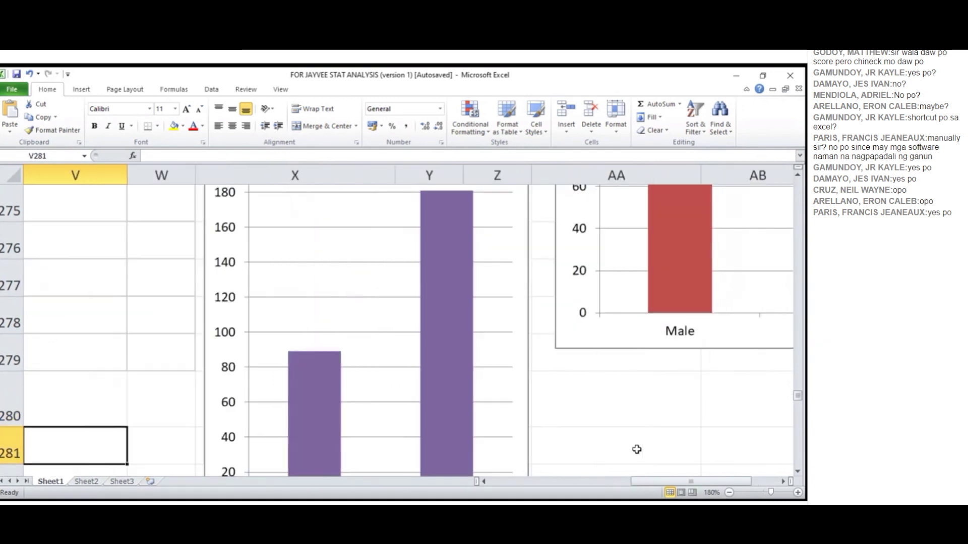
pyautogui.press('Down')
pyautogui.press('Down')
pyautogui.press('Down')
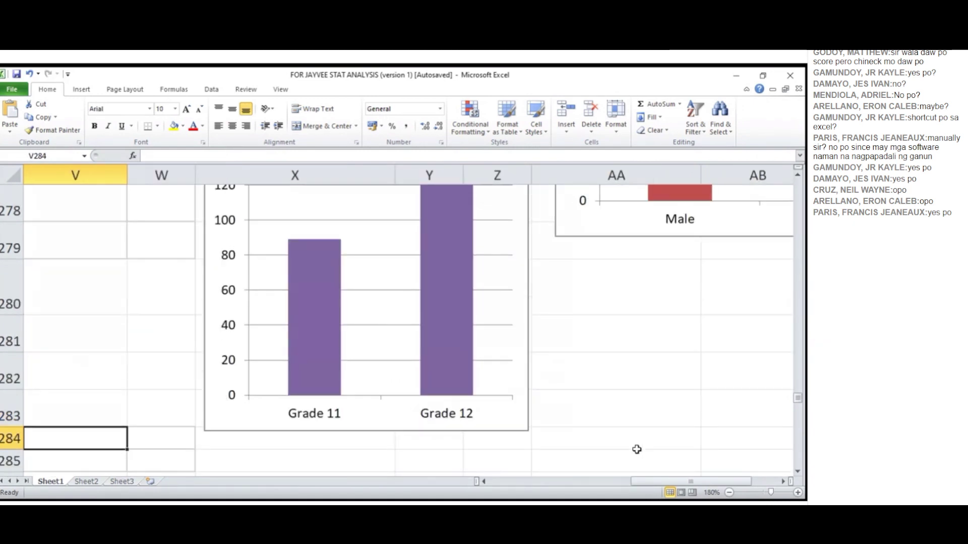
# Step: Enter the formula =COUNTIF(B2:B271, "15 years old to 17 years old") in B272, below the coded age column
pyautogui.press('Up')
pyautogui.press('Up')
pyautogui.press('Up')
pyautogui.press('Up')
pyautogui.press('Up')
pyautogui.press('Up')
pyautogui.press('Up')
pyautogui.press('Up')
pyautogui.press('Up')
pyautogui.press('Up')
pyautogui.press('Up')
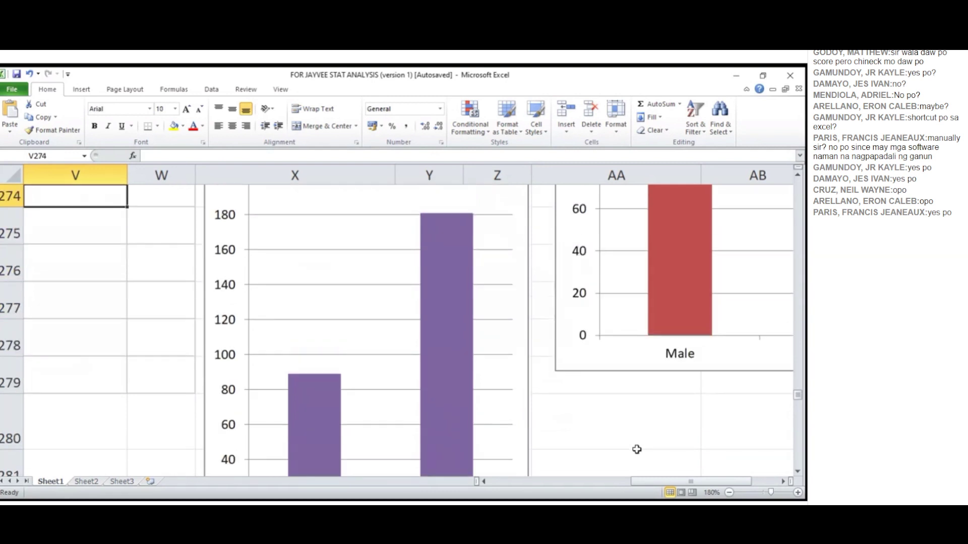
pyautogui.press('Left')
pyautogui.press('Left')
pyautogui.press('Left')
pyautogui.press('Left')
pyautogui.press('Left')
pyautogui.press('Left')
pyautogui.press('Left')
pyautogui.press('Left')
pyautogui.press('Left')
pyautogui.press('Left')
pyautogui.press('Left')
pyautogui.press('Left')
pyautogui.press('Left')
pyautogui.press('Left')
pyautogui.press('Left')
pyautogui.press('Left')
pyautogui.press('Left')
pyautogui.press('Left')
pyautogui.press('Left')
pyautogui.press('Left')
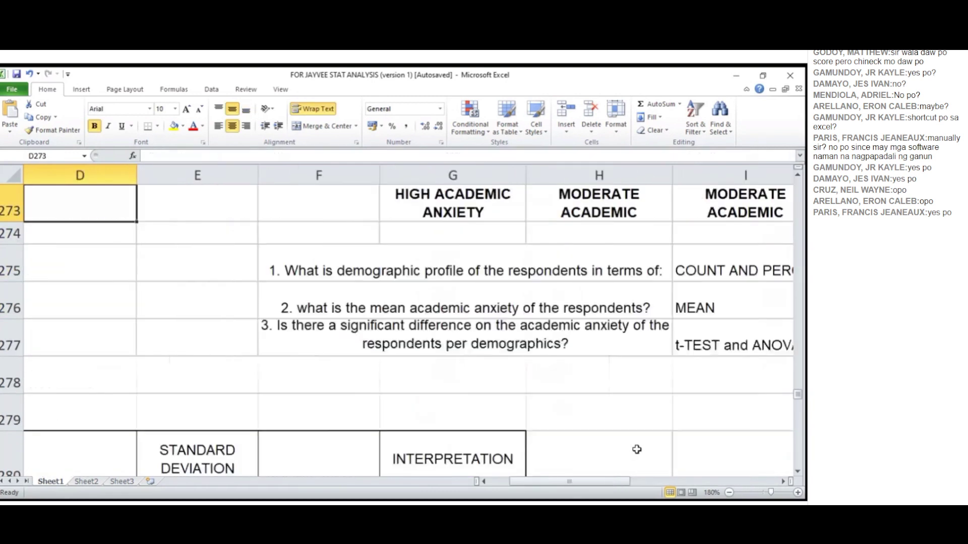
pyautogui.press('Up')
pyautogui.press('Up')
pyautogui.press('Up')
pyautogui.press('Down')
pyautogui.press('Down')
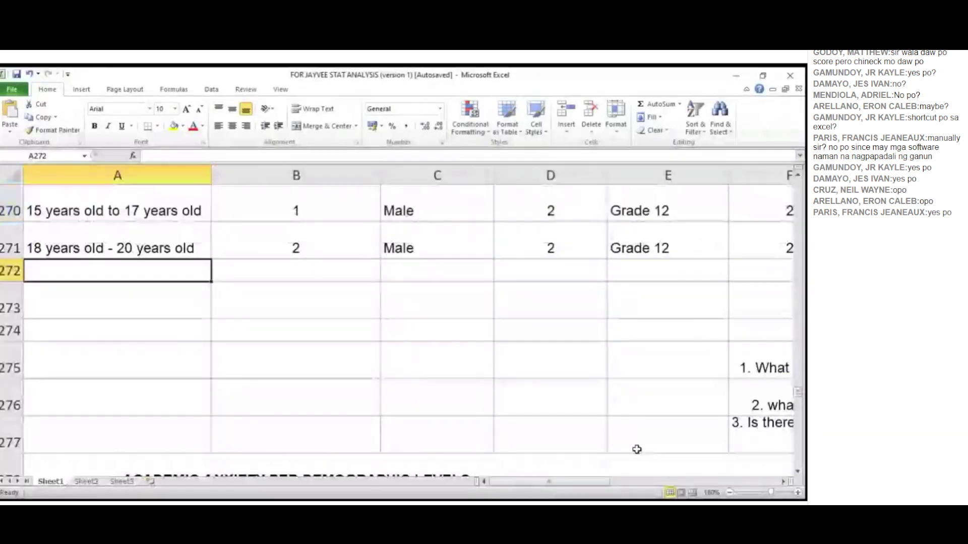
pyautogui.press('Right')
pyautogui.write('=')
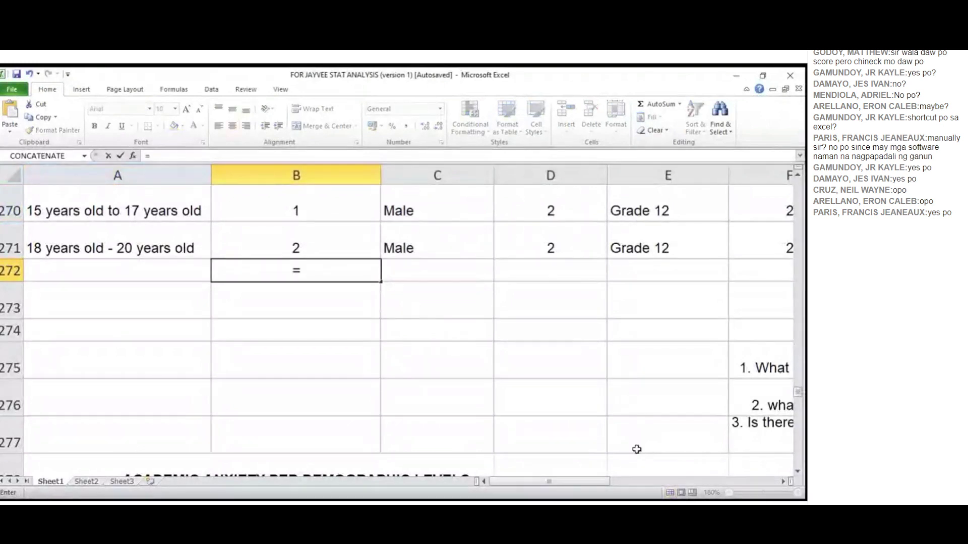
pyautogui.write('count')
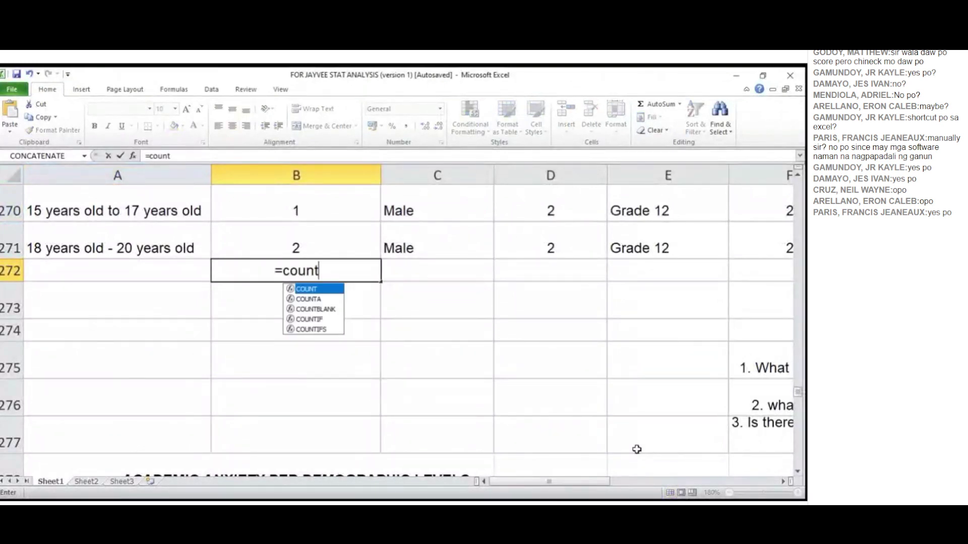
pyautogui.doubleClick(330, 321)
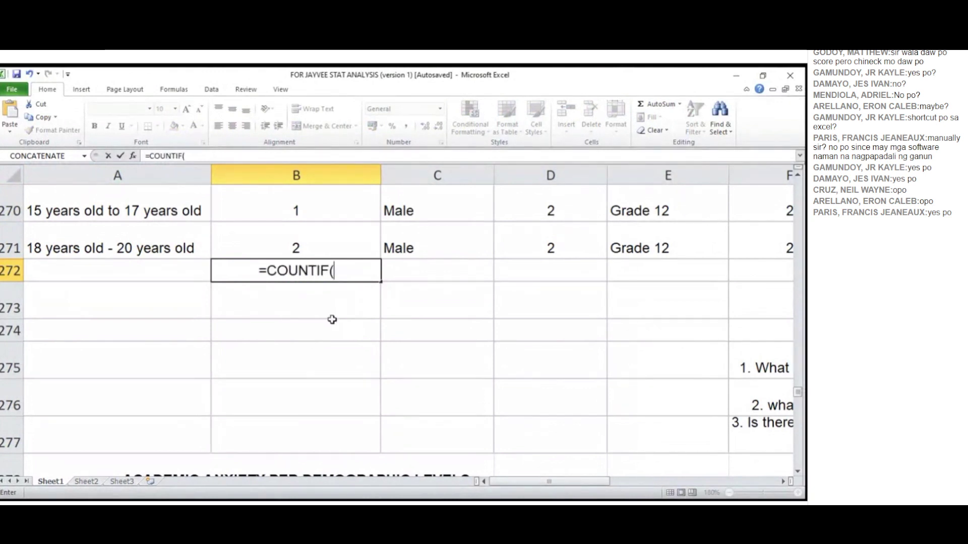
pyautogui.moveTo(330, 254); pyautogui.dragTo(323, 209)
pyautogui.click(291, 155)
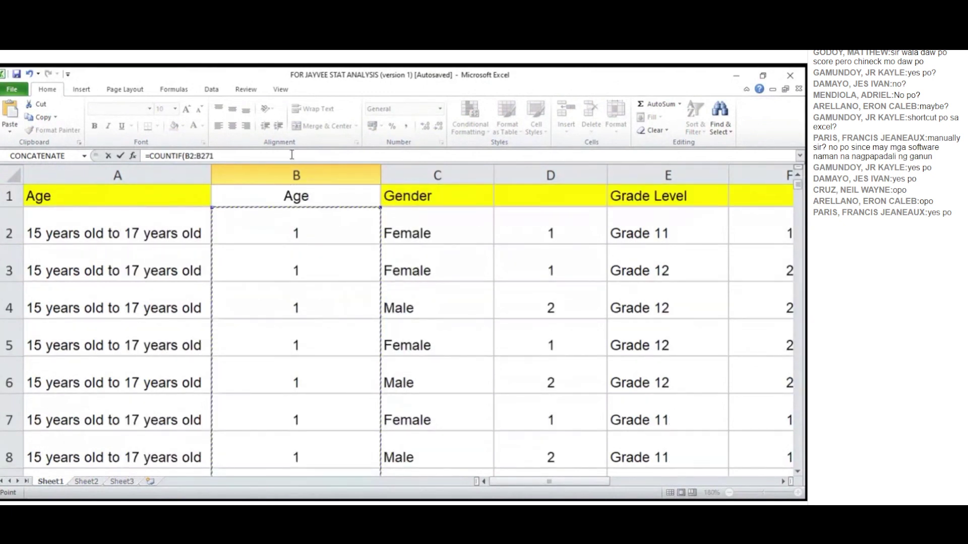
pyautogui.write(',')
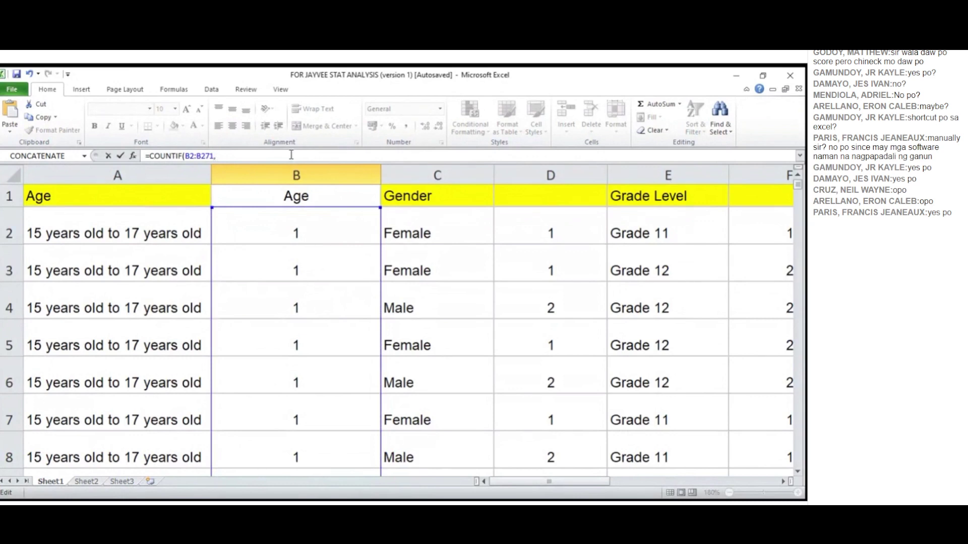
pyautogui.write(' "15 years old to 17')
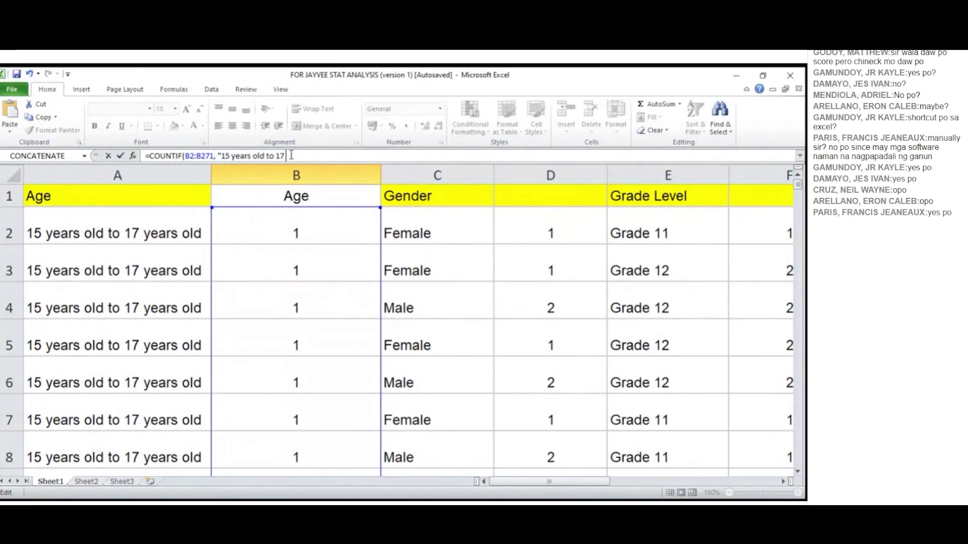
pyautogui.write(' years old')
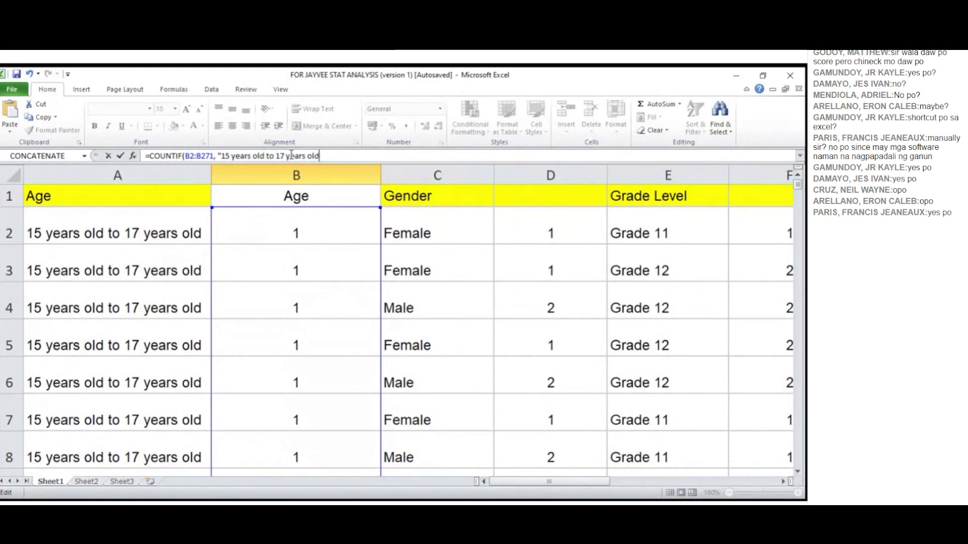
pyautogui.write('")')
pyautogui.press('Return')
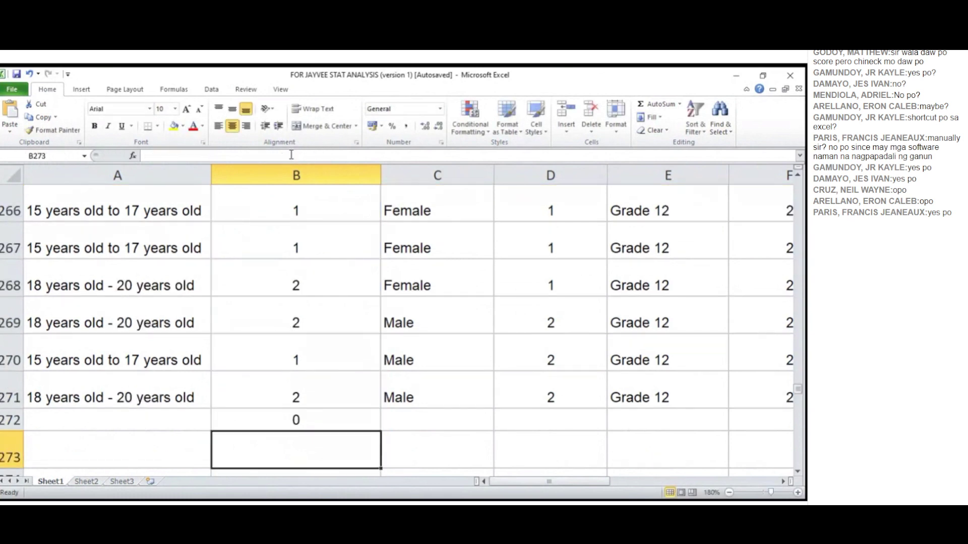
# Step: Change the COUNTIF criterion in B272 to the age code "1" and confirm the formula
pyautogui.press('Up')
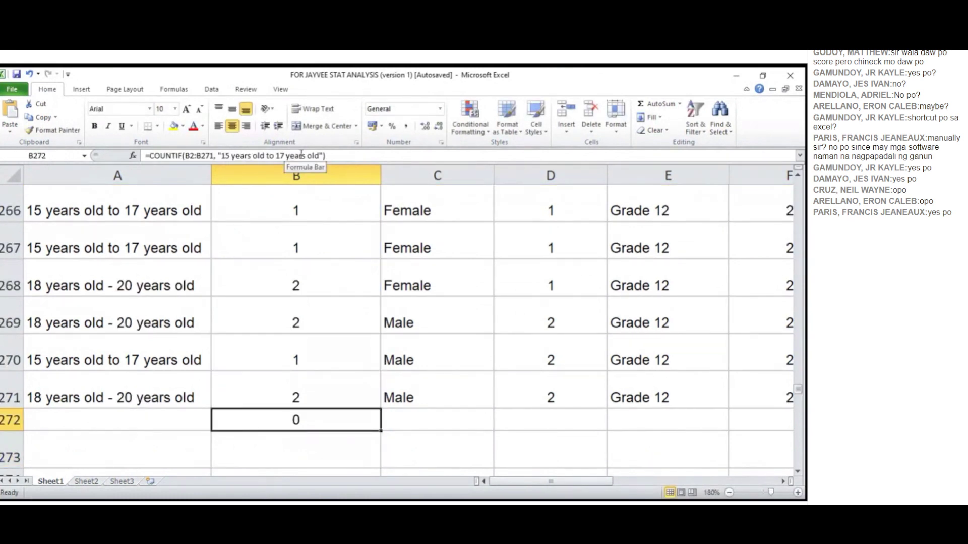
pyautogui.moveTo(320, 157); pyautogui.dragTo(226, 157)
pyautogui.press('BackSpace')
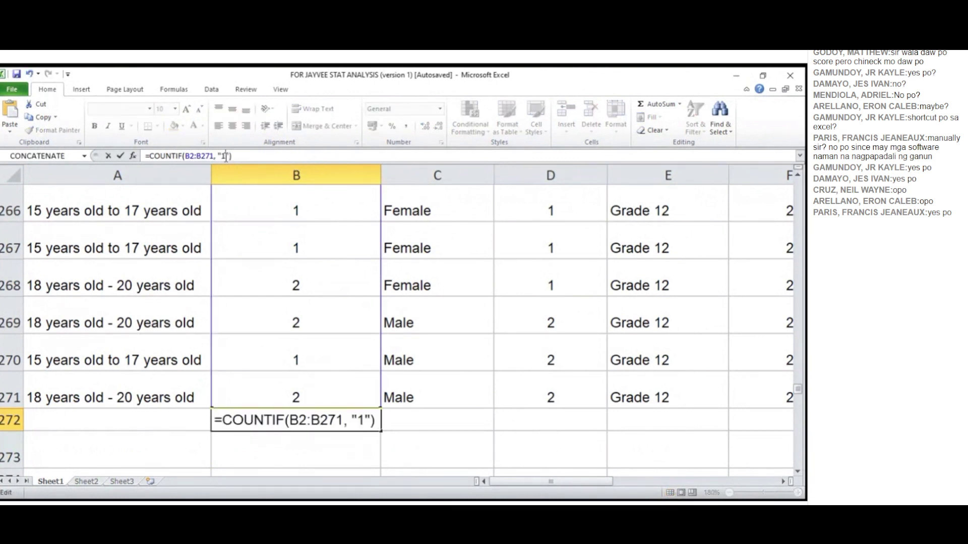
pyautogui.press('Return')
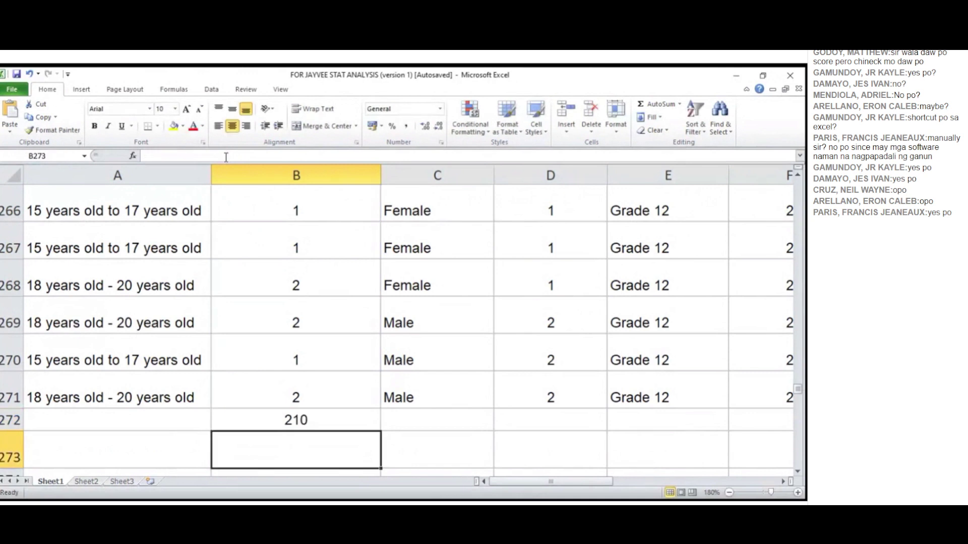
pyautogui.press('Up')
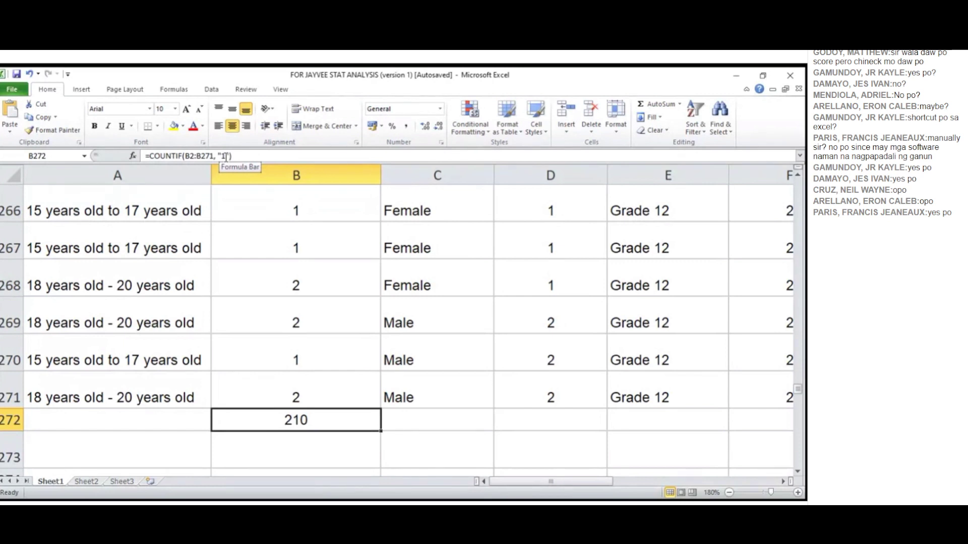
pyautogui.click(225, 157)
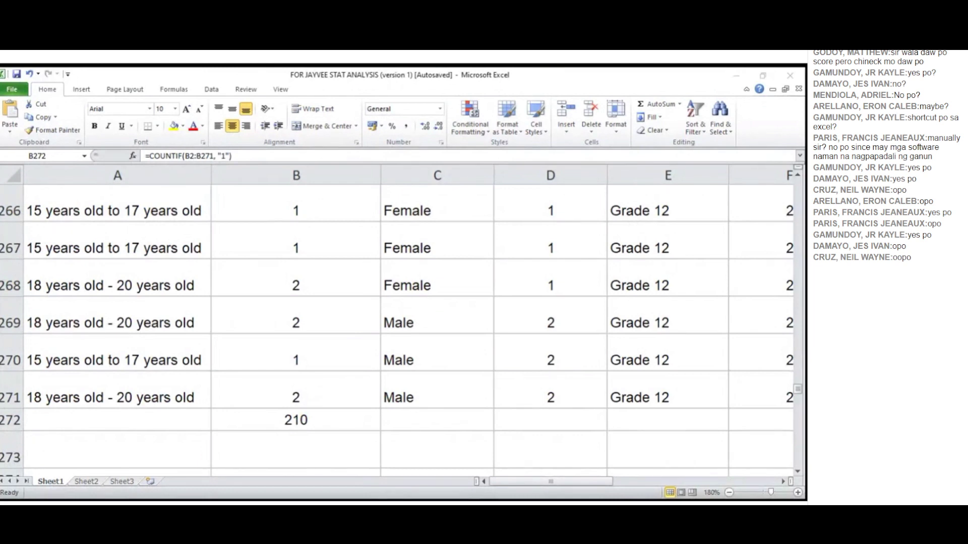
pyautogui.click(226, 157)
pyautogui.press('Return')
# Step: Count the respondents with age code 2 in B273 using =COUNTIF(B2:B271, "2")
pyautogui.write('=count')
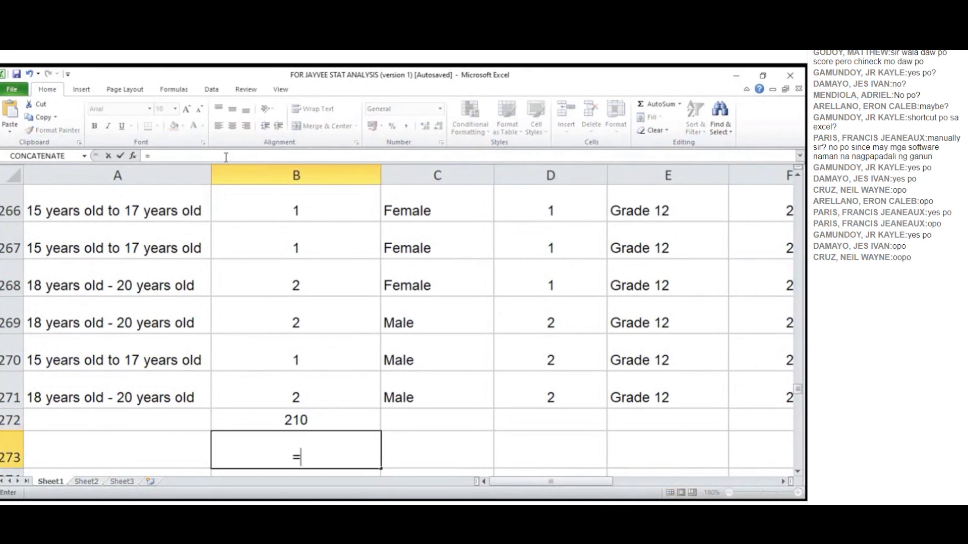
pyautogui.press('BackSpace')
pyautogui.press('BackSpace')
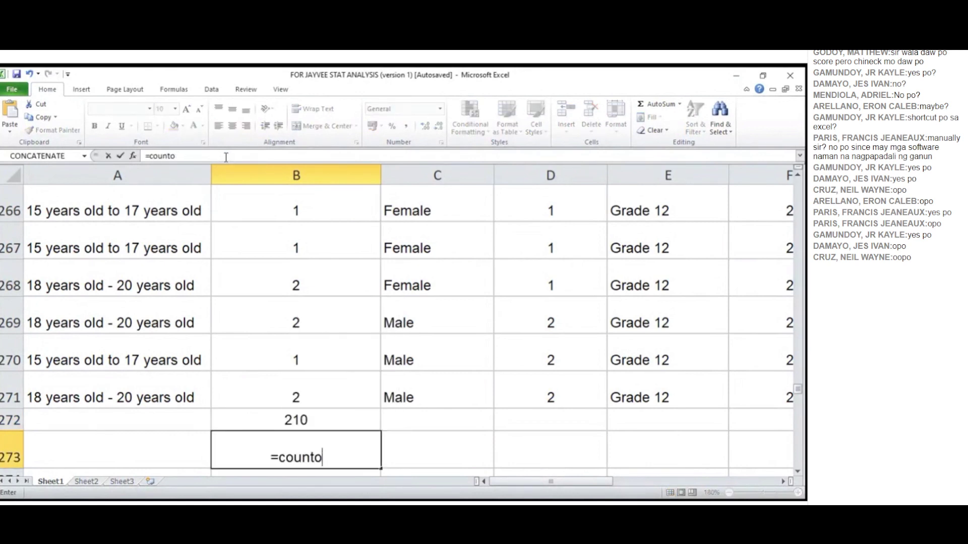
pyautogui.write('if')
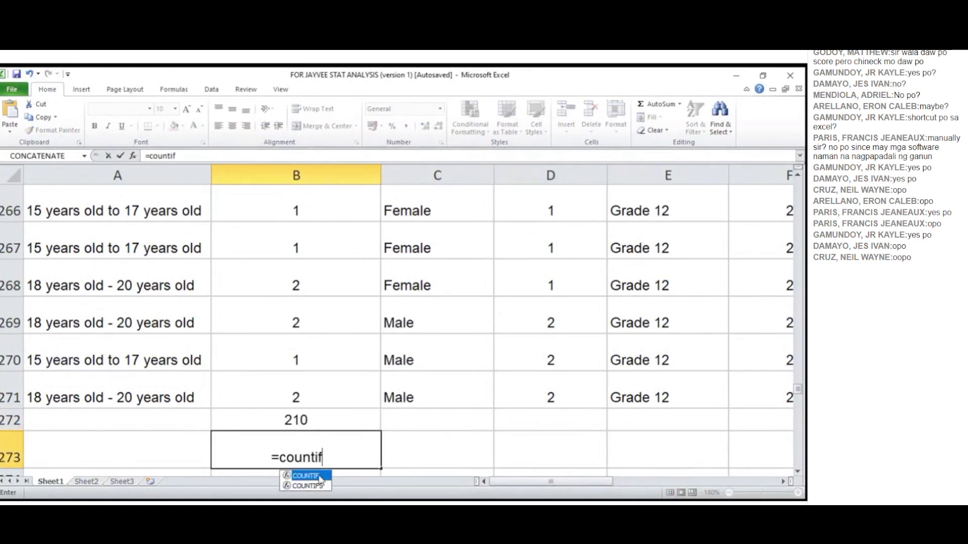
pyautogui.press('Tab')
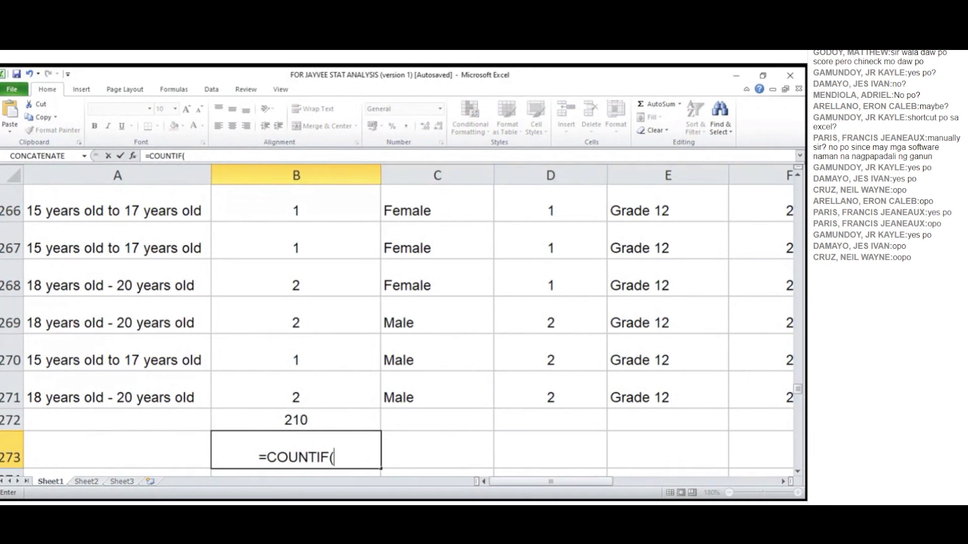
pyautogui.hotkey('alt', 'Tab')
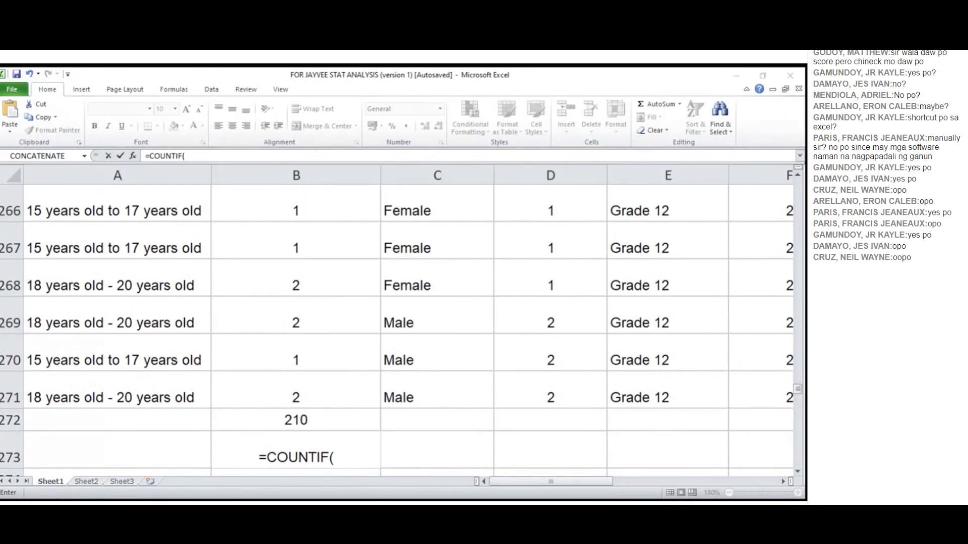
pyautogui.hotkey('alt', 'Tab')
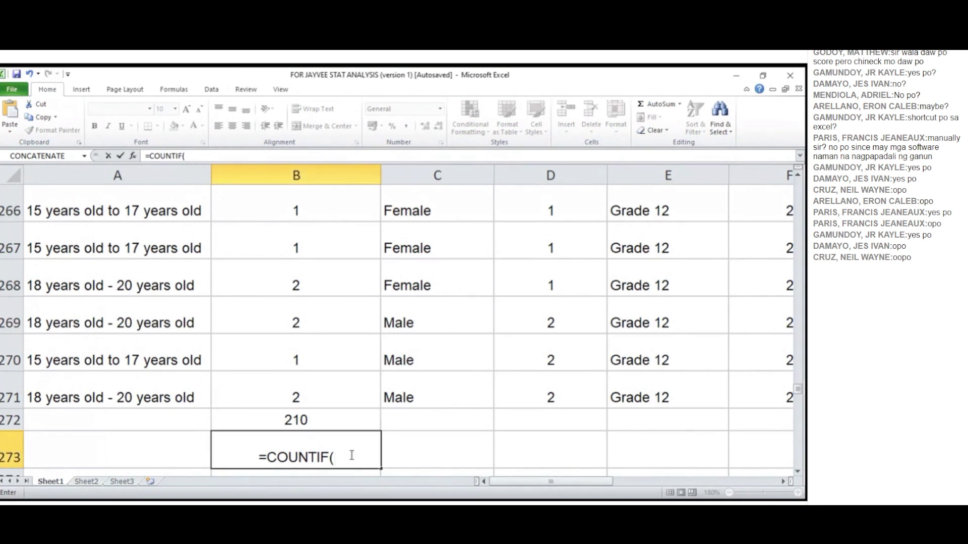
pyautogui.click(331, 417)
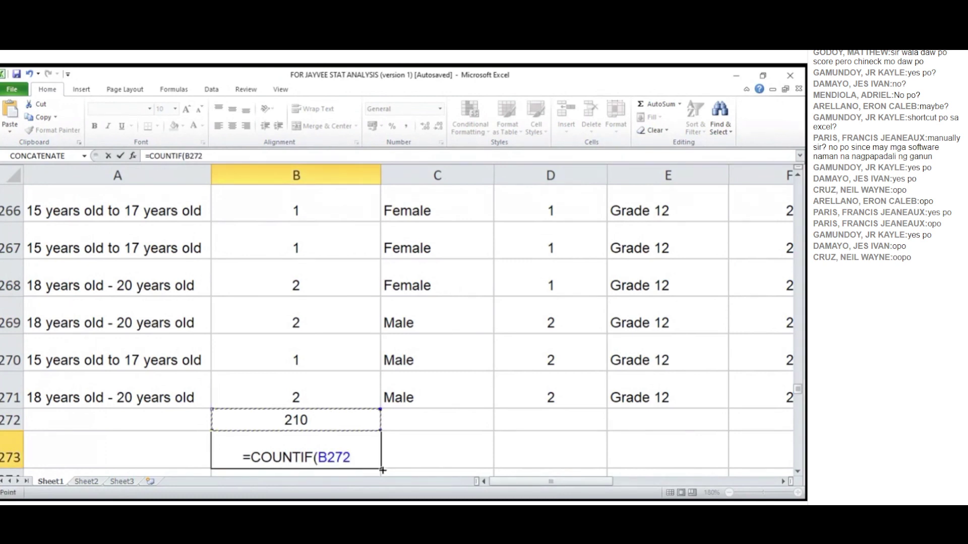
pyautogui.press('BackSpace')
pyautogui.press('BackSpace')
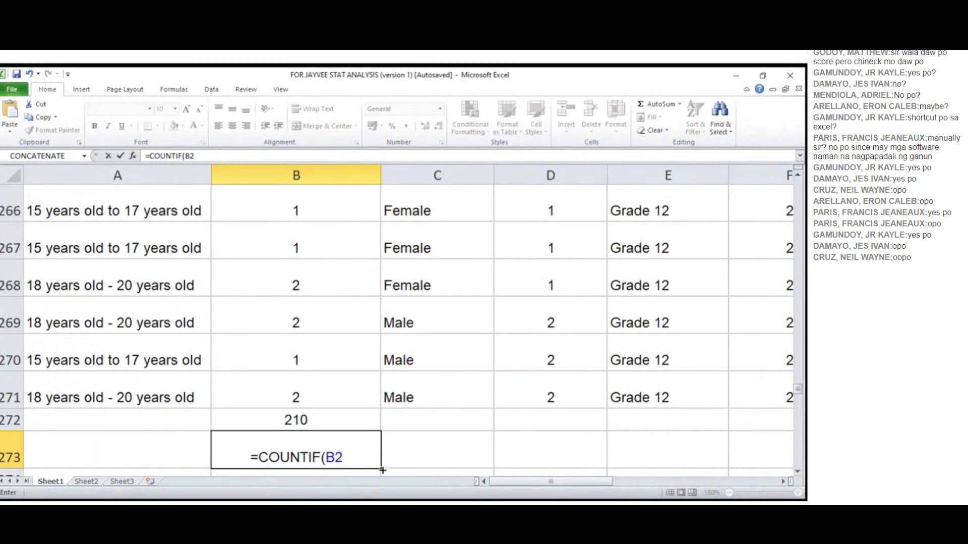
pyautogui.write(':B271')
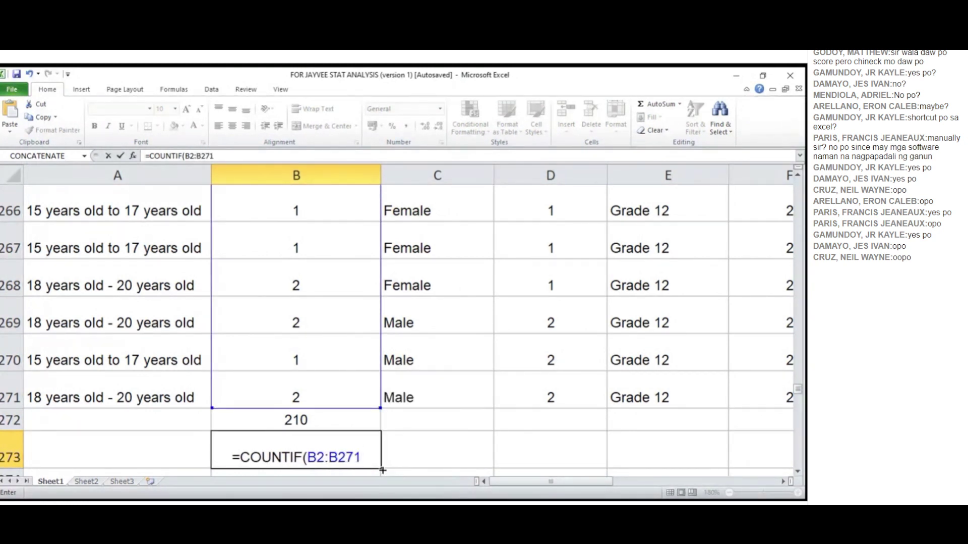
pyautogui.write(', "2"')
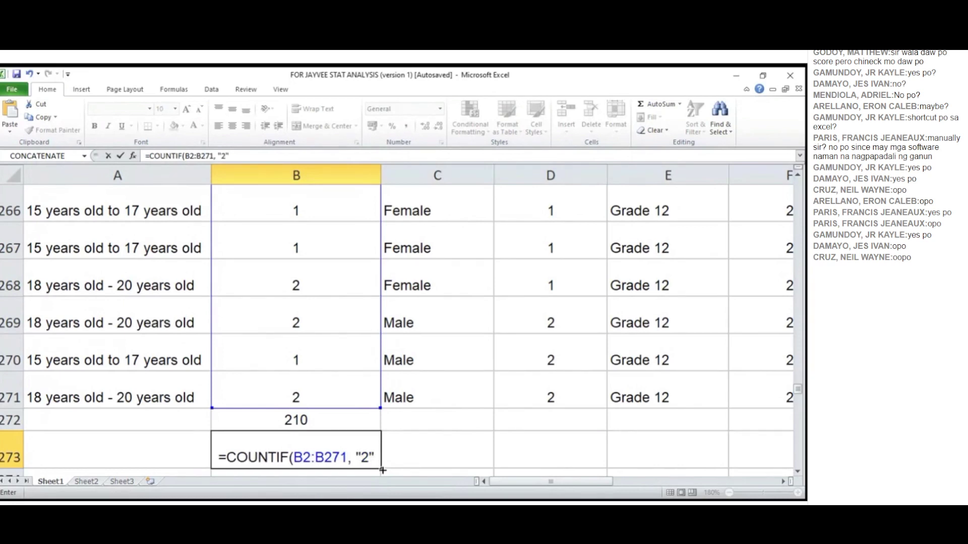
pyautogui.press('Return')
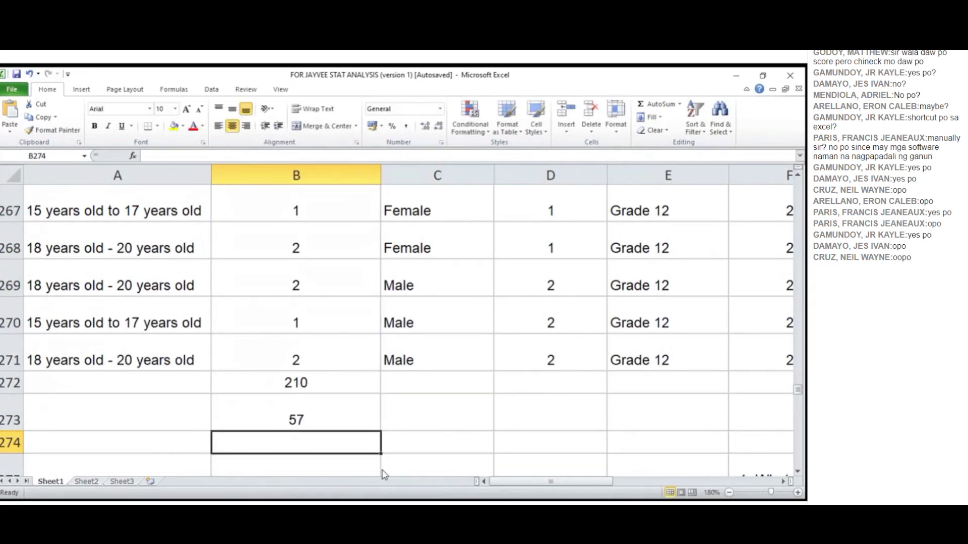
# Step: Count the respondents with age code 3 in B274 using =COUNTIF(B2:B271, "3")
pyautogui.write('=COUNT')
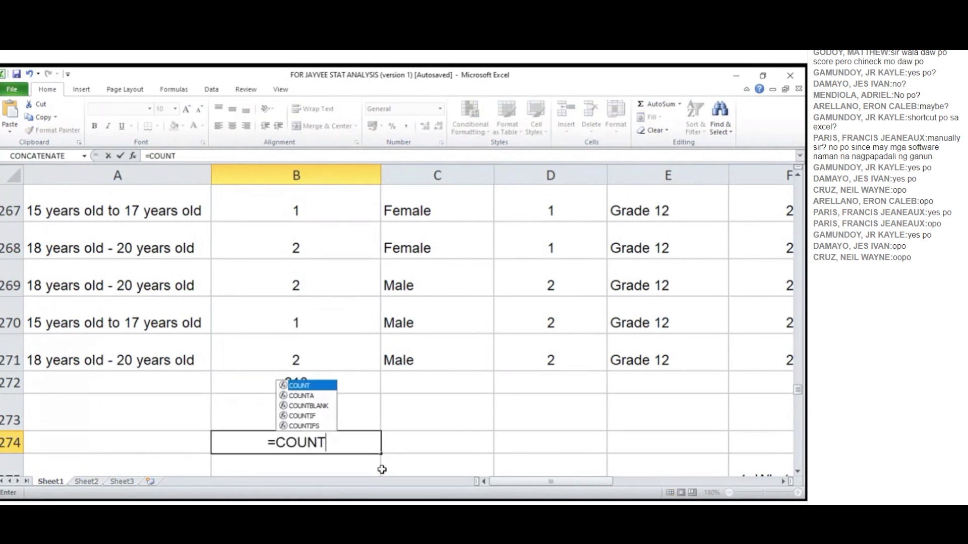
pyautogui.write('IF(')
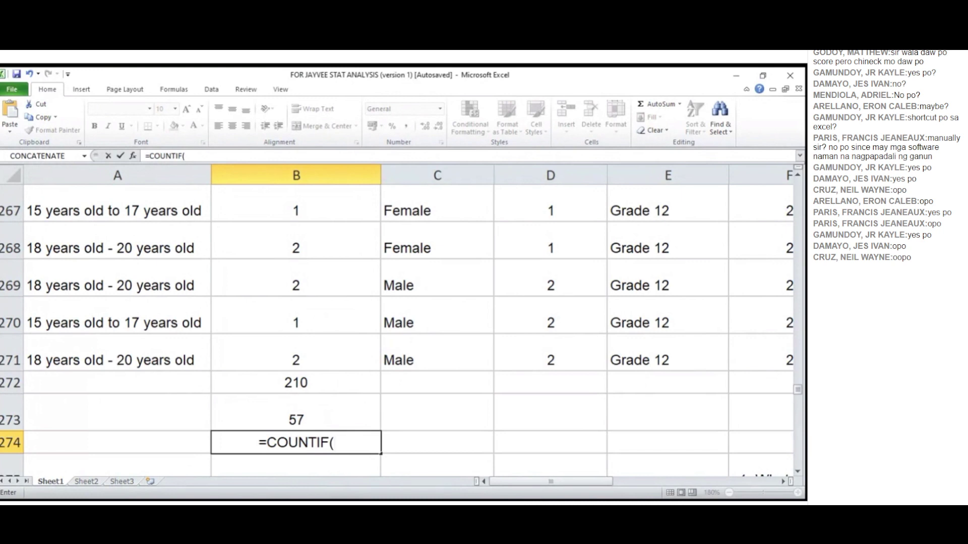
pyautogui.write('B2:B2')
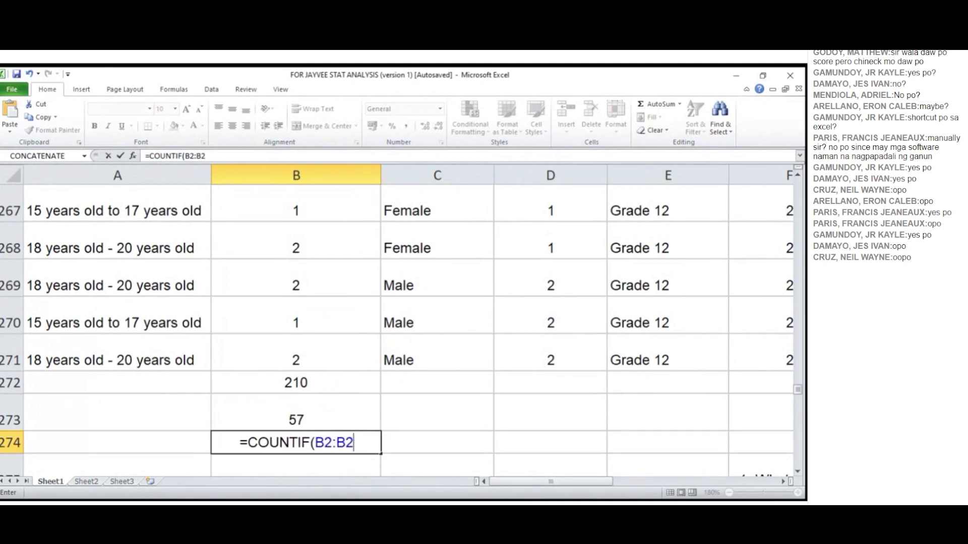
pyautogui.write('71, "3"')
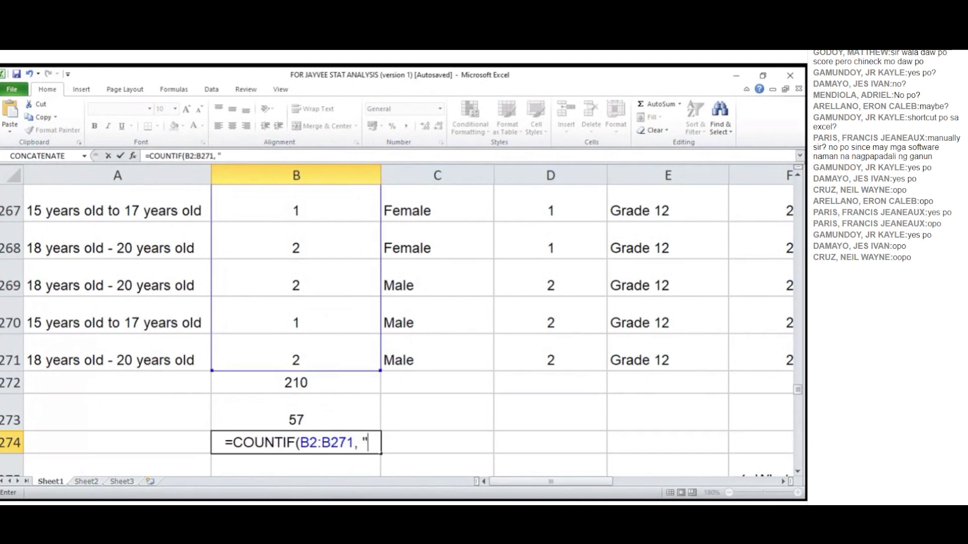
pyautogui.press('Return')
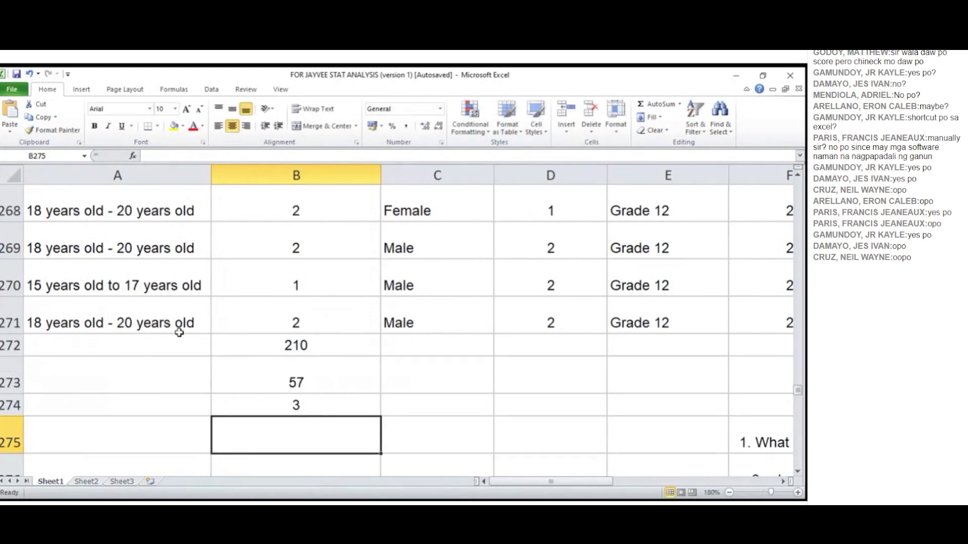
# Step: Copy the label "15 years old to 17 years old" from A270 into A272, beside the first age count
pyautogui.click(165, 290)
pyautogui.hotkey('ctrl', 'c')
pyautogui.press('Down')
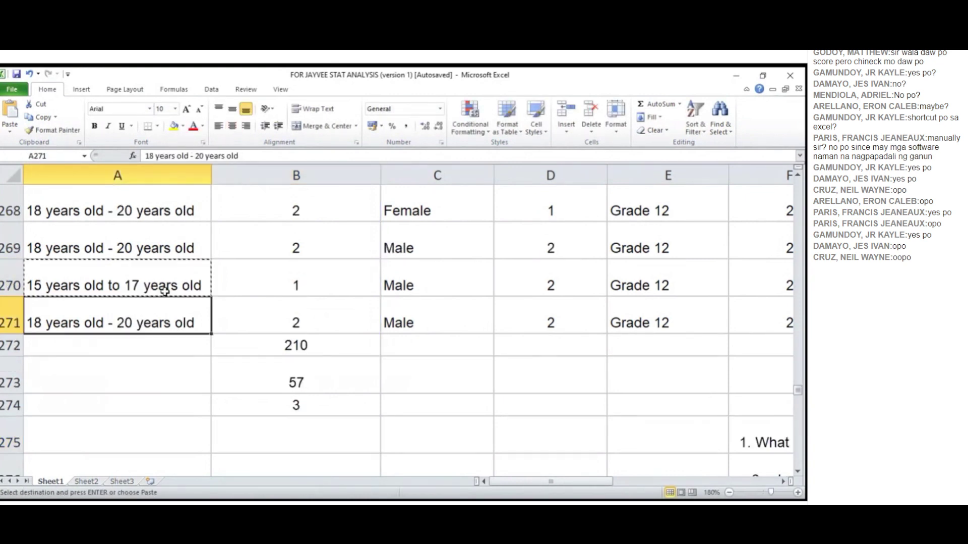
pyautogui.press('Down')
pyautogui.hotkey('ctrl', 'v')
pyautogui.press('Down')
# Step: Copy the label "18 years old - 20 years old" from A271 into A273, beside the second age count
pyautogui.press('Up')
pyautogui.press('Up')
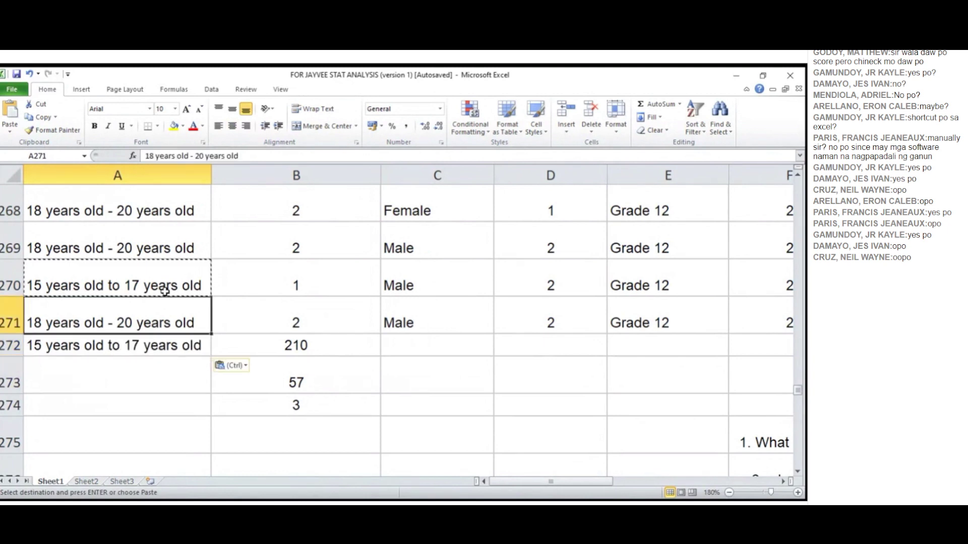
pyautogui.hotkey('ctrl', 'c')
pyautogui.press('Down')
pyautogui.press('Down')
pyautogui.hotkey('ctrl', 'v')
pyautogui.press('Down')
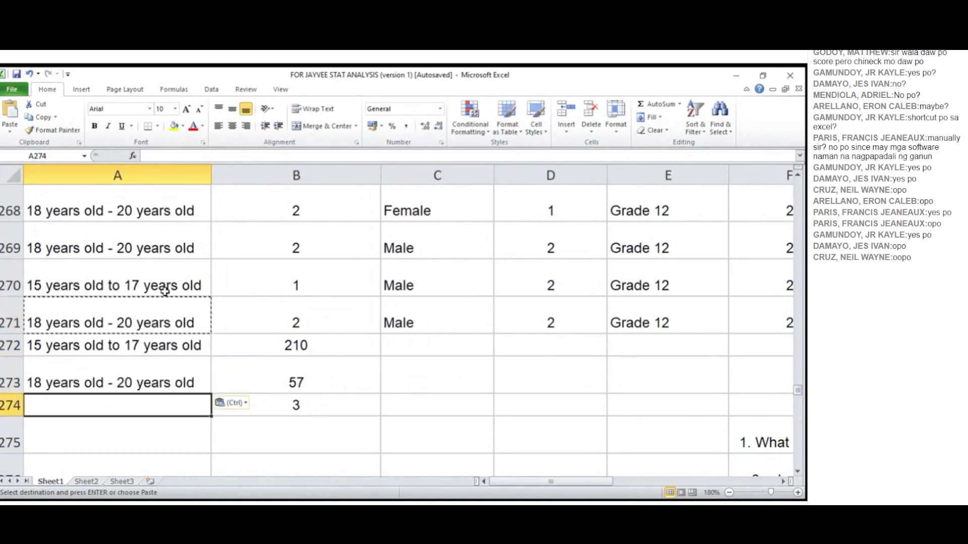
# Step: Enter the label "21 - 22 YEARS OLD" in A274, beside the third age count
pyautogui.write('21 ')
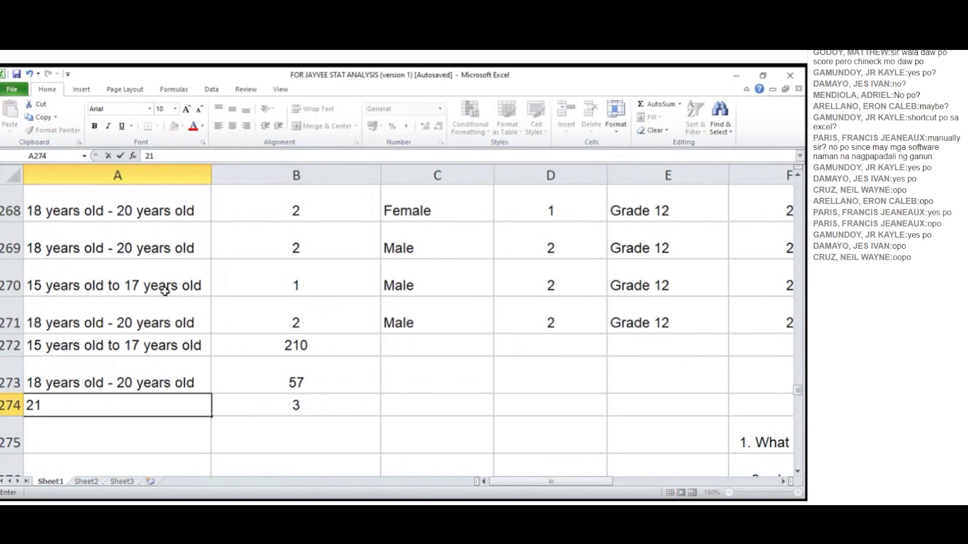
pyautogui.write('- 22 YEARS OLD')
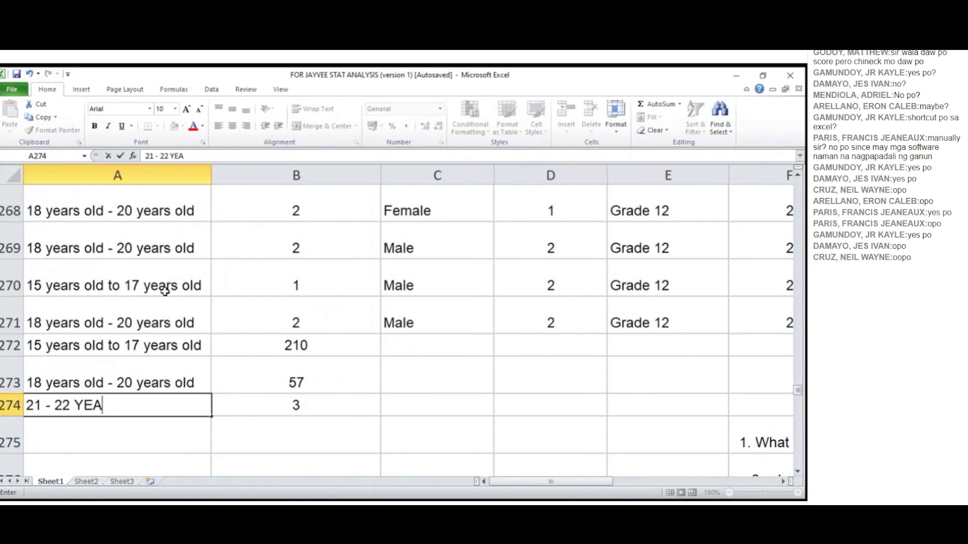
pyautogui.press('BackSpace')
pyautogui.write('S OLD')
pyautogui.press('Return')
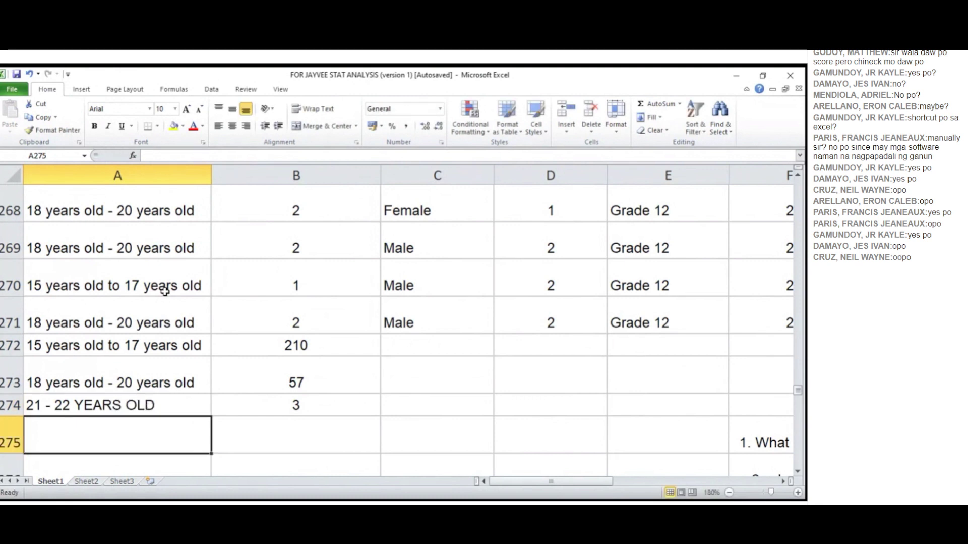
# Step: Highlight the age labels and counts in A272:B274 with a yellow fill
pyautogui.moveTo(172, 349); pyautogui.dragTo(262, 404)
pyautogui.click(175, 125)
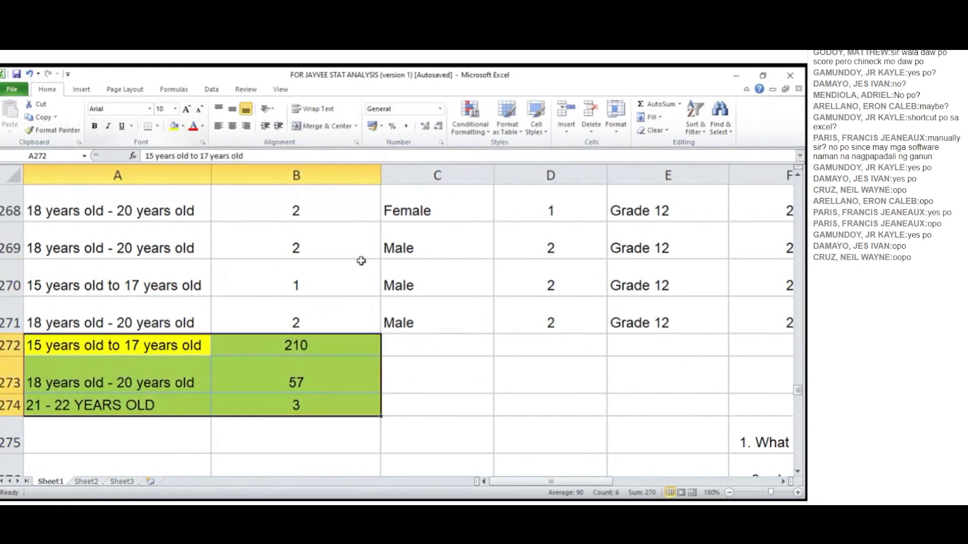
pyautogui.click(452, 328)
pyautogui.click(449, 346)
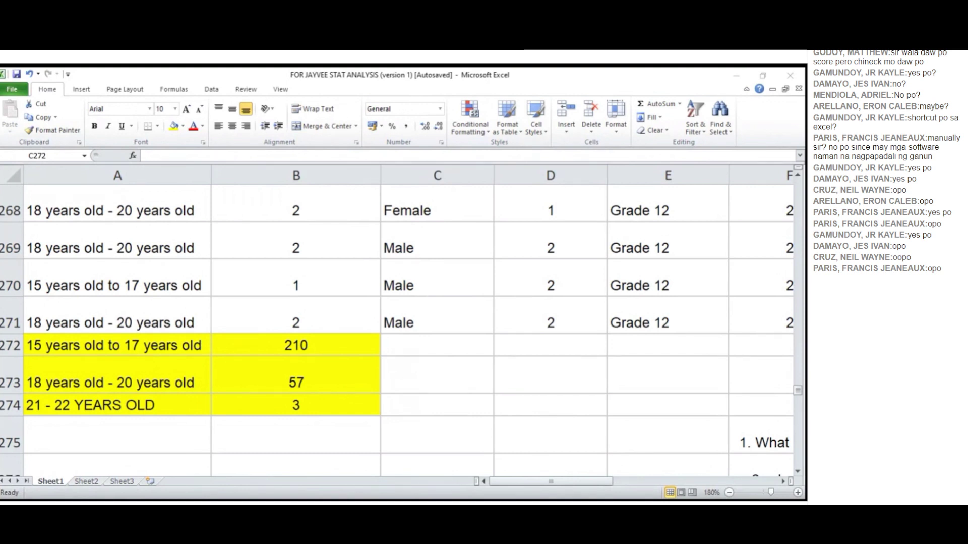
# Step: Read the first two research questions in F275 and F276 together with the statistical treatments listed beside them
pyautogui.press('Right')
pyautogui.press('Right')
pyautogui.press('Right')
pyautogui.press('Right')
pyautogui.press('Down')
pyautogui.press('Down')
pyautogui.press('Down')
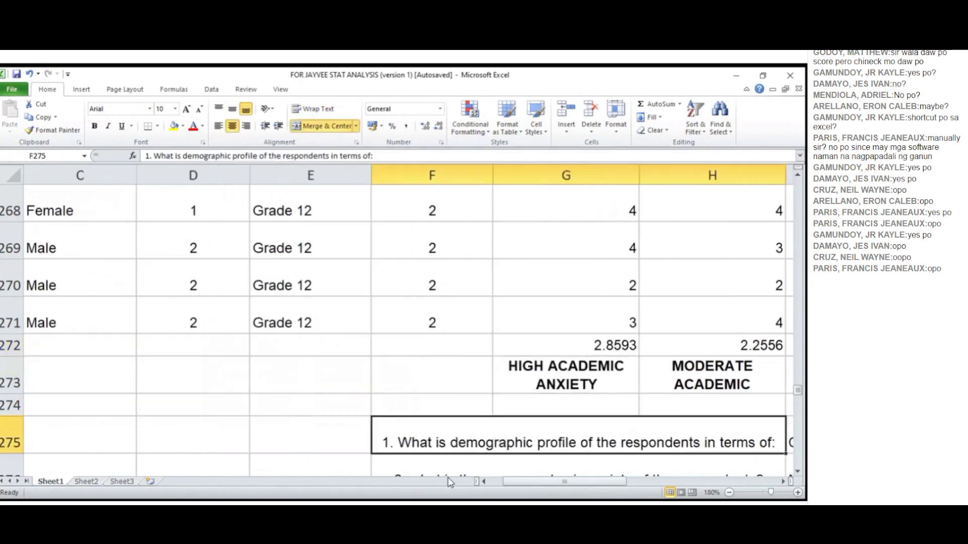
pyautogui.press('Right')
pyautogui.press('Left')
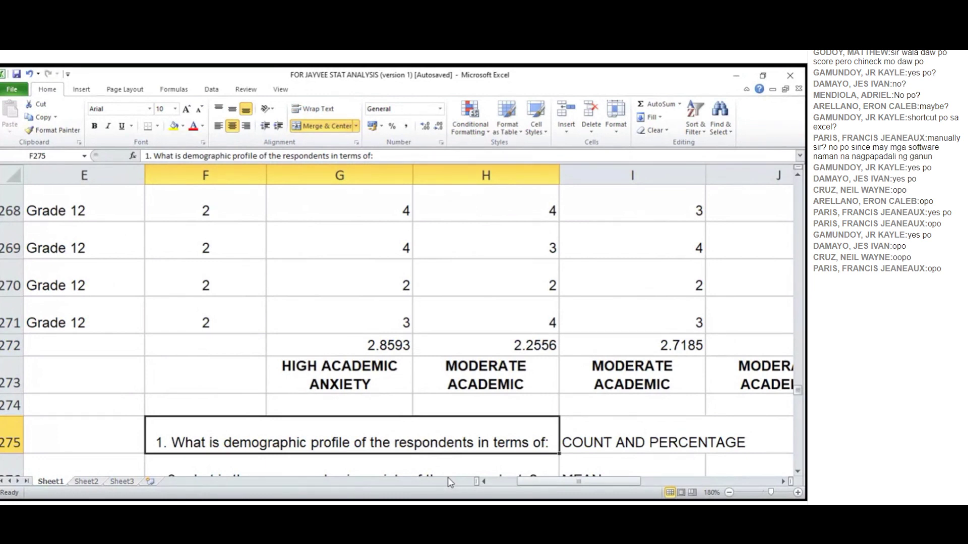
pyautogui.press('Down')
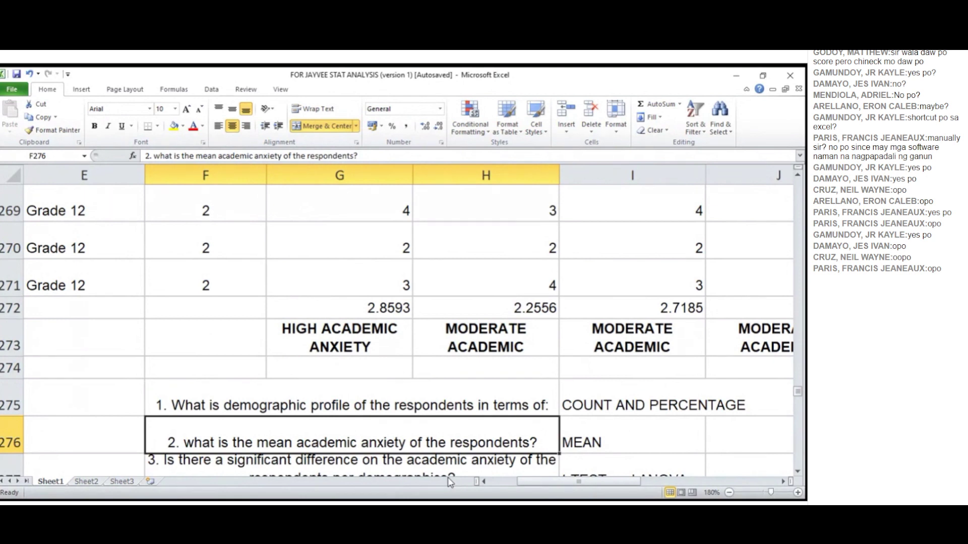
pyautogui.press('Right')
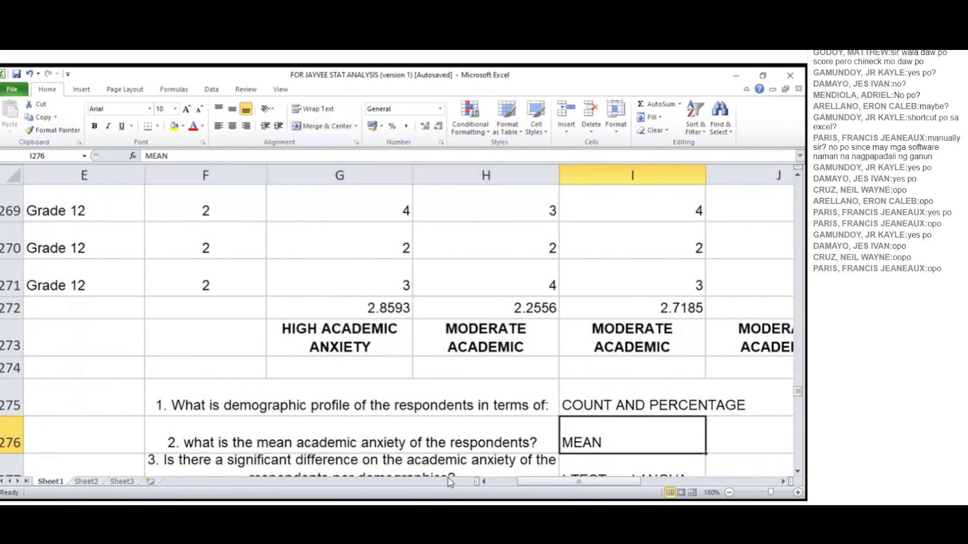
pyautogui.press('Left')
pyautogui.press('Right')
pyautogui.press('Left')
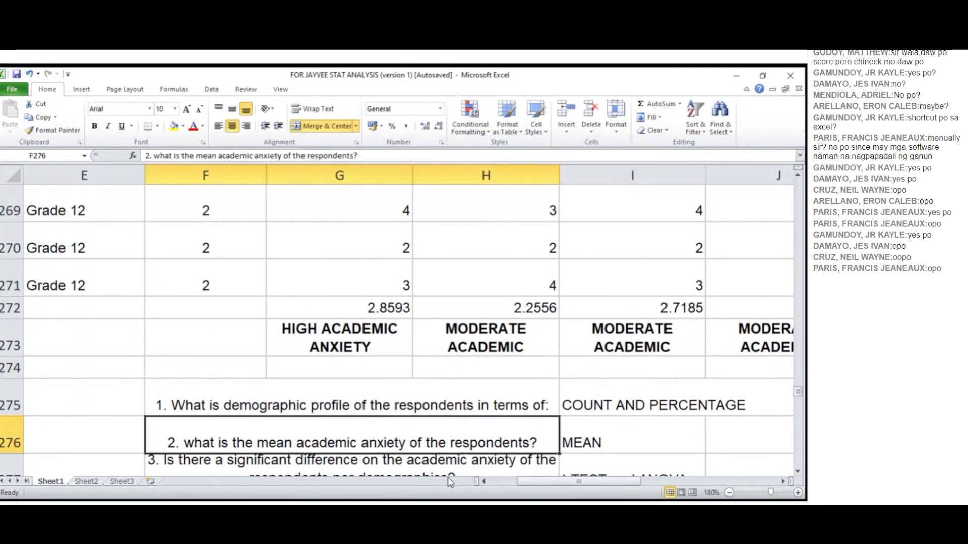
pyautogui.press('Right')
pyautogui.press('Left')
# Step: Go back to the first respondent's answer to survey item 1 in G2
pyautogui.press('Up')
pyautogui.press('Up')
pyautogui.press('Up')
pyautogui.press('Up')
pyautogui.press('Up')
pyautogui.press('Up')
pyautogui.press('Up')
pyautogui.press('Up')
pyautogui.press('Up')
pyautogui.press('Up')
pyautogui.press('Up')
pyautogui.press('Up')
pyautogui.press('Up')
pyautogui.press('Up')
pyautogui.press('Up')
pyautogui.press('Up')
pyautogui.press('Up')
pyautogui.press('Up')
pyautogui.press('Up')
pyautogui.press('Up')
pyautogui.press('Up')
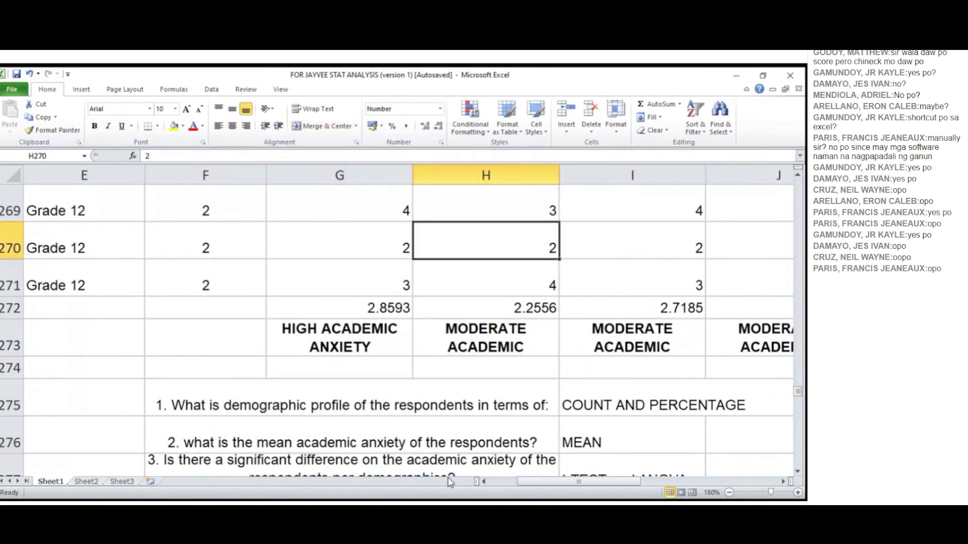
pyautogui.press('Up')
pyautogui.press('Up')
pyautogui.press('Up')
pyautogui.press('Up')
pyautogui.press('Up')
pyautogui.press('Up')
pyautogui.press('Up')
pyautogui.press('Up')
pyautogui.press('Up')
pyautogui.press('Up')
pyautogui.press('Up')
pyautogui.press('Up')
pyautogui.press('Up')
pyautogui.press('Up')
pyautogui.press('Up')
pyautogui.press('Up')
pyautogui.press('Up')
pyautogui.press('Up')
pyautogui.press('Up')
pyautogui.press('Up')
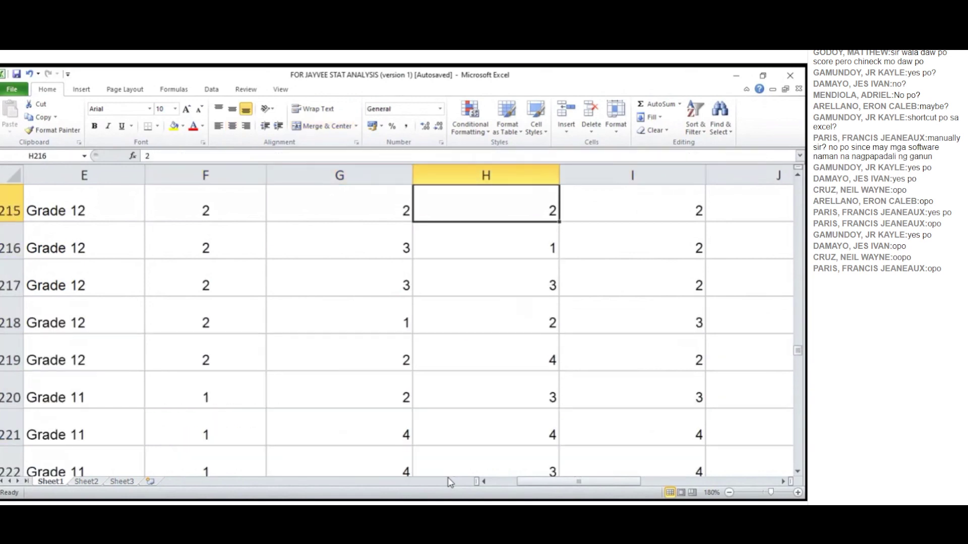
pyautogui.press('Up')
pyautogui.press('Up')
pyautogui.press('Up')
pyautogui.press('Up')
pyautogui.press('Up')
pyautogui.press('Up')
pyautogui.press('Up')
pyautogui.press('Up')
pyautogui.press('Up')
pyautogui.press('Up')
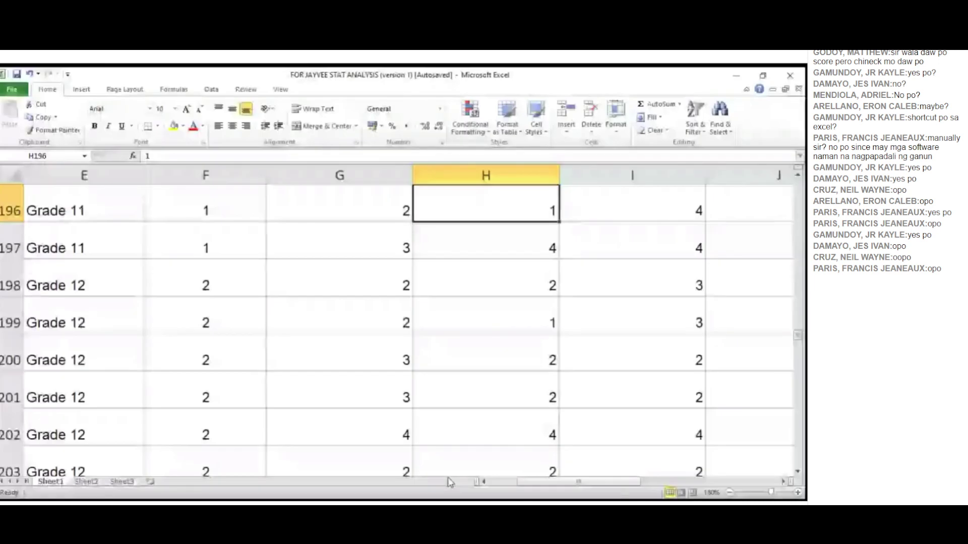
pyautogui.moveTo(797, 433); pyautogui.dragTo(796, 189)
pyautogui.click(331, 219)
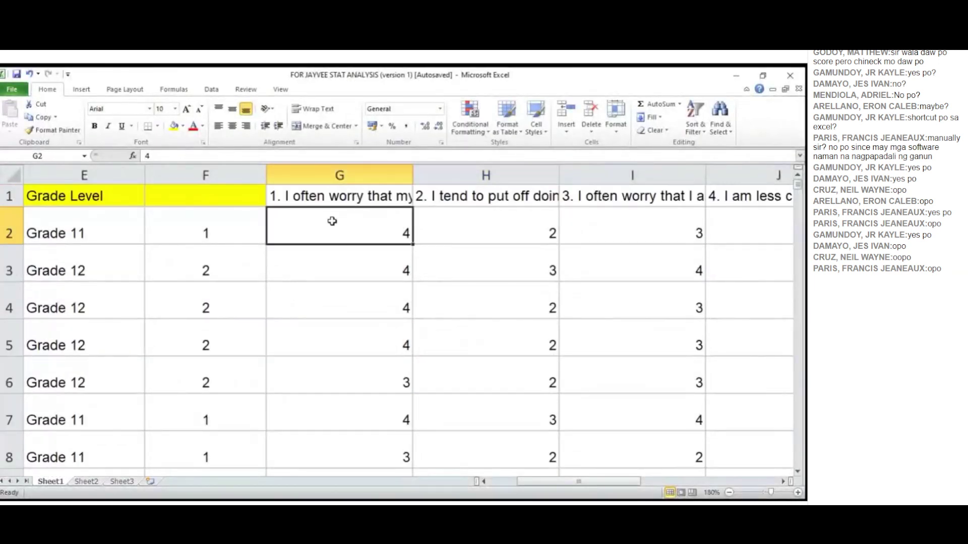
# Step: Examine the first respondent's item scores across row 2 and the AVERAGE formula behind the academic anxiety score in R2
pyautogui.press('Right')
pyautogui.press('Right')
pyautogui.press('Right')
pyautogui.press('Right')
pyautogui.press('Right')
pyautogui.press('Right')
pyautogui.press('Right')
pyautogui.press('Right')
pyautogui.press('Right')
pyautogui.press('Right')
pyautogui.press('Right')
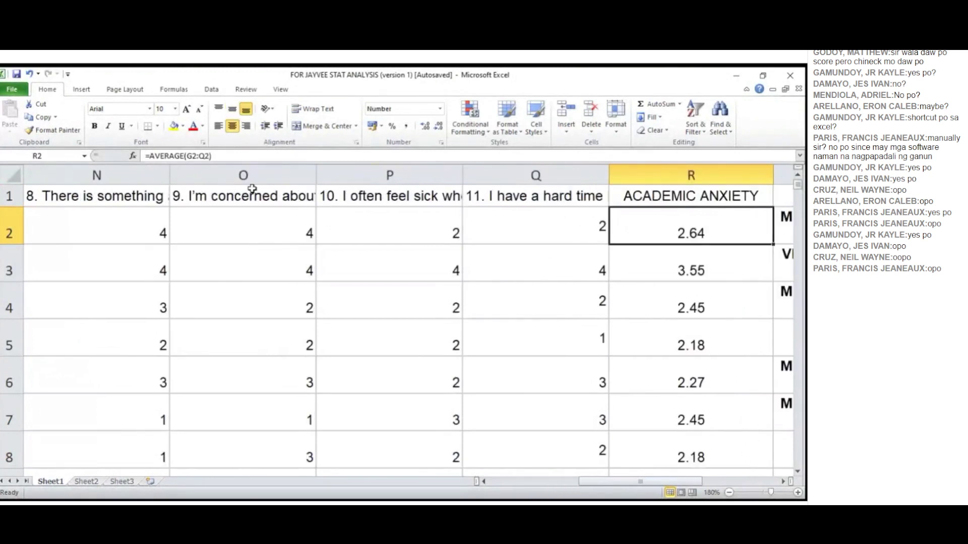
pyautogui.click(311, 158)
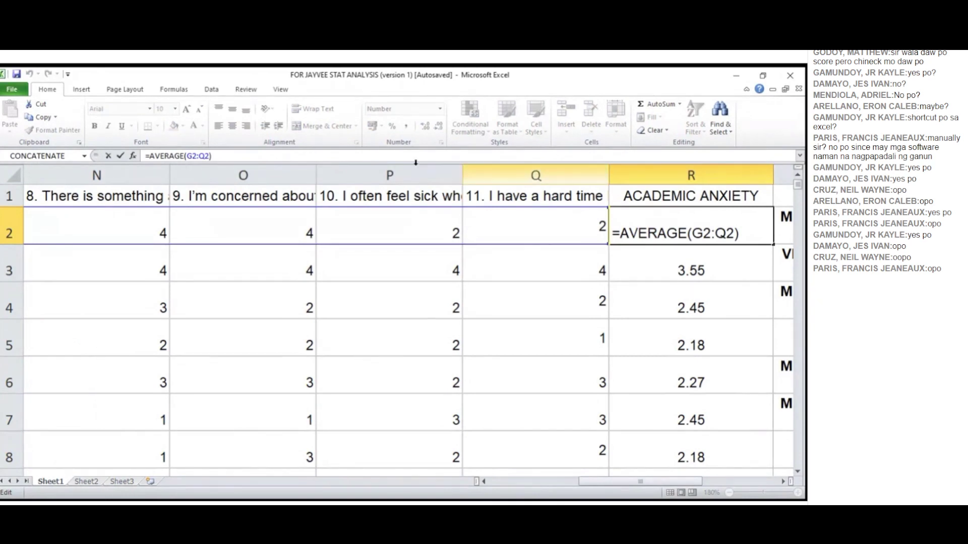
pyautogui.click(591, 338)
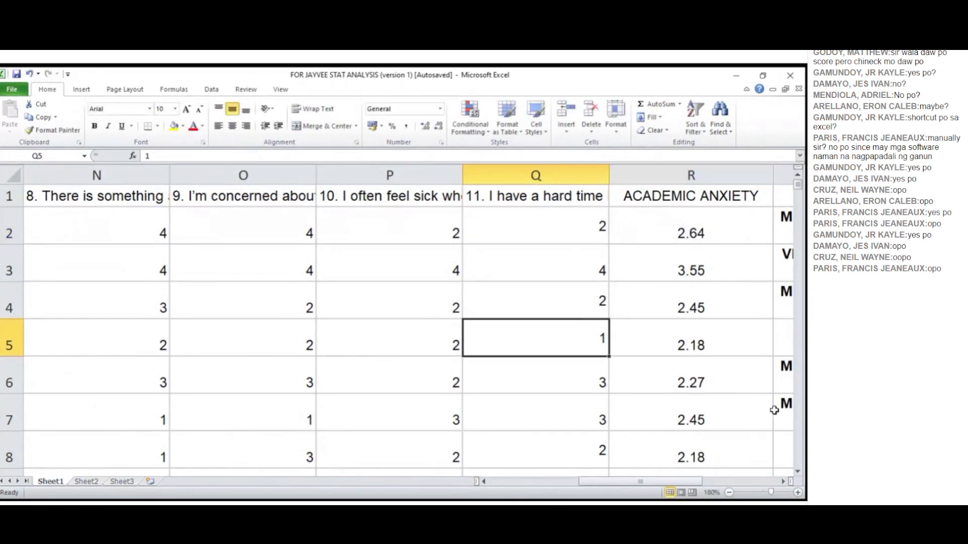
# Step: Examine the item means below the survey data in row 272, from G272 across to the overall mean in R272
pyautogui.moveTo(798, 184); pyautogui.dragTo(798, 396)
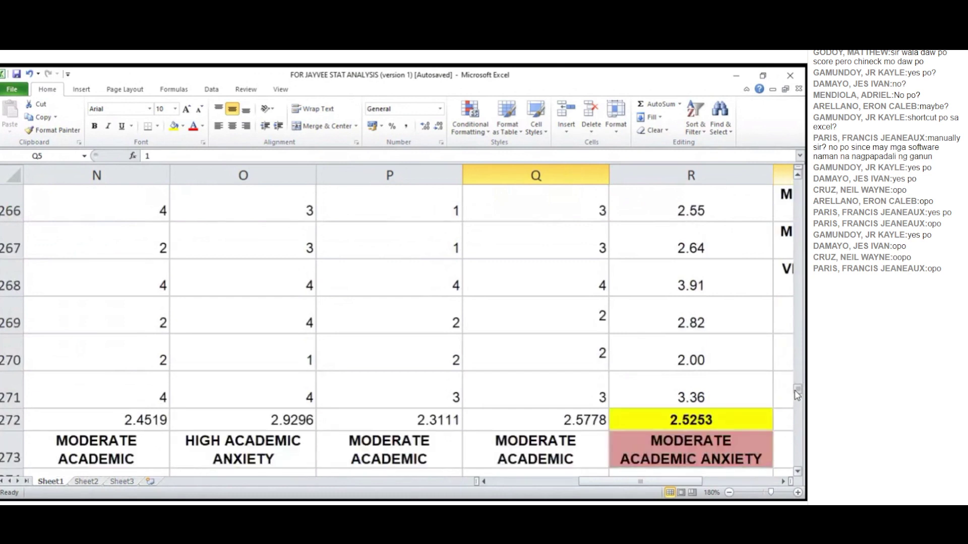
pyautogui.moveTo(655, 482); pyautogui.dragTo(581, 487)
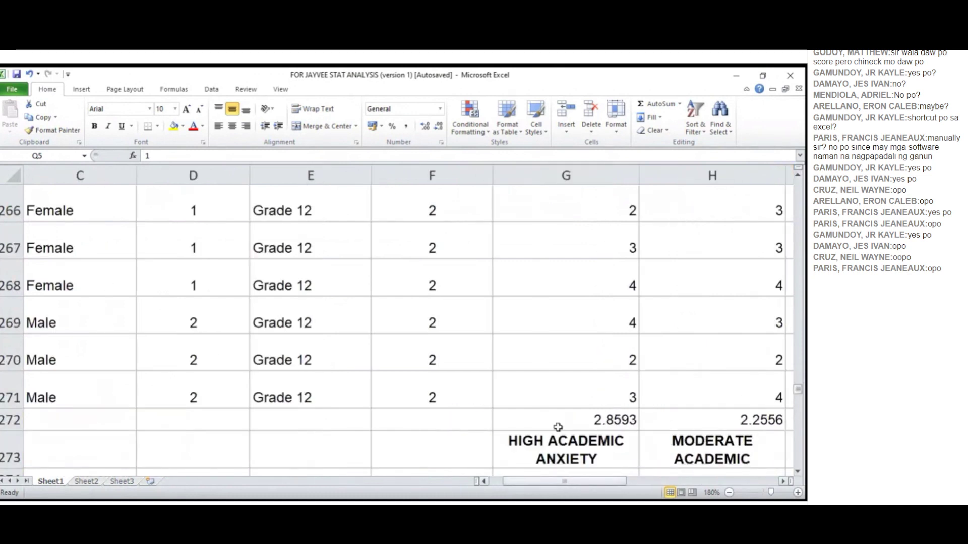
pyautogui.click(555, 418)
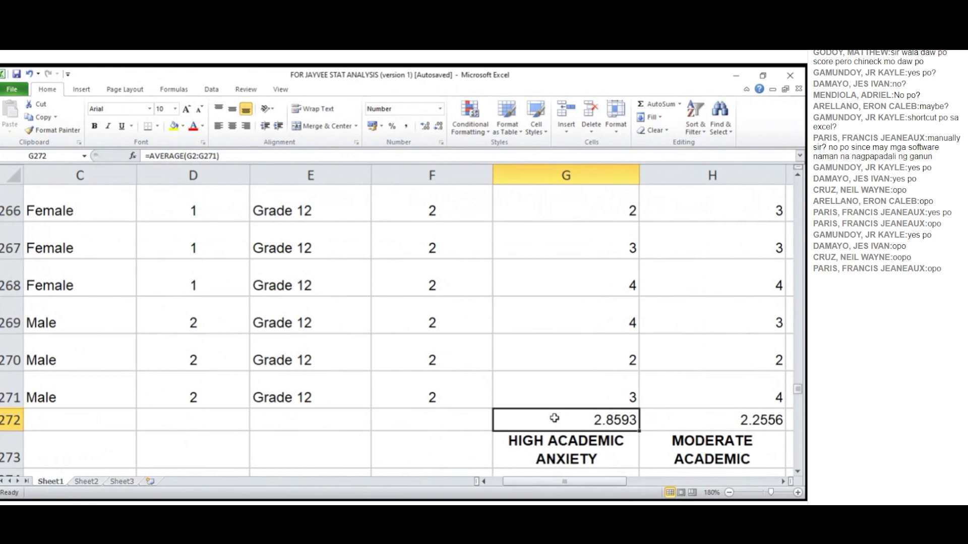
pyautogui.press('Right')
pyautogui.press('Right')
pyautogui.press('Right')
pyautogui.press('Right')
pyautogui.press('Right')
pyautogui.press('Right')
pyautogui.press('Right')
pyautogui.press('Right')
pyautogui.press('Right')
pyautogui.press('Right')
pyautogui.press('Right')
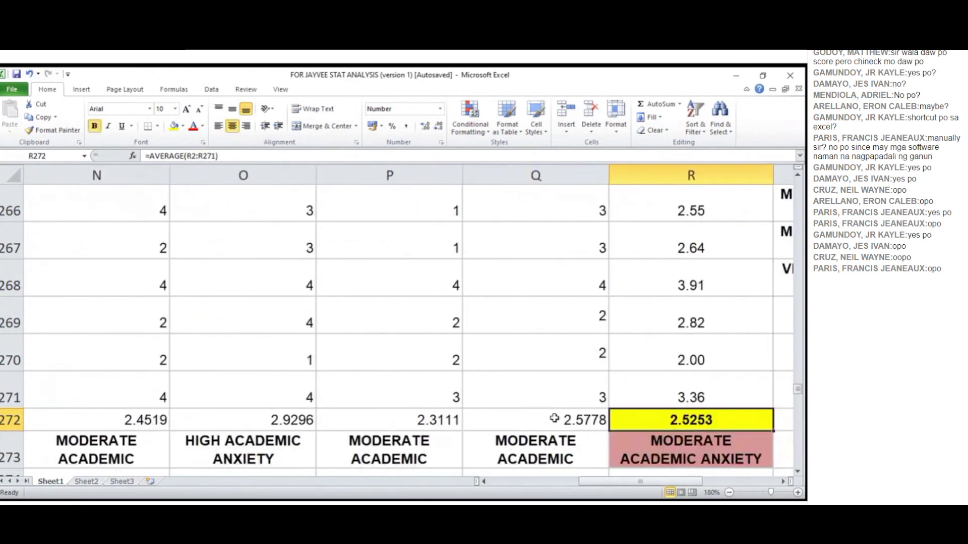
# Step: Review the verbal interpretations of the overall mean and the item means in row 273, between columns R and G
pyautogui.press('Down')
pyautogui.press('Up')
pyautogui.press('Down')
pyautogui.press('Left')
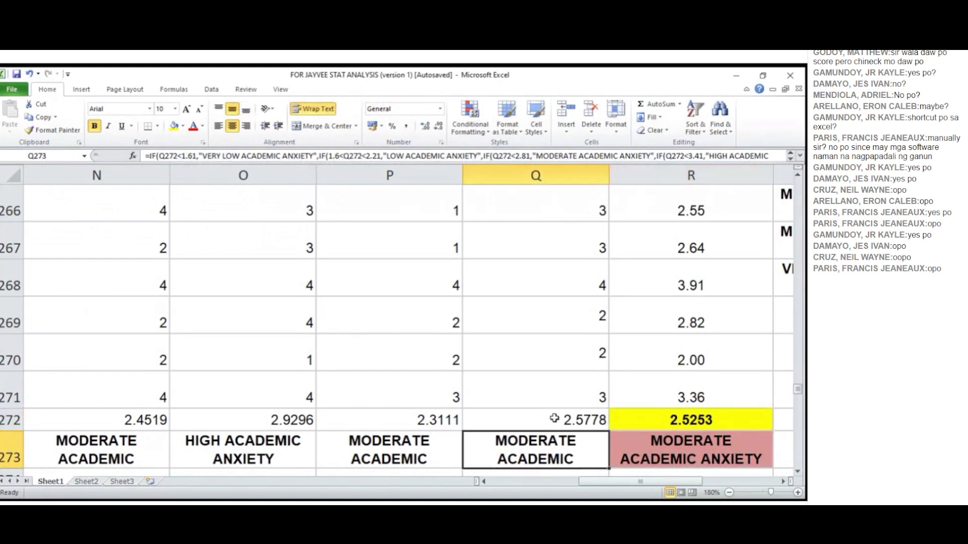
pyautogui.press('Left')
pyautogui.press('Left')
pyautogui.press('Left')
pyautogui.press('Left')
pyautogui.press('Left')
pyautogui.press('Left')
pyautogui.press('Left')
pyautogui.press('Left')
pyautogui.press('Left')
pyautogui.press('Left')
pyautogui.press('Left')
pyautogui.press('Left')
pyautogui.press('Right')
pyautogui.press('Right')
pyautogui.press('Right')
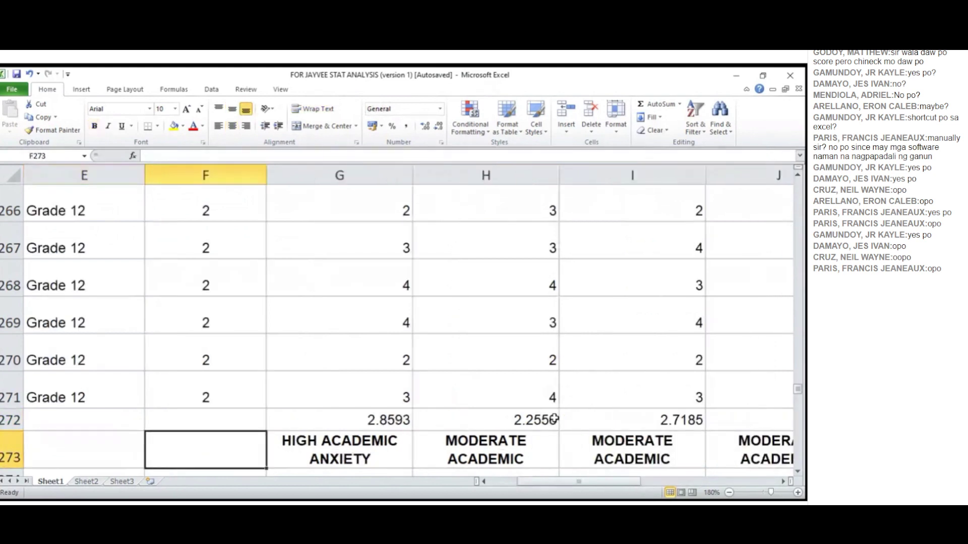
pyautogui.press('Right')
pyautogui.press('Right')
pyautogui.press('Right')
pyautogui.press('Right')
pyautogui.press('Right')
pyautogui.press('Right')
pyautogui.press('Right')
pyautogui.press('Right')
pyautogui.press('Right')
pyautogui.press('Right')
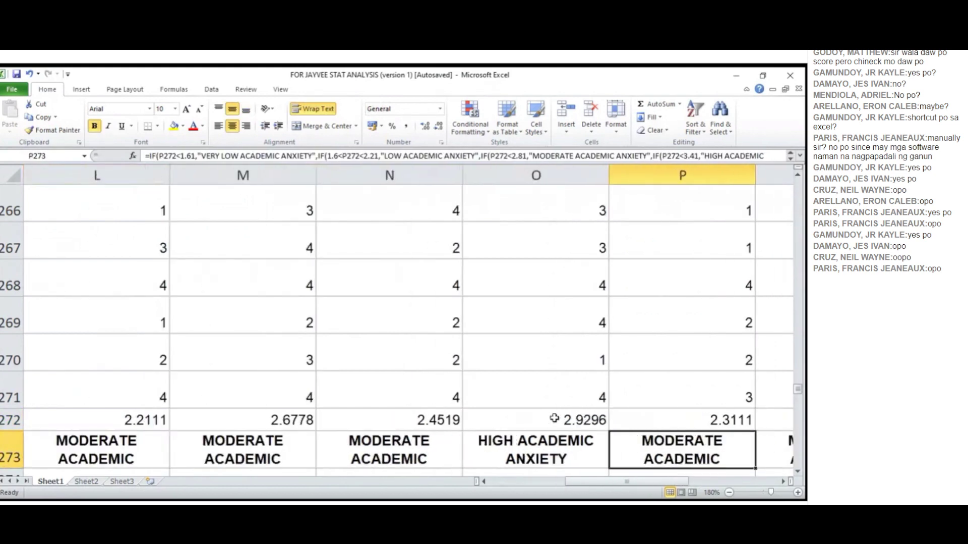
# Step: Inspect the last respondent's academic anxiety interpretation and its IF formula in S271
pyautogui.press('Right')
pyautogui.press('Right')
pyautogui.press('Left')
pyautogui.press('Up')
pyautogui.press('Up')
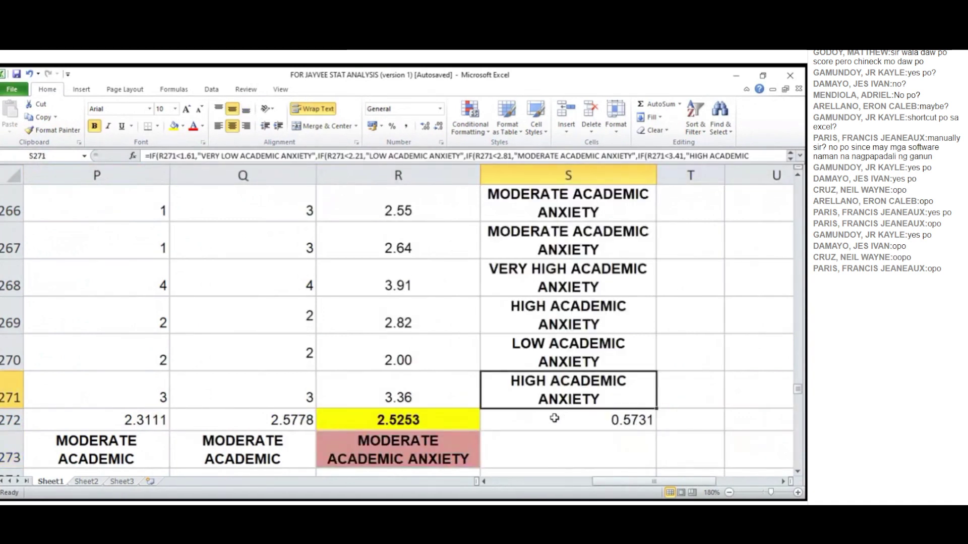
# Step: Review the academic anxiety interpretations of the last respondents in column S, between rows 260 and 271
pyautogui.press('Down')
pyautogui.press('Left')
pyautogui.press('Up')
pyautogui.press('Up')
pyautogui.press('Up')
pyautogui.press('Up')
pyautogui.press('Up')
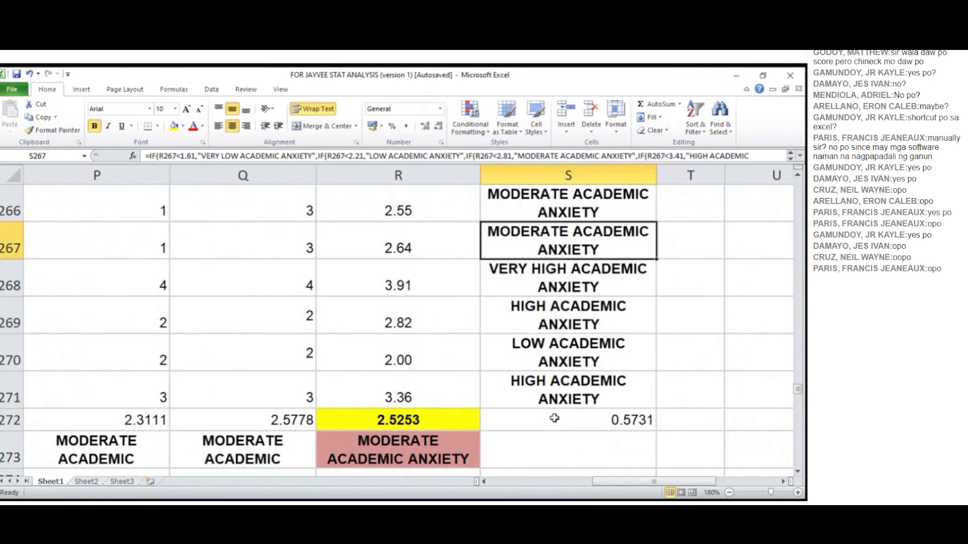
pyautogui.press('Up')
pyautogui.press('Up')
pyautogui.press('Up')
pyautogui.press('Up')
pyautogui.press('Up')
pyautogui.press('Up')
pyautogui.press('Up')
pyautogui.press('Up')
pyautogui.press('Up')
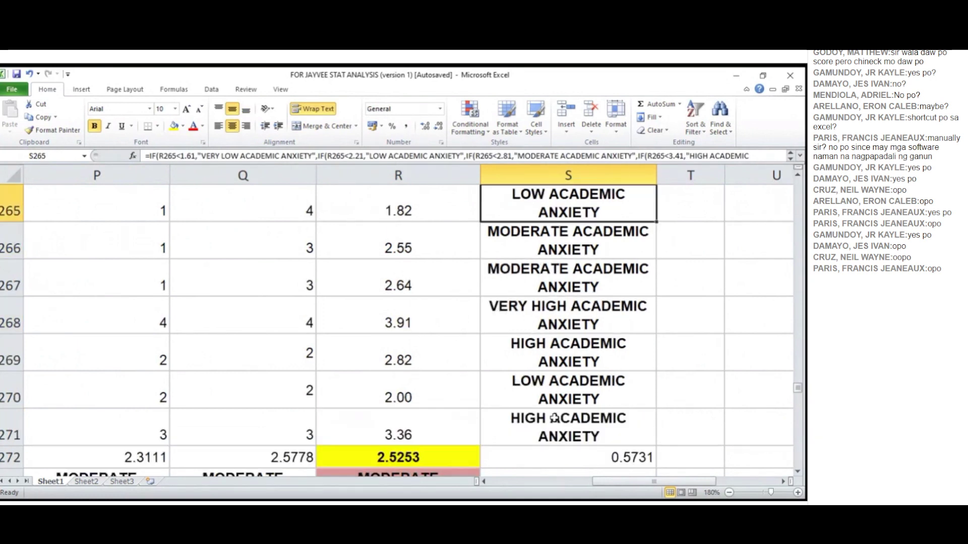
pyautogui.press('Down')
pyautogui.press('Down')
pyautogui.press('Down')
pyautogui.press('Down')
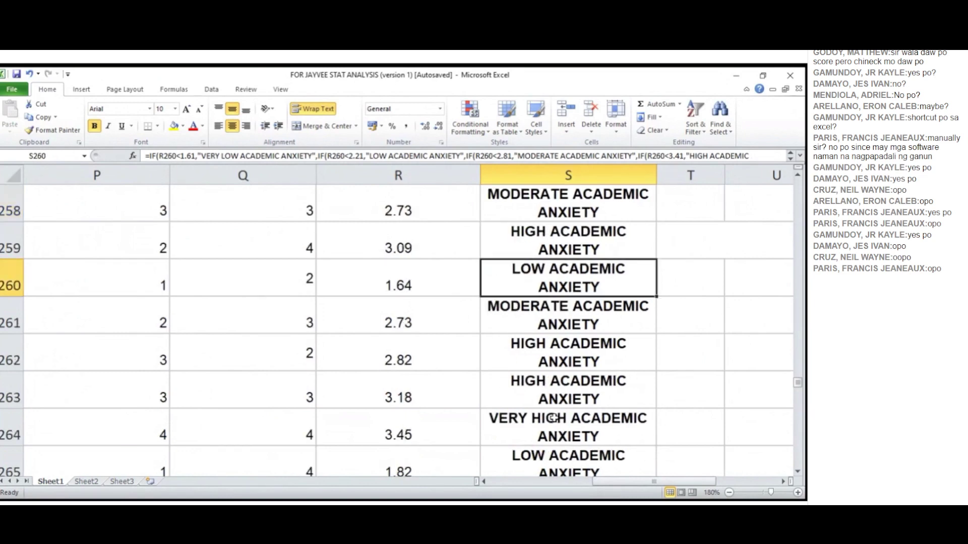
pyautogui.press('Down')
pyautogui.press('Down')
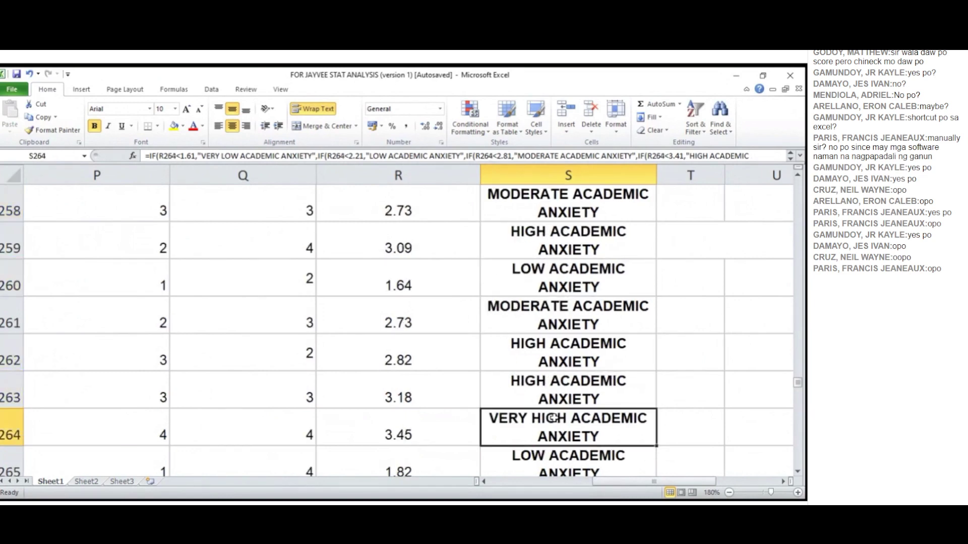
pyautogui.press('Down')
pyautogui.press('Down')
pyautogui.press('Down')
pyautogui.press('Down')
pyautogui.press('Down')
pyautogui.press('Down')
pyautogui.press('Down')
pyautogui.press('Down')
pyautogui.press('Down')
pyautogui.press('Down')
pyautogui.press('Down')
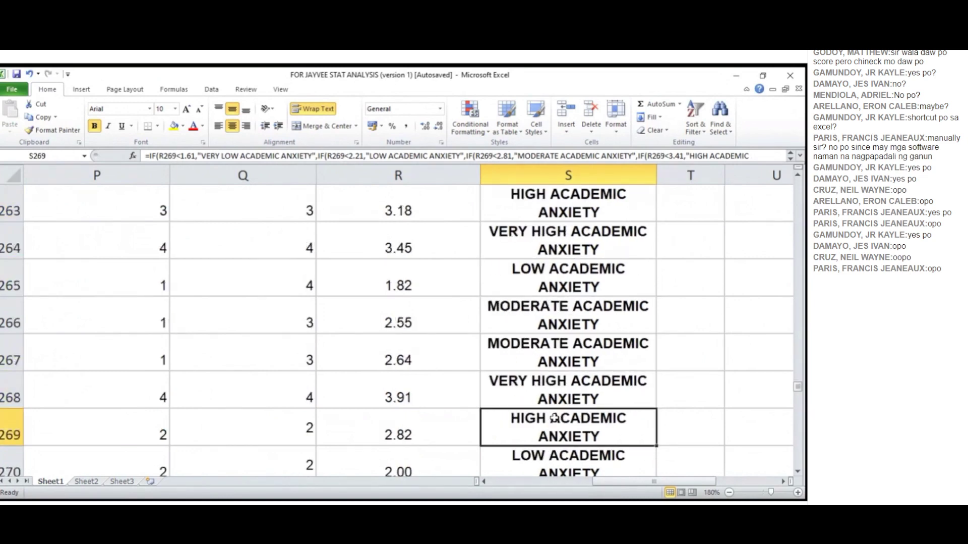
# Step: Examine the anxiety level count table below the data, down to the COUNTIF formula in S279
pyautogui.press('Down')
pyautogui.press('Down')
pyautogui.press('Down')
pyautogui.press('Down')
pyautogui.press('Down')
pyautogui.press('Down')
pyautogui.press('Down')
pyautogui.press('Down')
pyautogui.press('Down')
pyautogui.press('Down')
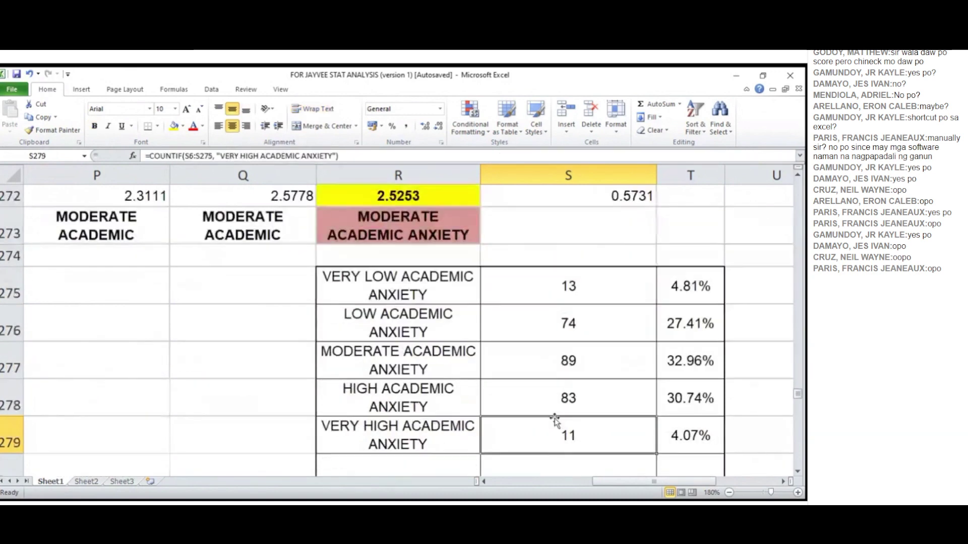
# Step: Locate the academic anxiety interpretation scale below the survey data, starting at J278
pyautogui.press('Left')
pyautogui.press('Left')
pyautogui.press('Left')
pyautogui.press('Left')
pyautogui.press('Left')
pyautogui.press('Left')
pyautogui.press('Left')
pyautogui.press('Left')
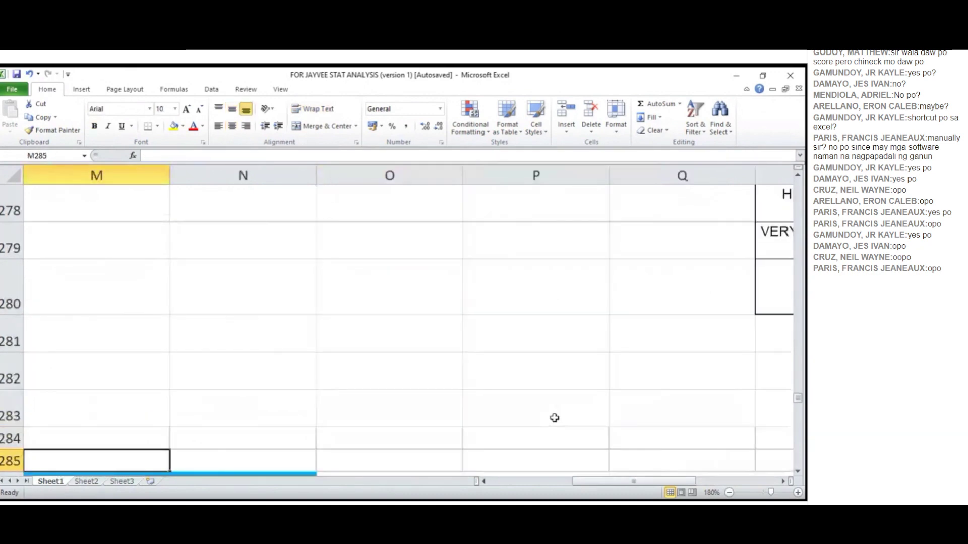
pyautogui.press('Up')
pyautogui.press('Up')
pyautogui.press('Left')
pyautogui.press('Left')
pyautogui.press('Up')
pyautogui.press('Up')
pyautogui.press('Up')
pyautogui.press('Up')
pyautogui.press('Up')
pyautogui.press('Up')
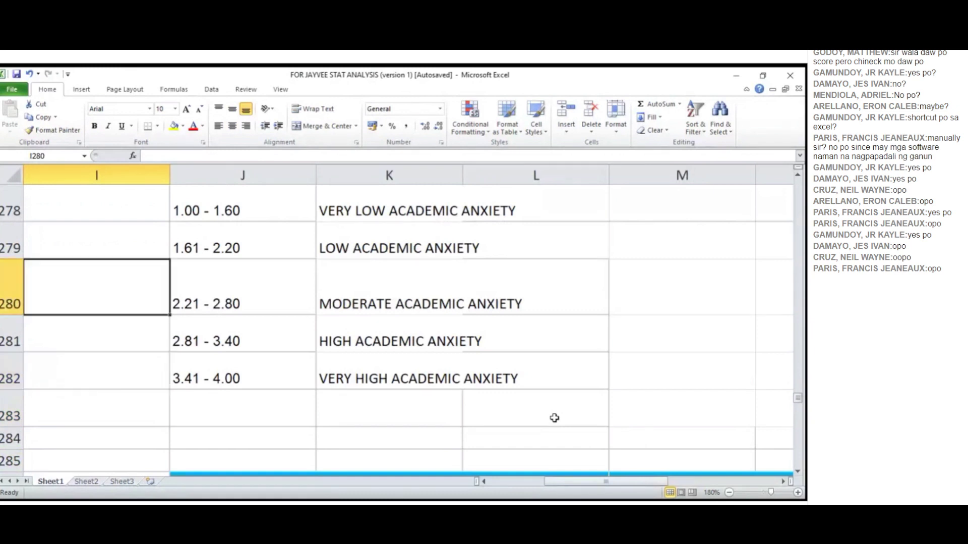
pyautogui.press('Down')
pyautogui.press('Right')
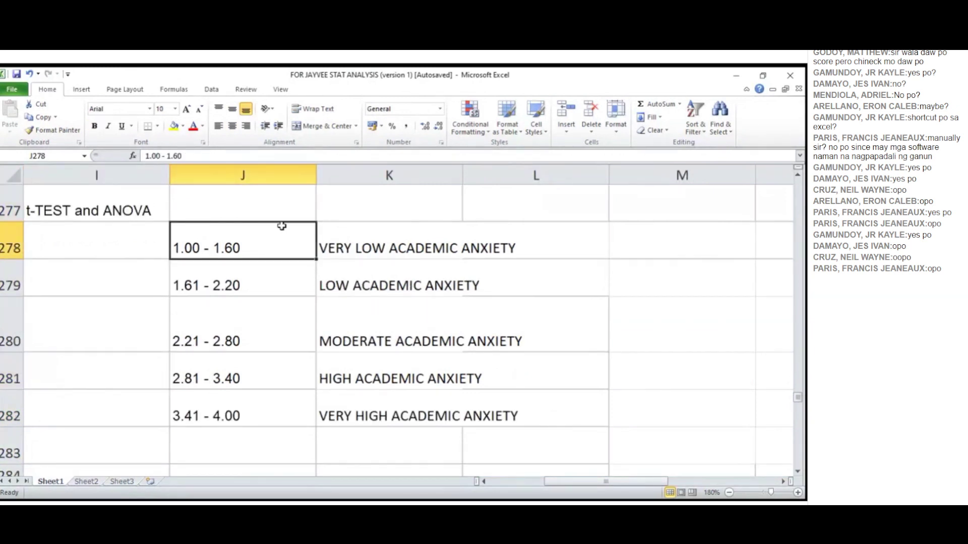
# Step: Read each mean range and its matching academic anxiety level in the scale across J278 to L282
pyautogui.moveTo(277, 238); pyautogui.dragTo(476, 410)
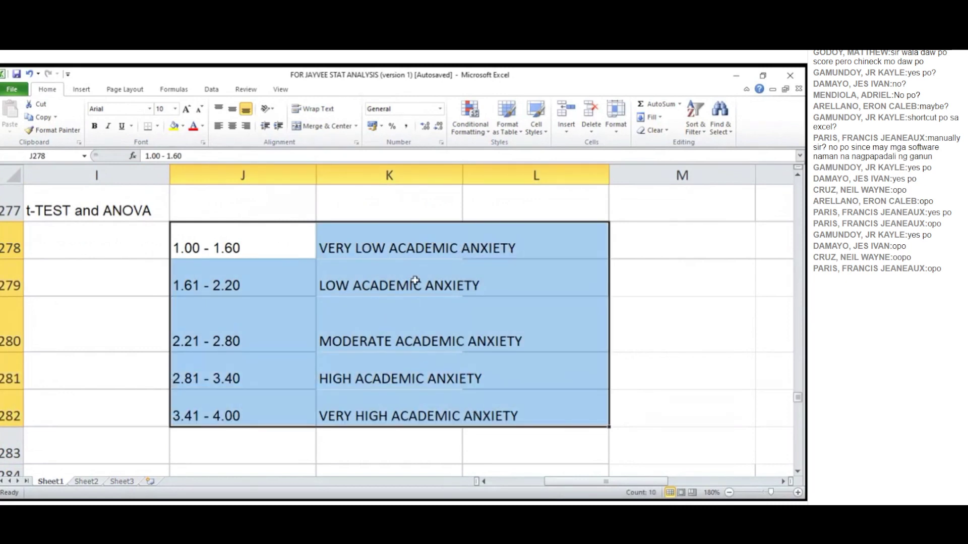
pyautogui.click(274, 251)
pyautogui.press('Right')
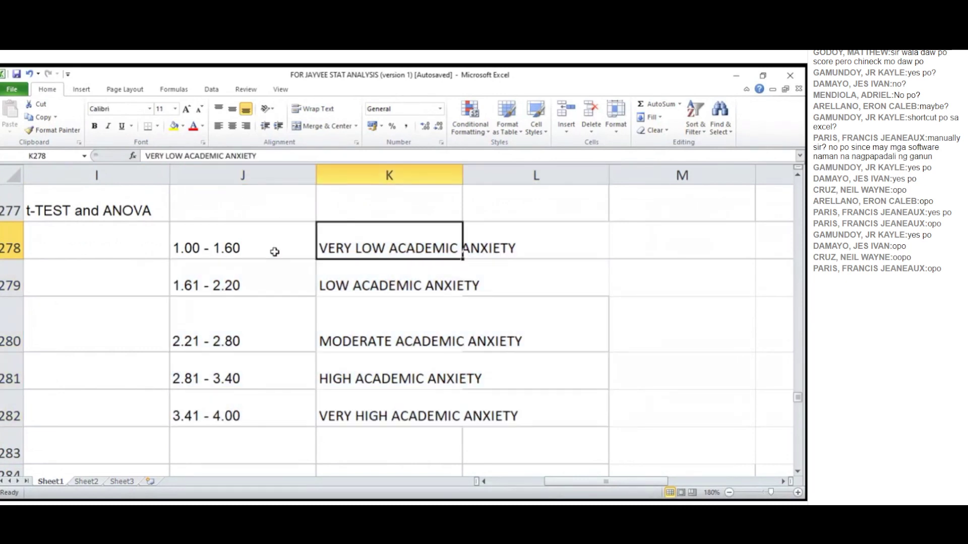
pyautogui.press('Down')
pyautogui.press('Left')
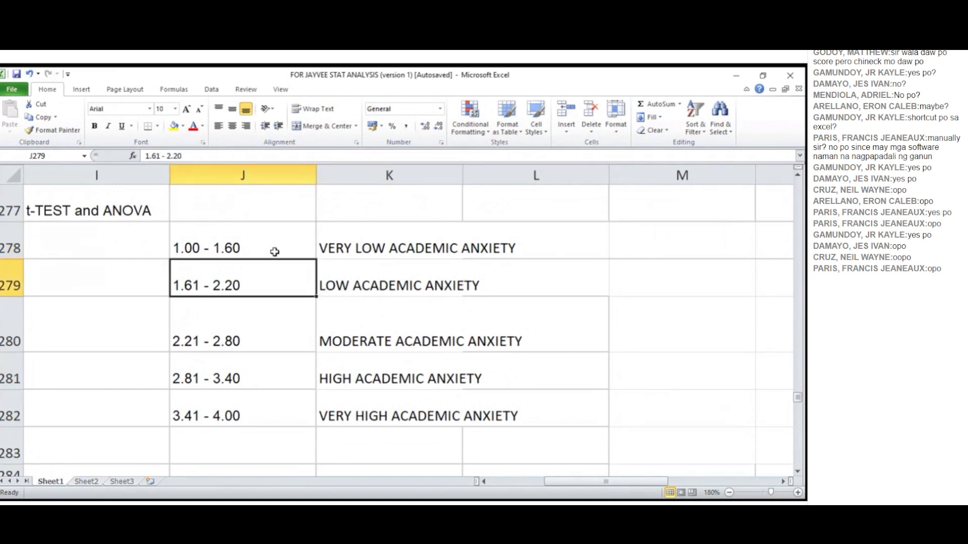
pyautogui.press('Right')
pyautogui.press('Down')
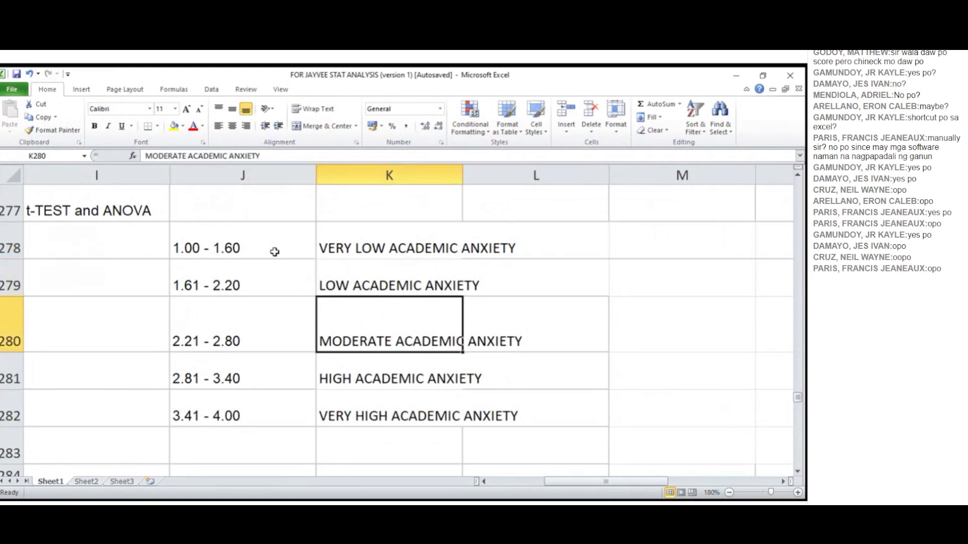
pyautogui.press('Left')
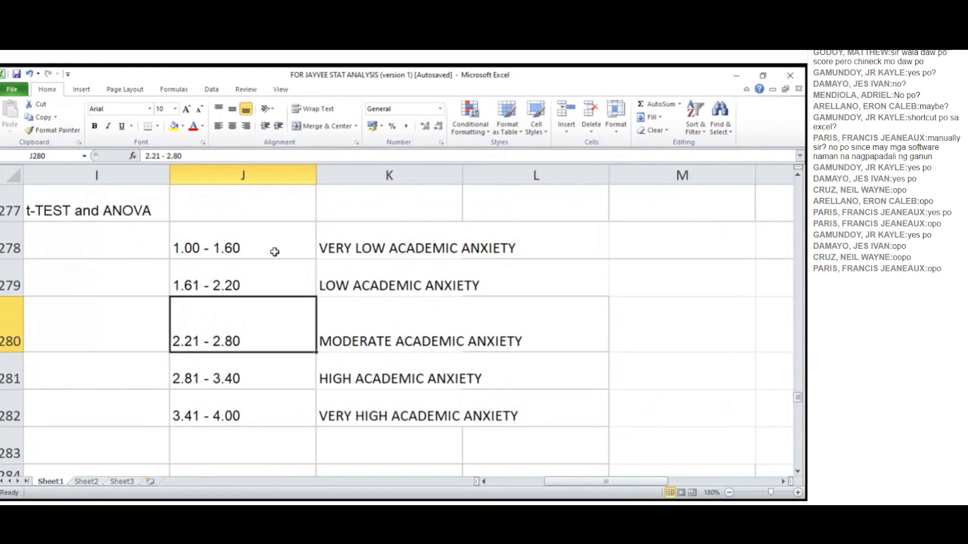
pyautogui.press('Right')
pyautogui.press('Down')
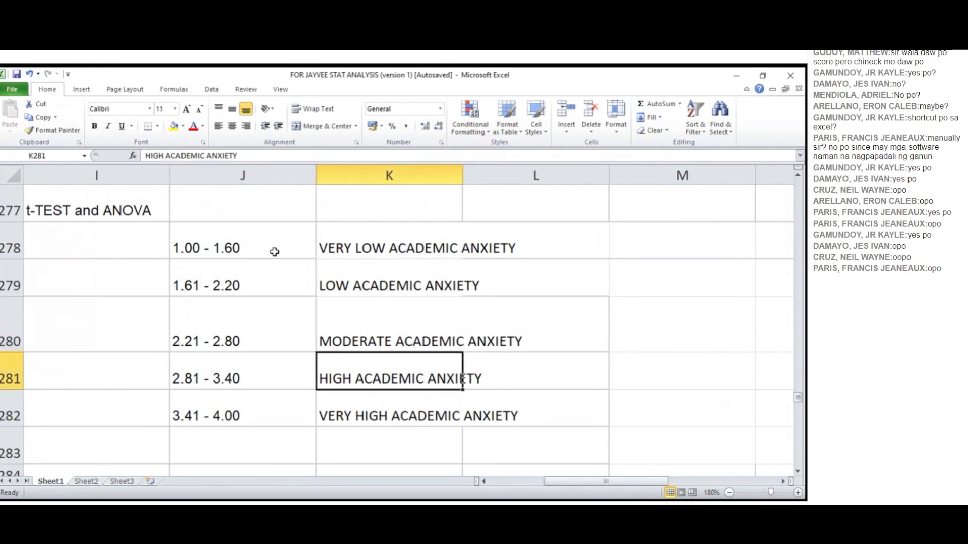
pyautogui.press('Left')
pyautogui.press('Right')
pyautogui.press('Down')
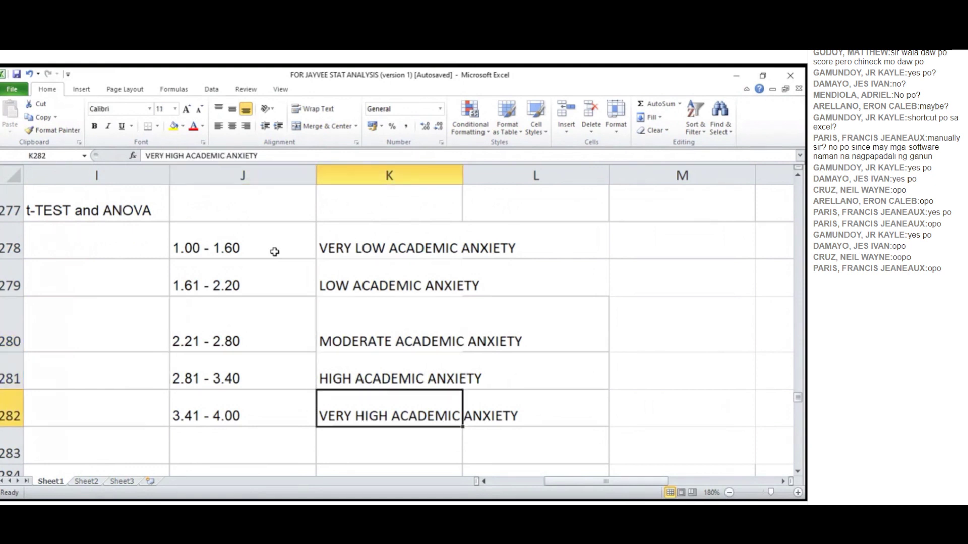
pyautogui.press('Left')
pyautogui.press('Right')
pyautogui.hotkey('alt', 'Tab')
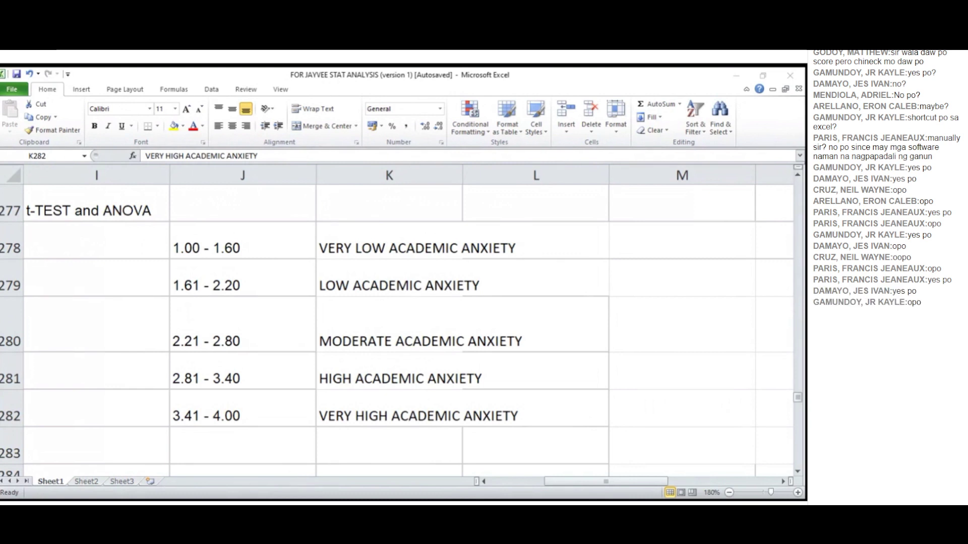
pyautogui.hotkey('alt', 'Tab')
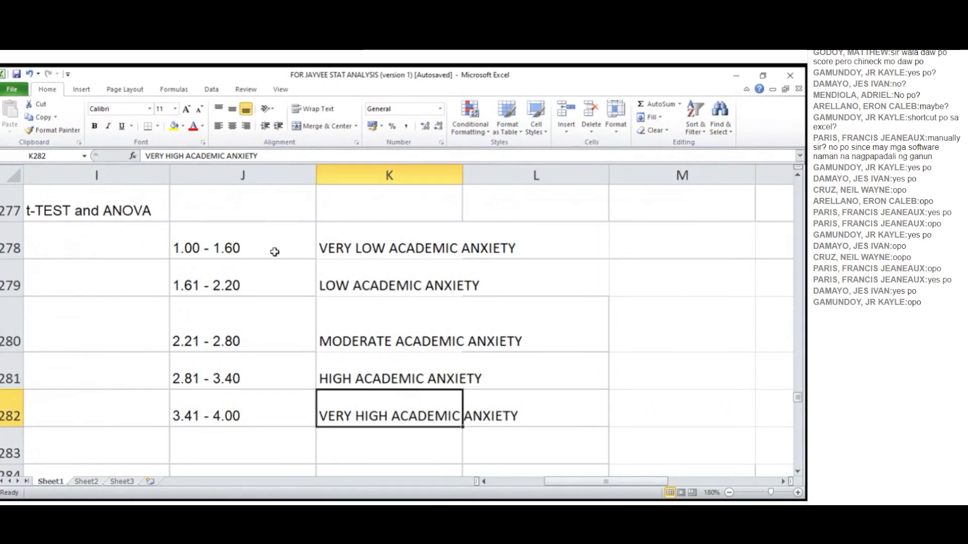
# Step: Select the empty cell M278 beside the first level of the interpretation scale
pyautogui.press('Right')
pyautogui.press('Right')
pyautogui.press('Right')
pyautogui.press('Left')
pyautogui.press('Up')
pyautogui.press('Up')
pyautogui.press('Up')
pyautogui.press('Up')
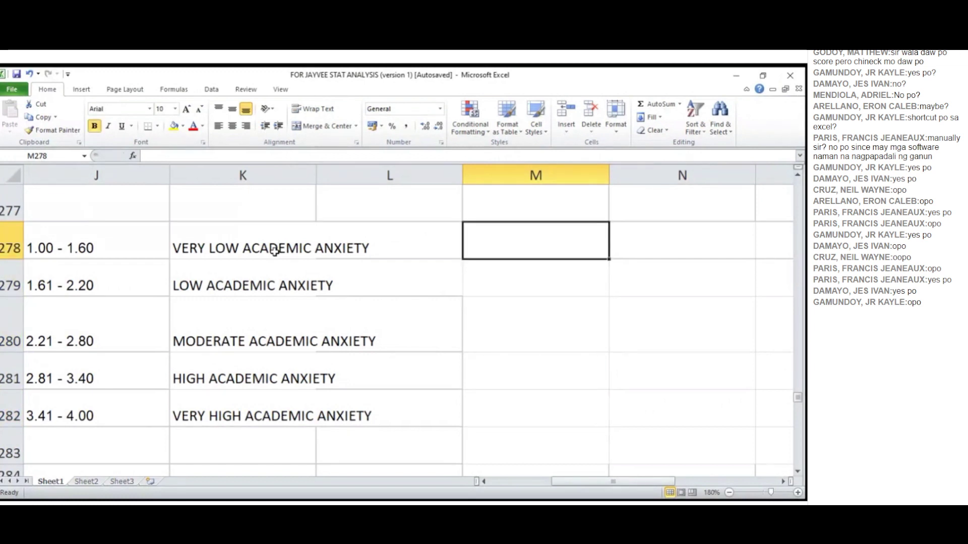
pyautogui.write('4')
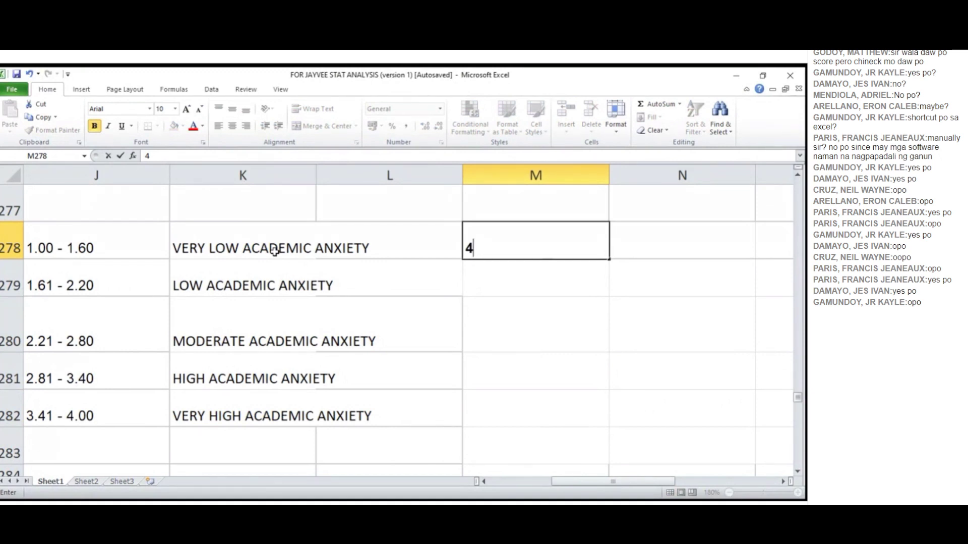
pyautogui.write('-1/5')
pyautogui.press('BackSpace')
pyautogui.press('BackSpace')
pyautogui.press('BackSpace')
pyautogui.press('BackSpace')
pyautogui.press('BackSpace')
# Step: Compute the interval width of the interpretation scale in M278 with the formula =3/5
pyautogui.write('=3')
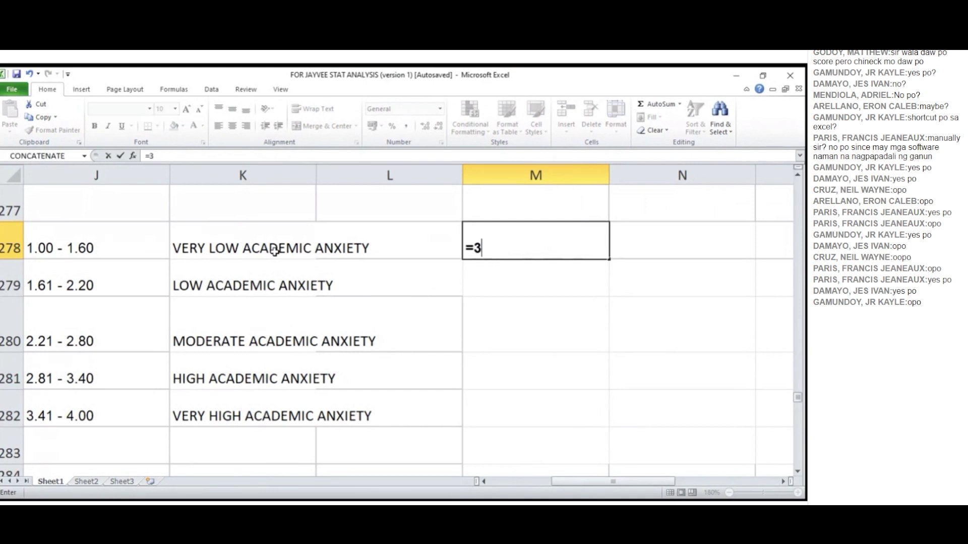
pyautogui.write('/5')
pyautogui.press('Return')
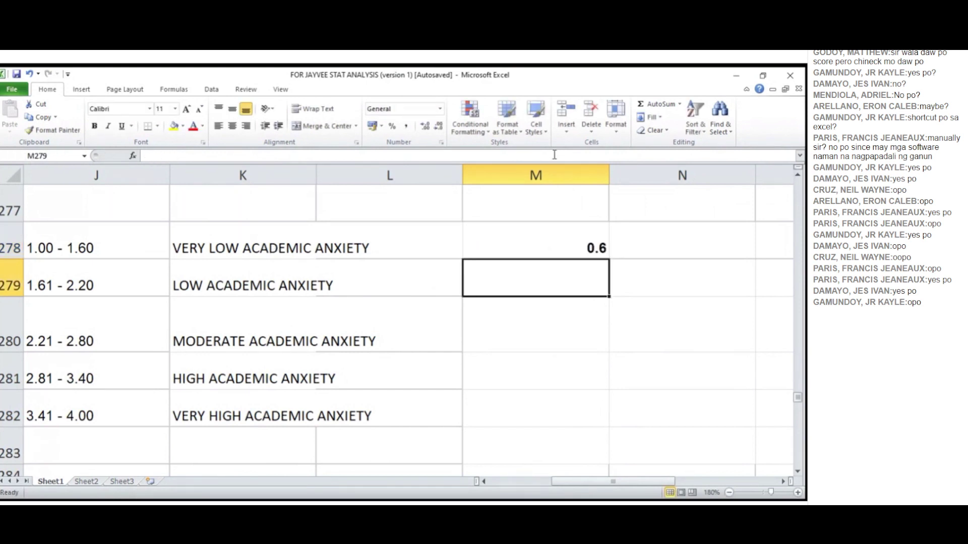
# Step: Go over the scale's mean ranges and interpretation labels again, from J278 through K282
pyautogui.click(152, 250)
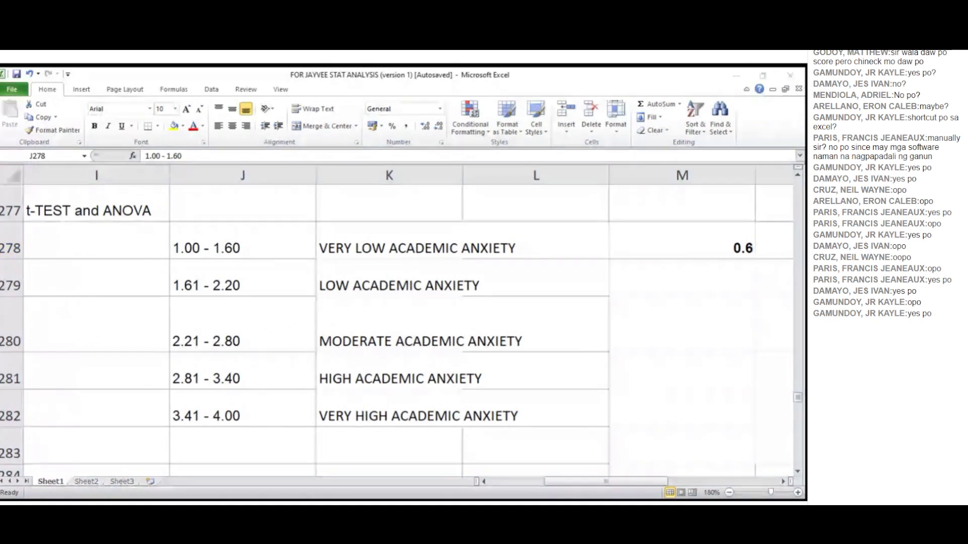
pyautogui.hotkey('alt', 'Tab')
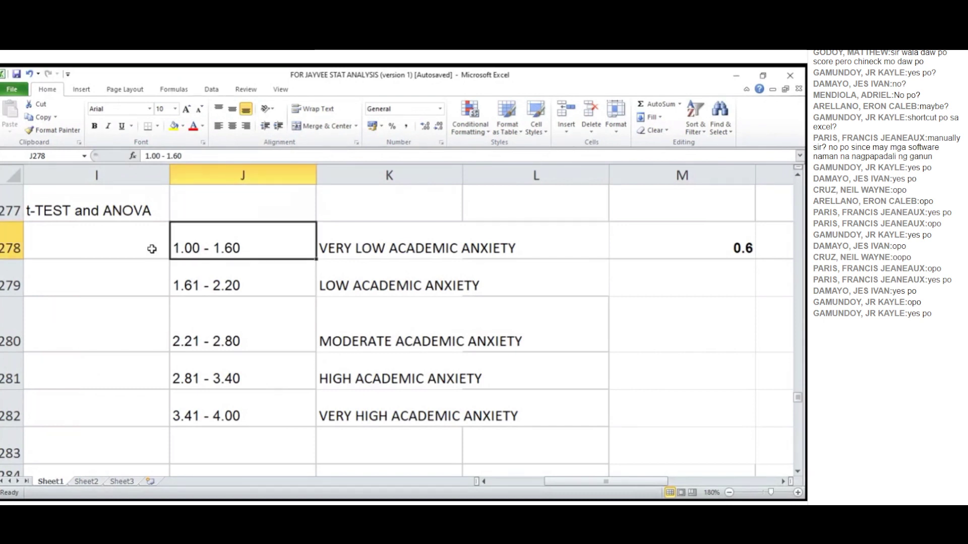
pyautogui.press('Up')
pyautogui.press('Up')
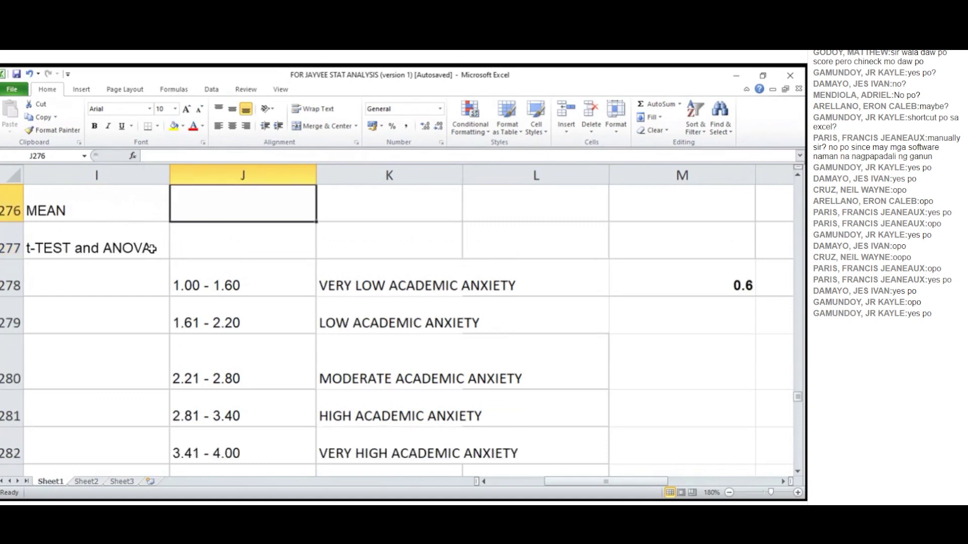
pyautogui.press('Down')
pyautogui.press('Right')
pyautogui.press('Down')
pyautogui.press('Down')
pyautogui.press('Down')
pyautogui.press('Down')
pyautogui.press('Down')
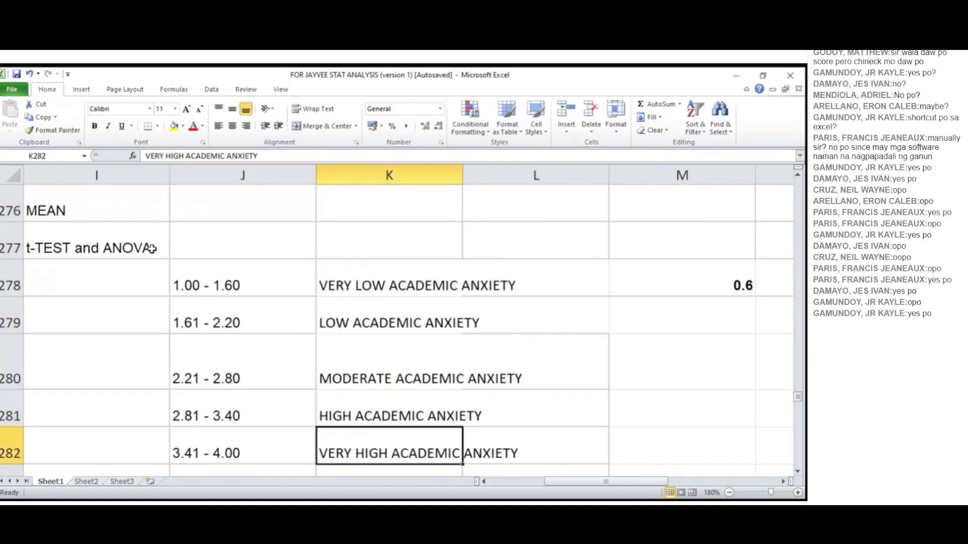
pyautogui.press('Up')
pyautogui.press('Up')
pyautogui.press('Up')
pyautogui.press('Down')
pyautogui.press('Down')
pyautogui.press('Down')
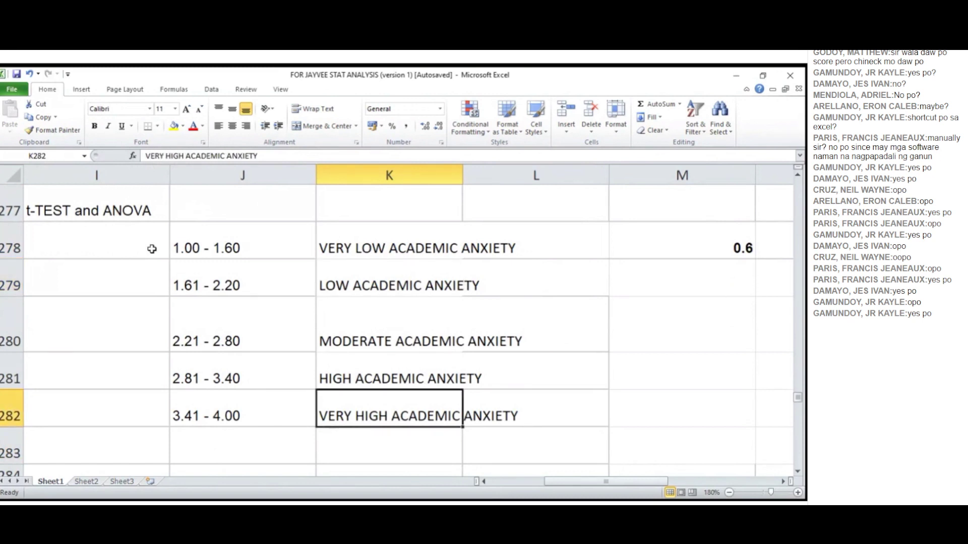
pyautogui.press('Up')
pyautogui.press('Up')
pyautogui.press('Up')
pyautogui.press('Up')
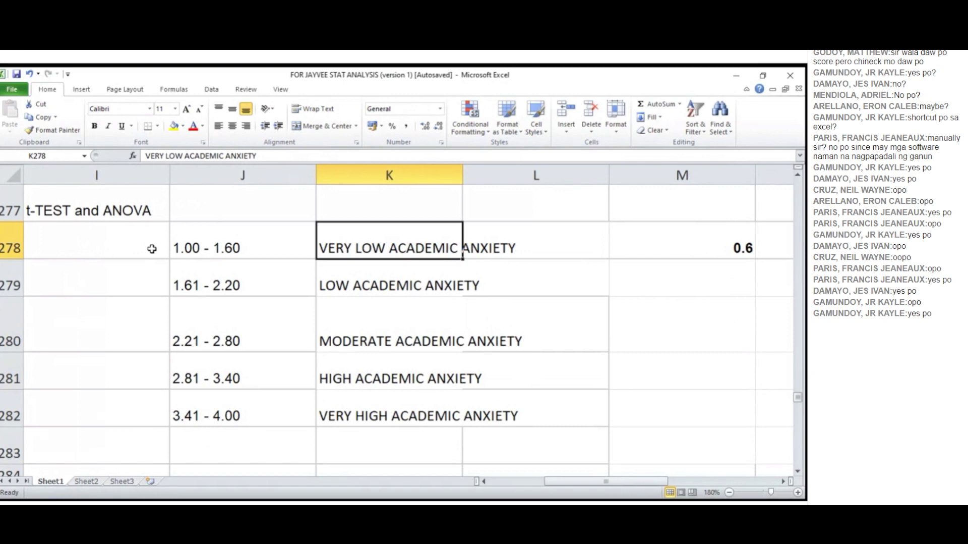
# Step: Examine the item means in row 272 from column J onward to the overall mean's AVERAGE formula in R272
pyautogui.press('Up')
pyautogui.press('Up')
pyautogui.press('Up')
pyautogui.press('Up')
pyautogui.press('Up')
pyautogui.press('Up')
pyautogui.press('Up')
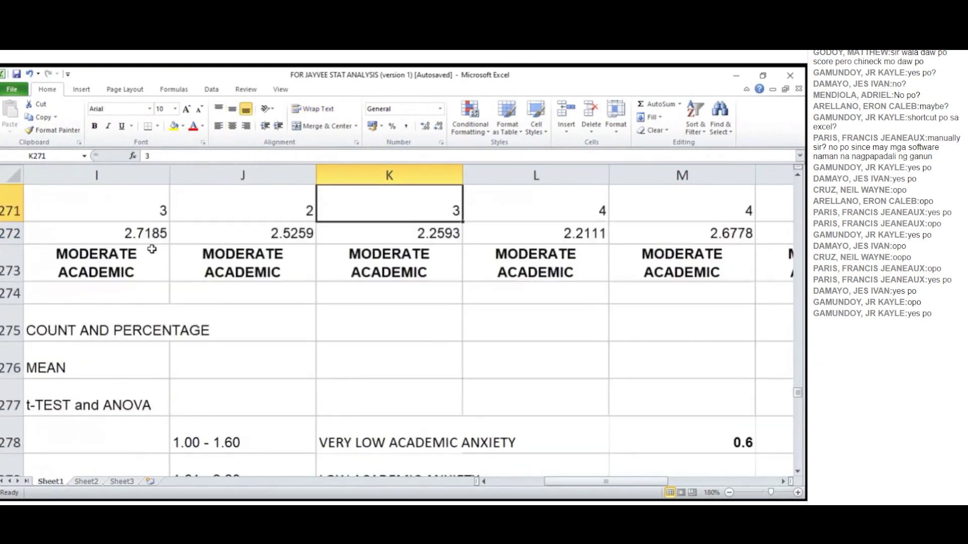
pyautogui.press('Down')
pyautogui.press('Down')
pyautogui.press('Left')
pyautogui.press('Up')
pyautogui.press('Left')
pyautogui.press('Right')
pyautogui.press('Right')
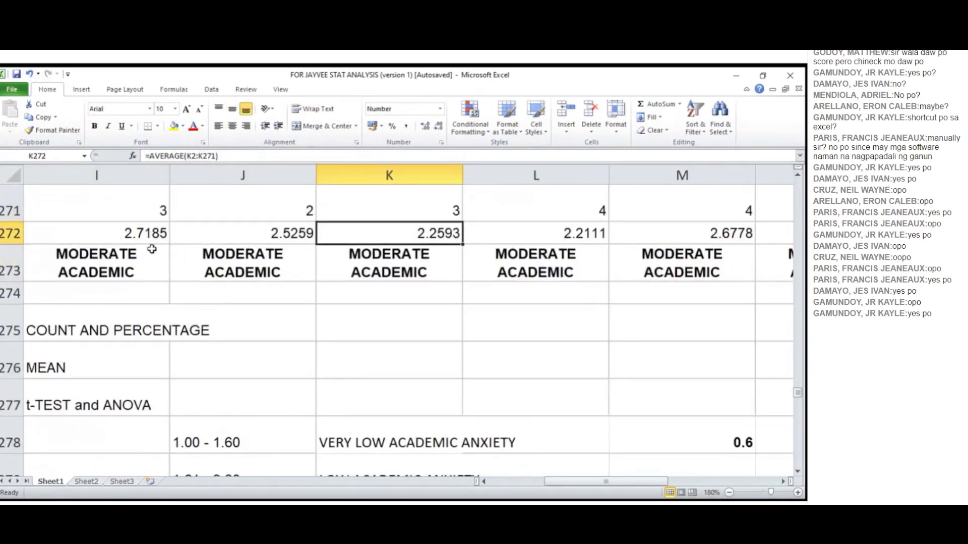
pyautogui.press('Right')
pyautogui.press('Right')
pyautogui.press('Right')
pyautogui.press('Right')
pyautogui.press('Right')
pyautogui.press('Right')
pyautogui.press('Right')
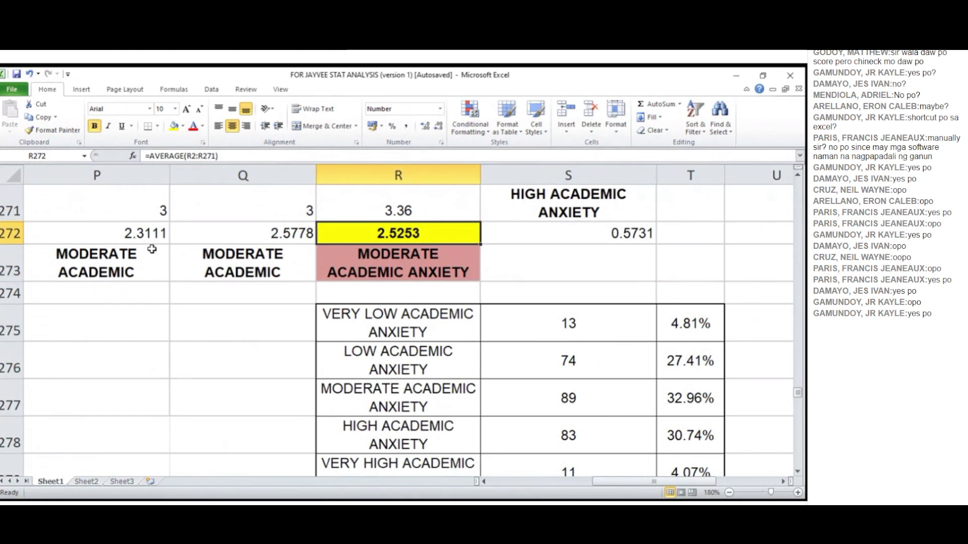
# Step: Review the counts and percentages of each academic anxiety level in the table at R275:T280
pyautogui.press('Down')
pyautogui.press('Down')
pyautogui.press('Down')
pyautogui.press('Down')
pyautogui.press('Down')
pyautogui.press('Down')
pyautogui.press('Down')
pyautogui.press('Down')
pyautogui.press('Down')
pyautogui.press('Down')
pyautogui.press('Down')
pyautogui.press('Down')
pyautogui.press('Down')
pyautogui.press('Down')
pyautogui.press('Down')
pyautogui.press('Down')
pyautogui.press('Down')
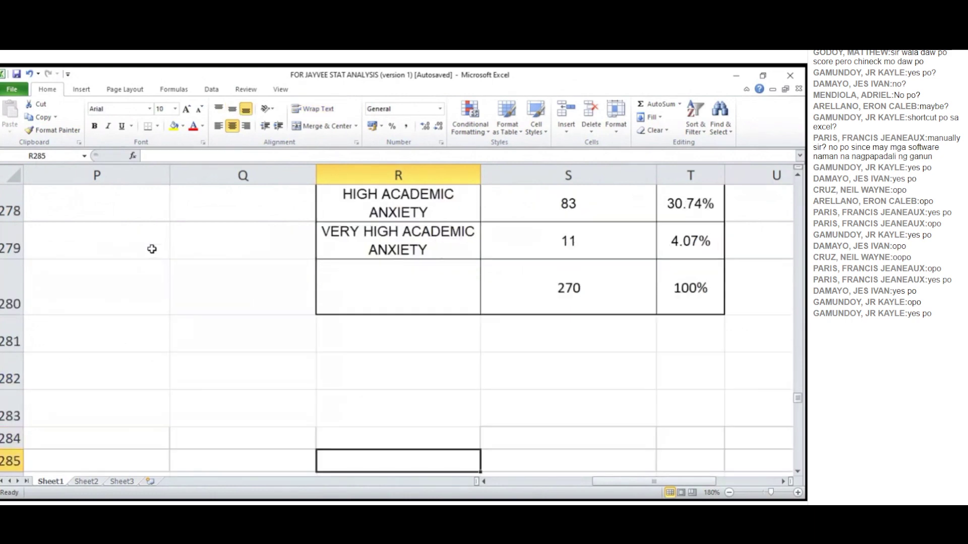
# Step: Examine the academic anxiety summary table at J286:N288, from the construct through the interpretation in N288
pyautogui.press('Left')
pyautogui.press('Left')
pyautogui.press('Left')
pyautogui.press('Left')
pyautogui.press('Left')
pyautogui.press('Left')
pyautogui.press('Left')
pyautogui.press('Left')
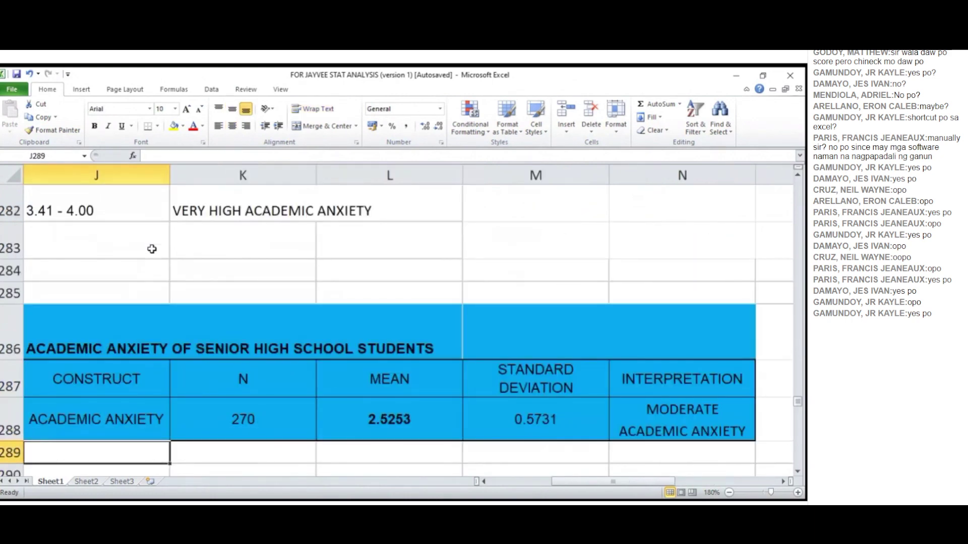
pyautogui.press('Up')
pyautogui.press('Left')
pyautogui.press('Right')
pyautogui.press('Right')
pyautogui.press('Right')
pyautogui.press('Right')
pyautogui.press('Right')
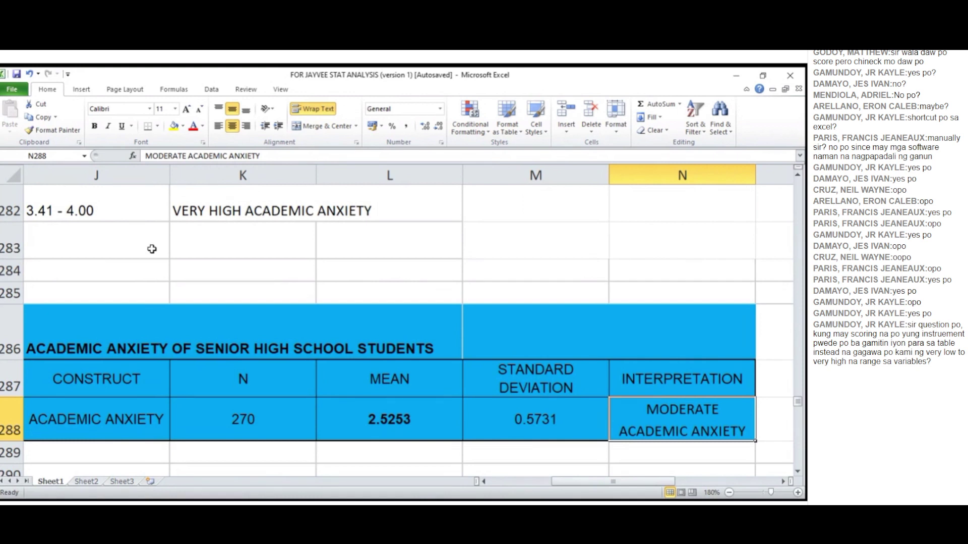
pyautogui.hotkey('alt', 'Tab')
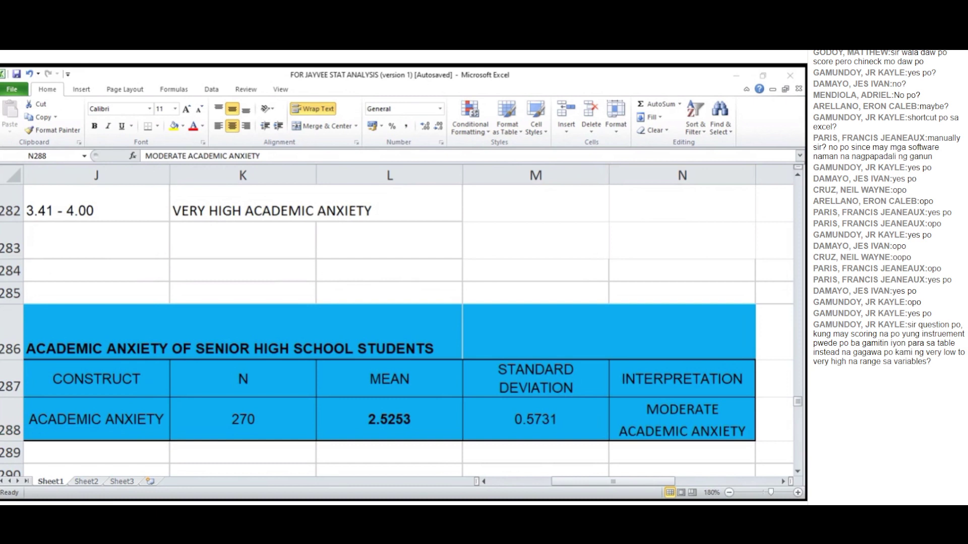
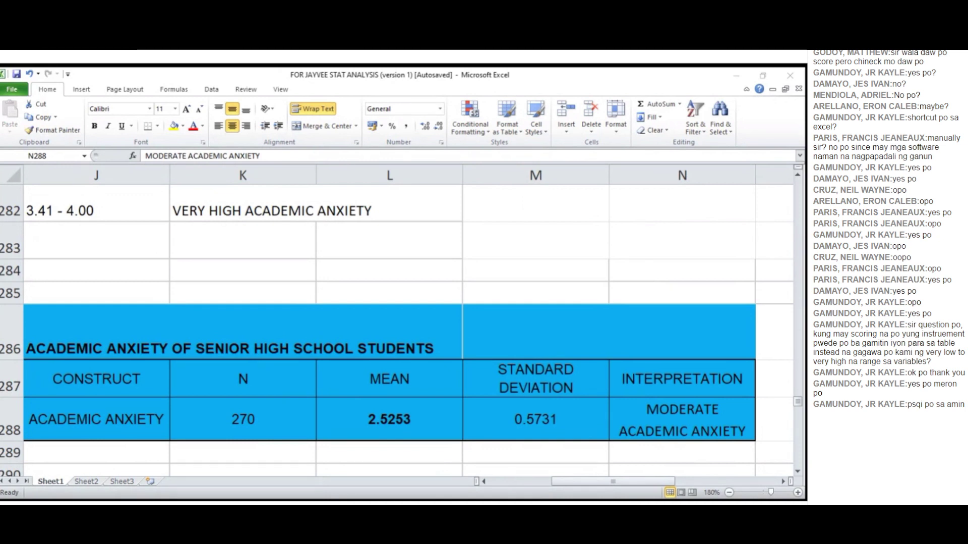
pyautogui.click(152, 249)
pyautogui.press('Left')
pyautogui.press('Left')
pyautogui.press('Left')
pyautogui.press('Left')
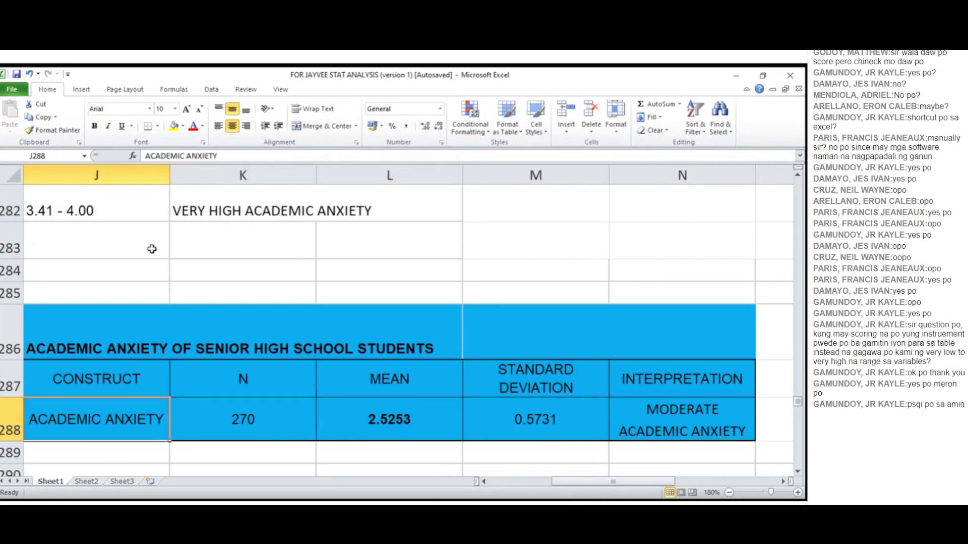
pyautogui.press('Right')
pyautogui.press('Right')
pyautogui.press('Right')
pyautogui.press('Right')
pyautogui.press('Up')
pyautogui.press('Up')
pyautogui.press('Left')
pyautogui.press('Left')
pyautogui.press('Left')
pyautogui.press('Left')
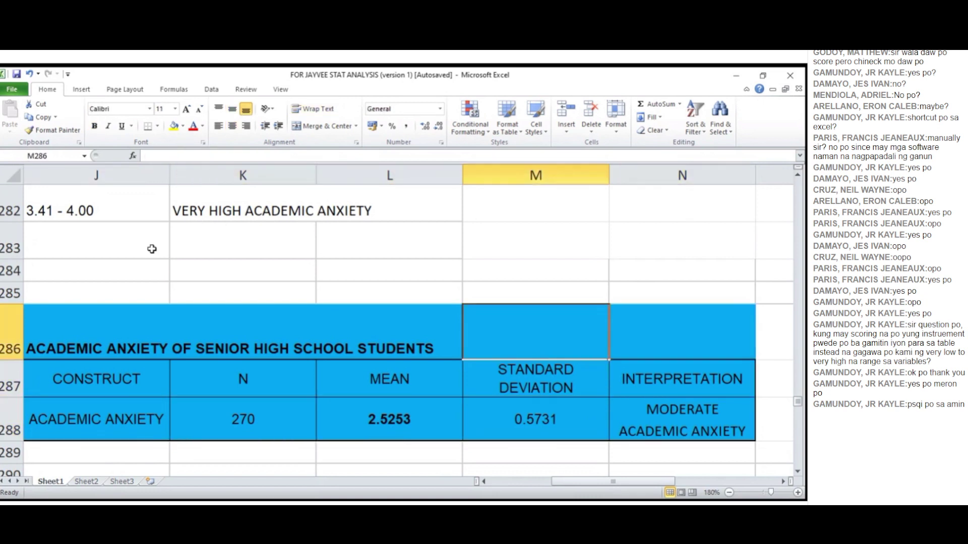
pyautogui.press('Down')
pyautogui.press('Down')
pyautogui.press('Right')
pyautogui.press('Right')
pyautogui.press('Right')
pyautogui.press('Right')
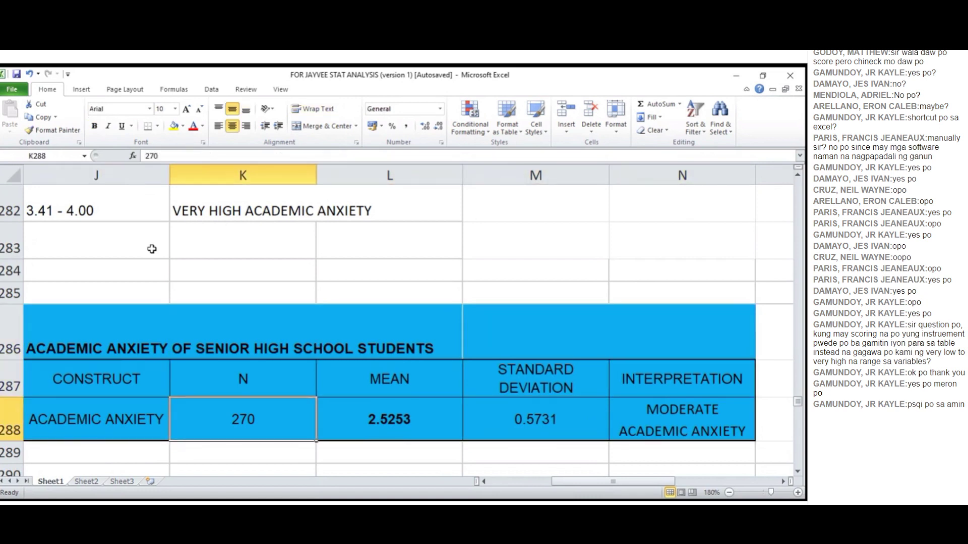
pyautogui.press('Up')
pyautogui.press('Up')
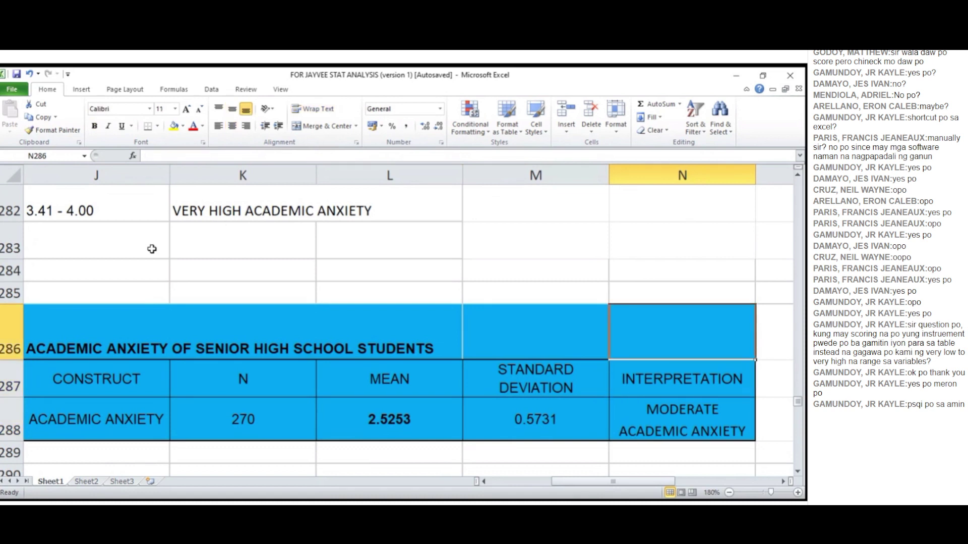
pyautogui.press('Left')
pyautogui.press('Left')
pyautogui.press('Left')
pyautogui.press('Left')
pyautogui.press('Down')
pyautogui.press('Down')
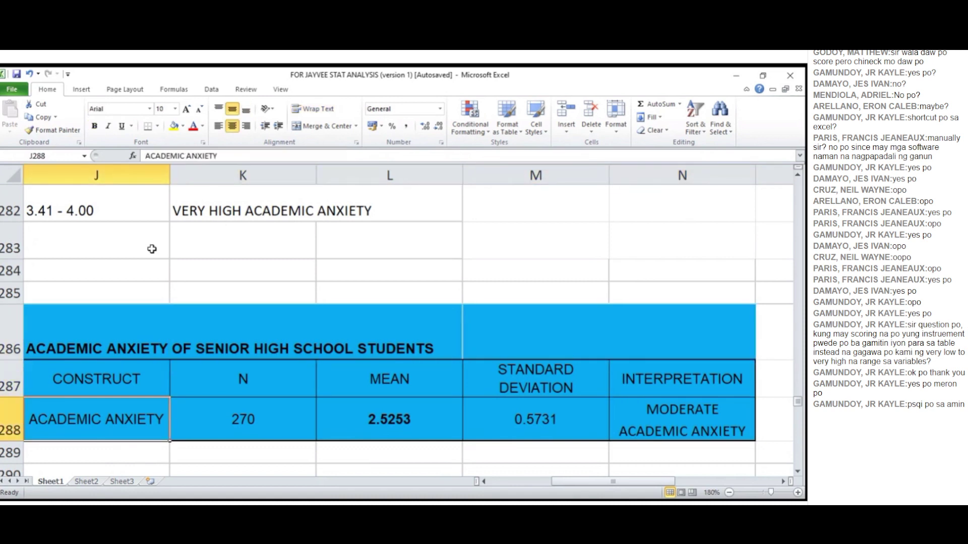
pyautogui.press('Right')
pyautogui.press('Right')
pyautogui.press('Right')
pyautogui.press('Right')
pyautogui.press('Up')
pyautogui.press('Left')
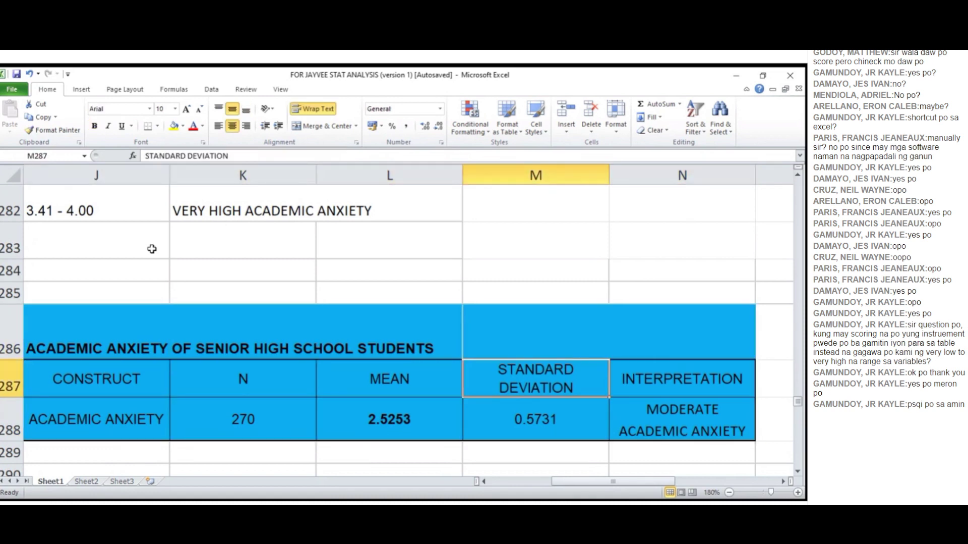
pyautogui.press('Left')
pyautogui.press('Left')
pyautogui.press('Left')
pyautogui.press('Up')
pyautogui.press('Right')
pyautogui.press('Right')
pyautogui.press('Right')
pyautogui.press('Right')
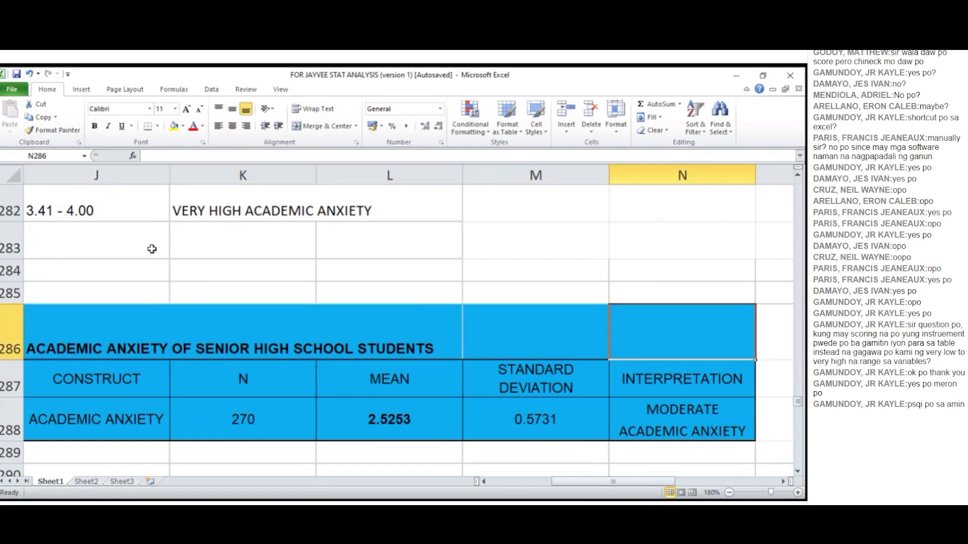
pyautogui.press('Down')
pyautogui.press('Down')
pyautogui.press('Left')
pyautogui.press('Left')
pyautogui.press('Left')
pyautogui.press('Left')
pyautogui.press('Up')
pyautogui.press('Right')
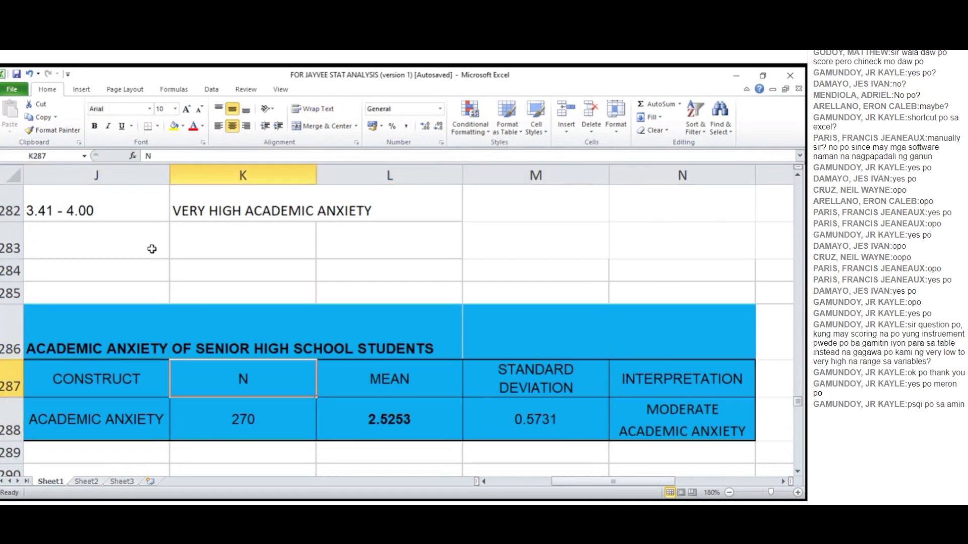
pyautogui.press('Right')
pyautogui.press('Right')
pyautogui.press('Right')
pyautogui.press('Down')
pyautogui.press('Left')
pyautogui.press('Left')
pyautogui.press('Left')
pyautogui.press('Left')
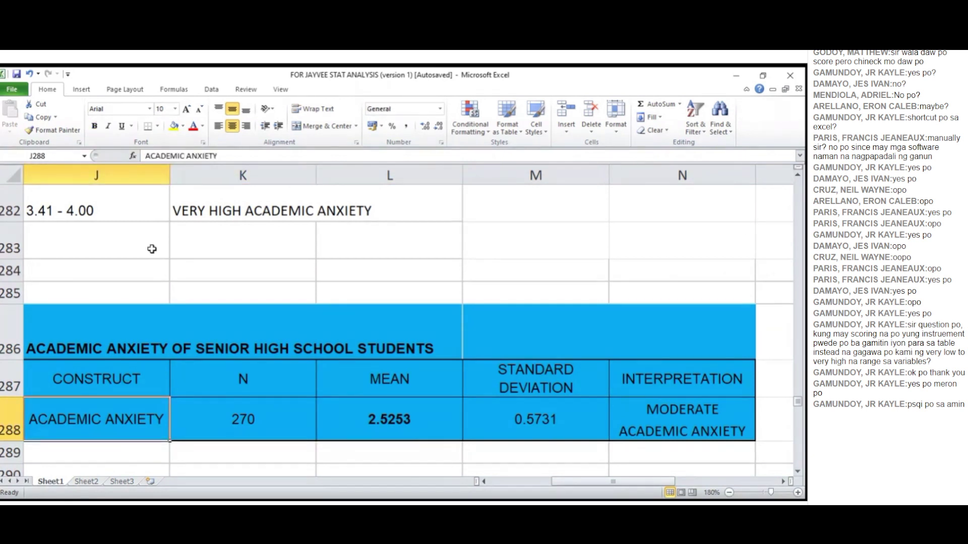
pyautogui.press('Up')
pyautogui.press('Right')
pyautogui.press('Right')
pyautogui.hotkey('alt', 'Tab')
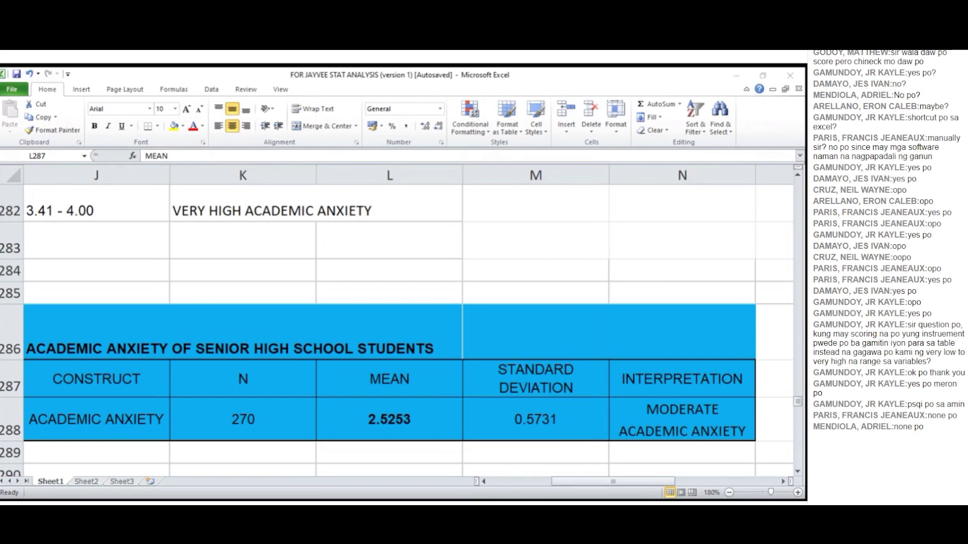
pyautogui.hotkey('alt', 'Tab')
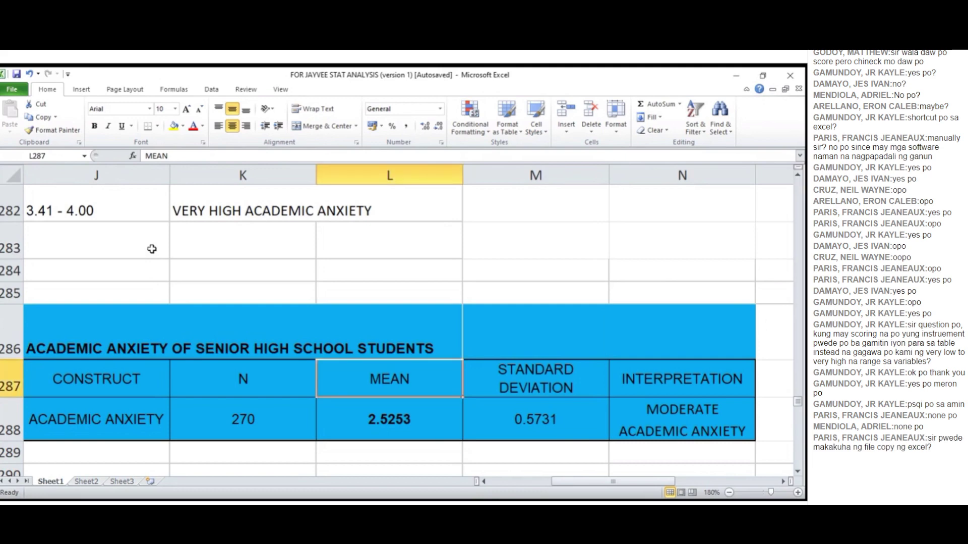
# Step: Review the research questions in F275:F277 and the statistical treatment listed beside the third question in I277
pyautogui.press('Left')
pyautogui.press('Left')
pyautogui.press('Left')
pyautogui.press('Left')
pyautogui.press('Left')
pyautogui.press('Up')
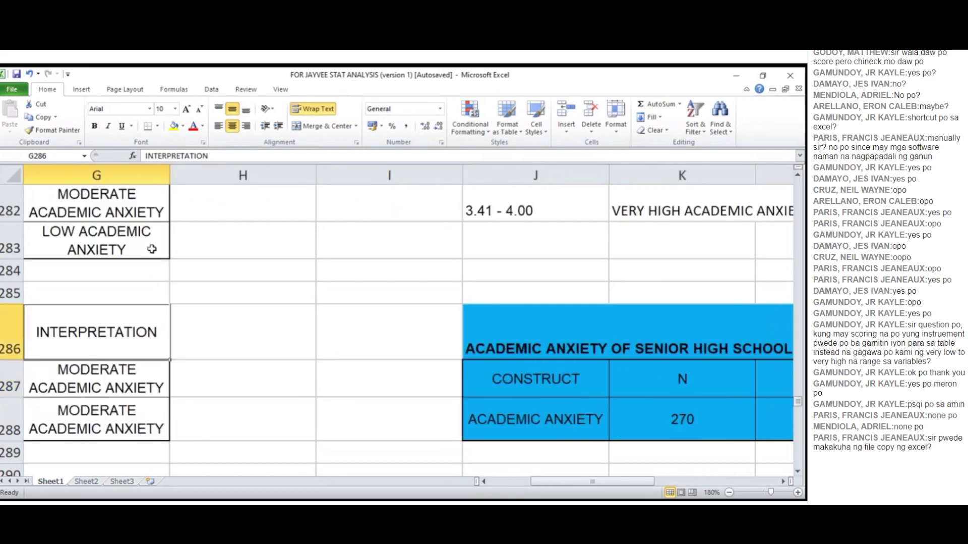
pyautogui.press('Up')
pyautogui.press('Up')
pyautogui.press('Up')
pyautogui.press('Up')
pyautogui.press('Up')
pyautogui.press('Up')
pyautogui.press('Up')
pyautogui.press('Up')
pyautogui.press('Up')
pyautogui.press('Up')
pyautogui.press('Up')
pyautogui.press('Up')
pyautogui.press('Down')
pyautogui.press('Down')
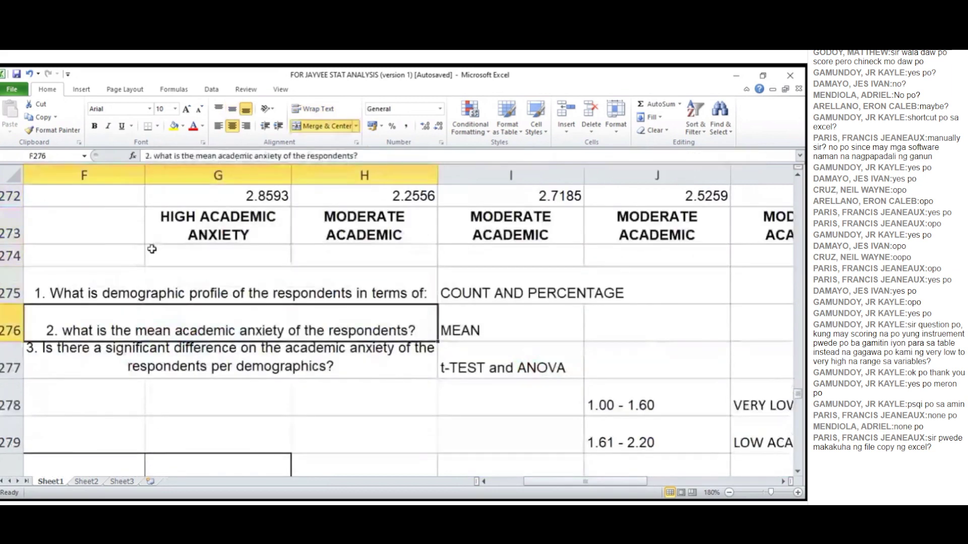
pyautogui.press('Down')
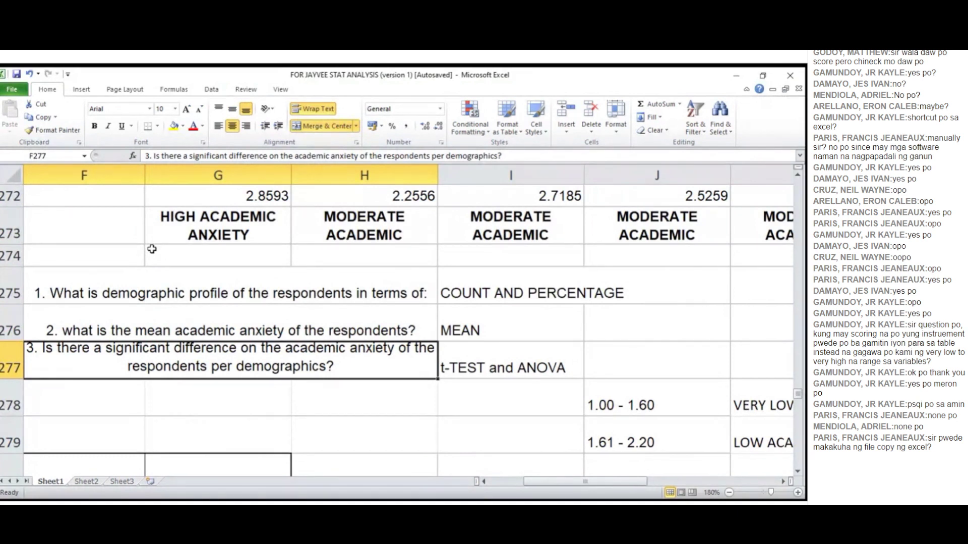
pyautogui.press('Right')
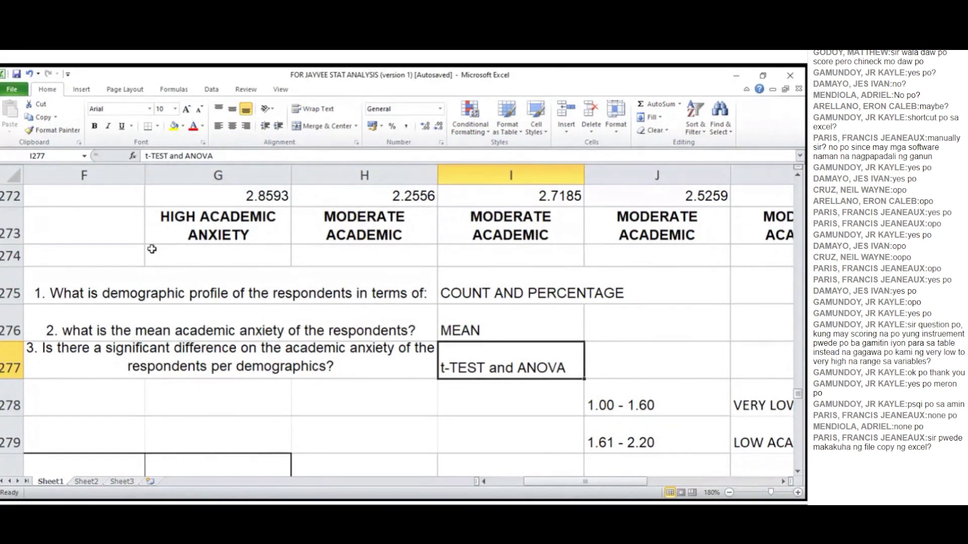
# Step: Copy the respondents' individual academic anxiety means from R2:R271
pyautogui.press('Up')
pyautogui.press('Up')
pyautogui.press('Up')
pyautogui.press('Up')
pyautogui.press('Up')
pyautogui.press('Up')
pyautogui.press('Up')
pyautogui.press('Up')
pyautogui.press('Up')
pyautogui.press('Up')
pyautogui.press('Up')
pyautogui.press('Up')
pyautogui.press('Up')
pyautogui.press('Up')
pyautogui.press('Up')
pyautogui.press('Up')
pyautogui.press('Up')
pyautogui.press('Up')
pyautogui.press('Up')
pyautogui.press('Up')
pyautogui.press('Up')
pyautogui.press('Up')
pyautogui.press('Up')
pyautogui.press('Up')
pyautogui.press('Up')
pyautogui.press('Up')
pyautogui.press('Up')
pyautogui.press('Up')
pyautogui.press('Up')
pyautogui.press('Up')
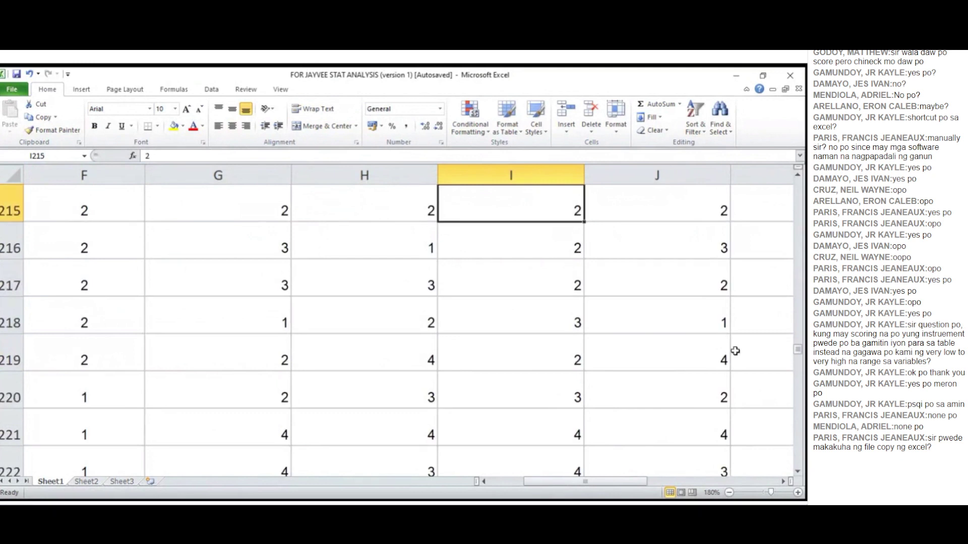
pyautogui.moveTo(798, 349); pyautogui.dragTo(798, 177)
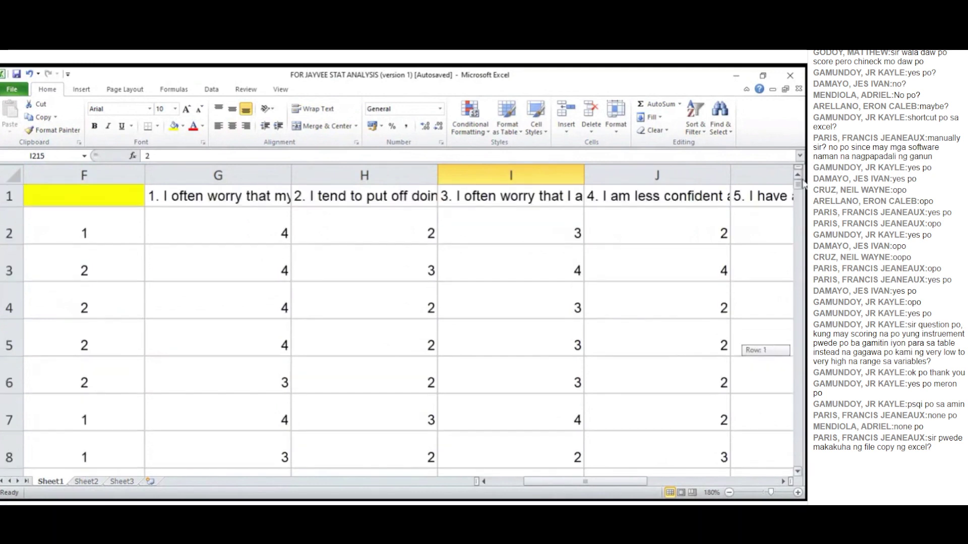
pyautogui.click(670, 242)
pyautogui.press('Right')
pyautogui.press('Right')
pyautogui.press('Right')
pyautogui.press('Right')
pyautogui.press('Right')
pyautogui.press('Right')
pyautogui.press('Right')
pyautogui.press('Right')
pyautogui.press('Right')
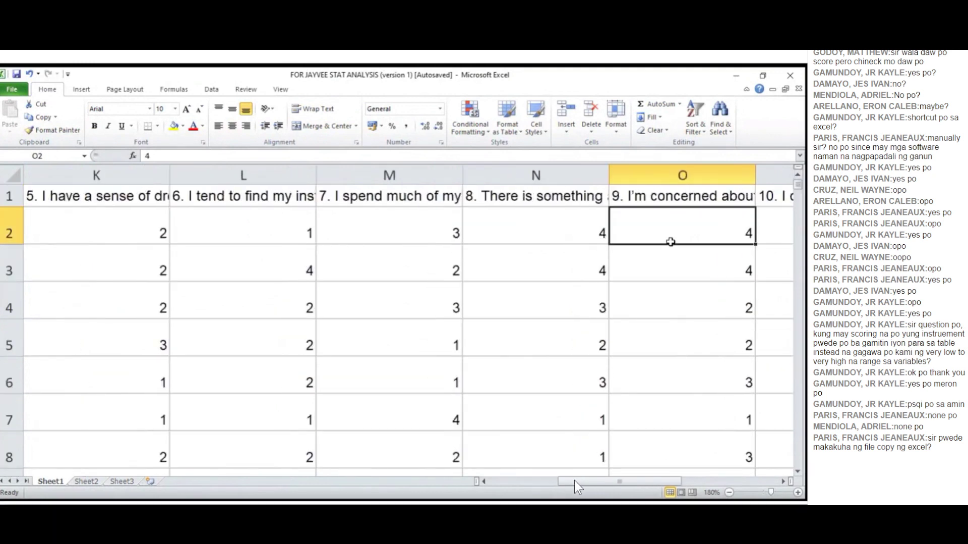
pyautogui.press('Left')
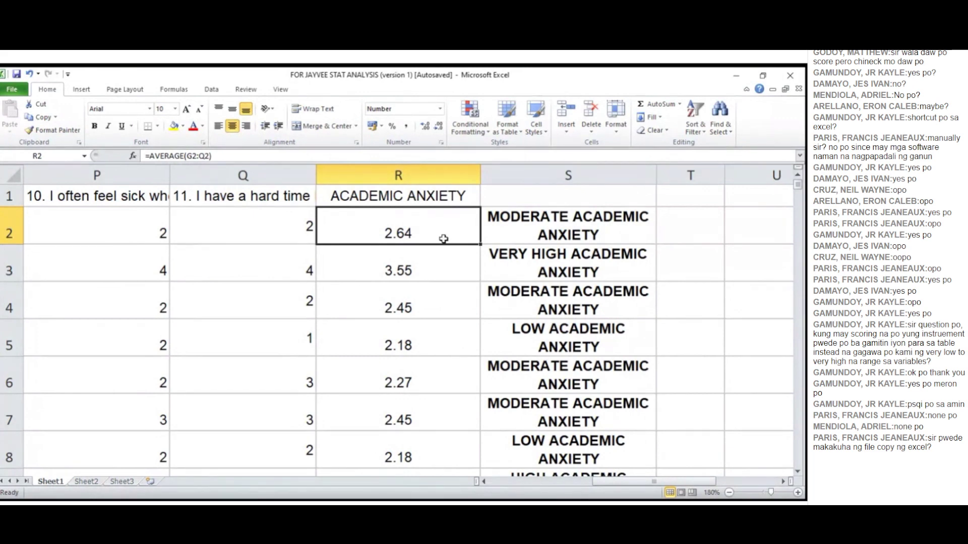
pyautogui.moveTo(444, 234); pyautogui.dragTo(399, 422)
pyautogui.hotkey('ctrl', 'c')
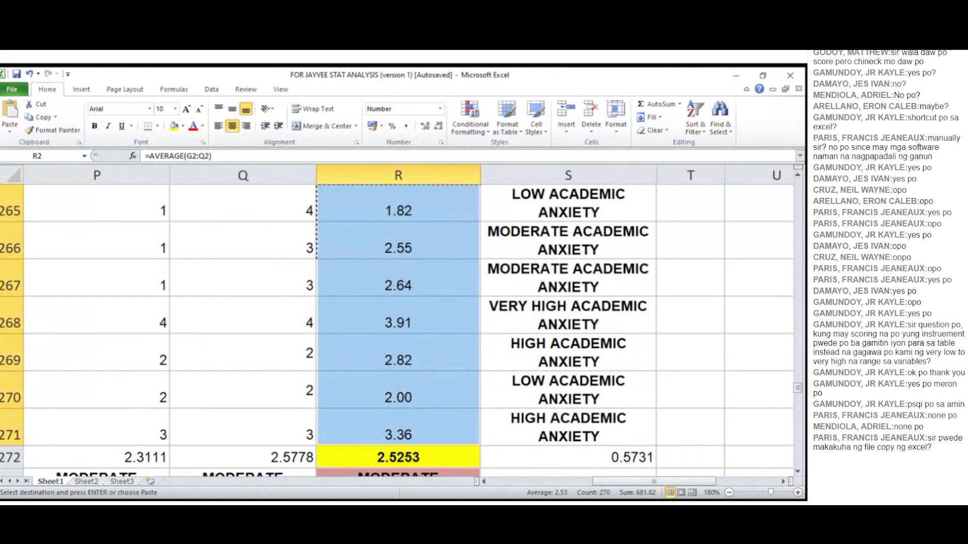
# Step: Switch to Minitab and paste the copied means into column C1 of Worksheet 1, starting at row 1
pyautogui.hotkey('alt', 'Tab')
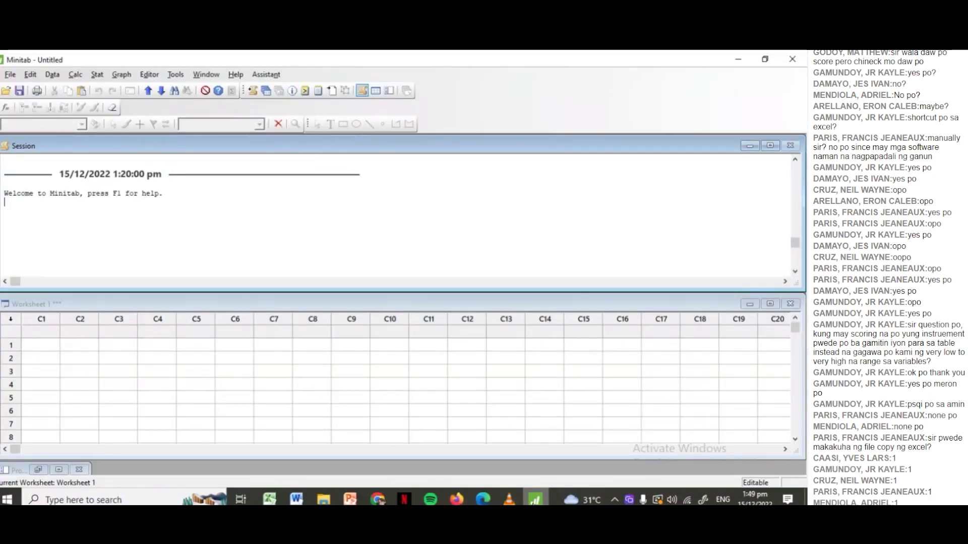
pyautogui.click(43, 348)
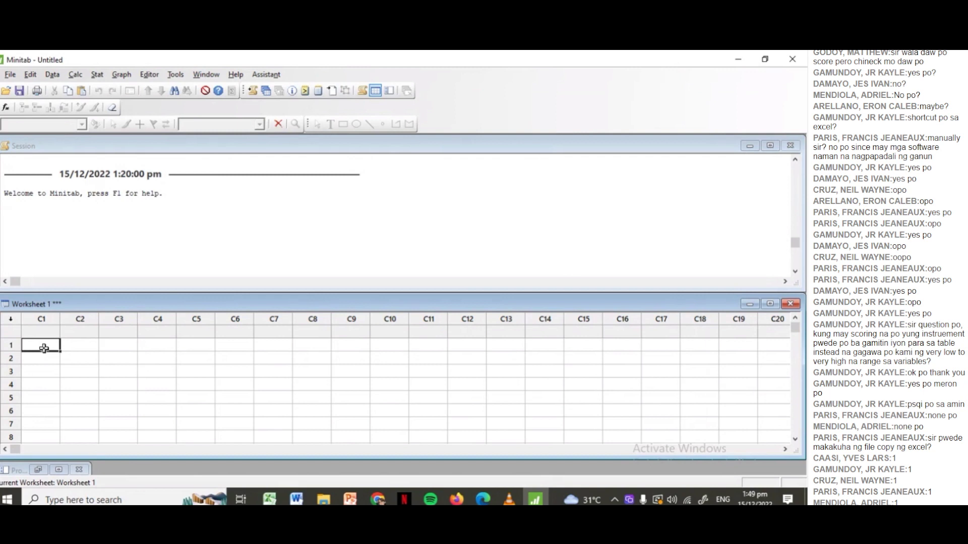
pyautogui.hotkey('ctrl', 'v')
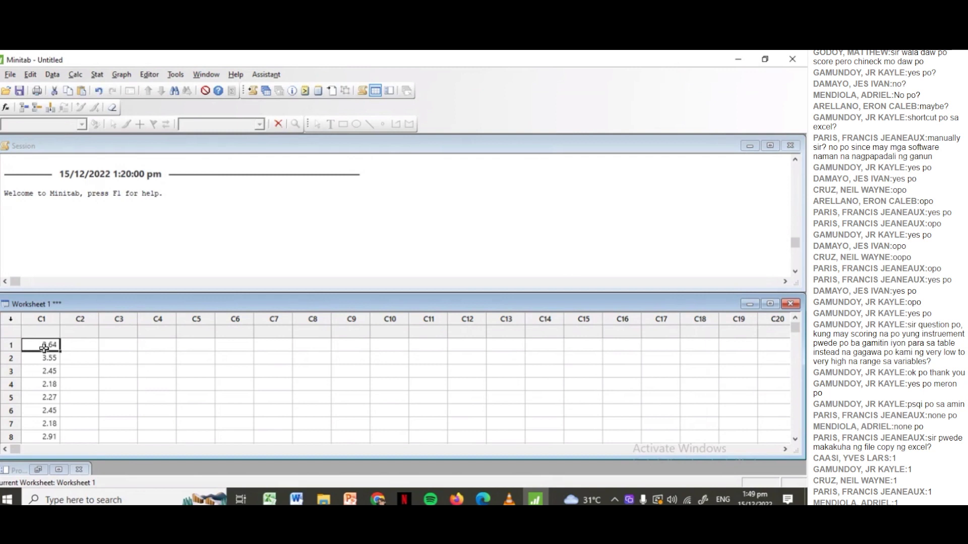
# Step: Name worksheet columns C1 through C4 ACADEMIC ANXIETY, AGE, GENDER and GRADE LEVEL
pyautogui.click(42, 331)
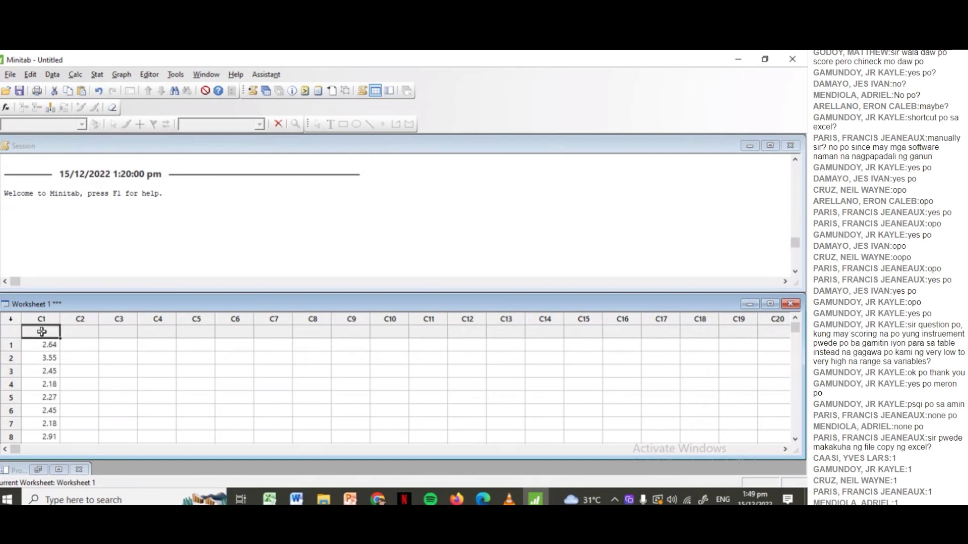
pyautogui.write('ACADEMIC AN')
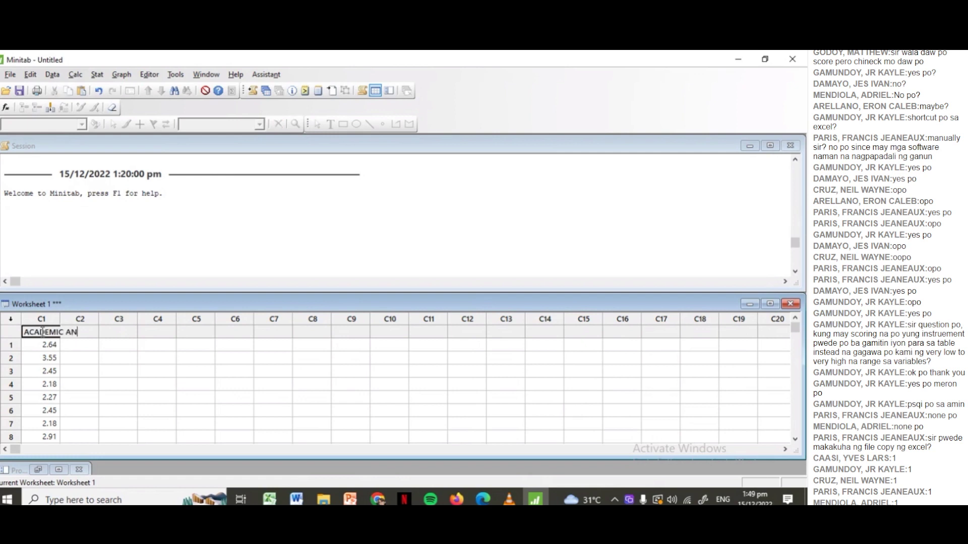
pyautogui.write('XIETY')
pyautogui.press('Tab')
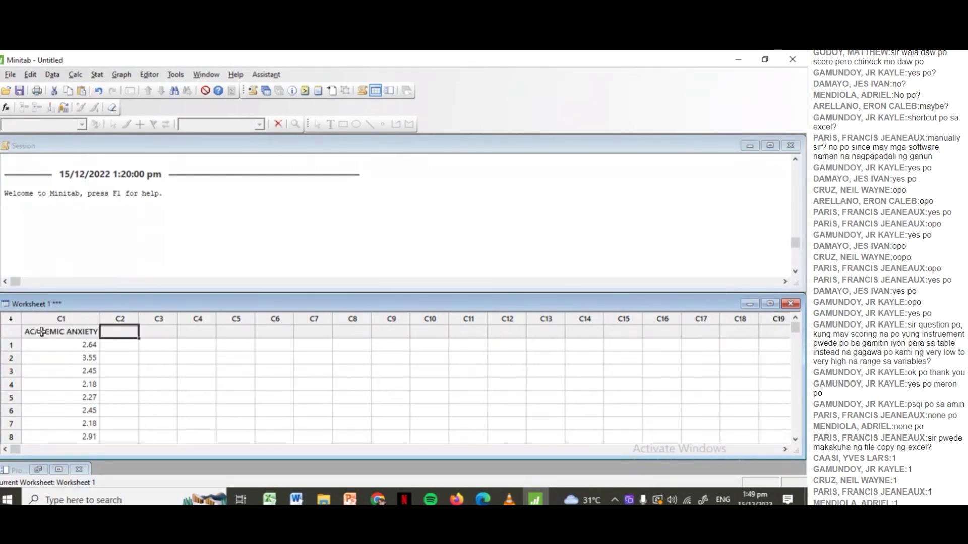
pyautogui.write('AGE')
pyautogui.press('Tab')
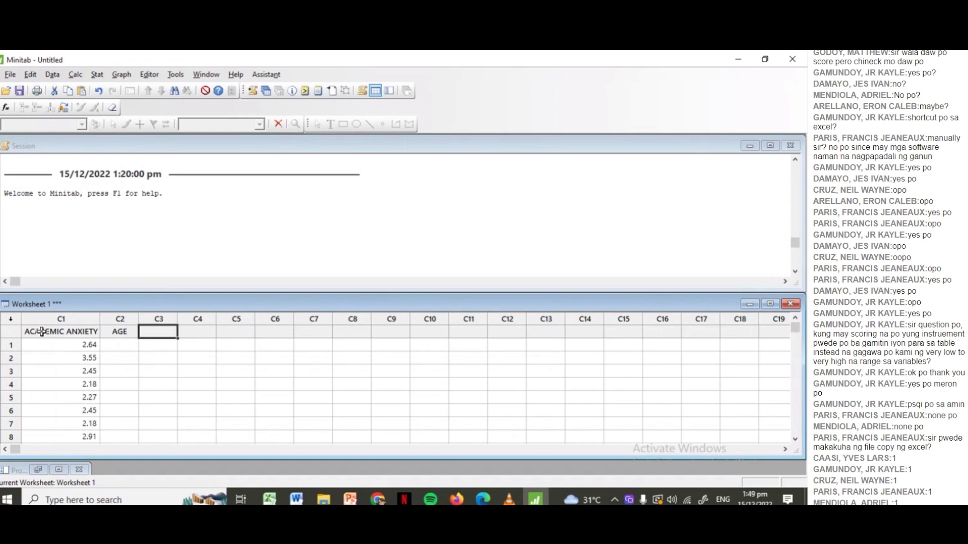
pyautogui.write('GENDER')
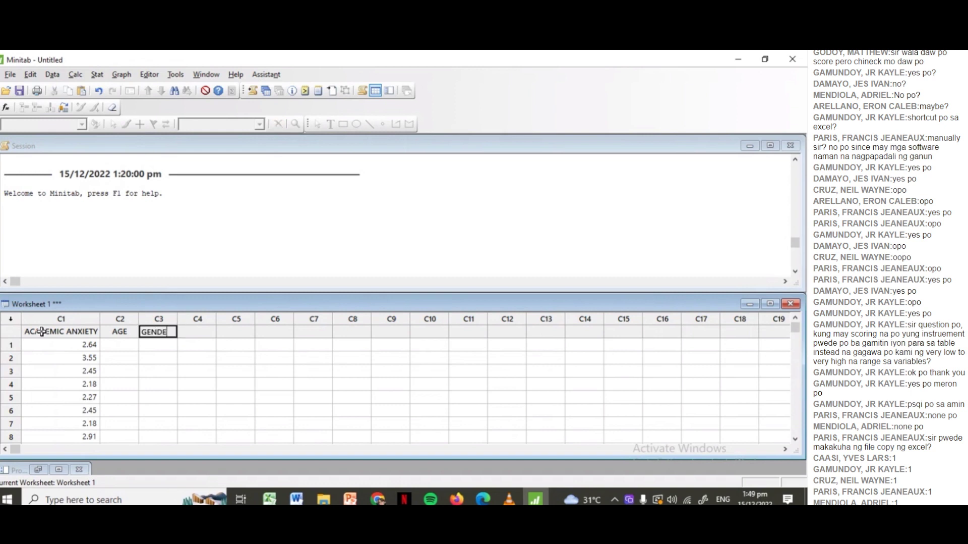
pyautogui.press('Tab')
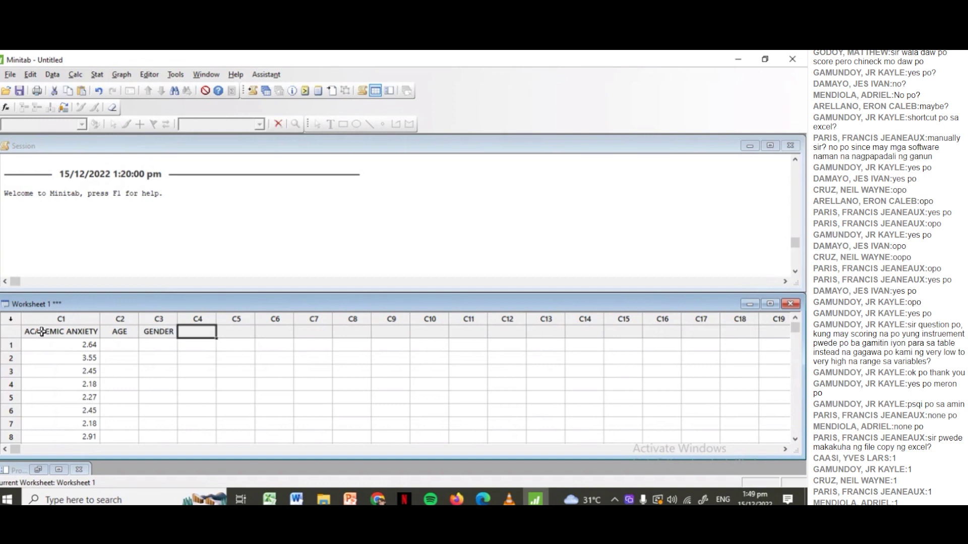
pyautogui.write('GRADE LEVEL')
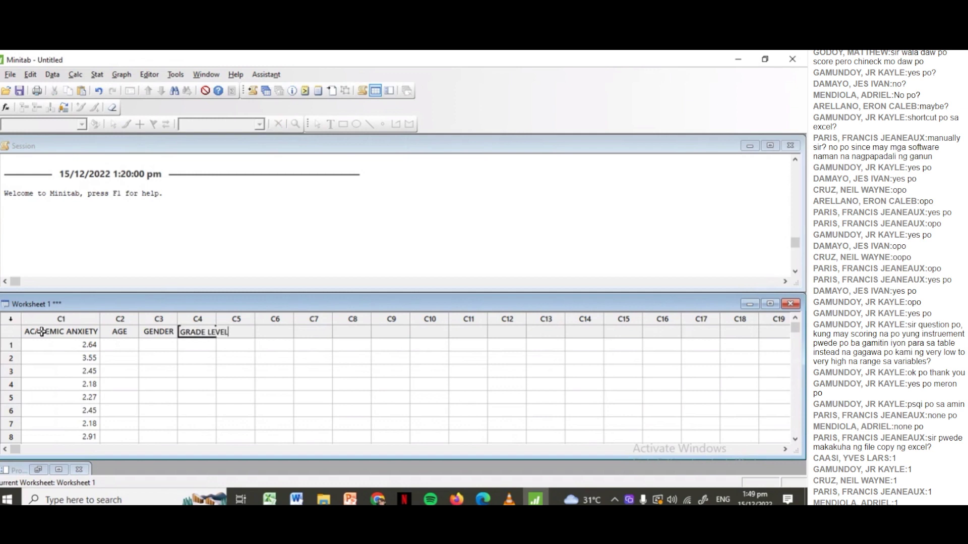
pyautogui.press('Return')
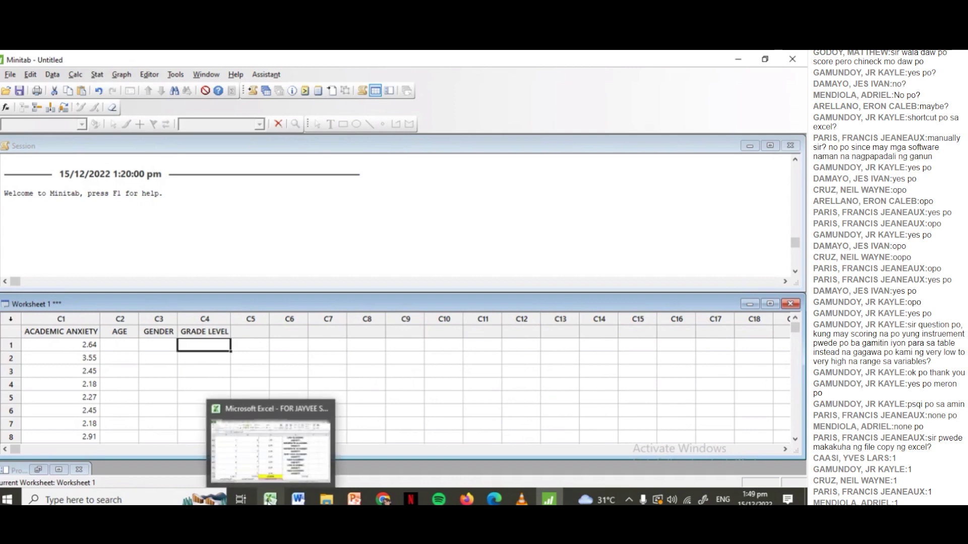
# Step: Switch to Excel and copy the coded age values in B2:B271
pyautogui.click(271, 499)
pyautogui.hscroll(-5, 173, 386)
pyautogui.click(173, 386)
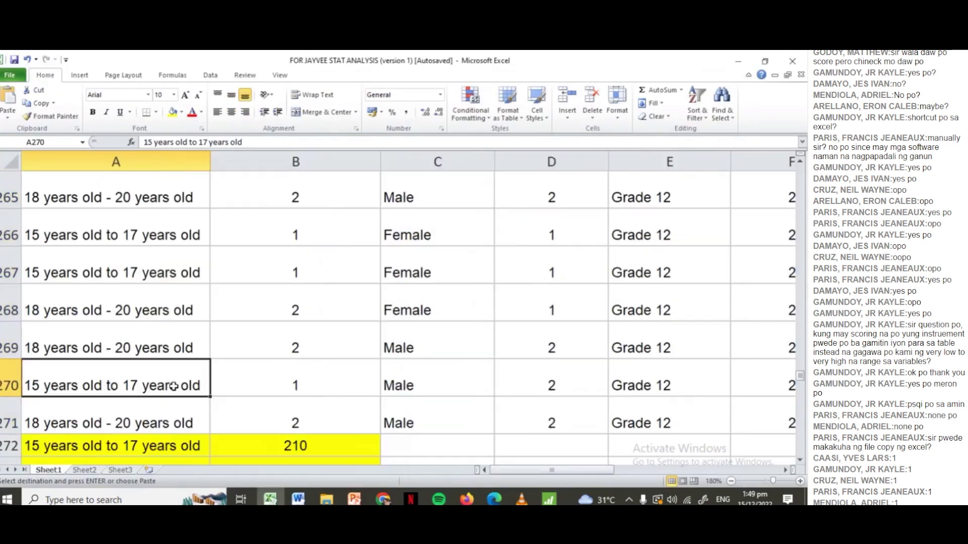
pyautogui.press('Up')
pyautogui.press('Up')
pyautogui.press('Up')
pyautogui.press('Up')
pyautogui.press('Up')
pyautogui.press('Up')
pyautogui.press('Up')
pyautogui.press('Up')
pyautogui.press('Up')
pyautogui.press('Up')
pyautogui.press('Up')
pyautogui.press('Up')
pyautogui.press('Up')
pyautogui.press('Up')
pyautogui.press('Up')
pyautogui.press('Up')
pyautogui.press('Up')
pyautogui.press('Up')
pyautogui.press('Up')
pyautogui.press('Up')
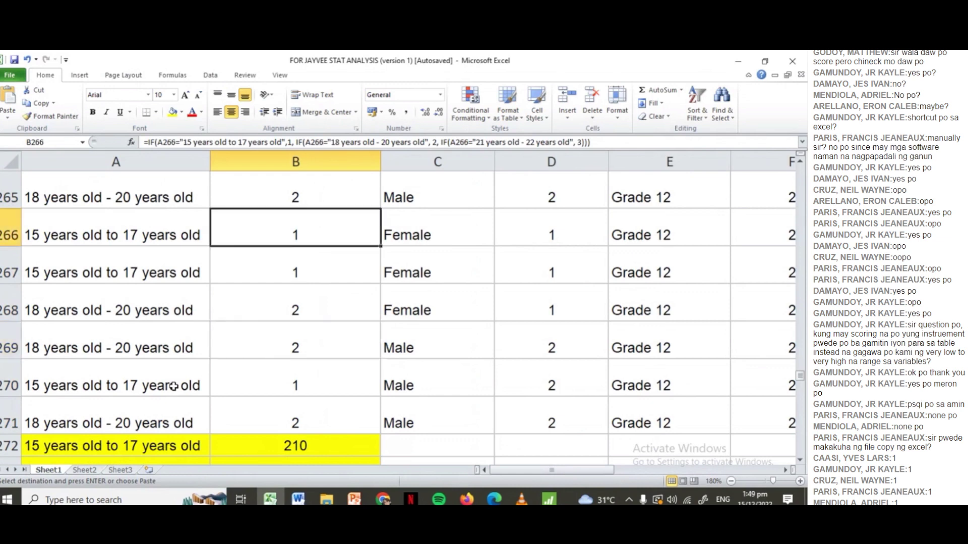
pyautogui.press('Up')
pyautogui.press('Up')
pyautogui.press('Up')
pyautogui.press('Up')
pyautogui.press('Up')
pyautogui.press('Up')
pyautogui.press('Up')
pyautogui.press('Up')
pyautogui.press('Up')
pyautogui.press('Up')
pyautogui.press('Up')
pyautogui.press('Up')
pyautogui.press('Up')
pyautogui.press('Up')
pyautogui.press('Up')
pyautogui.press('Up')
pyautogui.press('Up')
pyautogui.press('Up')
pyautogui.press('Up')
pyautogui.press('Up')
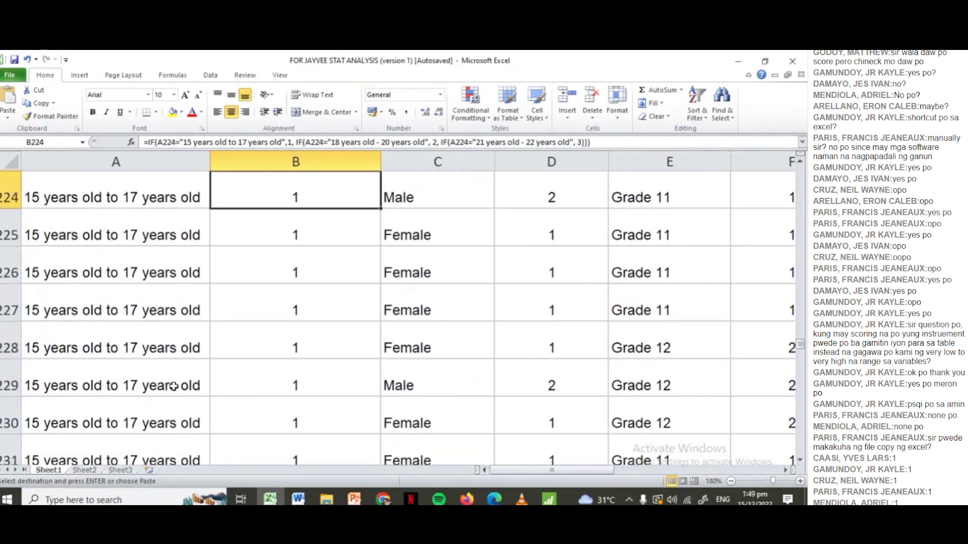
pyautogui.press('Up')
pyautogui.press('Up')
pyautogui.press('Up')
pyautogui.press('Up')
pyautogui.press('Up')
pyautogui.press('Up')
pyautogui.press('Up')
pyautogui.press('Up')
pyautogui.press('Up')
pyautogui.press('Up')
pyautogui.press('Up')
pyautogui.press('Up')
pyautogui.press('Up')
pyautogui.press('Up')
pyautogui.press('Up')
pyautogui.press('Up')
pyautogui.press('Up')
pyautogui.press('Up')
pyautogui.press('Up')
pyautogui.press('Up')
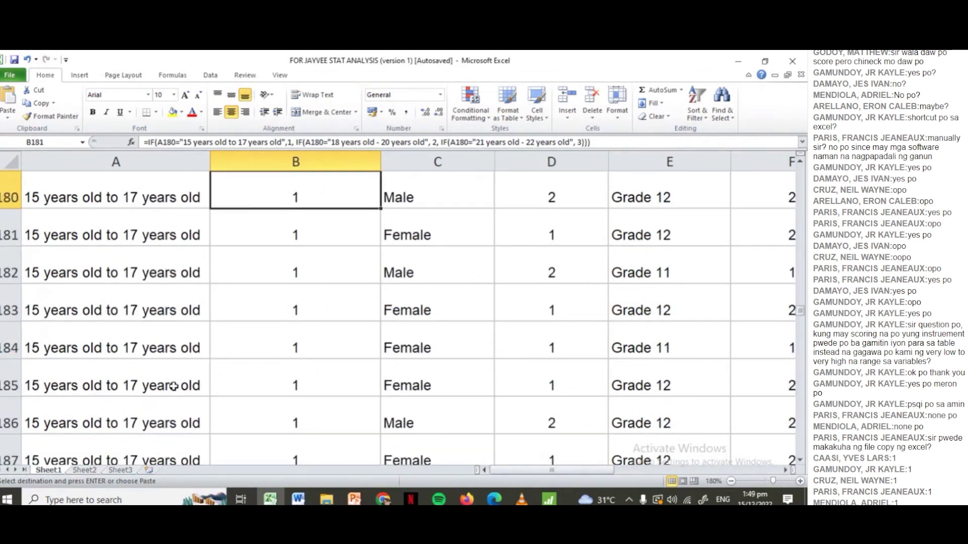
pyautogui.press('Up')
pyautogui.press('Up')
pyautogui.press('Up')
pyautogui.press('Up')
pyautogui.press('Up')
pyautogui.press('Up')
pyautogui.press('Up')
pyautogui.press('Up')
pyautogui.press('Up')
pyautogui.press('Up')
pyautogui.press('Up')
pyautogui.press('Up')
pyautogui.press('Up')
pyautogui.press('Up')
pyautogui.press('Up')
pyautogui.press('Up')
pyautogui.press('Up')
pyautogui.press('Up')
pyautogui.press('Up')
pyautogui.press('Up')
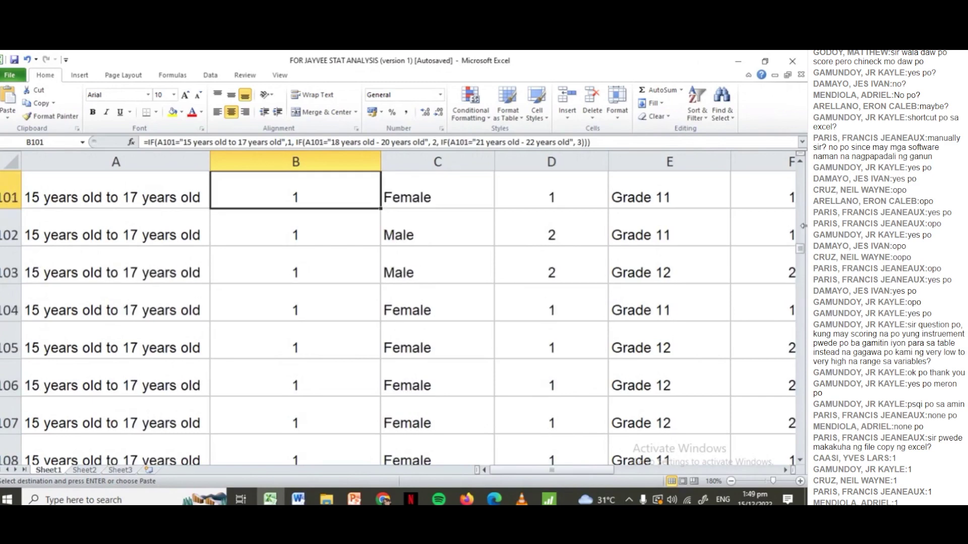
pyautogui.moveTo(801, 249); pyautogui.dragTo(803, 168)
pyautogui.moveTo(262, 220); pyautogui.dragTo(326, 240)
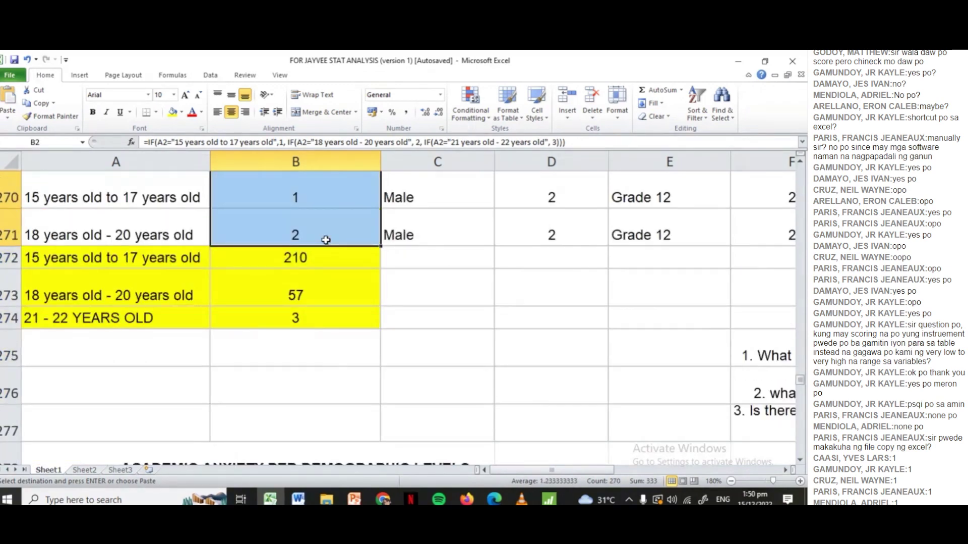
# Step: Switch to Minitab and paste the copied age codes into the AGE column, starting at row 1
pyautogui.hotkey('alt', 'Tab')
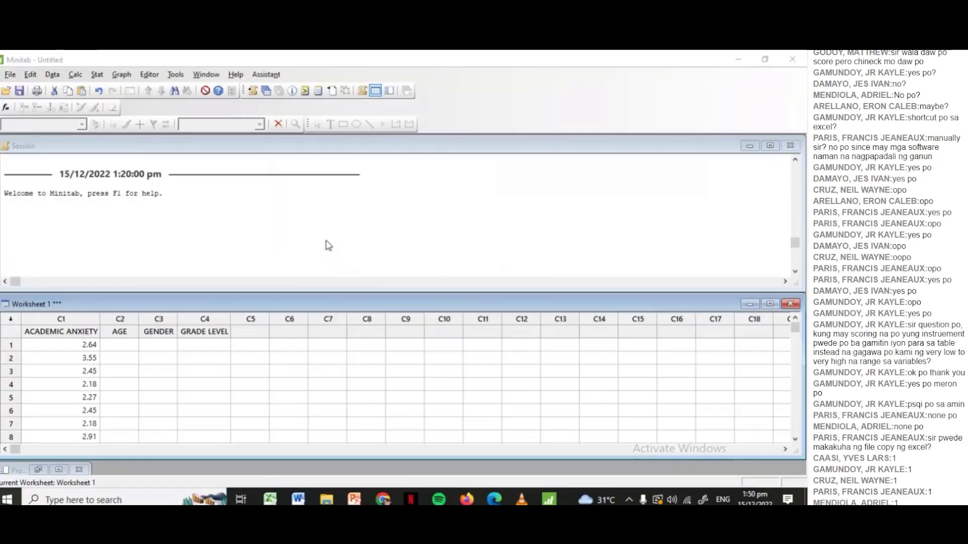
pyautogui.click(125, 344)
pyautogui.hotkey('ctrl', 'v')
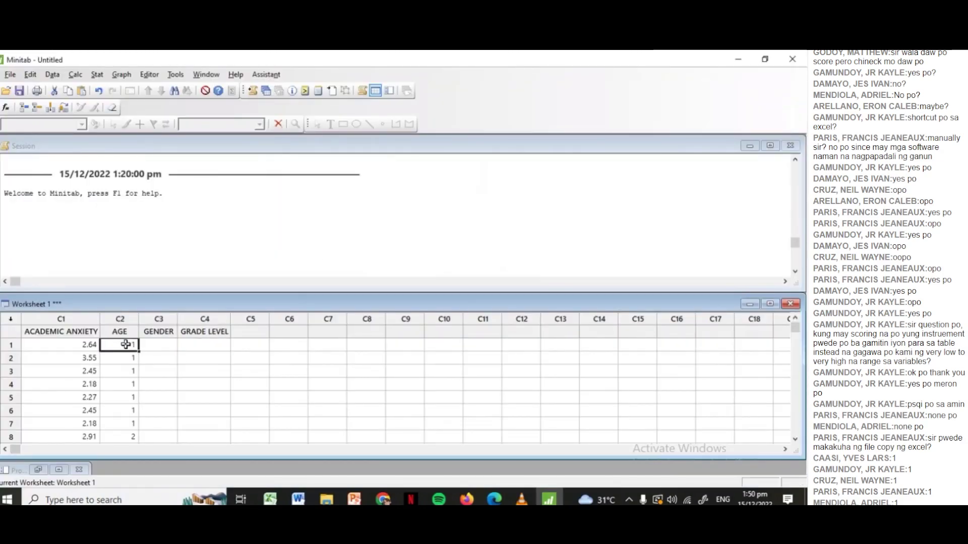
# Step: Copy the gender entries in C2:C271 from Excel and paste them into Minitab's GENDER column, starting at row 1
pyautogui.hotkey('alt', 'Tab')
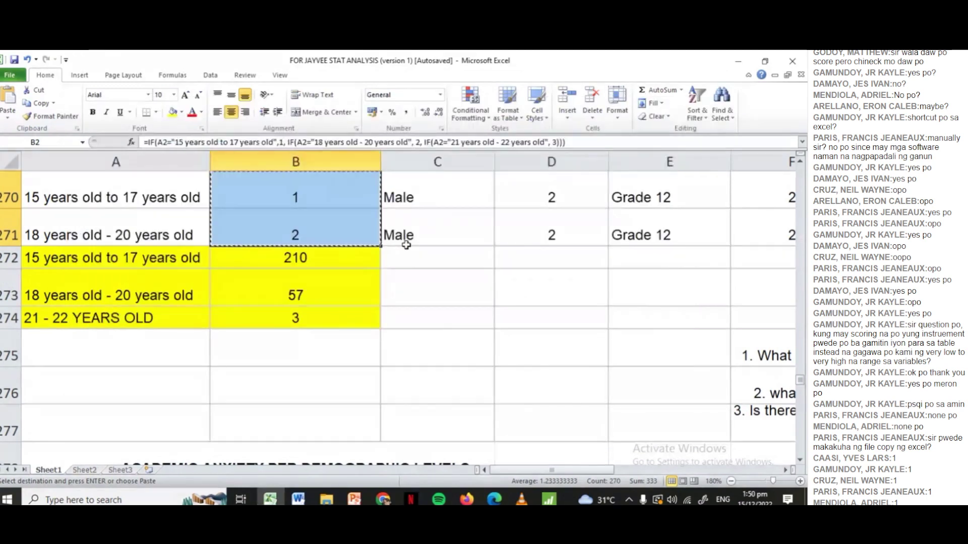
pyautogui.moveTo(418, 228)
pyautogui.mouseDown()
pyautogui.moveTo(419, 61)
pyautogui.moveTo(424, 216)
pyautogui.mouseUp()
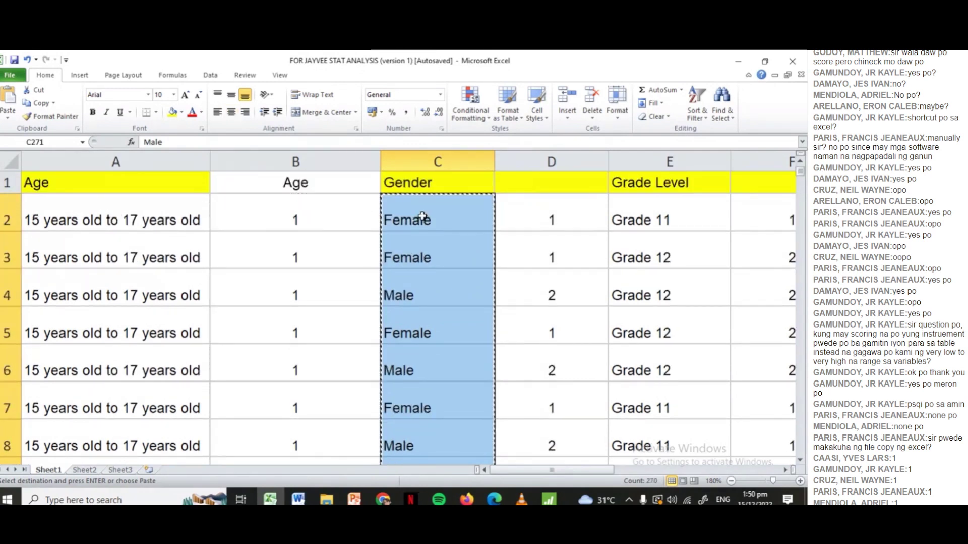
pyautogui.hotkey('ctrl', 'c')
pyautogui.hotkey('alt', 'Tab')
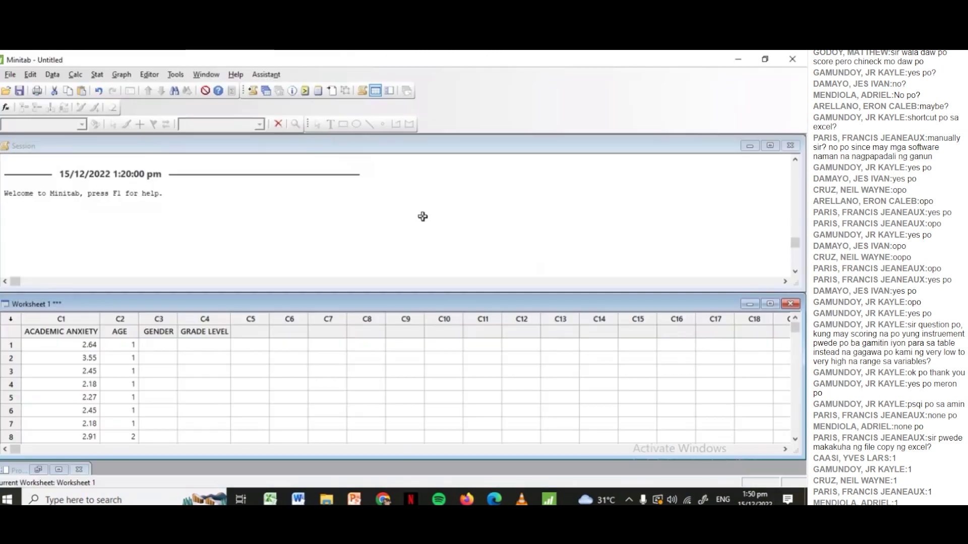
pyautogui.click(154, 346)
pyautogui.hotkey('ctrl', 'v')
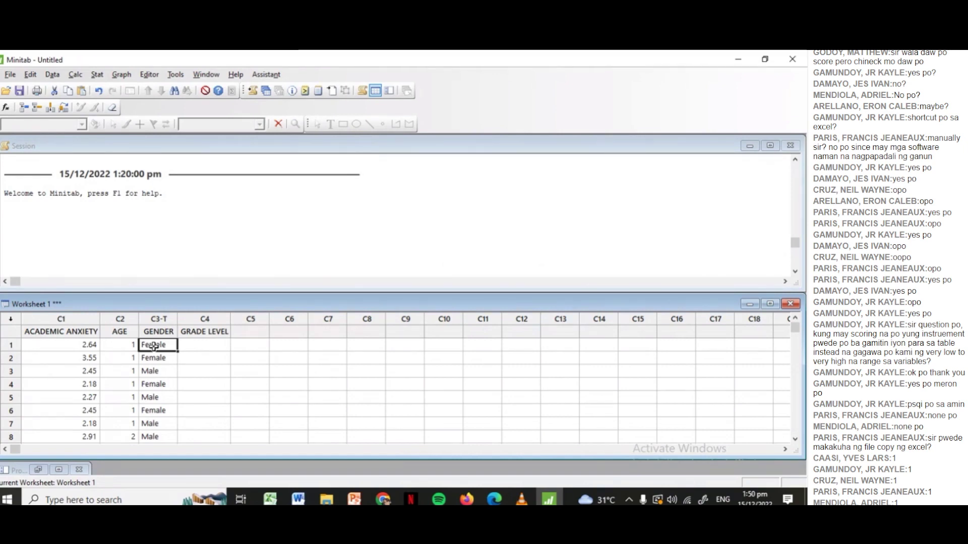
# Step: Copy the grade levels in E2:E271 from Excel and paste them into Minitab's GRADE LEVEL column, starting at row 1
pyautogui.hotkey('alt', 'Tab')
pyautogui.hotkey('ctrl', 'c')
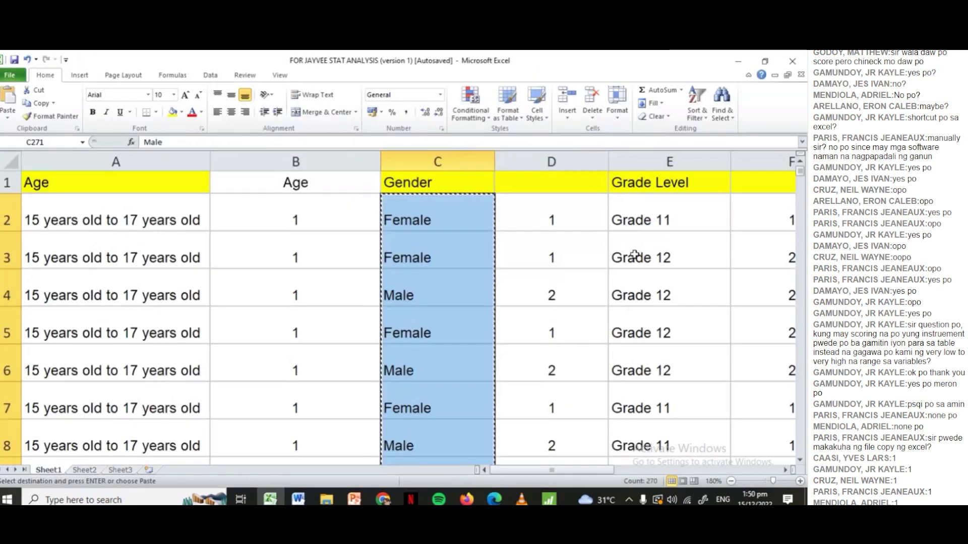
pyautogui.moveTo(640, 219); pyautogui.dragTo(682, 211)
pyautogui.hotkey('ctrl', 'c')
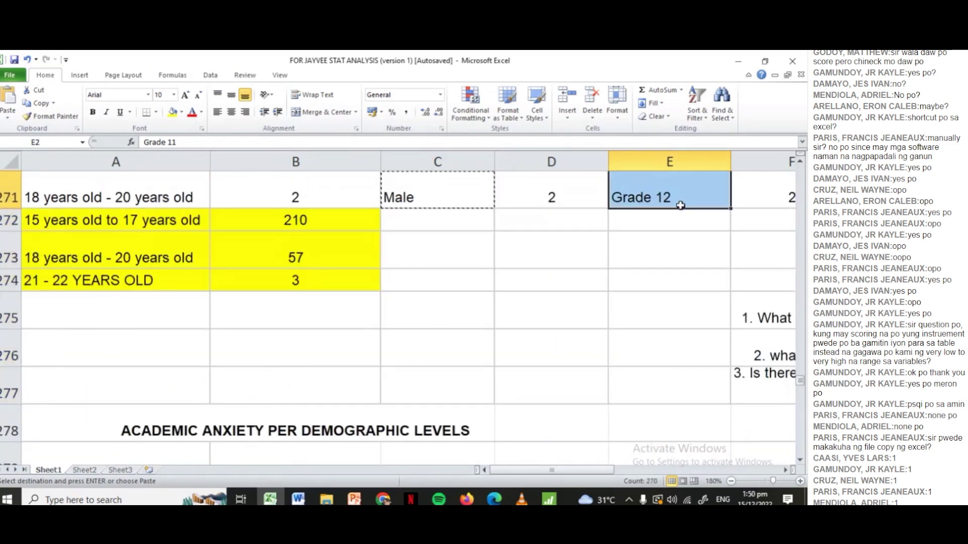
pyautogui.hotkey('alt', 'Tab')
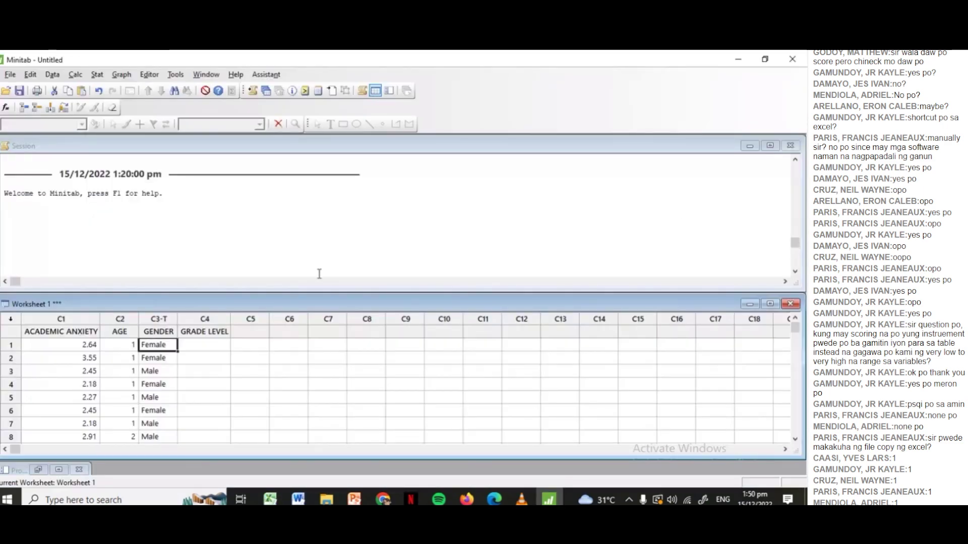
pyautogui.click(204, 346)
pyautogui.hotkey('ctrl', 'v')
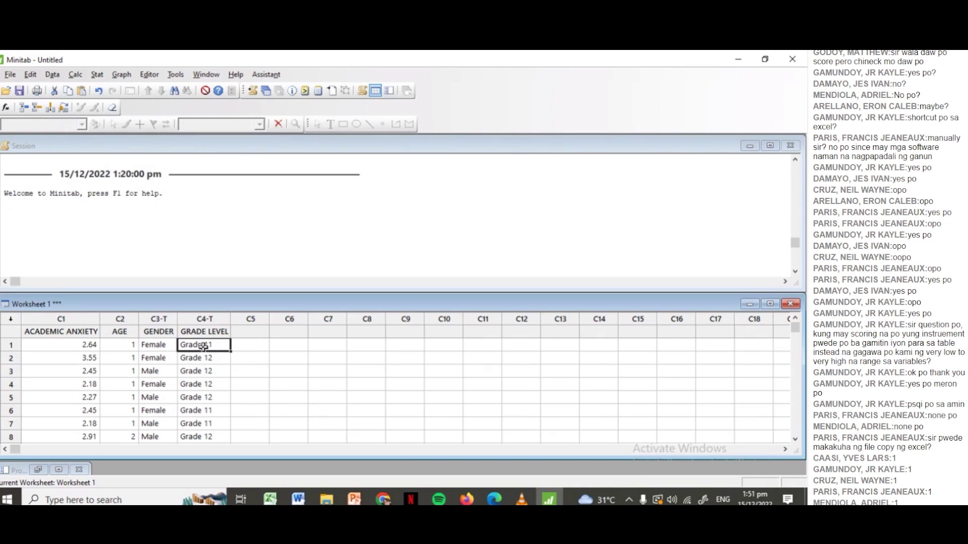
# Step: Start an Outlier Test from the basic statistics and choose ACADEMIC ANXIETY as its variable
pyautogui.click(97, 75)
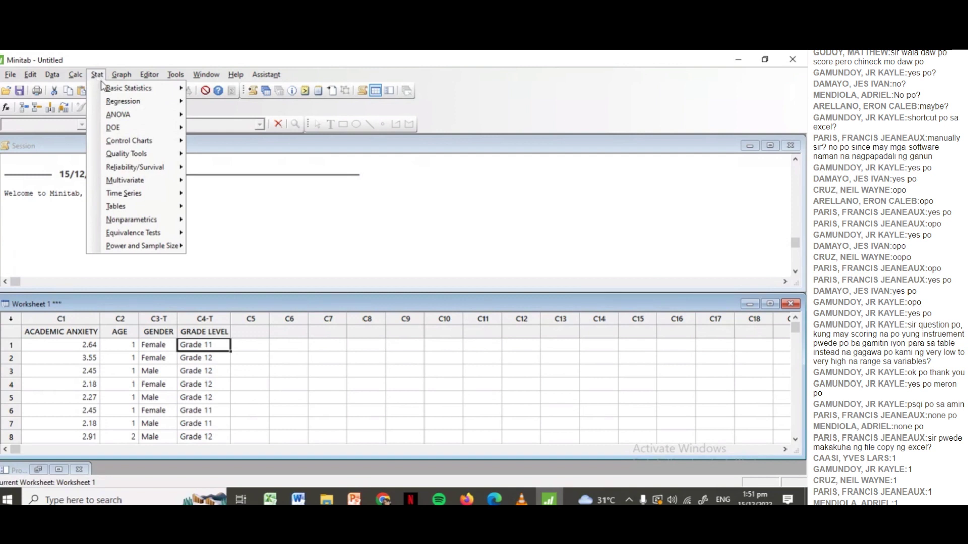
pyautogui.moveTo(106, 92)
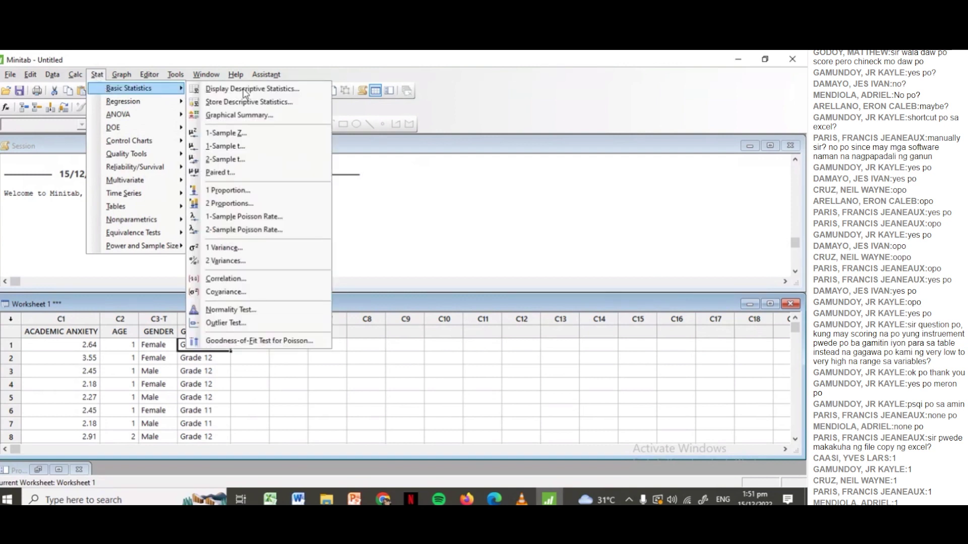
pyautogui.click(272, 323)
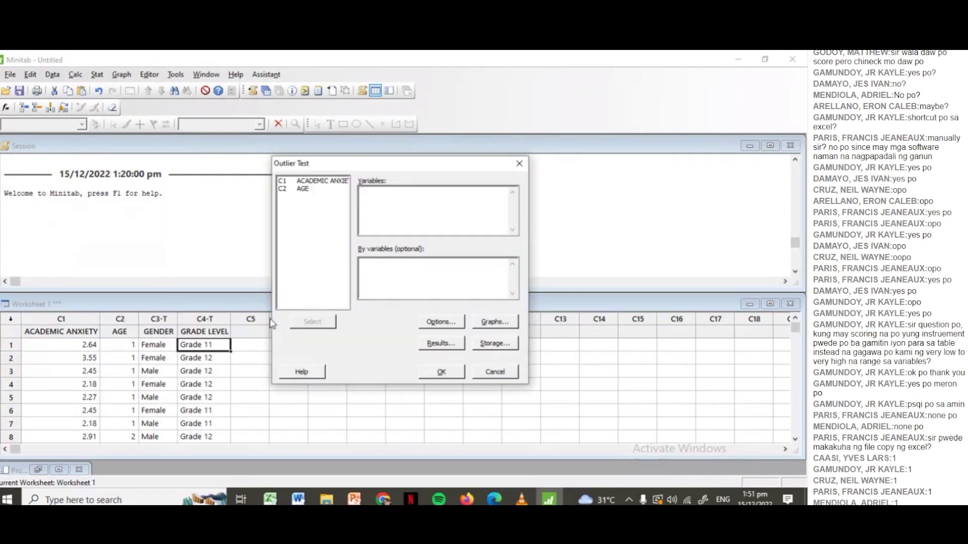
pyautogui.doubleClick(320, 183)
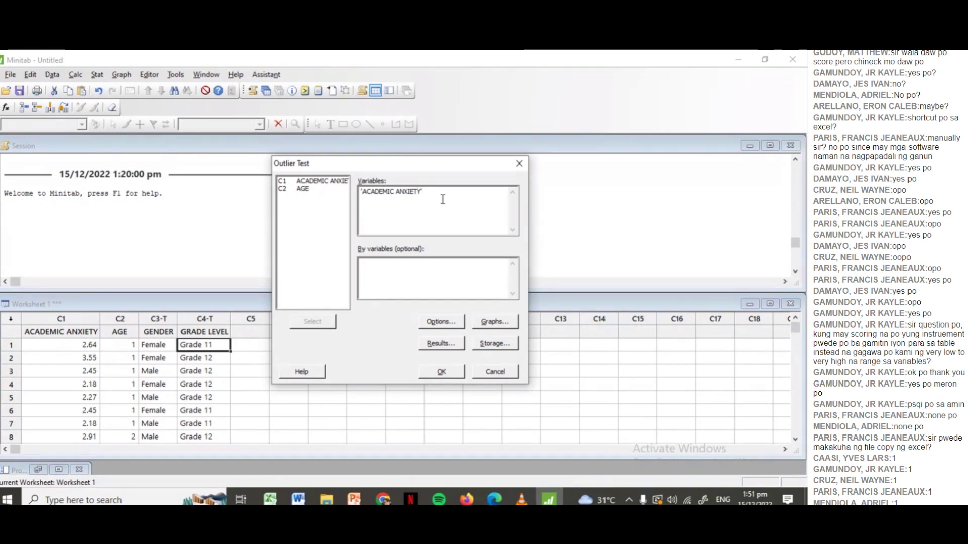
# Step: Configure a Grubbs test at significance level 0.05 for whether the smallest or largest value is an outlier, with an outlier plot
pyautogui.click(447, 321)
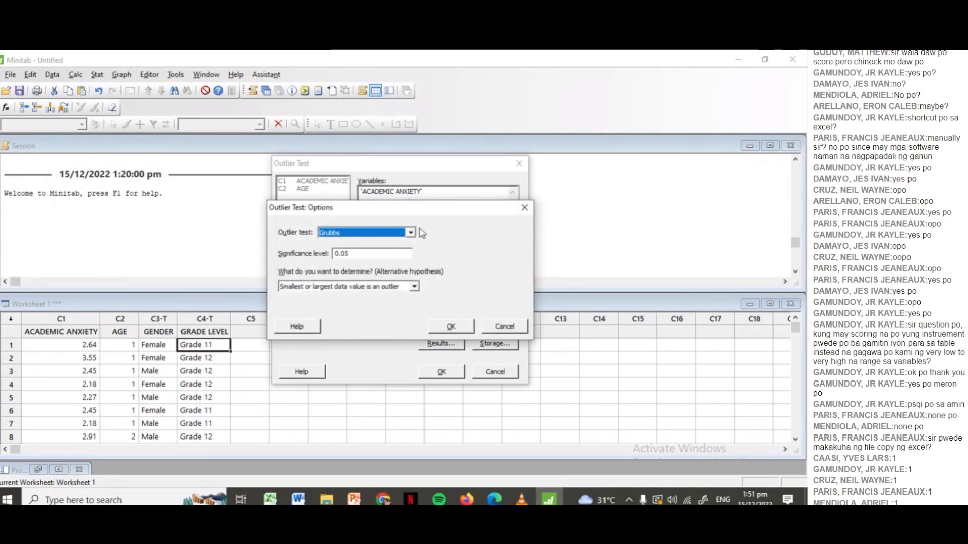
pyautogui.click(394, 252)
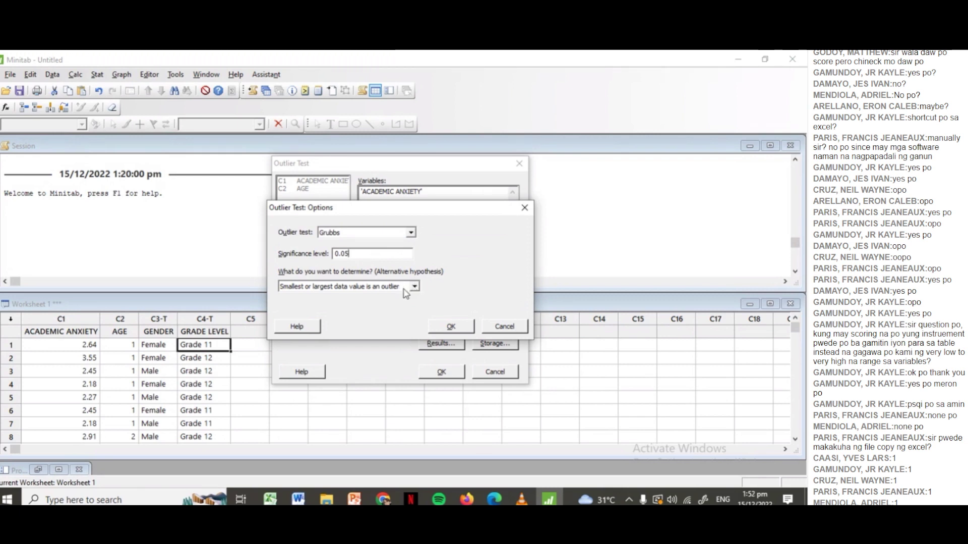
pyautogui.click(454, 327)
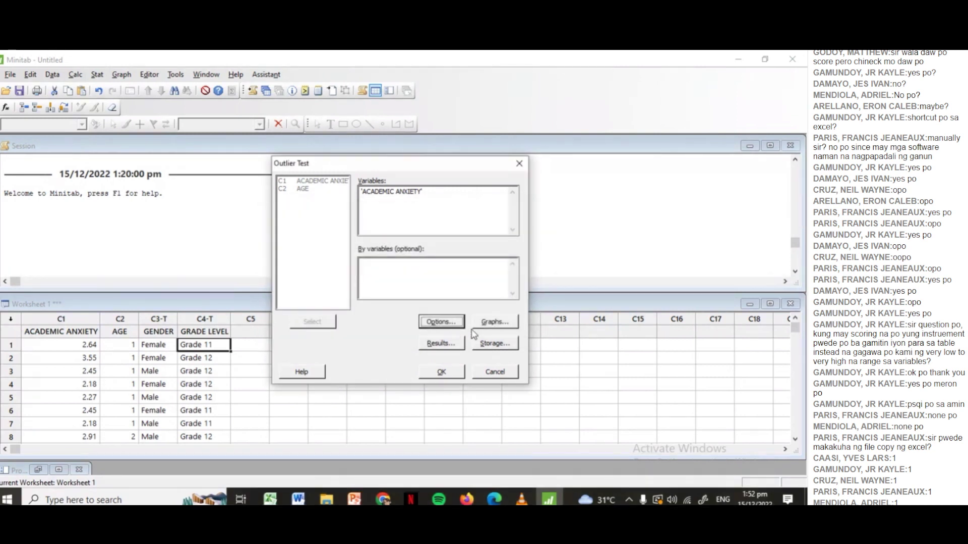
pyautogui.click(490, 325)
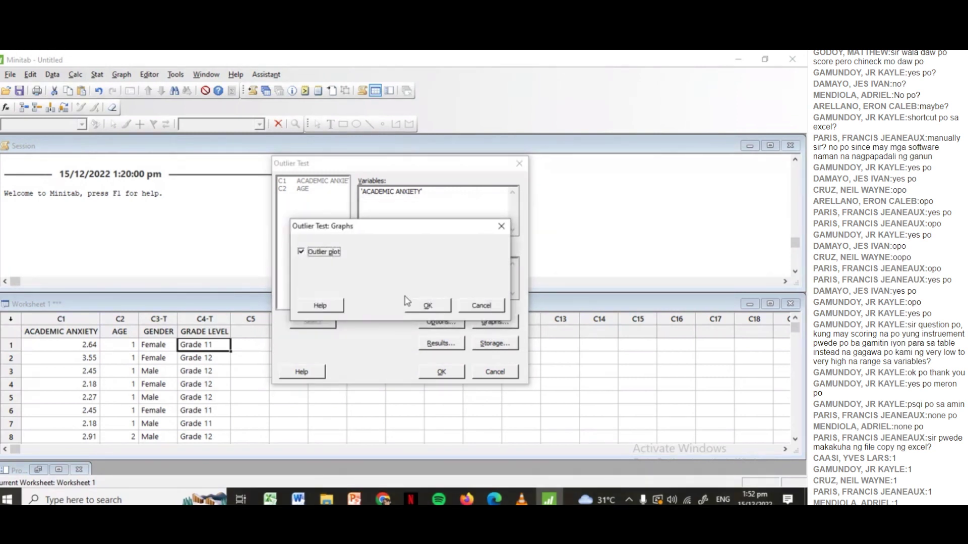
pyautogui.click(428, 305)
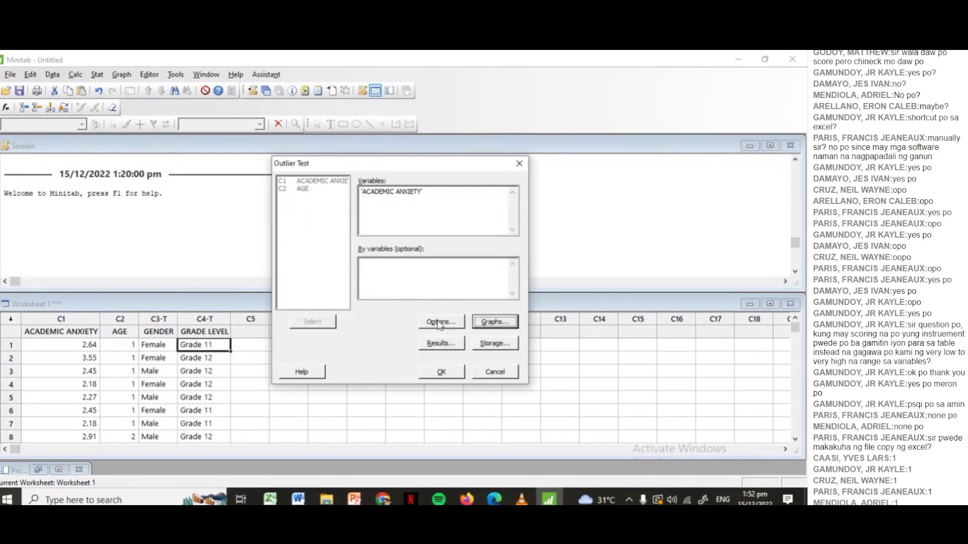
# Step: Run the outlier test on ACADEMIC ANXIETY with Method, Test and Outlier included in the results, and minimize the resulting plot
pyautogui.click(442, 343)
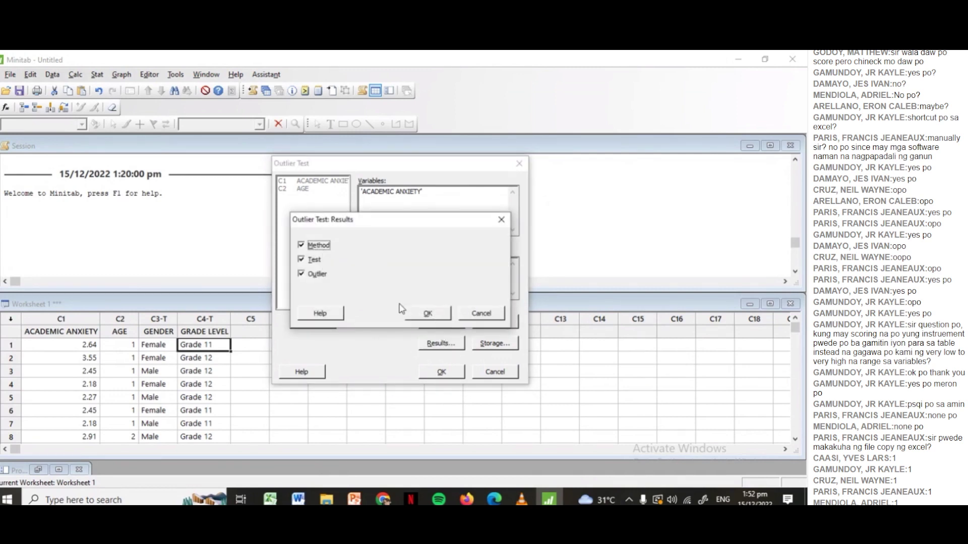
pyautogui.click(426, 314)
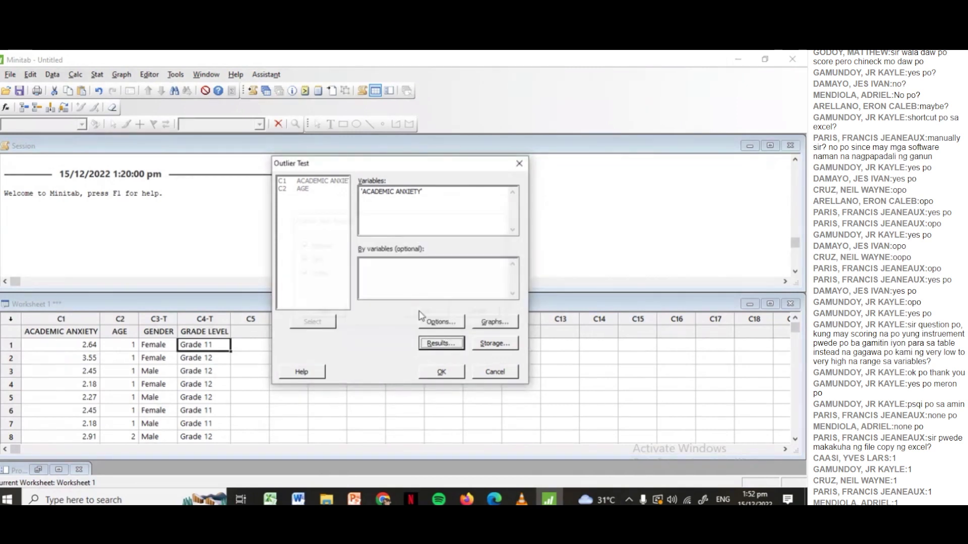
pyautogui.click(441, 373)
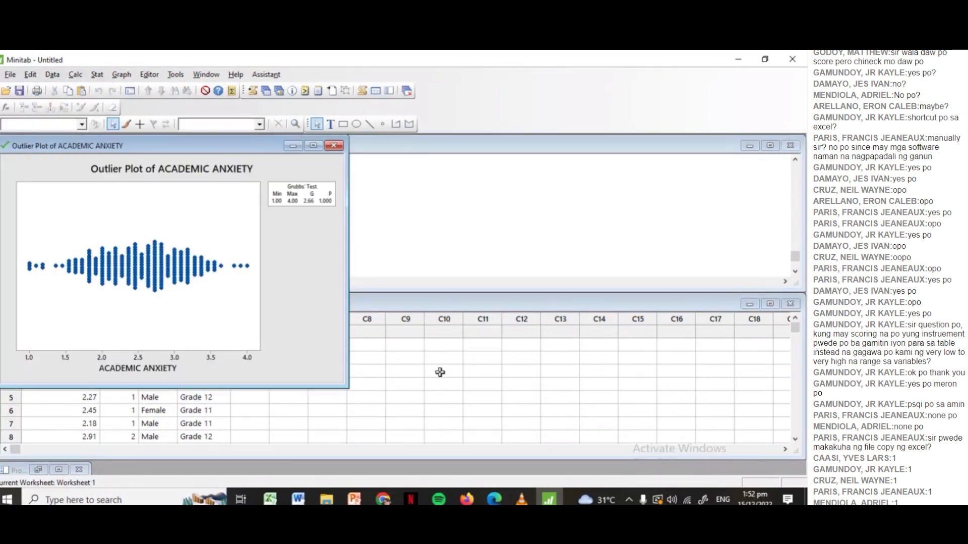
pyautogui.click(293, 147)
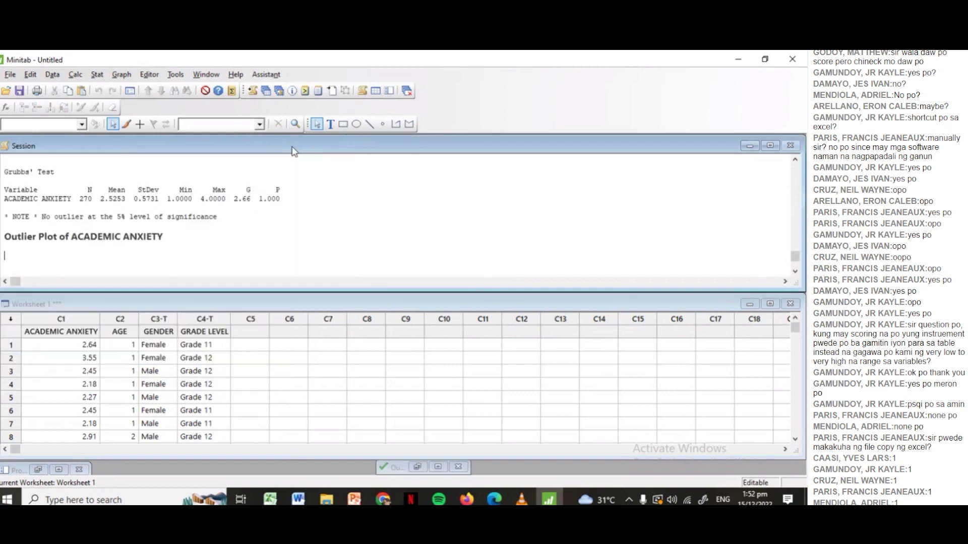
# Step: Create a With Fit histogram of ACADEMIC ANXIETY and minimize the graph window
pyautogui.click(120, 74)
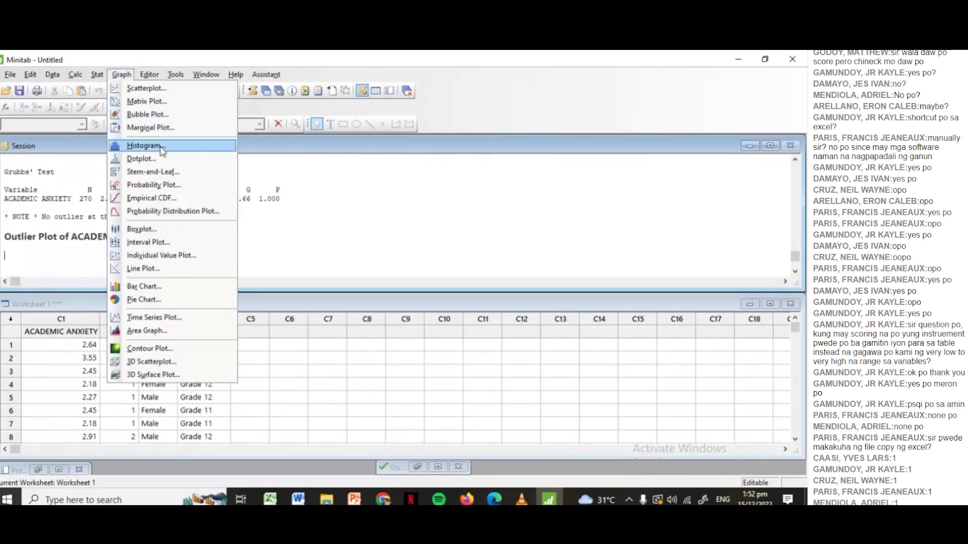
pyautogui.click(162, 147)
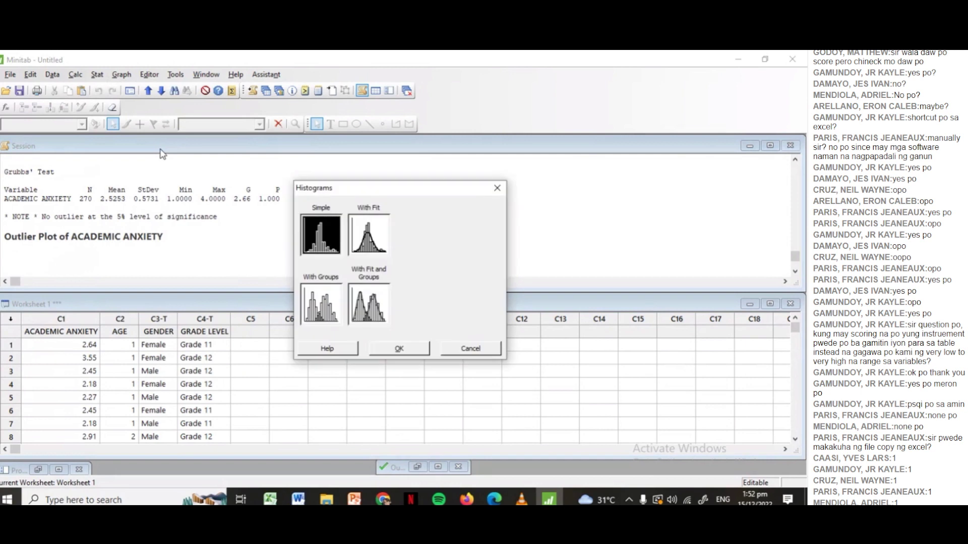
pyautogui.click(379, 249)
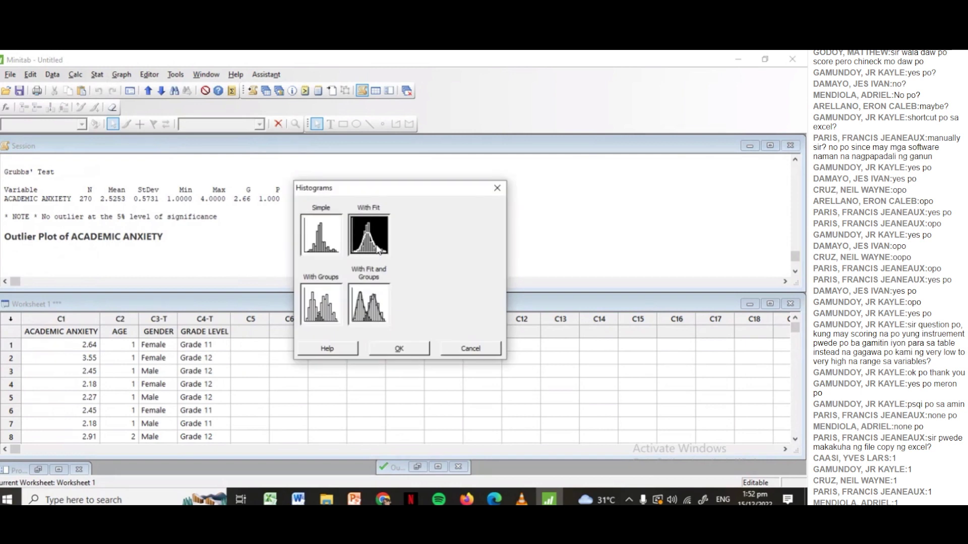
pyautogui.click(411, 348)
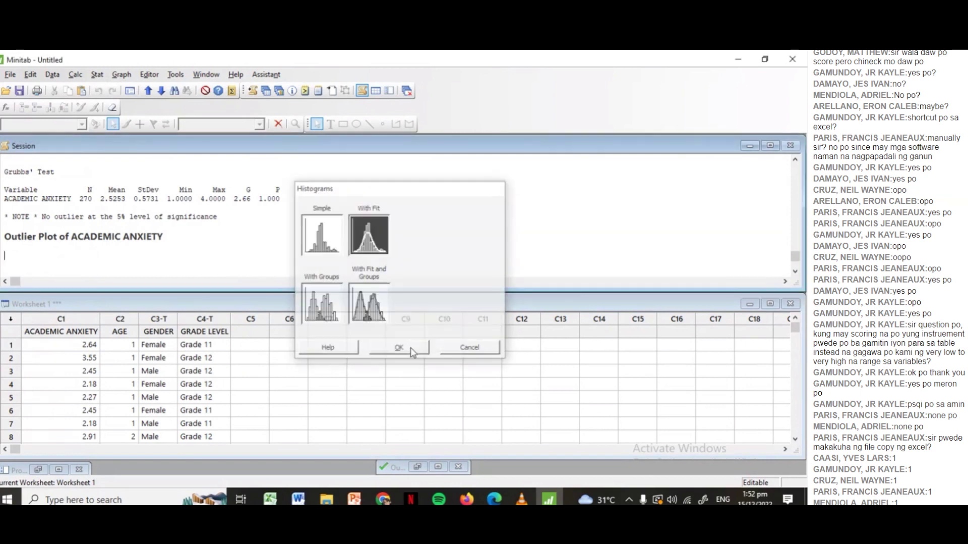
pyautogui.doubleClick(304, 197)
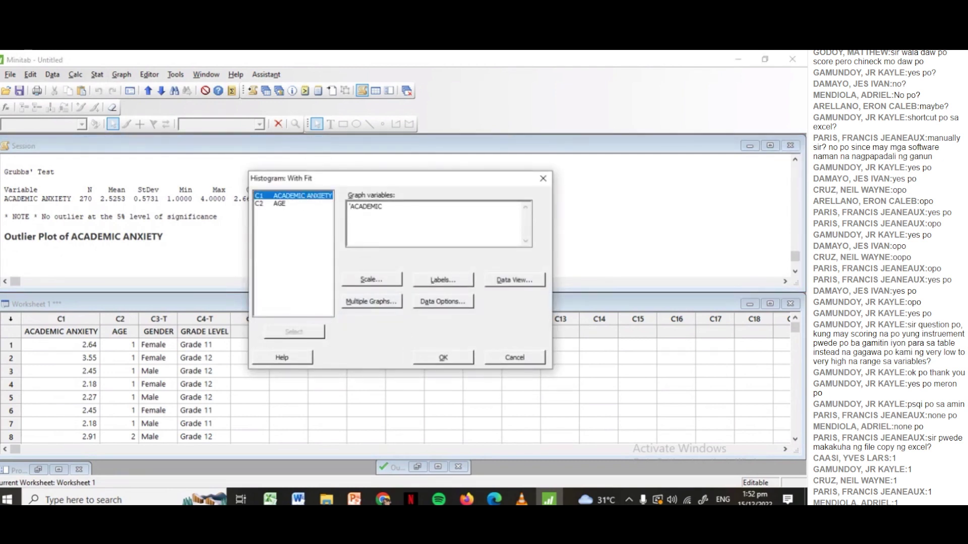
pyautogui.click(443, 357)
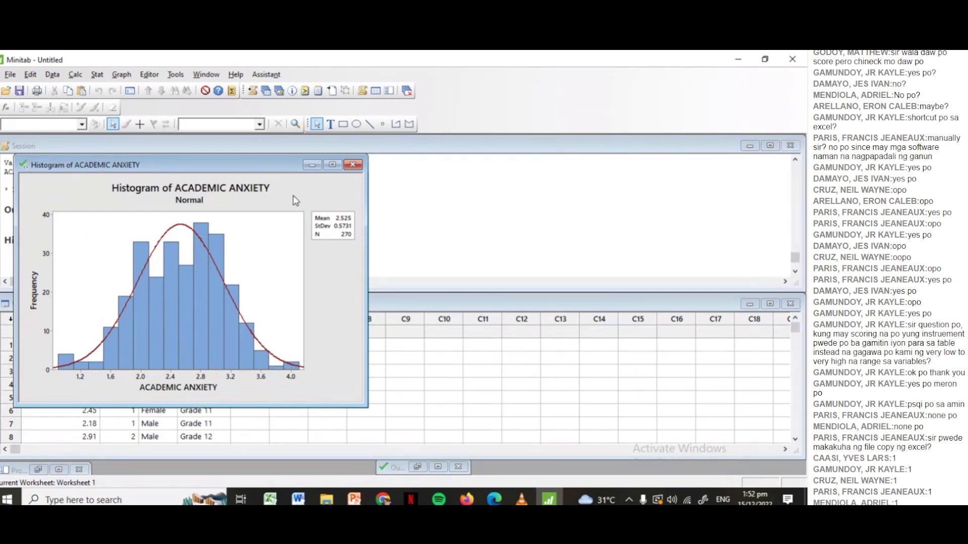
pyautogui.click(312, 167)
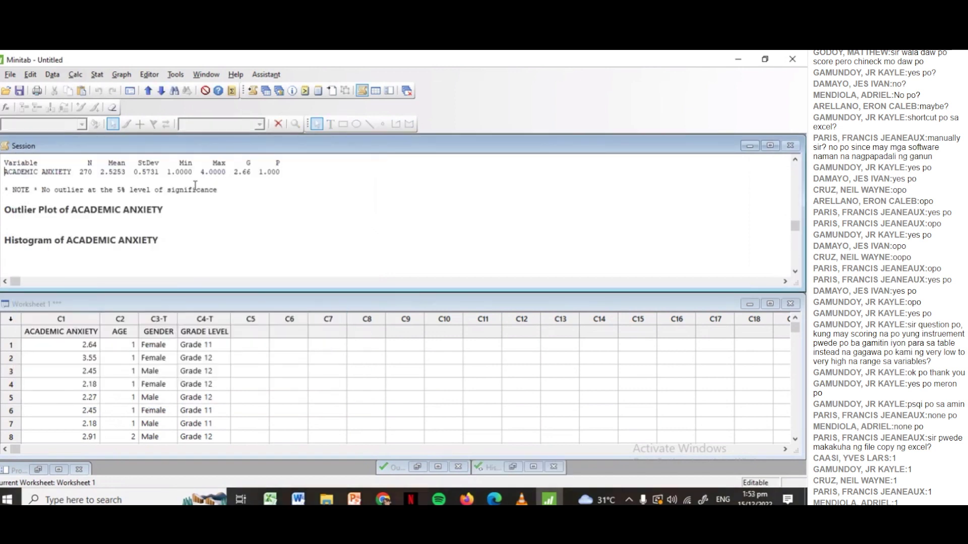
# Step: Review the outlier test's hypotheses, significance level and Grubbs' Test results in the session output
pyautogui.scroll(2, 195, 185)
pyautogui.scroll(2, 195, 185)
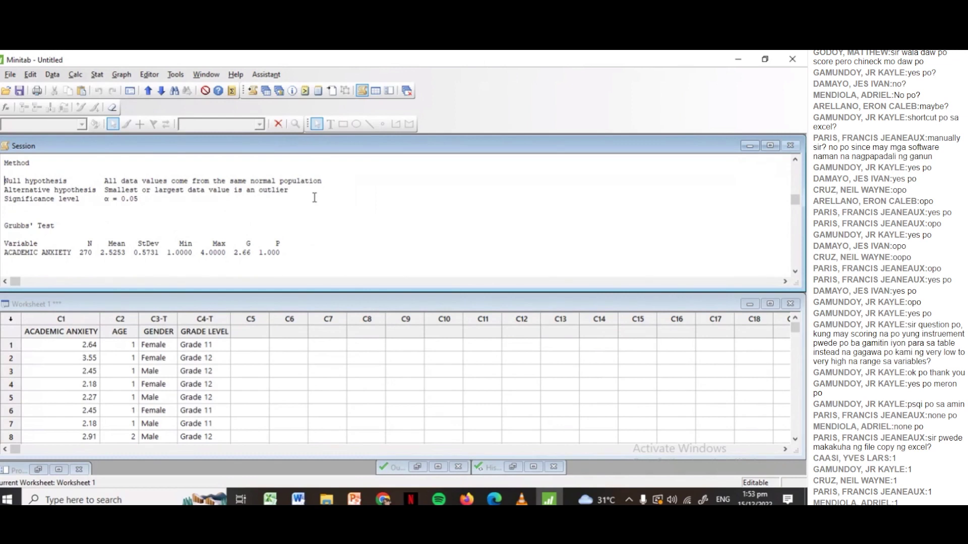
pyautogui.press('Down')
pyautogui.press('Down')
pyautogui.press('Down')
pyautogui.press('Down')
pyautogui.press('Down')
pyautogui.press('Down')
pyautogui.press('Down')
pyautogui.press('Down')
pyautogui.press('Right')
pyautogui.press('Right')
pyautogui.press('Right')
pyautogui.press('Right')
pyautogui.press('Right')
pyautogui.press('Right')
pyautogui.press('Right')
pyautogui.press('Right')
pyautogui.press('Right')
pyautogui.press('Right')
pyautogui.press('Right')
pyautogui.press('Right')
pyautogui.press('Right')
pyautogui.press('Right')
pyautogui.press('Right')
pyautogui.press('Right')
pyautogui.press('Right')
pyautogui.press('Right')
# Step: Switch to the BigBlueButton conference in Firefox to check the public chat replies, and return to Minitab
pyautogui.hotkey('alt', 'Tab')
pyautogui.hotkey('alt', 'Tab')
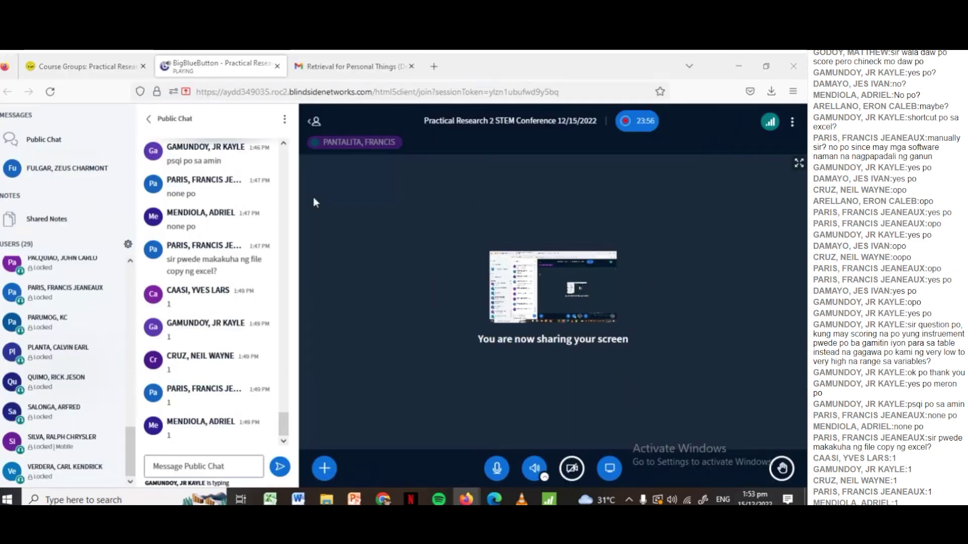
pyautogui.hotkey('alt', 'Tab')
pyautogui.hotkey('alt', 'Tab')
pyautogui.hotkey('alt', 'Tab')
pyautogui.hotkey('alt', 'Tab')
pyautogui.hotkey('alt', 'Tab')
pyautogui.hotkey('alt', 'Tab')
pyautogui.hotkey('alt', 'Tab')
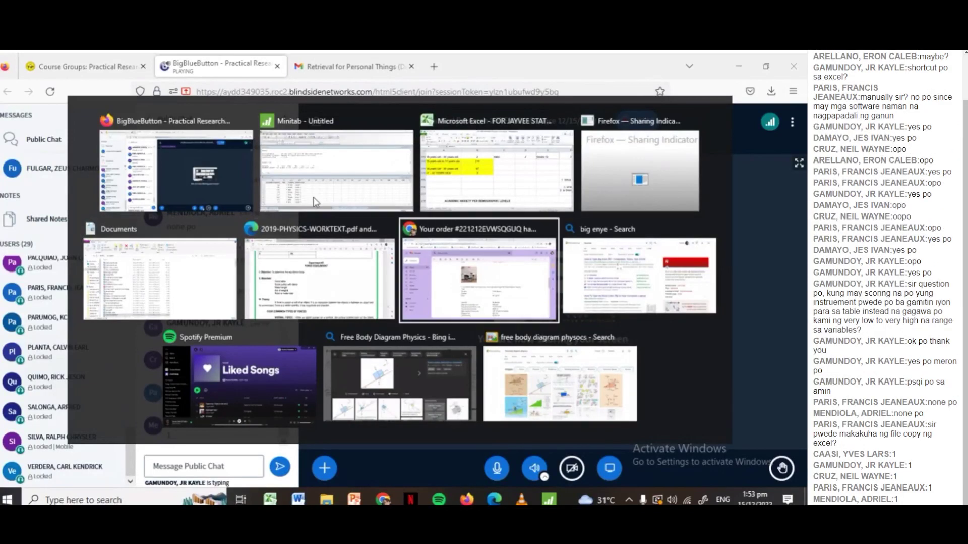
pyautogui.hotkey('alt', 'Tab')
pyautogui.hotkey('alt', 'Tab')
pyautogui.hotkey('alt', 'Tab')
pyautogui.hotkey('alt', 'Tab')
pyautogui.hotkey('alt', 'Tab')
pyautogui.hotkey('alt', 'Tab')
pyautogui.hotkey('alt', 'Tab')
pyautogui.hotkey('alt', 'Tab')
pyautogui.hotkey('alt', 'Tab')
pyautogui.hotkey('alt', 'Tab')
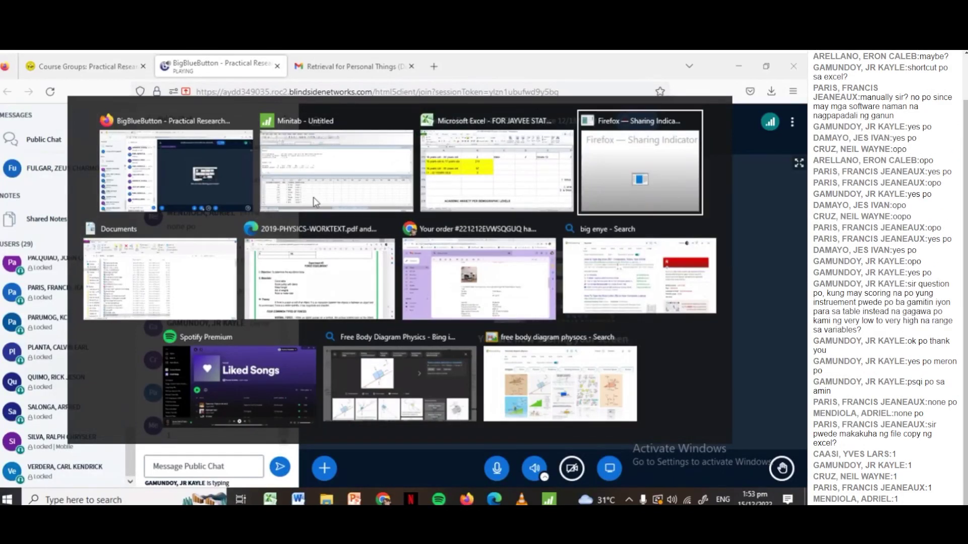
pyautogui.hotkey('alt', 'Tab')
pyautogui.hotkey('alt', 'Tab')
pyautogui.hotkey('alt', 'Tab')
pyautogui.hotkey('alt', 'Tab')
pyautogui.hotkey('alt', 'Tab')
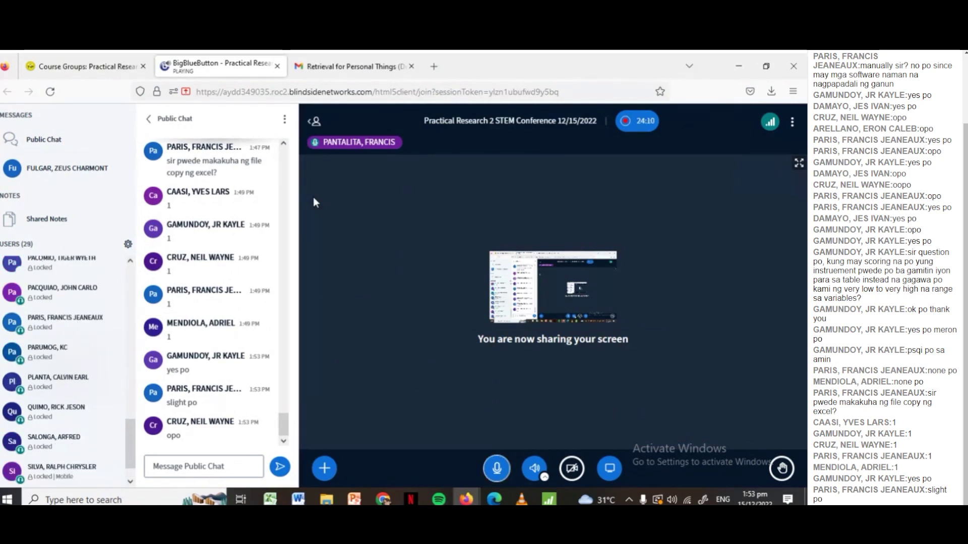
pyautogui.hotkey('alt', 'Tab')
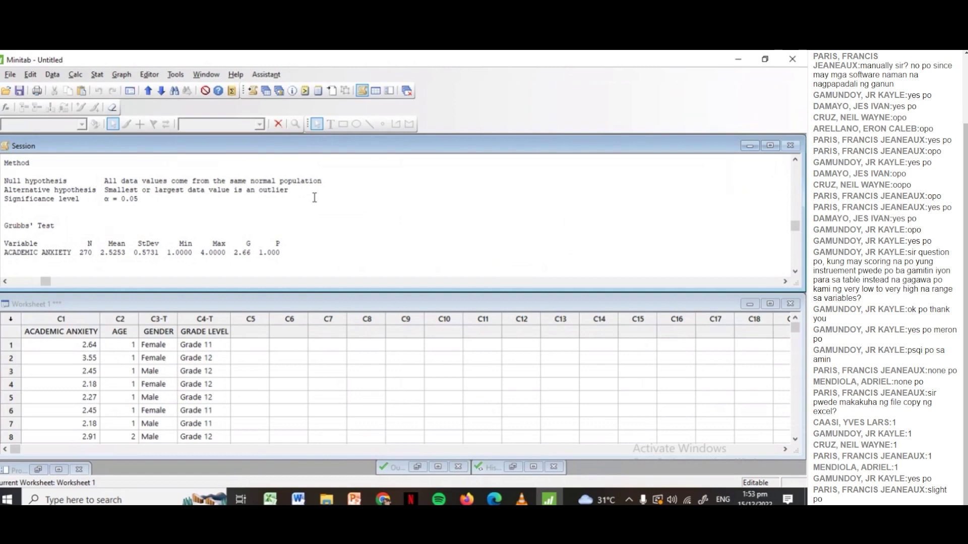
# Step: Switch to the statistical analysis workbook in Excel and look across row 2 to the academic anxiety averages and levels
pyautogui.press('Right')
pyautogui.press('Right')
pyautogui.press('Right')
pyautogui.hotkey('alt', 'Tab')
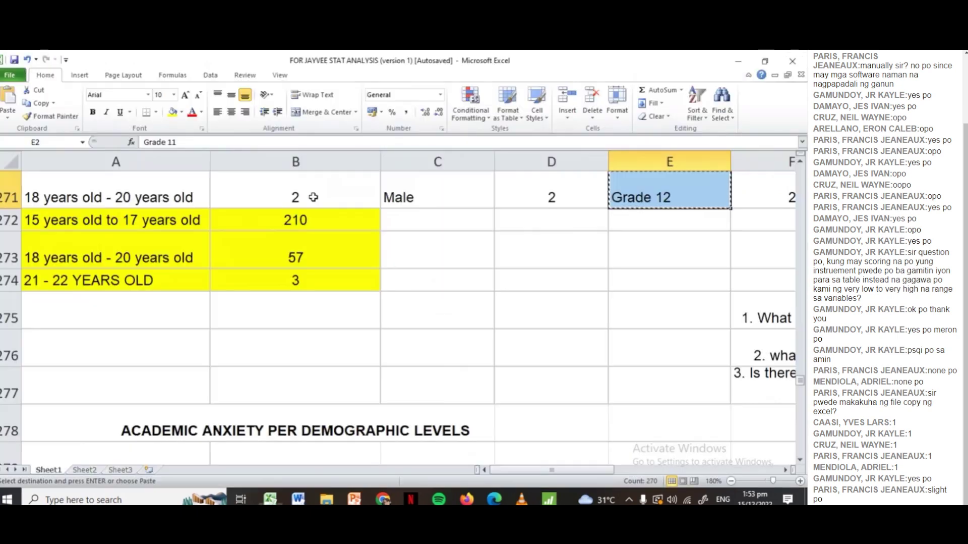
pyautogui.press('Right')
pyautogui.press('Right')
pyautogui.press('Right')
pyautogui.press('Right')
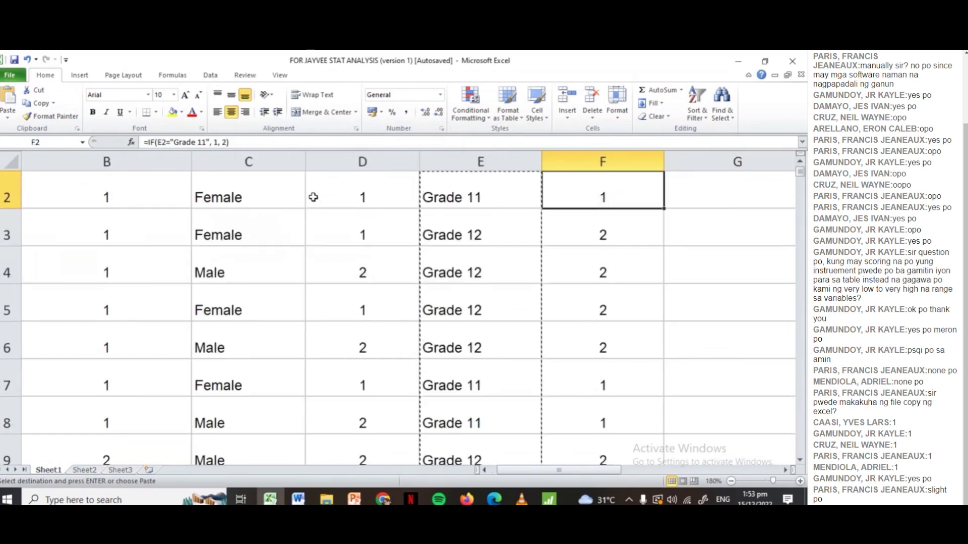
pyautogui.press('Right')
pyautogui.press('Right')
pyautogui.press('Right')
pyautogui.press('Right')
pyautogui.press('Right')
pyautogui.press('Right')
pyautogui.press('Right')
pyautogui.press('Right')
pyautogui.press('Right')
pyautogui.press('Right')
pyautogui.press('Right')
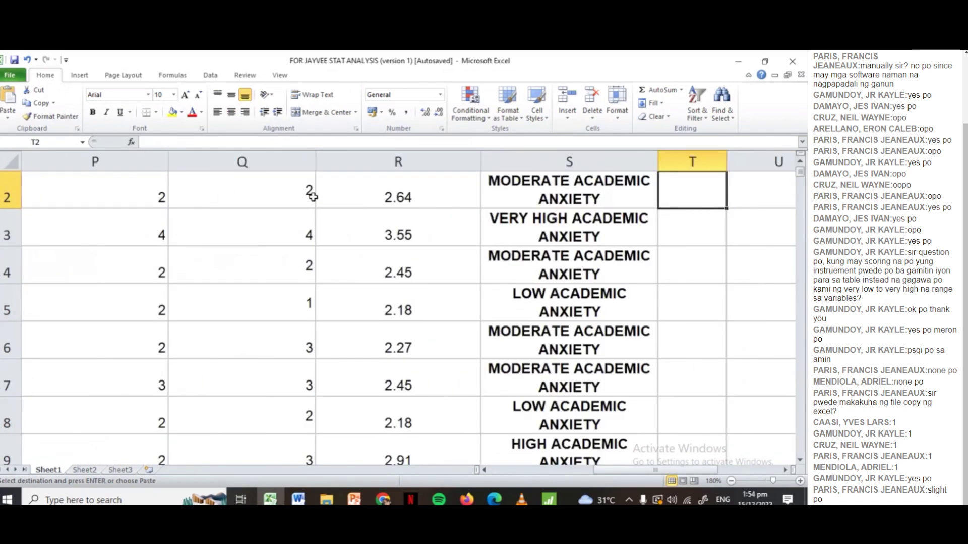
# Step: Examine the academic anxiety averages in column R down to the overall mean and standard deviation in row 272
pyautogui.press('Left')
pyautogui.press('Left')
pyautogui.press('Down')
pyautogui.press('Down')
pyautogui.press('Down')
pyautogui.press('Down')
pyautogui.press('Down')
pyautogui.press('Down')
pyautogui.press('Down')
pyautogui.press('Down')
pyautogui.press('Down')
pyautogui.press('Down')
pyautogui.press('Down')
pyautogui.press('Down')
pyautogui.press('Down')
pyautogui.press('Down')
pyautogui.press('Down')
pyautogui.press('Down')
pyautogui.press('Down')
pyautogui.press('Down')
pyautogui.press('Down')
pyautogui.press('Down')
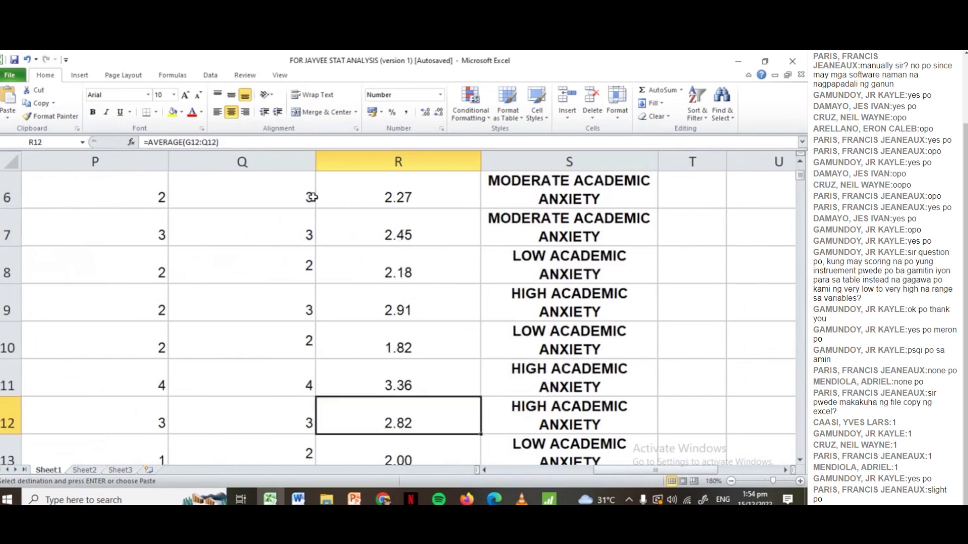
pyautogui.press('Down')
pyautogui.press('Down')
pyautogui.press('Down')
pyautogui.press('Down')
pyautogui.press('Down')
pyautogui.press('Down')
pyautogui.press('Down')
pyautogui.press('Down')
pyautogui.press('Down')
pyautogui.press('Down')
pyautogui.press('Down')
pyautogui.press('Down')
pyautogui.press('Down')
pyautogui.press('Down')
pyautogui.press('Down')
pyautogui.press('Down')
pyautogui.press('Down')
pyautogui.press('Down')
pyautogui.press('Down')
pyautogui.press('Down')
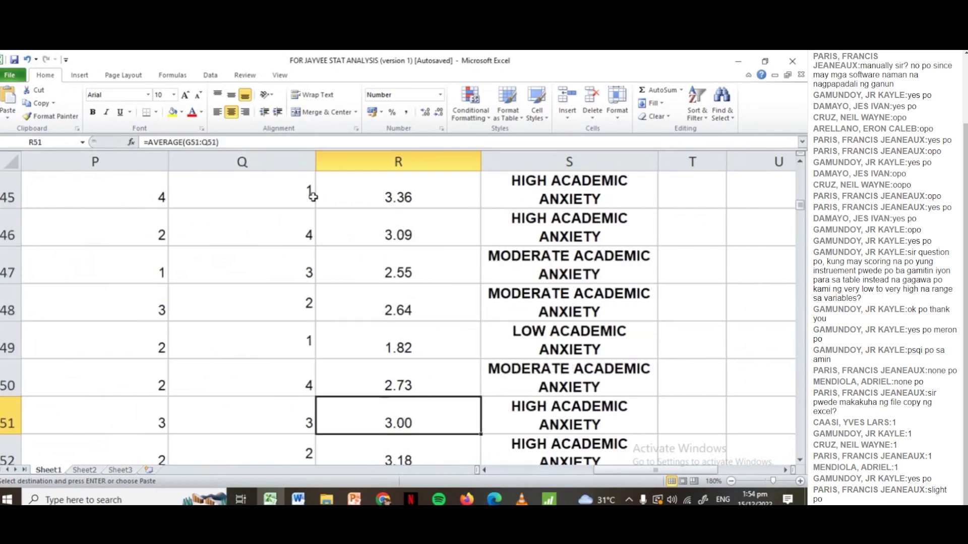
pyautogui.press('Down')
pyautogui.press('Down')
pyautogui.press('Down')
pyautogui.press('Down')
pyautogui.press('Down')
pyautogui.press('Down')
pyautogui.press('Down')
pyautogui.press('Down')
pyautogui.press('Down')
pyautogui.press('Down')
pyautogui.press('Down')
pyautogui.press('Down')
pyautogui.press('Down')
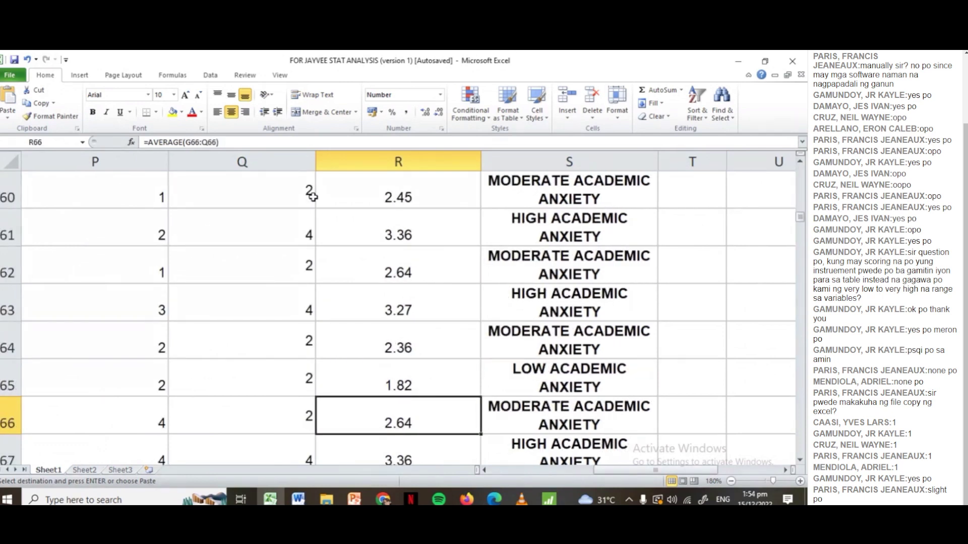
pyautogui.press('Down')
pyautogui.press('Down')
pyautogui.press('Down')
pyautogui.press('Down')
pyautogui.press('Down')
pyautogui.press('Down')
pyautogui.press('Down')
pyautogui.press('Down')
pyautogui.press('Down')
pyautogui.press('Down')
pyautogui.press('Down')
pyautogui.press('Down')
pyautogui.press('Down')
pyautogui.press('Down')
pyautogui.press('Down')
pyautogui.press('Down')
pyautogui.press('Down')
pyautogui.press('Down')
pyautogui.press('Down')
pyautogui.press('Down')
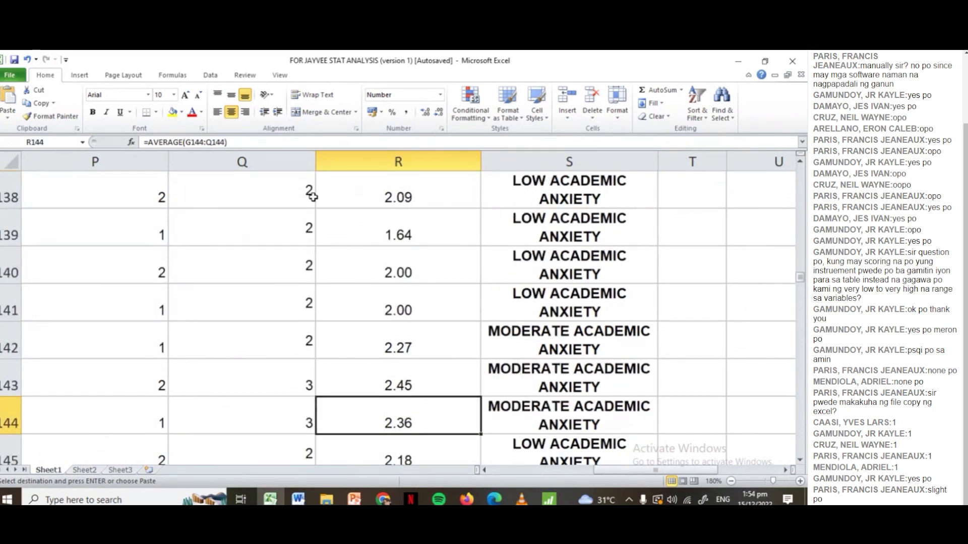
pyautogui.press('Down')
pyautogui.press('Down')
pyautogui.press('Down')
pyautogui.press('Down')
pyautogui.press('Down')
pyautogui.press('Down')
pyautogui.press('Down')
pyautogui.press('Down')
pyautogui.press('Down')
pyautogui.press('Down')
pyautogui.press('Down')
pyautogui.press('Down')
pyautogui.press('Down')
pyautogui.press('Down')
pyautogui.press('Down')
pyautogui.press('Down')
pyautogui.press('Down')
pyautogui.press('Down')
pyautogui.press('Down')
pyautogui.press('Down')
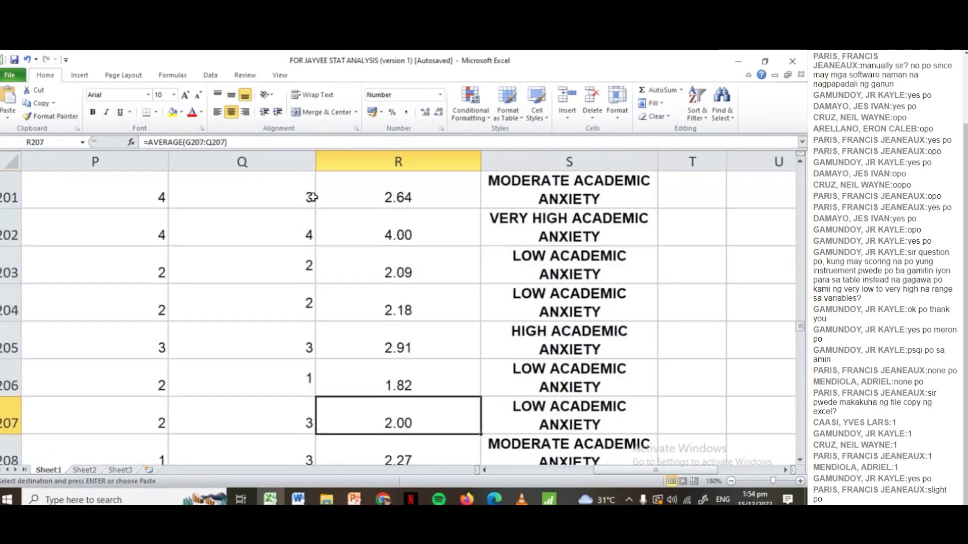
pyautogui.press('Down')
pyautogui.press('Down')
pyautogui.press('Down')
pyautogui.press('Down')
pyautogui.press('Down')
pyautogui.press('Down')
pyautogui.press('Down')
pyautogui.press('Down')
pyautogui.press('Down')
pyautogui.press('Down')
pyautogui.press('Down')
pyautogui.press('Down')
pyautogui.press('Down')
pyautogui.press('Down')
pyautogui.press('Down')
pyautogui.press('Down')
pyautogui.press('Down')
pyautogui.press('Down')
pyautogui.press('Down')
pyautogui.press('Down')
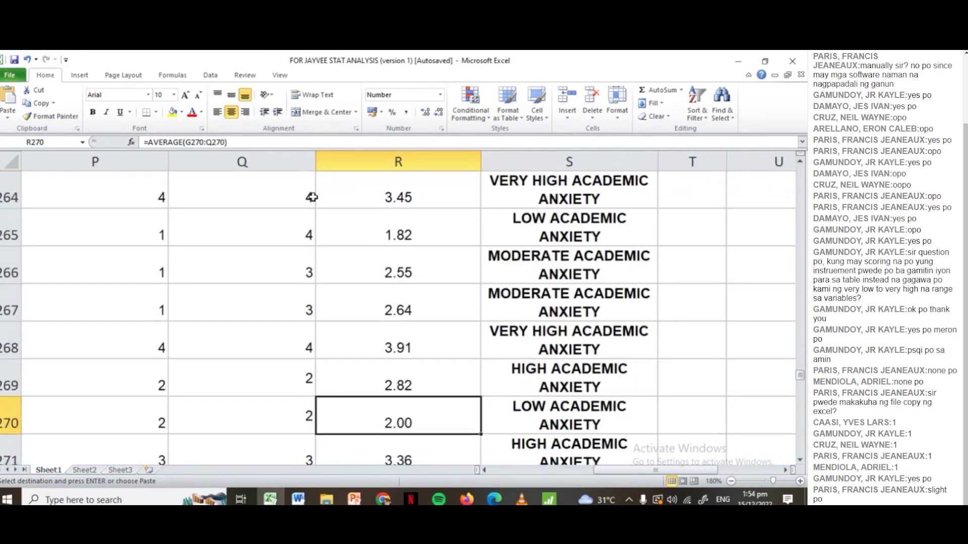
pyautogui.press('Up')
pyautogui.press('Up')
pyautogui.press('Up')
pyautogui.press('Up')
pyautogui.press('Up')
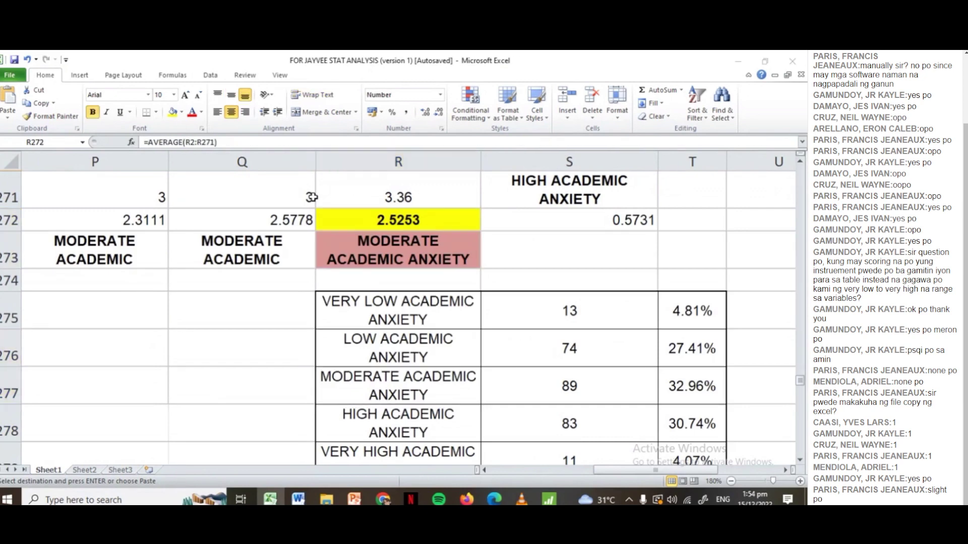
# Step: Switch back to Minitab and read along the ACADEMIC ANXIETY row of the Grubbs' Test table to the G statistic
pyautogui.hotkey('alt', 'Tab')
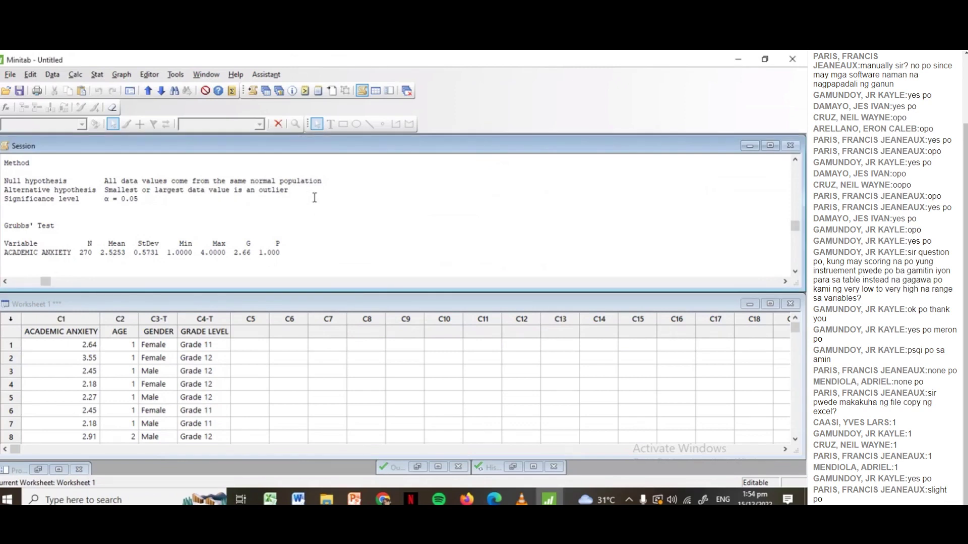
pyautogui.press('Right')
pyautogui.press('Right')
pyautogui.press('Right')
pyautogui.press('Right')
pyautogui.press('Right')
pyautogui.press('Right')
pyautogui.press('Right')
pyautogui.press('Right')
pyautogui.press('Right')
pyautogui.press('Right')
pyautogui.press('Right')
pyautogui.press('Right')
pyautogui.press('Right')
pyautogui.press('Right')
pyautogui.press('Right')
pyautogui.press('Right')
pyautogui.press('Right')
pyautogui.press('Right')
pyautogui.press('Right')
pyautogui.press('Right')
pyautogui.press('Right')
pyautogui.press('Right')
pyautogui.press('Right')
pyautogui.press('Right')
pyautogui.press('Right')
pyautogui.press('Right')
pyautogui.press('Right')
pyautogui.press('Right')
pyautogui.press('Right')
pyautogui.press('Right')
pyautogui.press('Right')
pyautogui.press('Right')
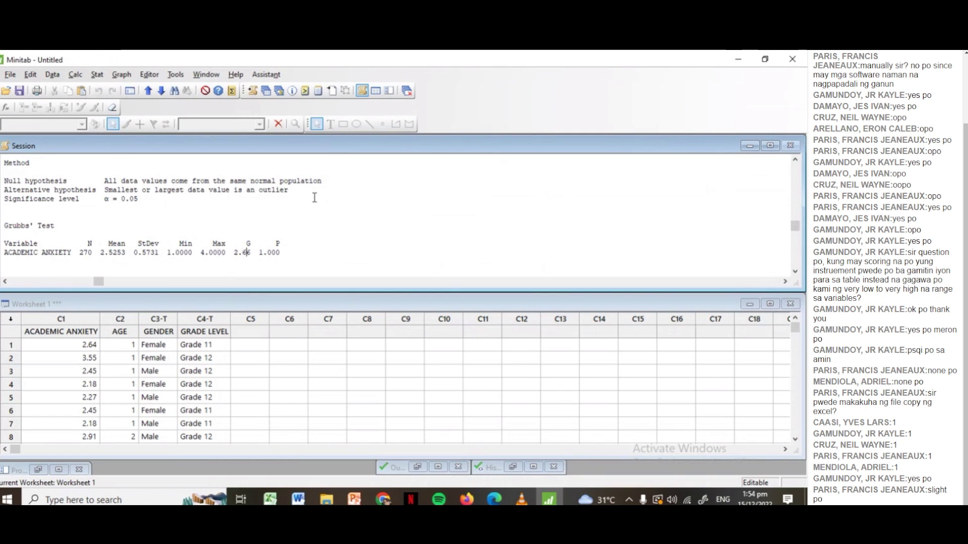
# Step: Read along the ACADEMIC ANXIETY row of the Grubbs' Test table from the G statistic to the P value
pyautogui.press('Right')
pyautogui.press('Right')
pyautogui.press('Right')
pyautogui.press('Right')
pyautogui.press('Right')
pyautogui.press('Right')
pyautogui.press('Right')
pyautogui.press('Right')
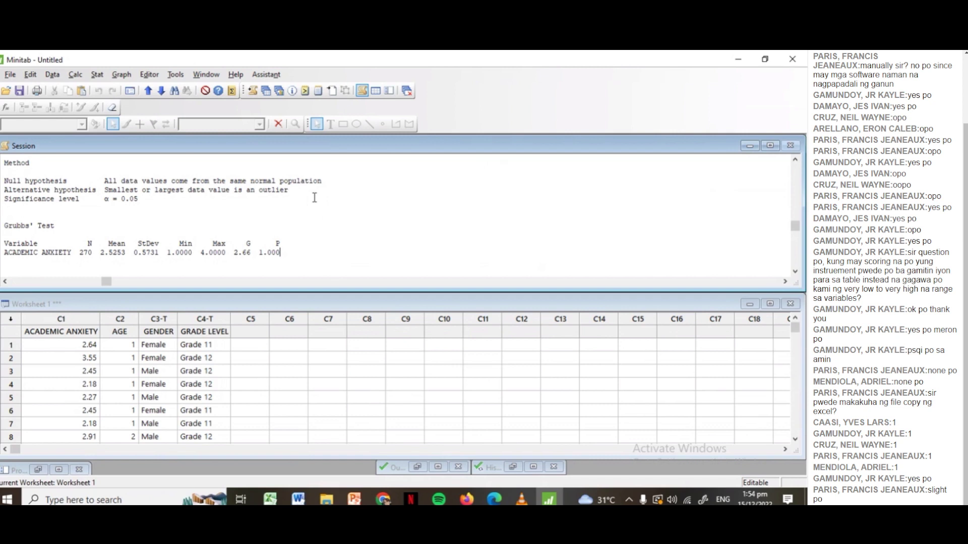
# Step: Review the null and alternative hypotheses in the outlier test's Method section, and return to the Grubbs' Test results
pyautogui.press('Home')
pyautogui.press('Up')
pyautogui.press('Up')
pyautogui.press('Up')
pyautogui.press('Up')
pyautogui.press('Up')
pyautogui.press('Up')
pyautogui.press('Up')
pyautogui.press('Up')
pyautogui.press('Right')
pyautogui.press('Right')
pyautogui.press('Right')
pyautogui.press('Right')
pyautogui.press('Right')
pyautogui.press('Right')
pyautogui.press('Right')
pyautogui.press('Right')
pyautogui.press('Right')
pyautogui.press('Right')
pyautogui.press('Right')
pyautogui.press('Right')
pyautogui.press('Right')
pyautogui.press('Right')
pyautogui.press('Right')
pyautogui.press('Right')
pyautogui.press('Right')
pyautogui.press('Right')
pyautogui.press('Right')
pyautogui.press('Right')
pyautogui.press('Right')
pyautogui.press('Down')
pyautogui.press('Down')
pyautogui.press('Down')
pyautogui.press('Down')
pyautogui.press('Down')
pyautogui.press('Down')
pyautogui.press('Down')
pyautogui.press('Down')
# Step: Highlight the NOTE line about outliers below the Grubbs' Test table, keeping the table in view
pyautogui.press('Home')
pyautogui.press('Down')
pyautogui.press('Down')
pyautogui.hotkey('shift', 'Right')
pyautogui.hotkey('shift', 'Right')
pyautogui.hotkey('shift', 'Right')
pyautogui.hotkey('shift', 'Right')
pyautogui.hotkey('shift', 'Right')
pyautogui.hotkey('shift', 'Right')
pyautogui.hotkey('shift', 'Right')
pyautogui.hotkey('shift', 'Right')
pyautogui.hotkey('shift', 'Right')
pyautogui.hotkey('shift', 'Right')
pyautogui.hotkey('shift', 'Right')
pyautogui.hotkey('shift', 'Right')
pyautogui.hotkey('shift', 'Right')
pyautogui.hotkey('shift', 'Right')
pyautogui.hotkey('shift', 'Right')
pyautogui.hotkey('shift', 'Right')
pyautogui.hotkey('shift', 'Right')
pyautogui.hotkey('shift', 'Right')
pyautogui.hotkey('shift', 'Right')
pyautogui.hotkey('shift', 'Right')
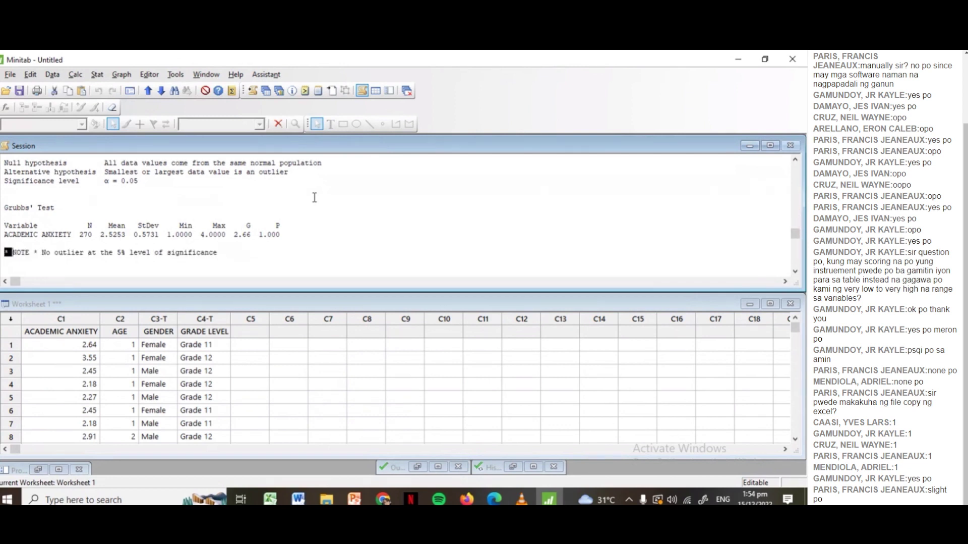
pyautogui.hotkey('shift', 'Right')
pyautogui.hotkey('shift', 'Right')
pyautogui.hotkey('shift', 'Right')
pyautogui.hotkey('shift', 'Right')
pyautogui.hotkey('shift', 'Right')
pyautogui.hotkey('shift', 'Right')
pyautogui.hotkey('shift', 'Right')
pyautogui.hotkey('shift', 'Right')
pyautogui.hotkey('shift', 'Right')
pyautogui.hotkey('shift', 'Right')
pyautogui.hotkey('shift', 'Right')
pyautogui.hotkey('shift', 'Right')
pyautogui.hotkey('shift', 'Right')
pyautogui.hotkey('shift', 'Right')
pyautogui.hotkey('shift', 'Right')
pyautogui.hotkey('shift', 'Right')
pyautogui.hotkey('shift', 'Right')
pyautogui.hotkey('shift', 'Right')
pyautogui.hotkey('shift', 'Right')
pyautogui.hotkey('shift', 'Right')
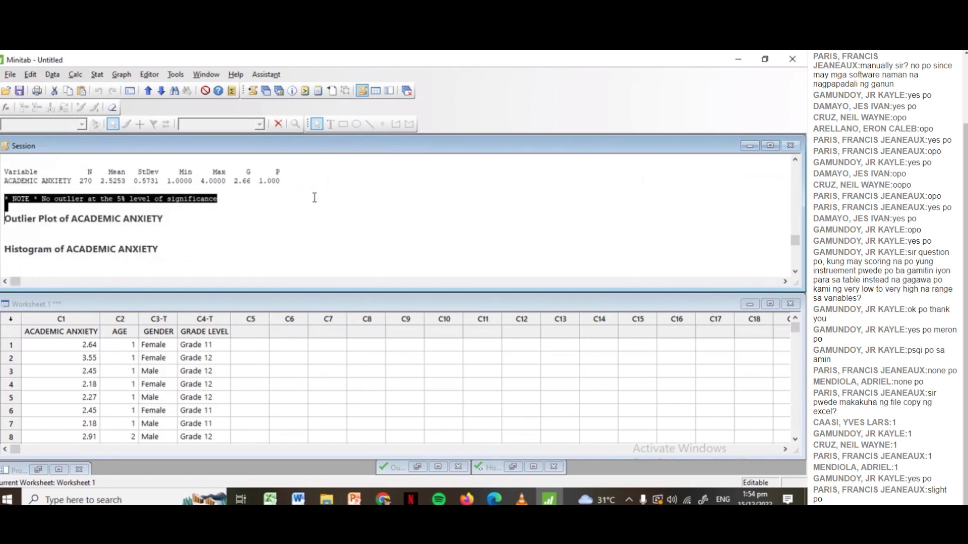
pyautogui.click(796, 159)
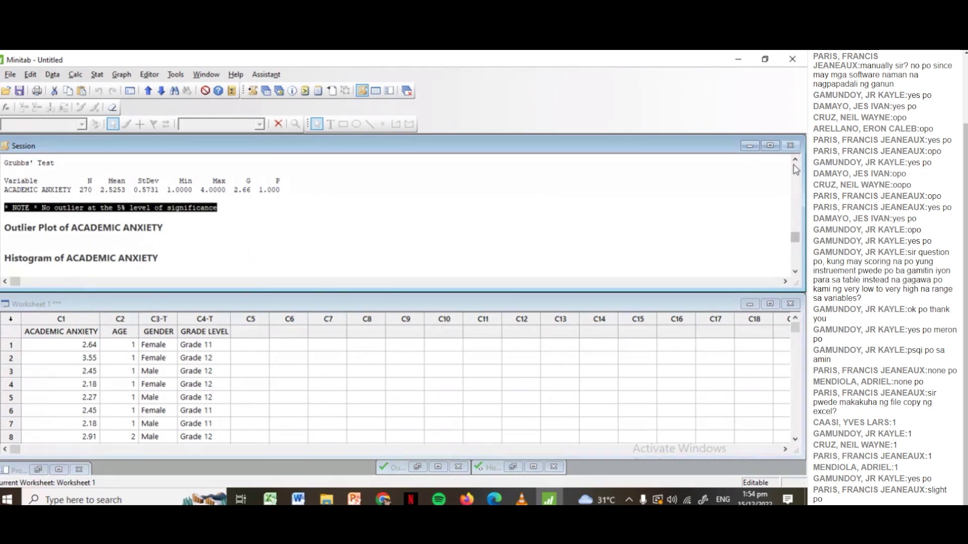
# Step: Switch to the BigBlueButton conference in Firefox to read the new public chat answers, and return to Minitab
pyautogui.hotkey('alt', 'Tab')
pyautogui.press('Tab')
pyautogui.press('Tab')
pyautogui.press('Tab')
pyautogui.press('Tab')
pyautogui.press('Tab')
pyautogui.press('Tab')
pyautogui.press('Tab')
pyautogui.press('Tab')
pyautogui.press('Tab')
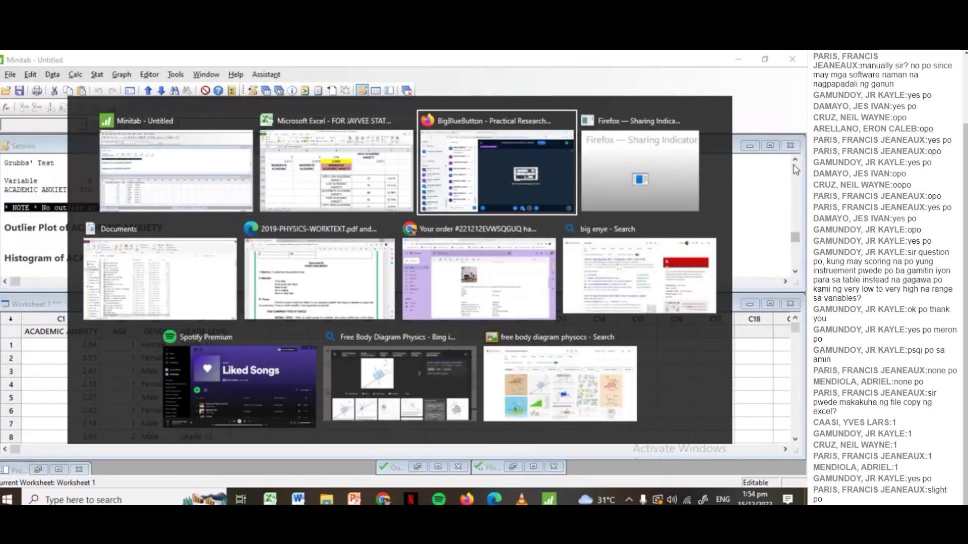
pyautogui.press('Tab')
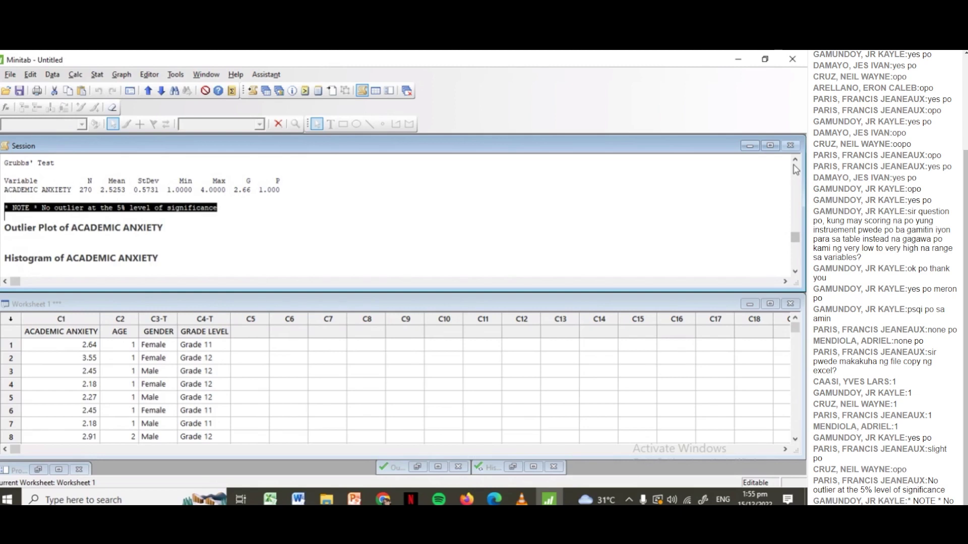
pyautogui.hotkey('alt', 'Tab')
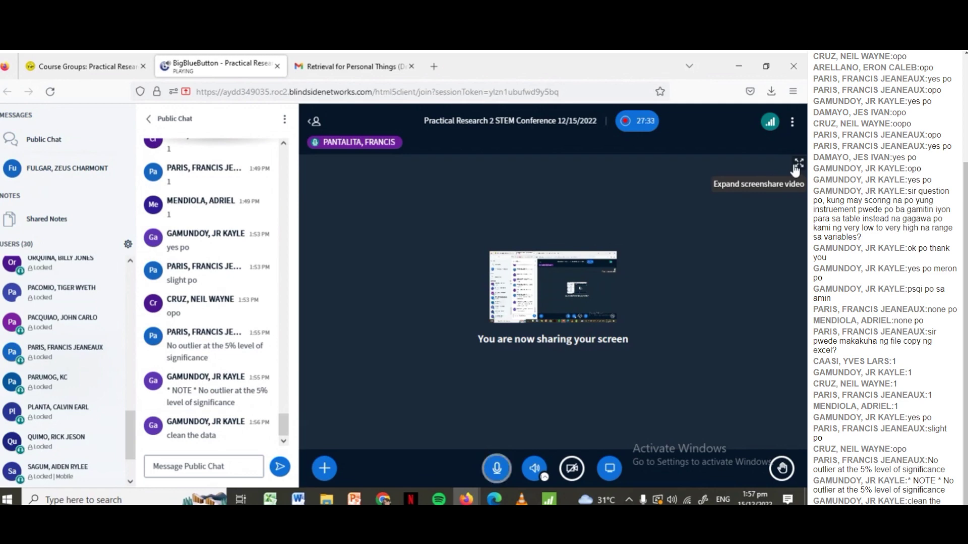
pyautogui.hotkey('alt', 'Tab')
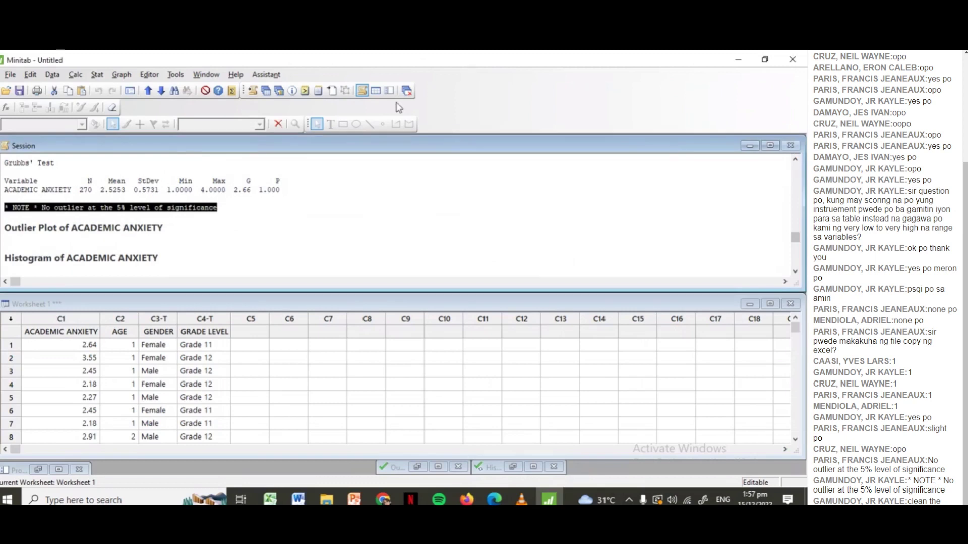
# Step: Start a 2-Sample t test from the end of the session output, with ACADEMIC ANXIETY as the samples column
pyautogui.click(364, 230)
pyautogui.press('Down')
pyautogui.press('Down')
pyautogui.press('Down')
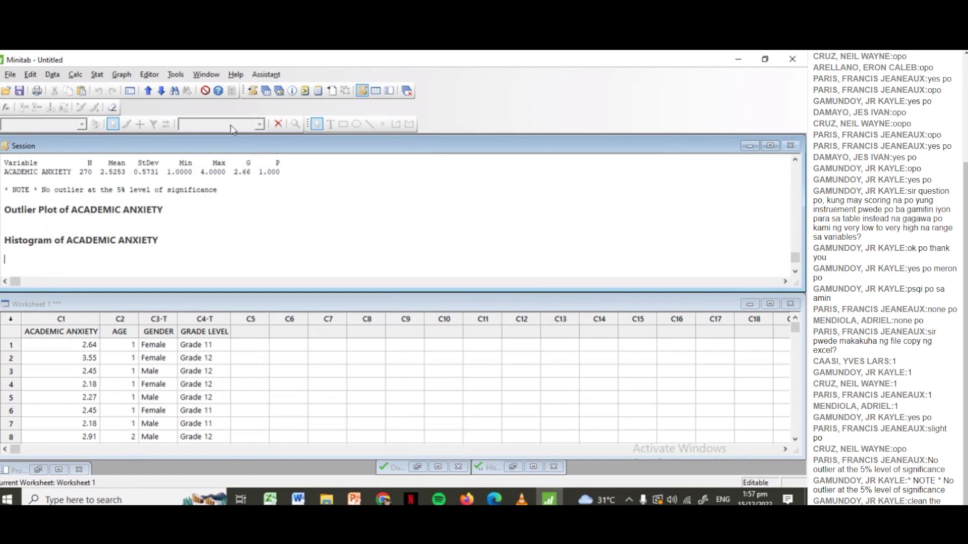
pyautogui.click(98, 75)
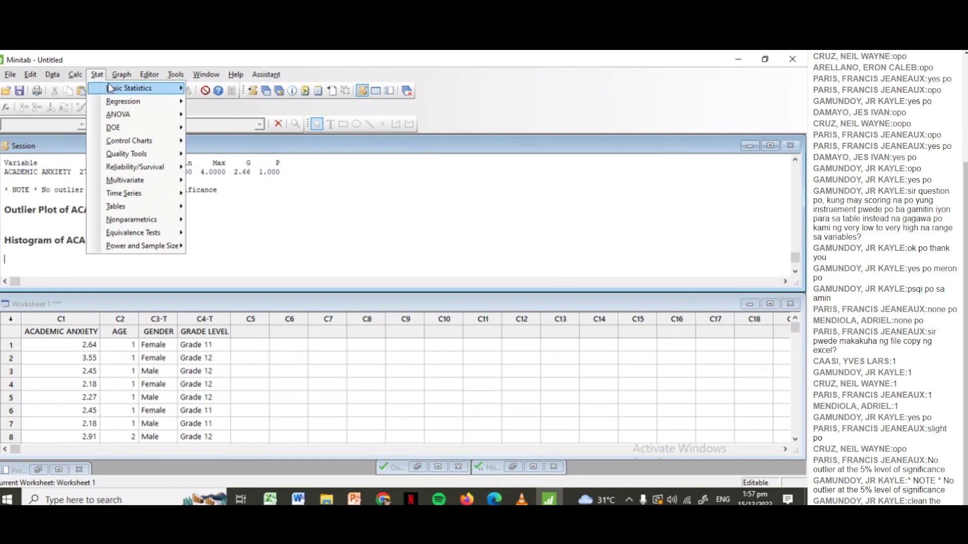
pyautogui.moveTo(112, 91)
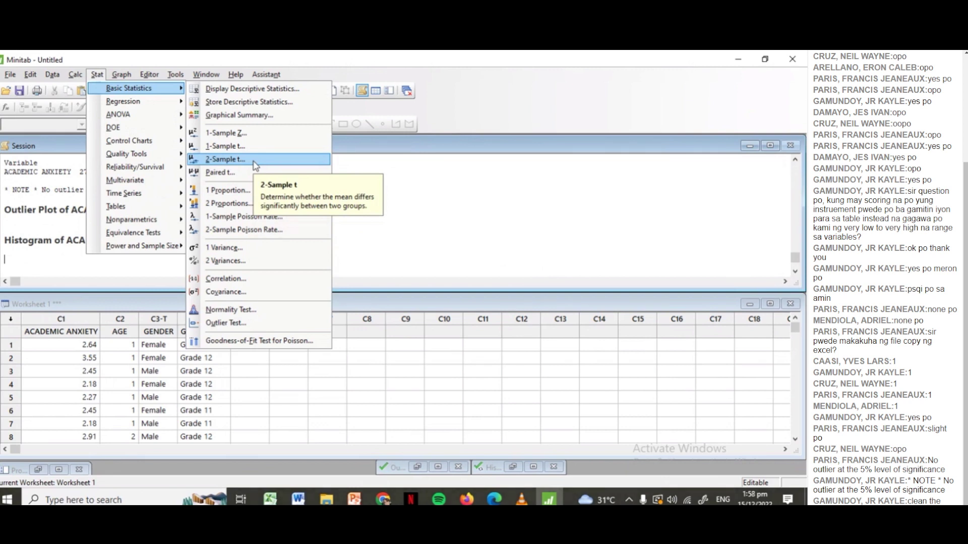
pyautogui.click(256, 165)
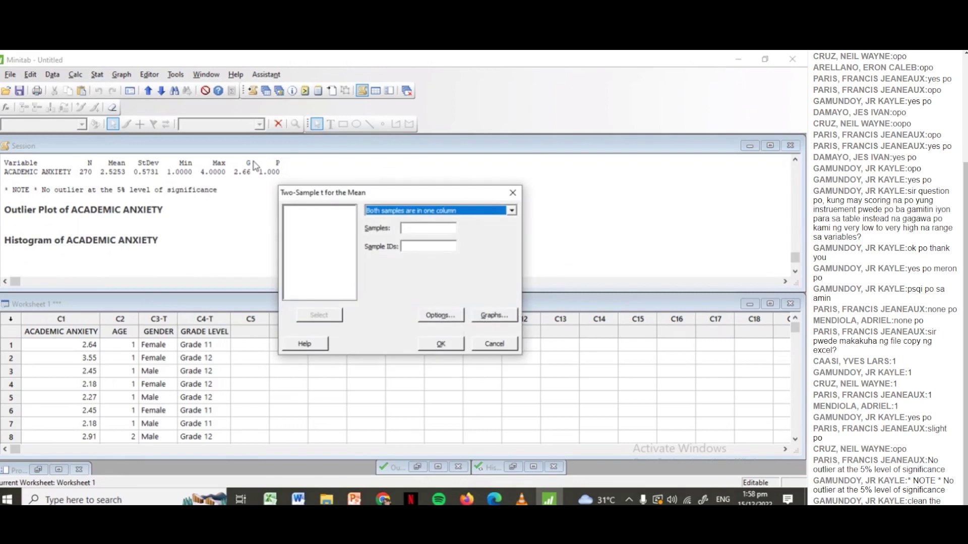
pyautogui.click(437, 228)
pyautogui.doubleClick(310, 212)
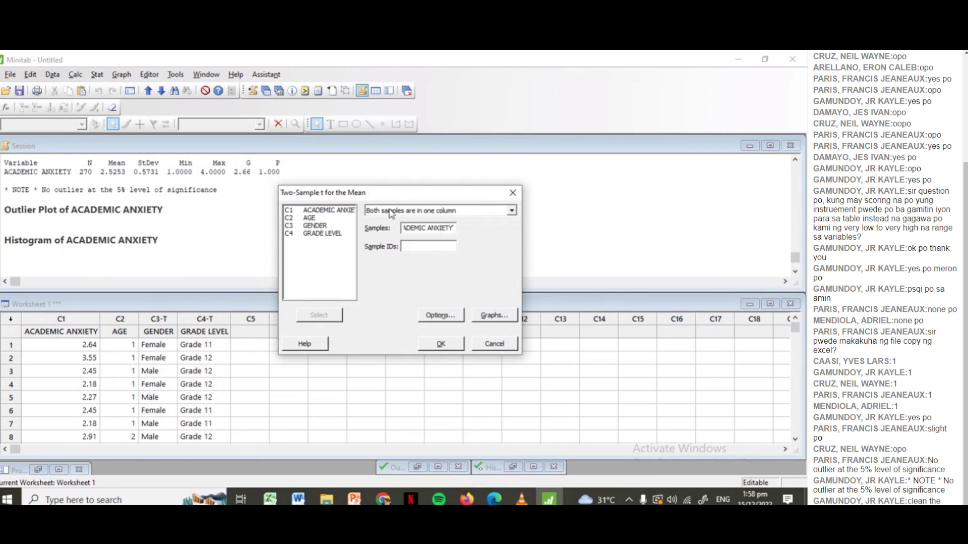
# Step: Keep the data layout as Both samples are in one column and assign GENDER as the sample IDs
pyautogui.click(415, 214)
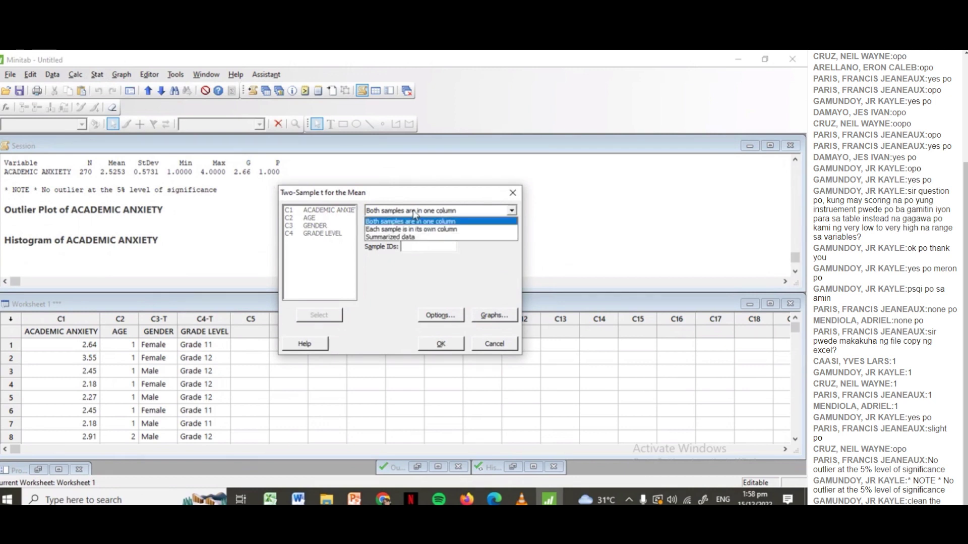
pyautogui.click(471, 223)
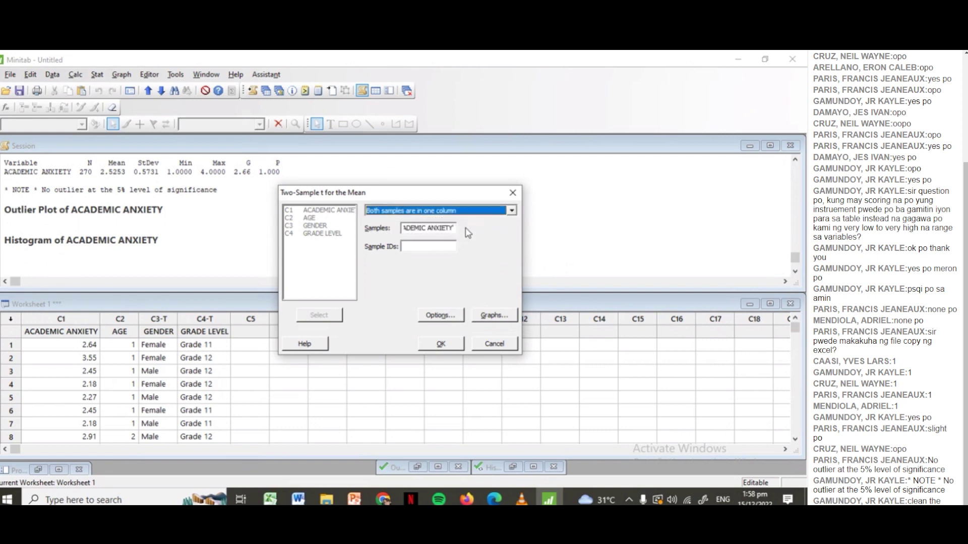
pyautogui.click(432, 245)
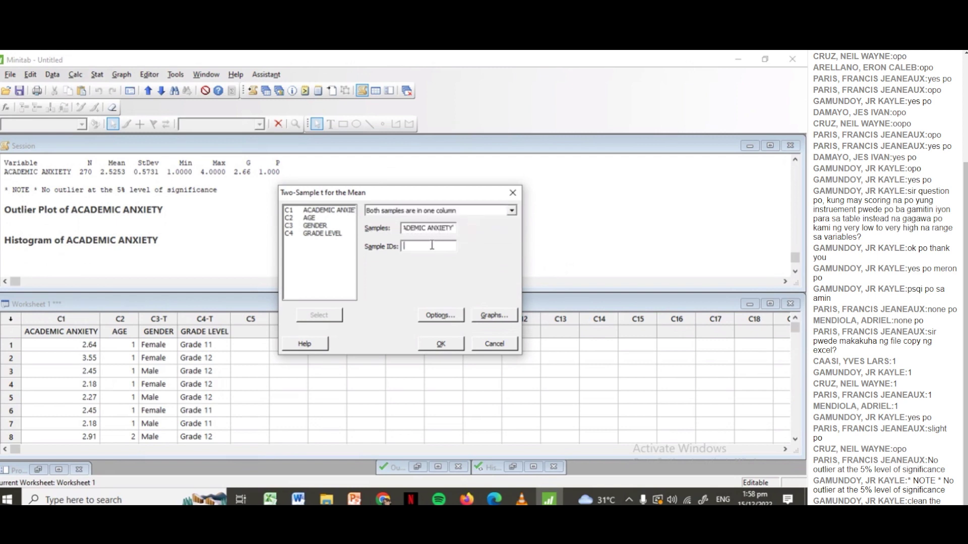
pyautogui.doubleClick(318, 228)
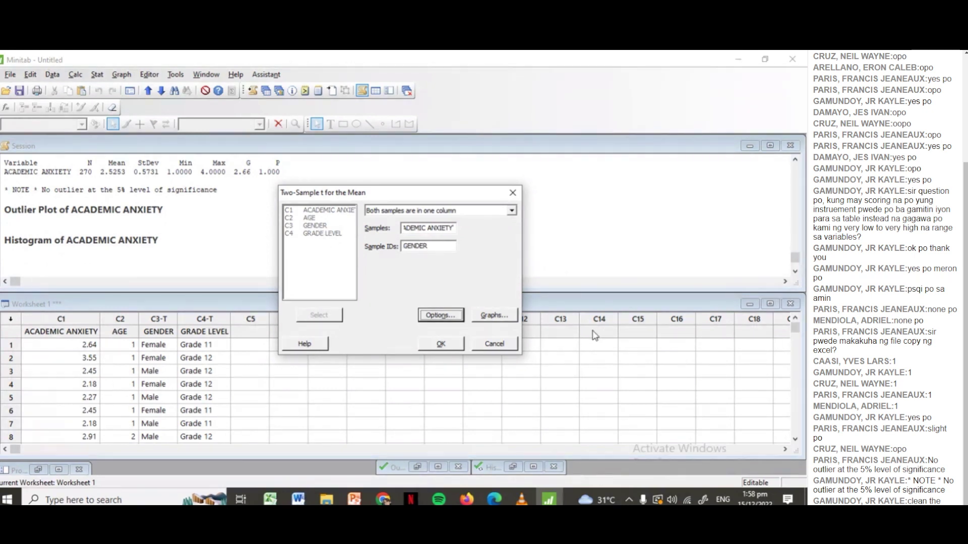
# Step: Enable Assume equal variances in the two-sample t options, keeping the 95.0 confidence level
pyautogui.click(451, 315)
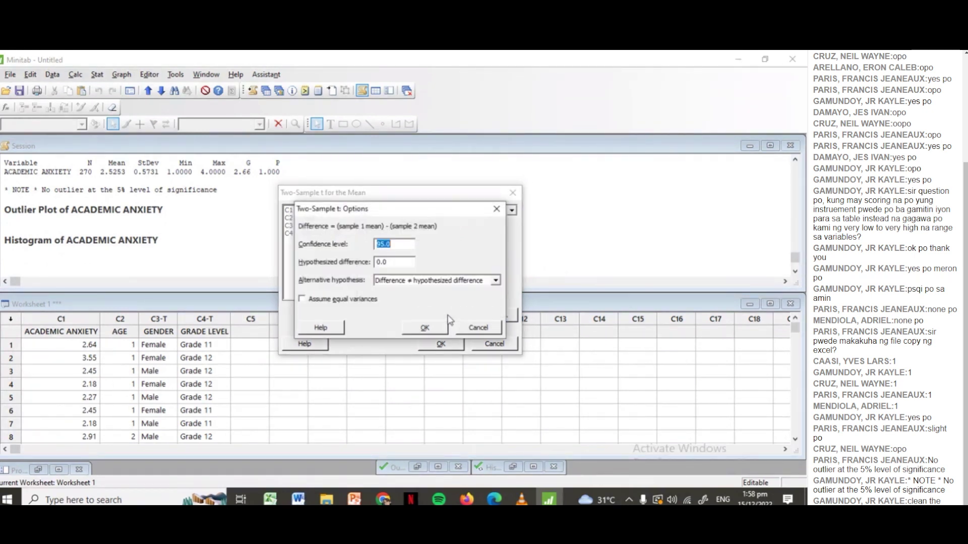
pyautogui.click(400, 244)
pyautogui.click(302, 299)
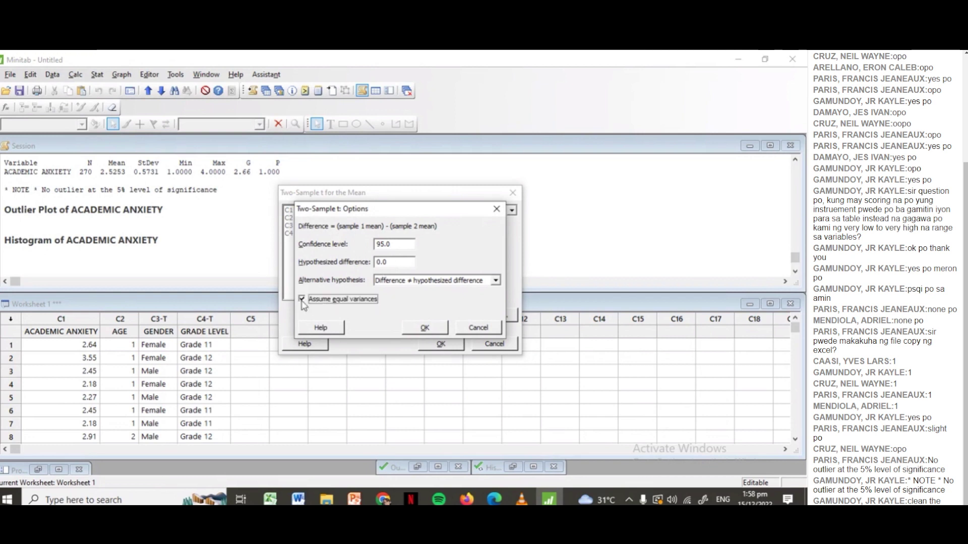
pyautogui.click(422, 330)
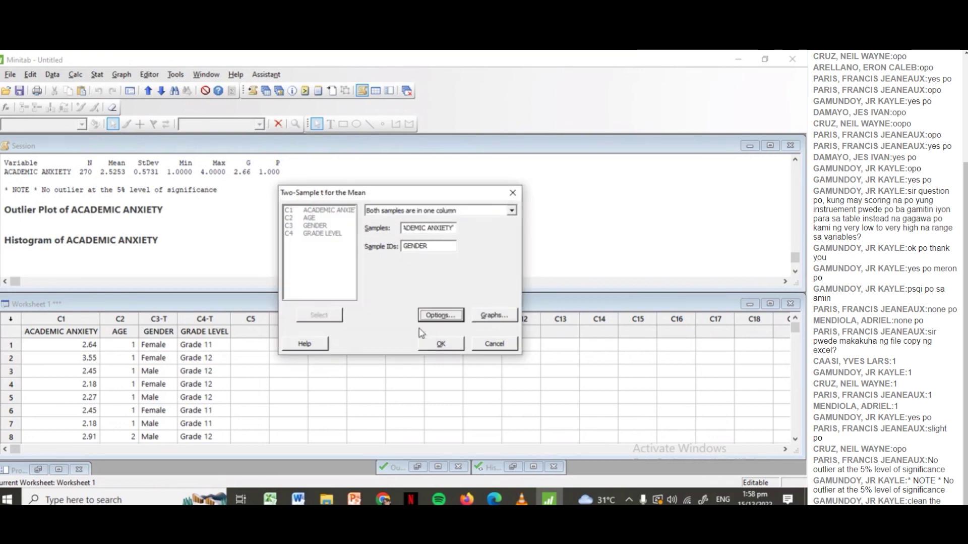
# Step: Check the available graph options without selecting any, and run the two-sample t-test
pyautogui.click(493, 317)
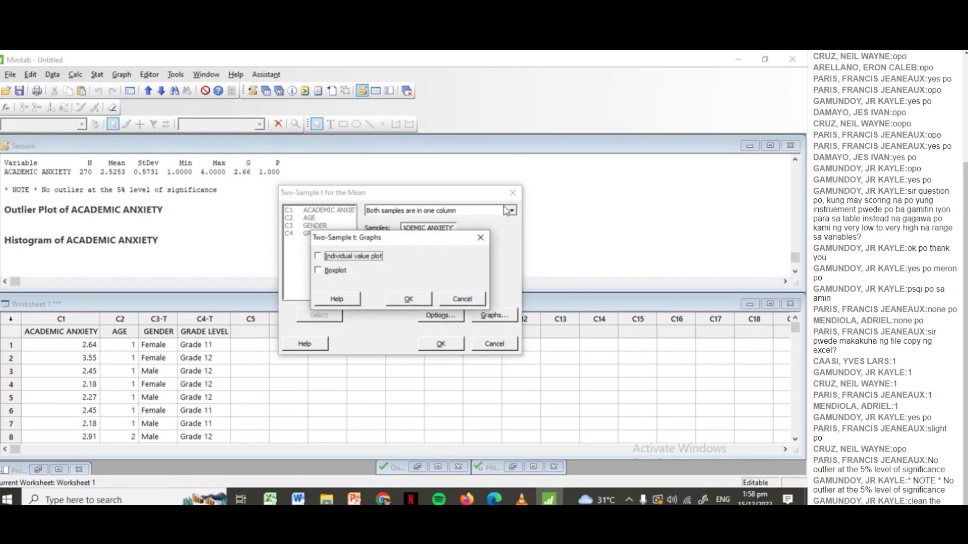
pyautogui.click(481, 238)
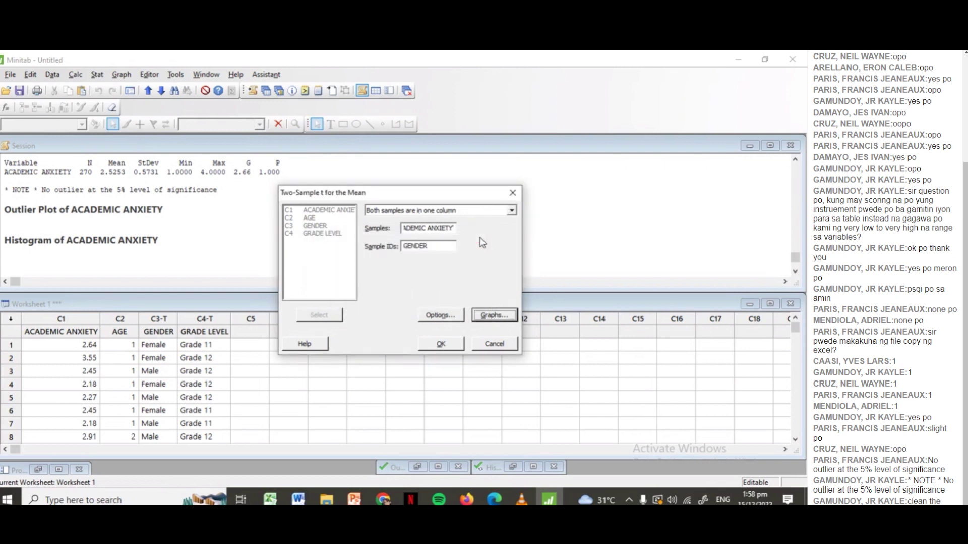
pyautogui.click(439, 345)
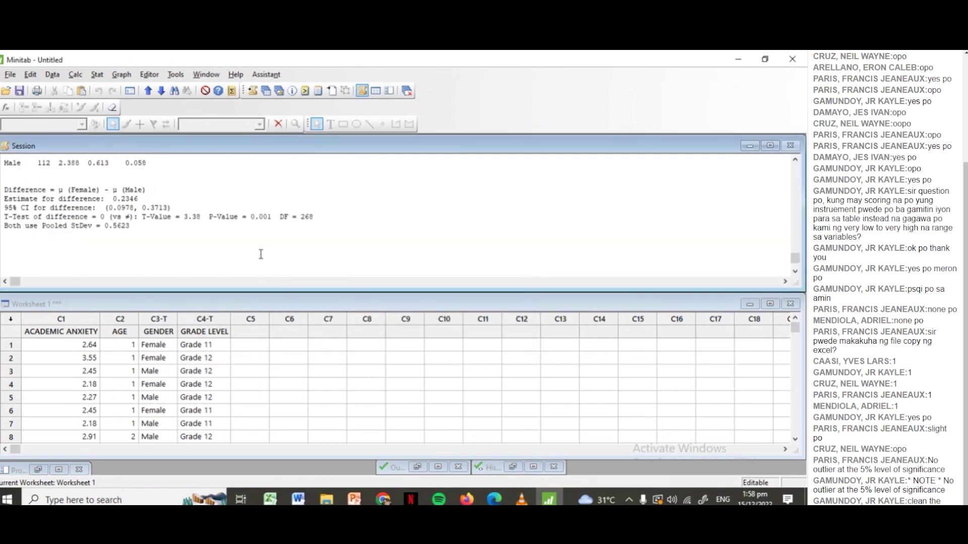
# Step: Go back up through the two-sample t-test output to the group table of ACADEMIC ANXIETY by GENDER
pyautogui.press('Up')
pyautogui.press('Up')
pyautogui.press('Up')
pyautogui.press('Up')
pyautogui.press('Up')
pyautogui.press('Up')
pyautogui.press('Up')
pyautogui.press('Up')
pyautogui.press('Up')
pyautogui.press('Up')
pyautogui.press('Up')
pyautogui.press('Up')
pyautogui.press('Up')
pyautogui.press('Up')
pyautogui.press('Up')
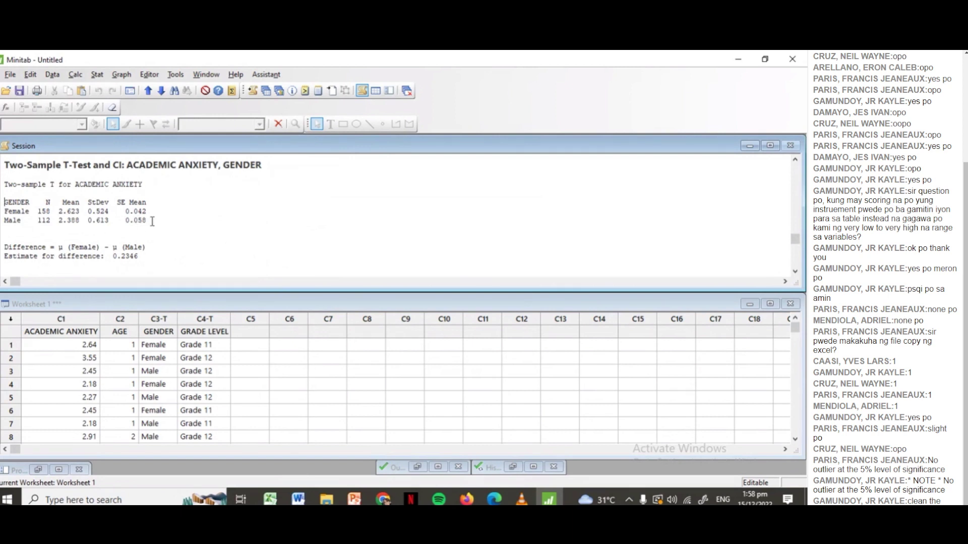
# Step: Read the gender group table in the two-sample t-test output, following the Female row across its N, mean, StDev and SE mean
pyautogui.moveTo(152, 220); pyautogui.dragTo(4, 185)
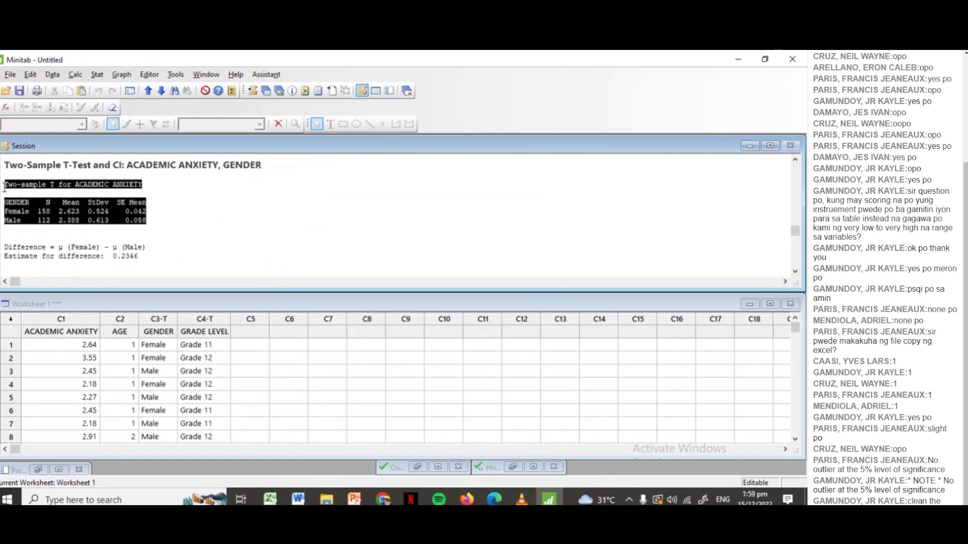
pyautogui.click(189, 216)
pyautogui.click(58, 212)
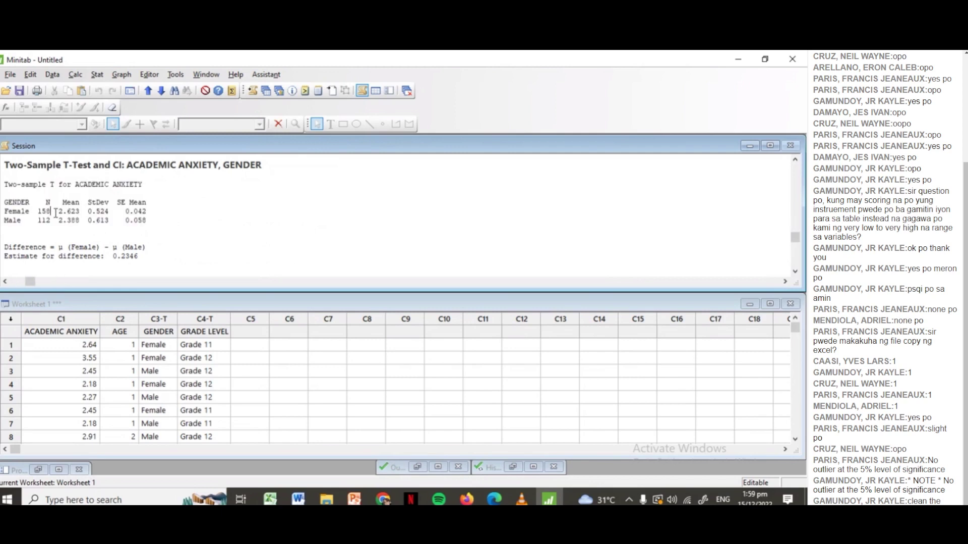
pyautogui.press('Right')
pyautogui.press('Right')
pyautogui.press('Right')
pyautogui.press('Right')
pyautogui.press('Right')
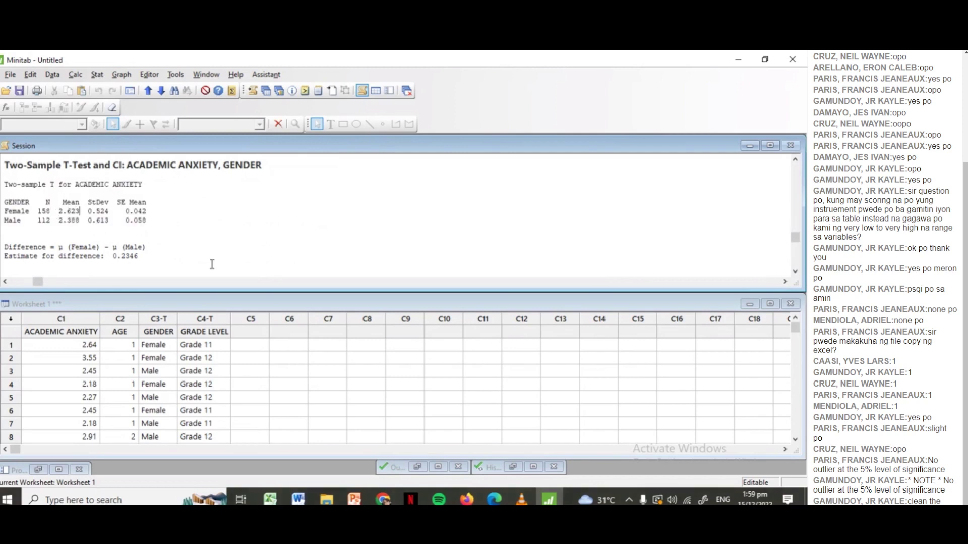
pyautogui.press('Right')
pyautogui.press('Right')
pyautogui.press('Right')
pyautogui.press('Right')
pyautogui.press('Right')
pyautogui.press('Right')
pyautogui.press('Right')
pyautogui.press('Right')
pyautogui.press('Right')
pyautogui.press('Right')
pyautogui.press('Right')
pyautogui.press('Right')
pyautogui.press('Right')
pyautogui.press('Right')
pyautogui.press('Right')
pyautogui.press('Right')
# Step: Follow the Male row of the group table across its N, mean, StDev and SE mean
pyautogui.press('Down')
pyautogui.press('Left')
pyautogui.press('Left')
pyautogui.press('Left')
pyautogui.press('Left')
pyautogui.press('Left')
pyautogui.press('Left')
pyautogui.press('Left')
pyautogui.press('Left')
pyautogui.press('Left')
pyautogui.press('Left')
pyautogui.press('Left')
pyautogui.press('Left')
pyautogui.press('Left')
pyautogui.press('Left')
pyautogui.press('Left')
pyautogui.press('Left')
pyautogui.press('Left')
pyautogui.press('Left')
pyautogui.press('Left')
pyautogui.press('Left')
pyautogui.press('Left')
pyautogui.press('Right')
pyautogui.press('Right')
pyautogui.press('Right')
pyautogui.press('Right')
pyautogui.press('Right')
pyautogui.press('Right')
pyautogui.press('Right')
pyautogui.press('Right')
pyautogui.press('Right')
pyautogui.press('Right')
pyautogui.press('Right')
pyautogui.press('Right')
pyautogui.press('Right')
pyautogui.press('Right')
pyautogui.press('Right')
# Step: Go down to the T-Test of difference line and highlight the whole line, from its label through the DF
pyautogui.press('Down')
pyautogui.press('Down')
pyautogui.press('Down')
pyautogui.press('Down')
pyautogui.press('Down')
pyautogui.press('Down')
pyautogui.press('Down')
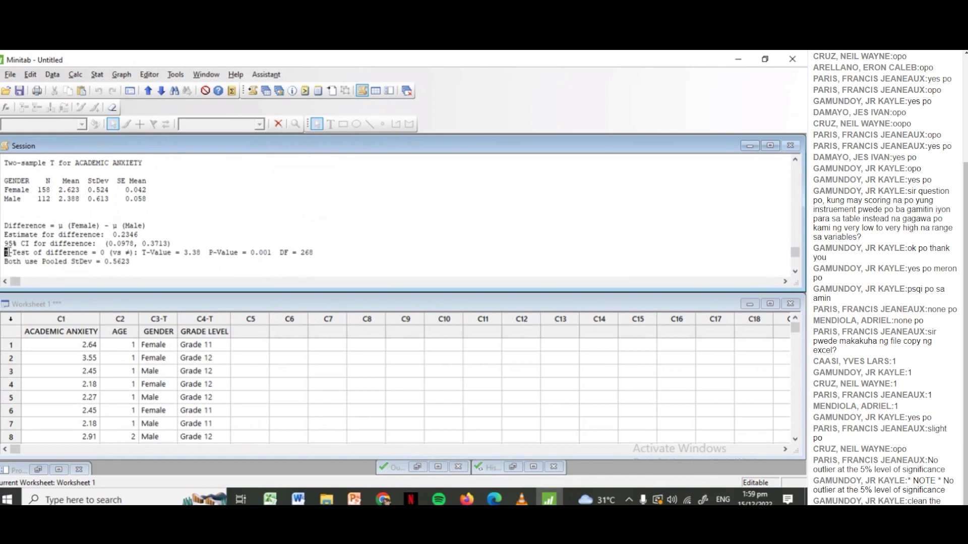
pyautogui.moveTo(6, 252); pyautogui.dragTo(322, 256)
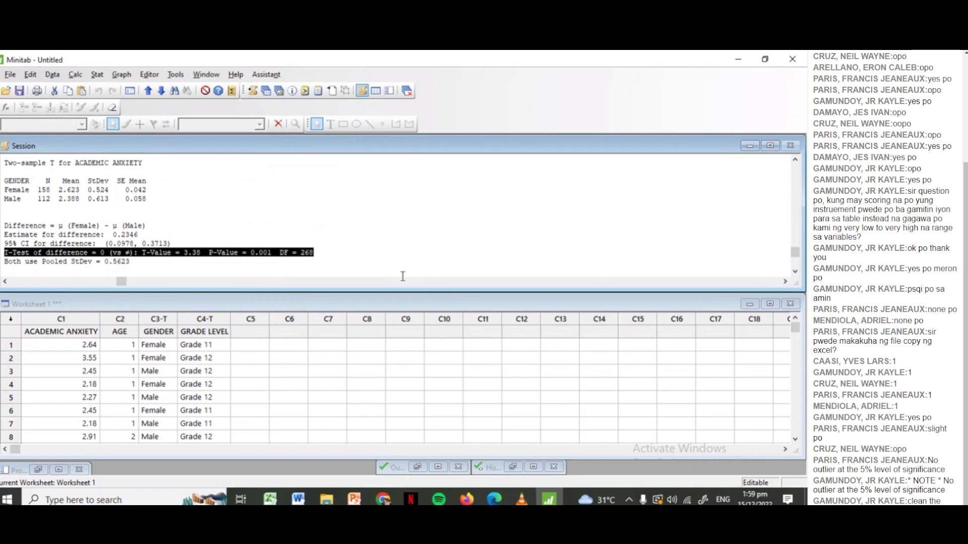
# Step: Switch to the Excel workbook and go to the table on the significant difference in academic anxiety by gender in Sheet1, around row 306
pyautogui.hotkey('alt', 'Tab')
pyautogui.hotkey('alt', 'Tab')
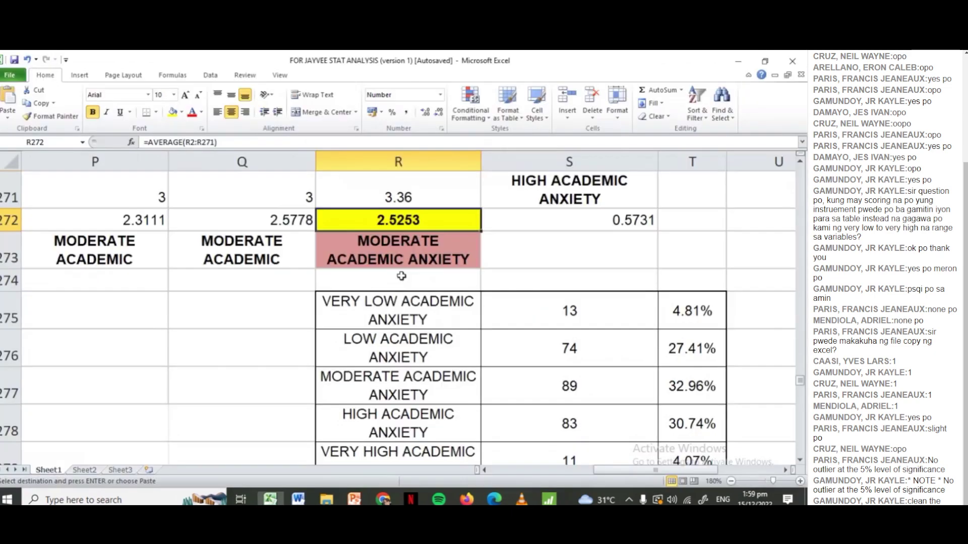
pyautogui.press('Left')
pyautogui.press('Left')
pyautogui.press('Left')
pyautogui.press('Left')
pyautogui.press('Left')
pyautogui.press('Left')
pyautogui.press('Left')
pyautogui.press('Left')
pyautogui.press('Left')
pyautogui.press('Left')
pyautogui.press('Left')
pyautogui.press('Left')
pyautogui.press('Left')
pyautogui.press('Left')
pyautogui.press('Left')
pyautogui.press('Left')
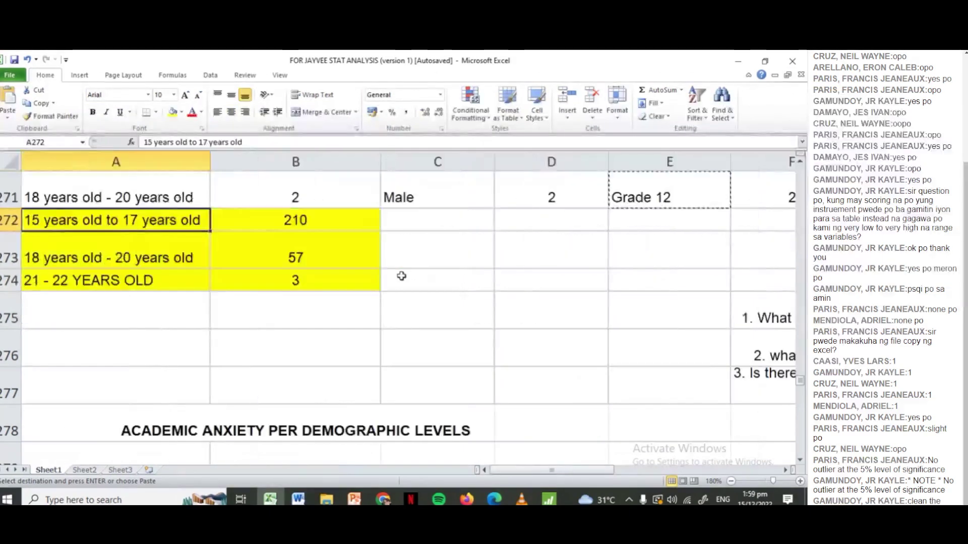
pyautogui.press('Down')
pyautogui.press('Down')
pyautogui.press('Down')
pyautogui.press('Down')
pyautogui.press('Down')
pyautogui.press('Down')
pyautogui.press('Down')
pyautogui.press('Down')
pyautogui.press('Down')
pyautogui.press('Down')
pyautogui.press('Down')
pyautogui.press('Down')
pyautogui.press('Down')
pyautogui.press('Down')
pyautogui.press('Down')
pyautogui.press('Down')
pyautogui.press('Down')
pyautogui.press('Down')
pyautogui.press('Down')
pyautogui.press('Down')
pyautogui.press('Down')
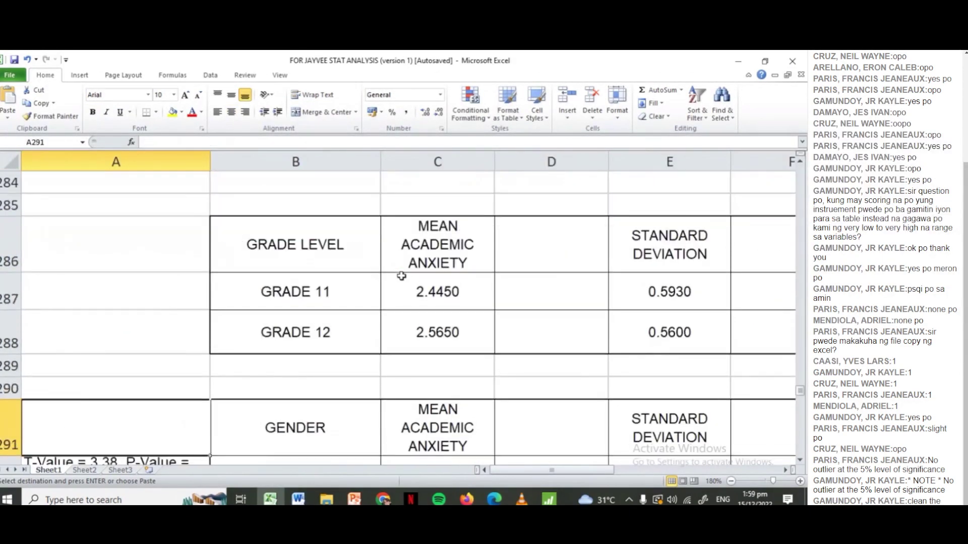
pyautogui.press('Down')
pyautogui.press('Down')
pyautogui.press('Down')
pyautogui.press('Down')
pyautogui.press('Down')
pyautogui.press('Down')
pyautogui.press('Down')
pyautogui.press('Down')
pyautogui.press('Down')
pyautogui.press('Down')
pyautogui.press('Down')
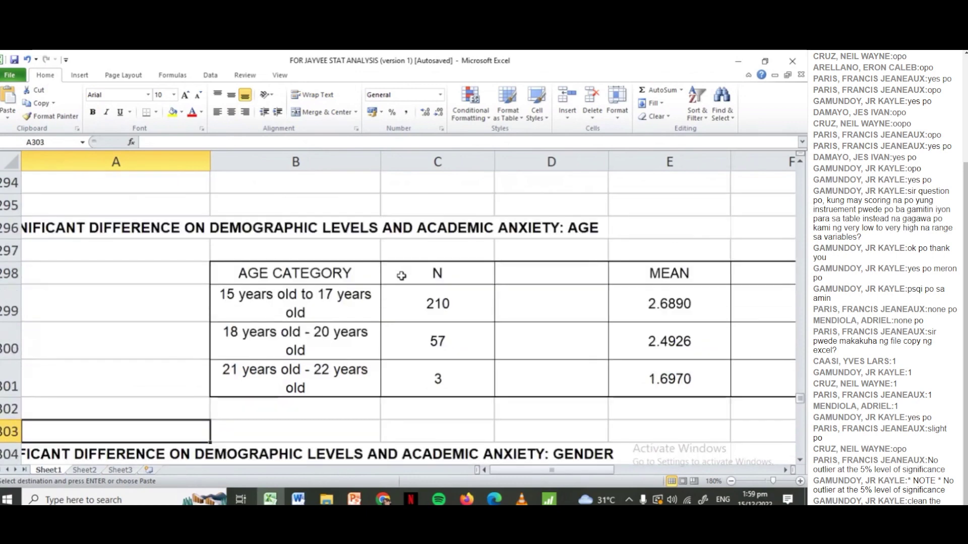
pyautogui.press('Down')
pyautogui.press('Down')
pyautogui.press('Up')
pyautogui.press('Up')
pyautogui.press('Up')
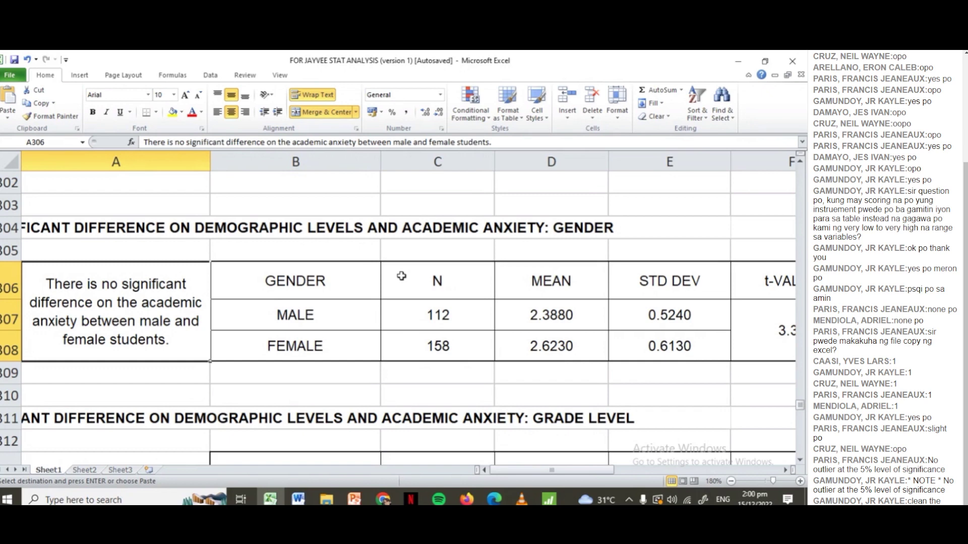
# Step: Return to Minitab and examine the T-Value and P-Value in the T-Test of difference line
pyautogui.hotkey('alt', 'Tab')
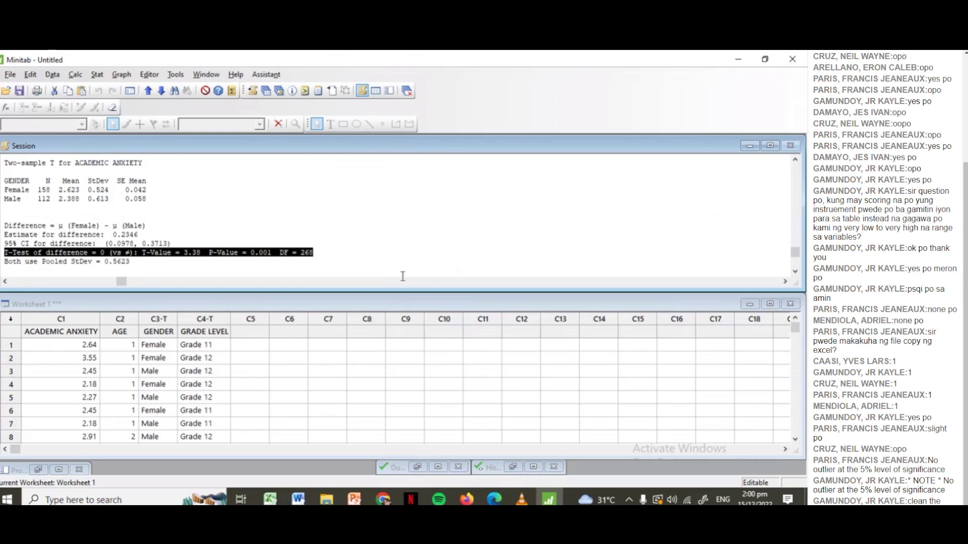
pyautogui.click(367, 260)
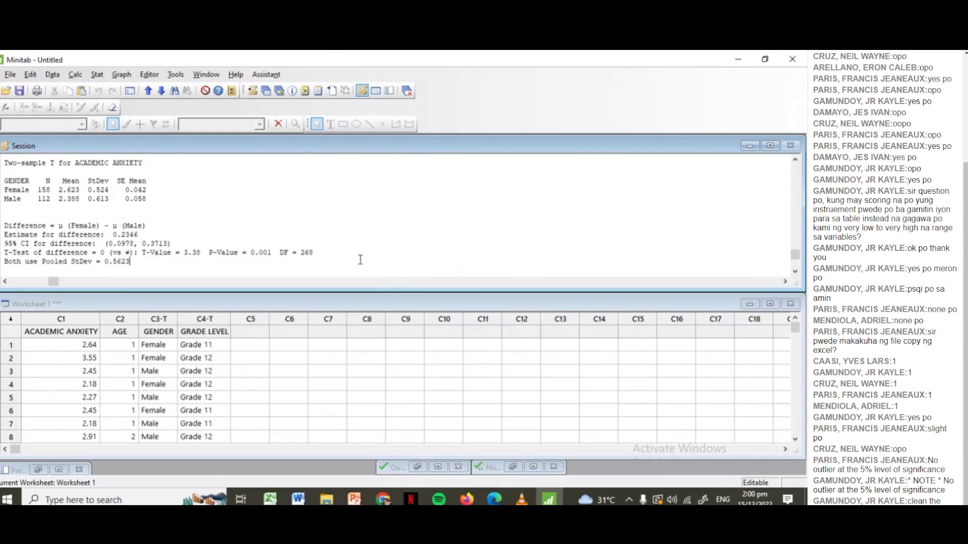
pyautogui.doubleClick(184, 251)
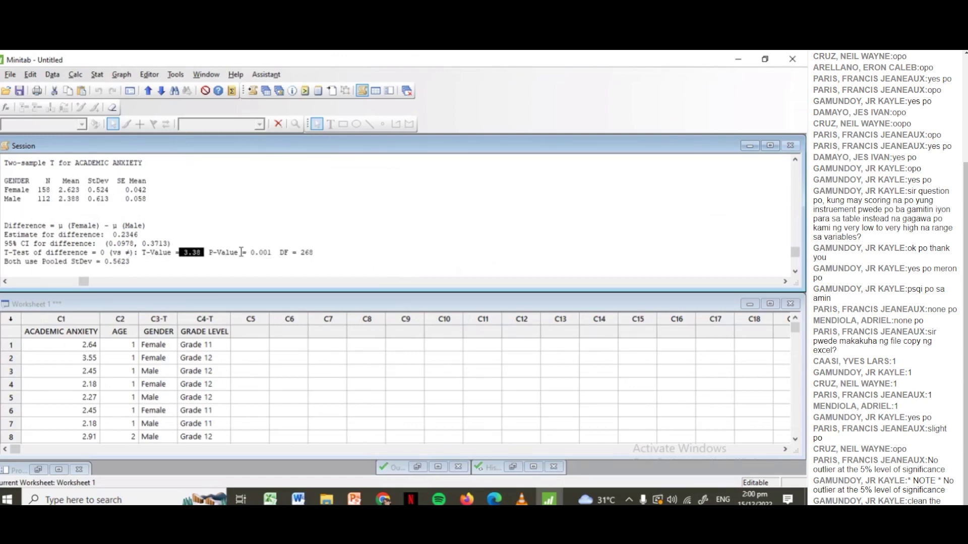
pyautogui.doubleClick(257, 251)
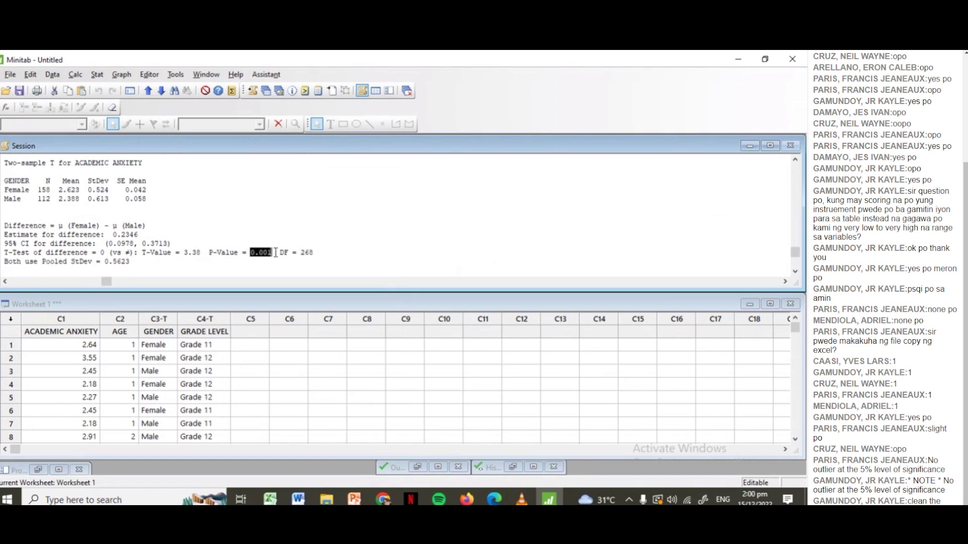
pyautogui.click(367, 254)
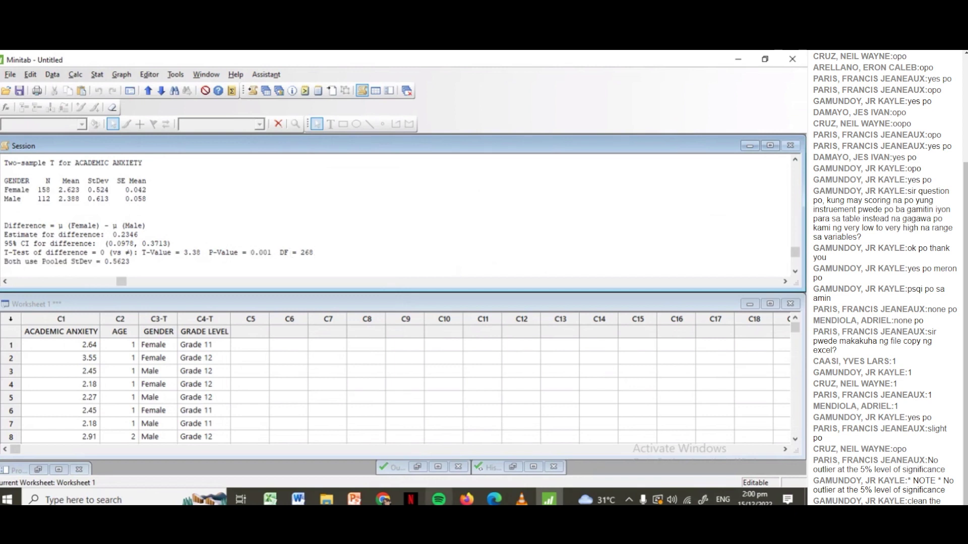
# Step: Switch back to Excel and check the gender table's t-value, P-value and the p-value comparison note beneath it
pyautogui.click(271, 499)
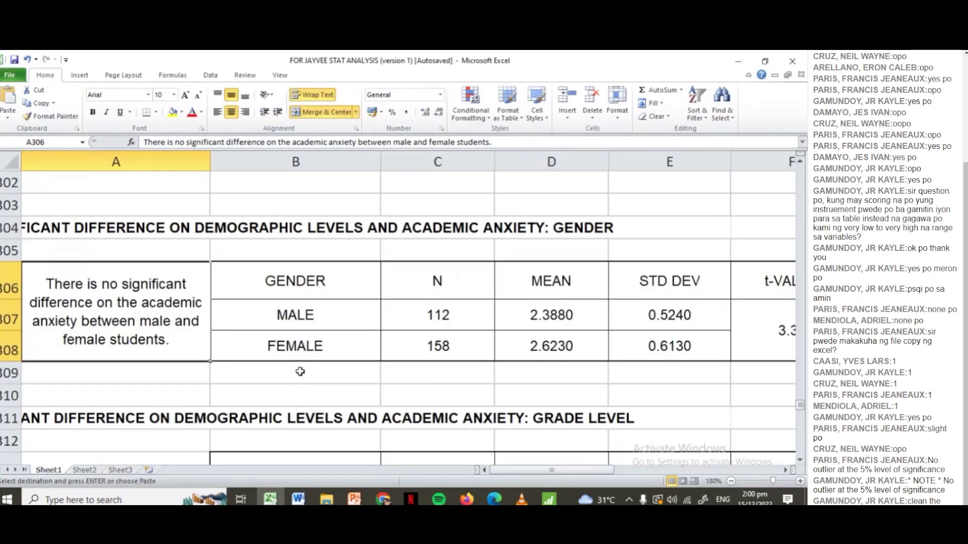
pyautogui.click(333, 339)
pyautogui.press('Right')
pyautogui.press('Right')
pyautogui.press('Right')
pyautogui.press('Right')
pyautogui.press('Right')
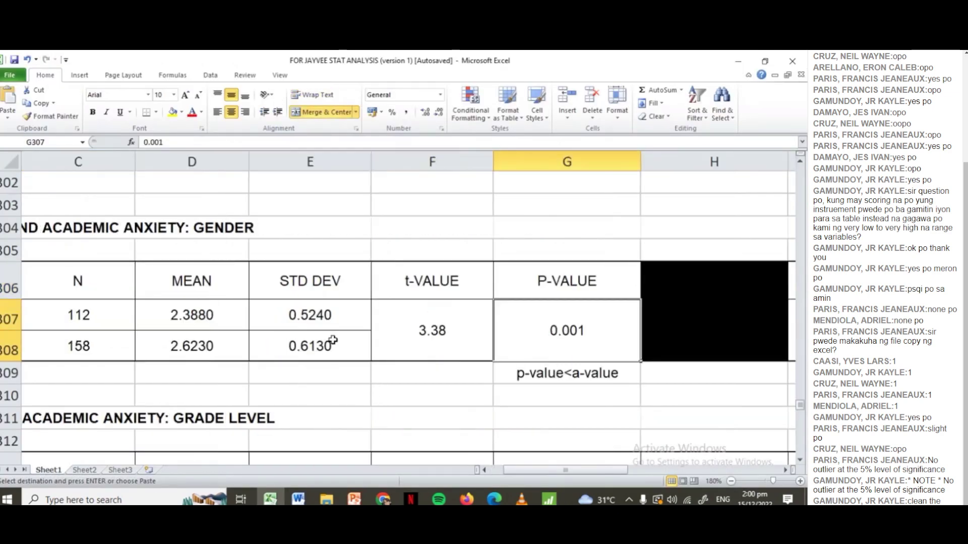
pyautogui.press('Left')
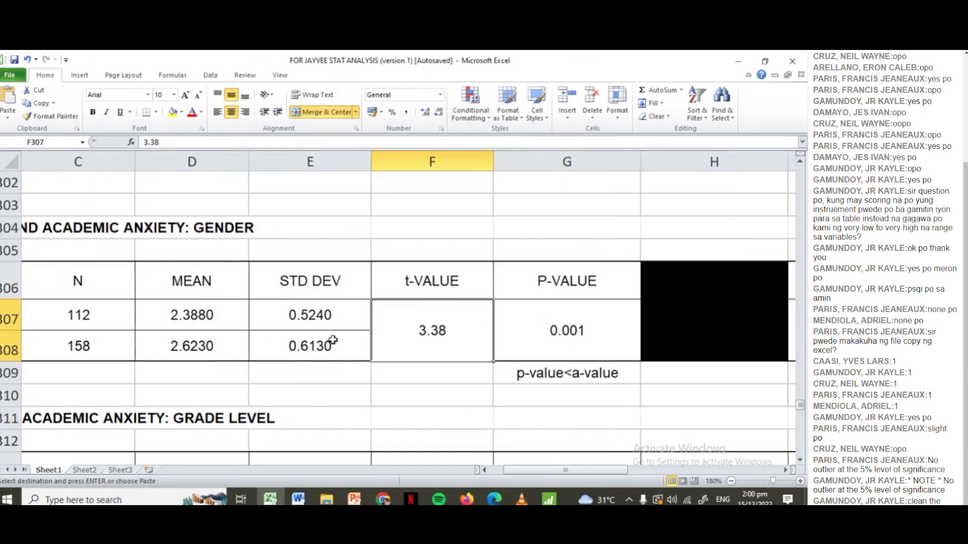
pyautogui.press('Right')
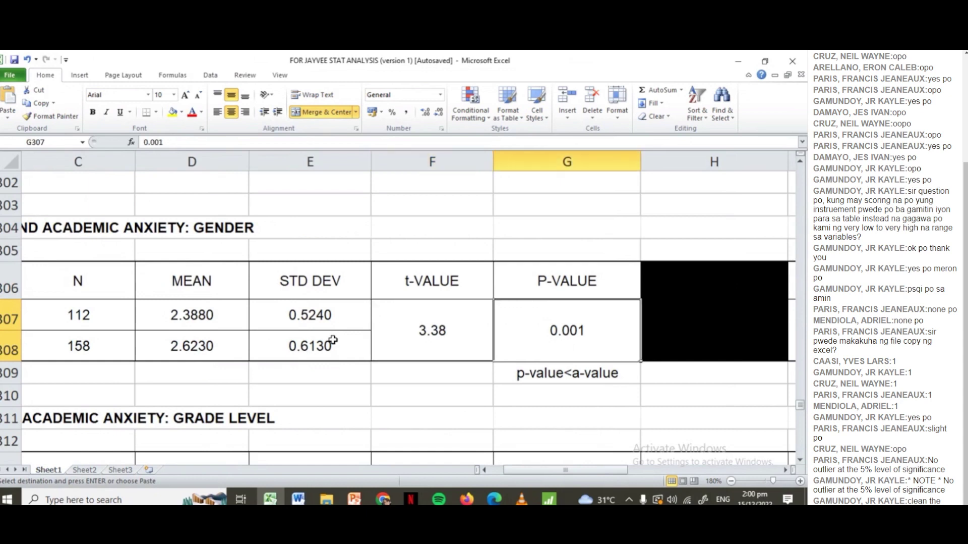
pyautogui.press('Down')
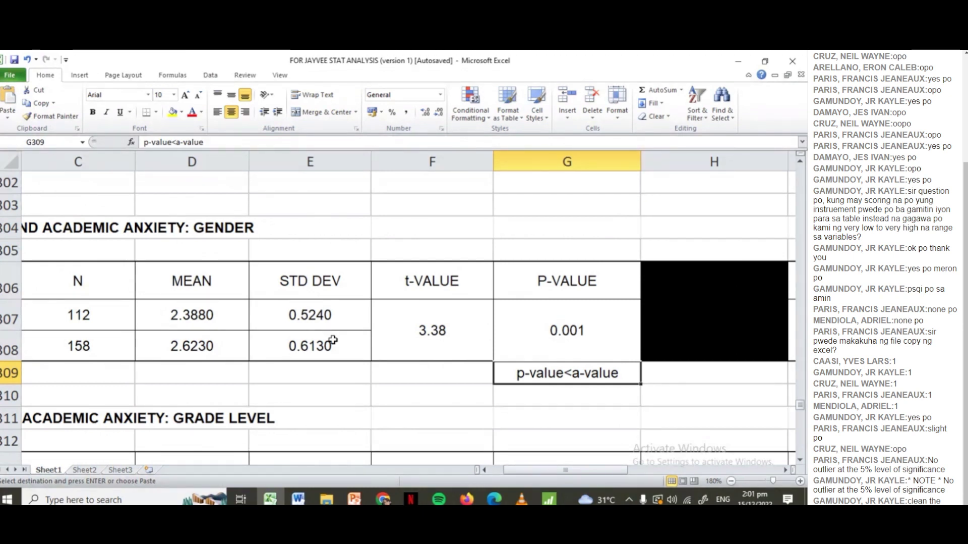
pyautogui.hotkey('alt', 'Tab')
pyautogui.press('Tab')
pyautogui.press('Tab')
pyautogui.press('Tab')
pyautogui.press('Tab')
pyautogui.press('Tab')
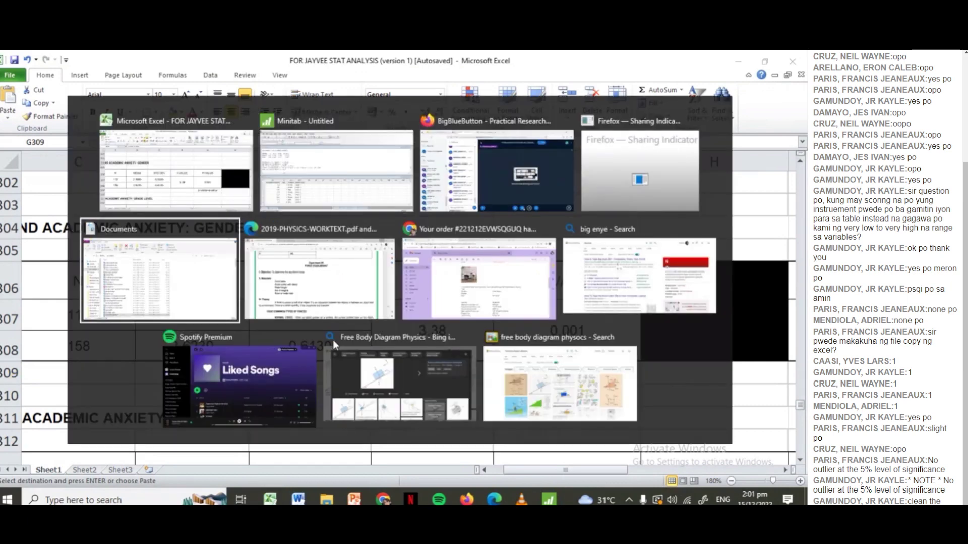
pyautogui.press('Tab')
pyautogui.press('Tab')
pyautogui.press('Tab')
pyautogui.press('Tab')
pyautogui.press('Tab')
pyautogui.press('Tab')
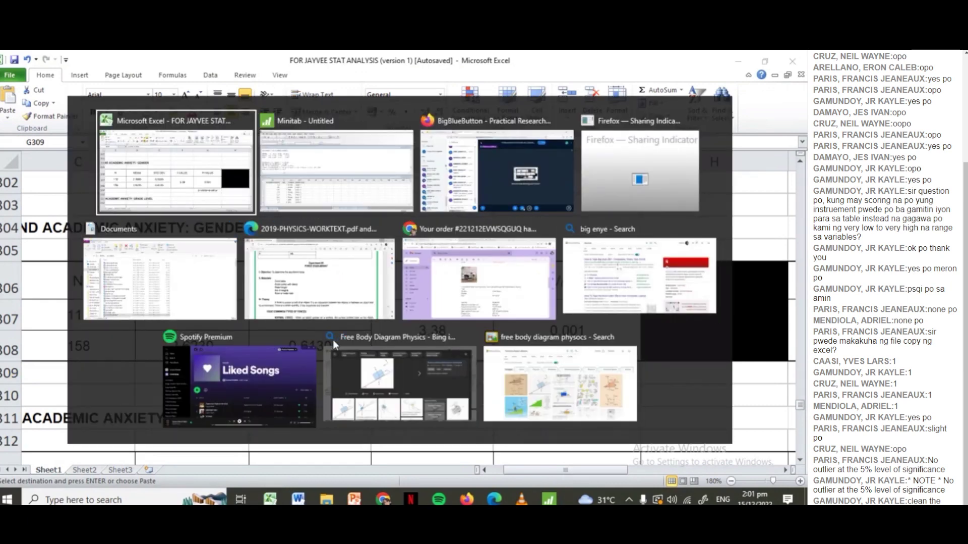
pyautogui.press('Tab')
pyautogui.press('Tab')
pyautogui.press('Tab')
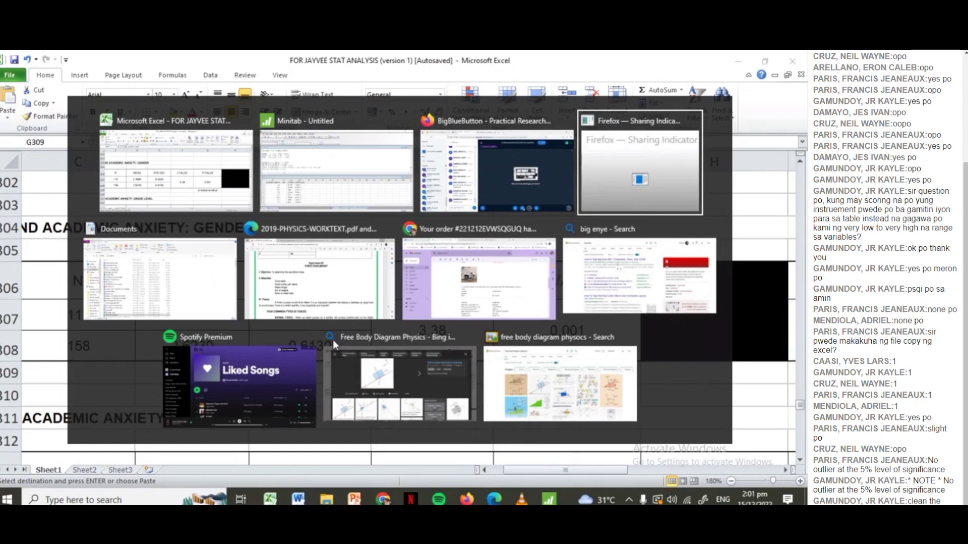
pyautogui.press('Tab')
pyautogui.press('Tab')
pyautogui.press('Tab')
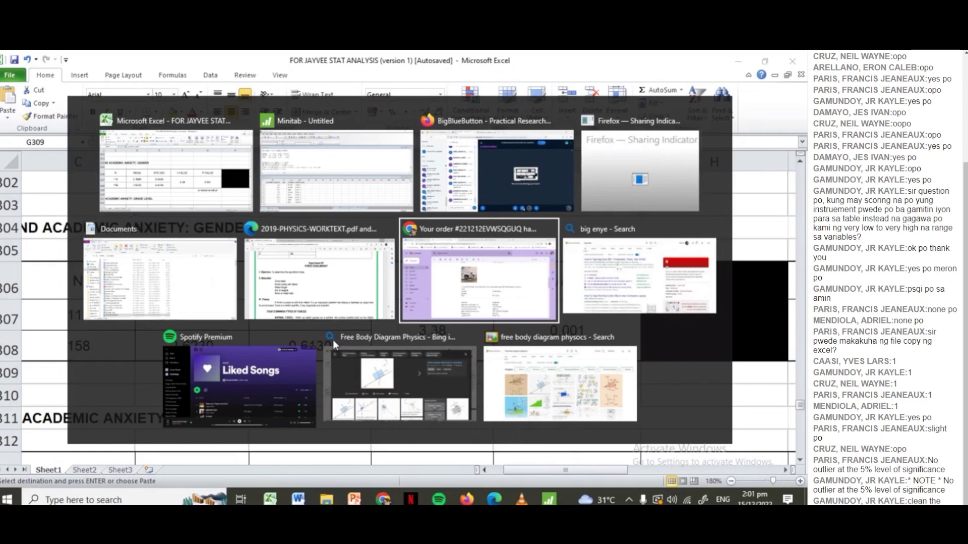
pyautogui.press('Tab')
pyautogui.press('Tab')
pyautogui.press('Tab')
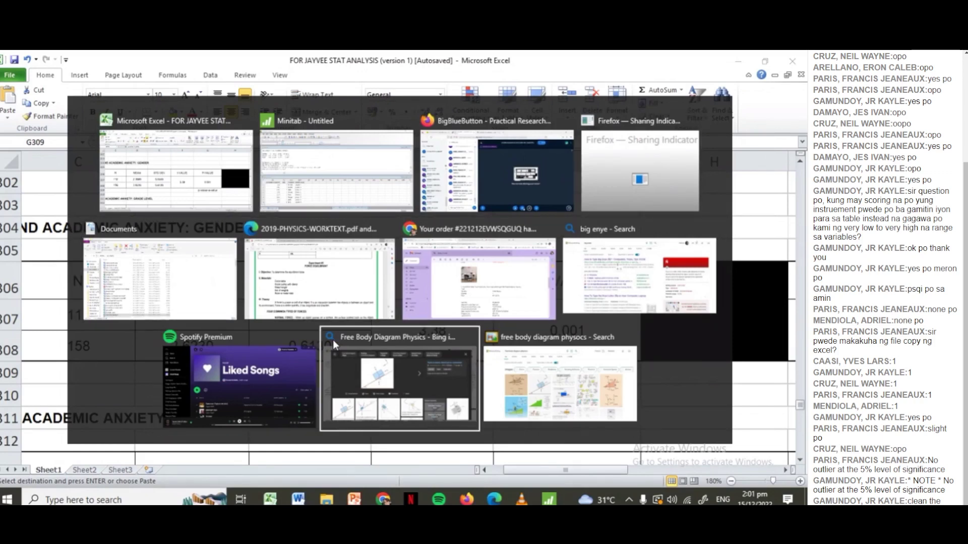
pyautogui.press('Tab')
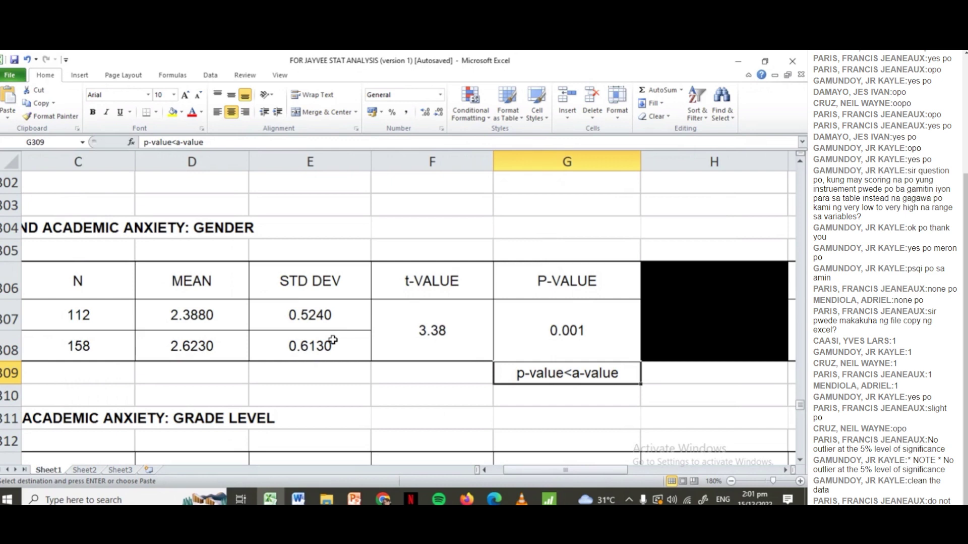
# Step: Check the decision for the gender table in I307, and go to the null hypothesis statement in A306
pyautogui.press('Right')
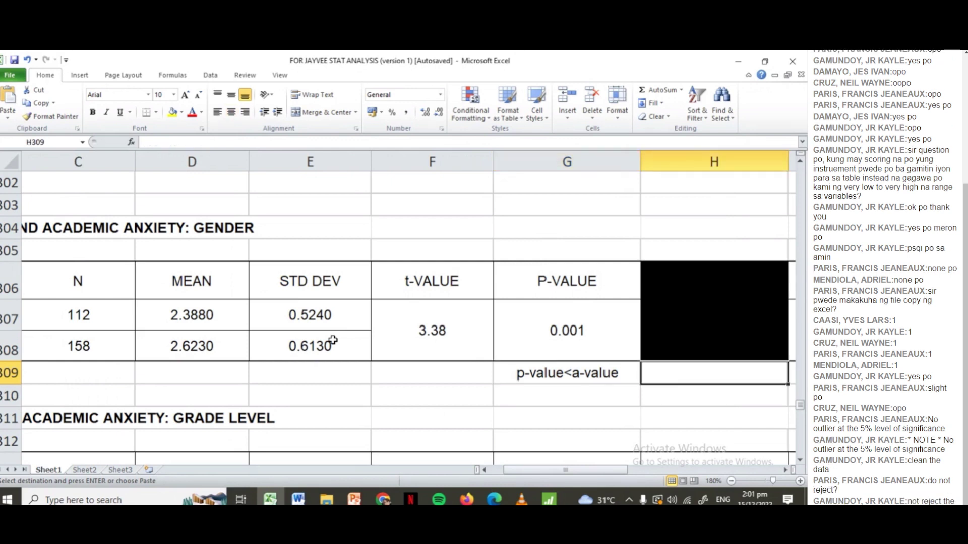
pyautogui.press('Right')
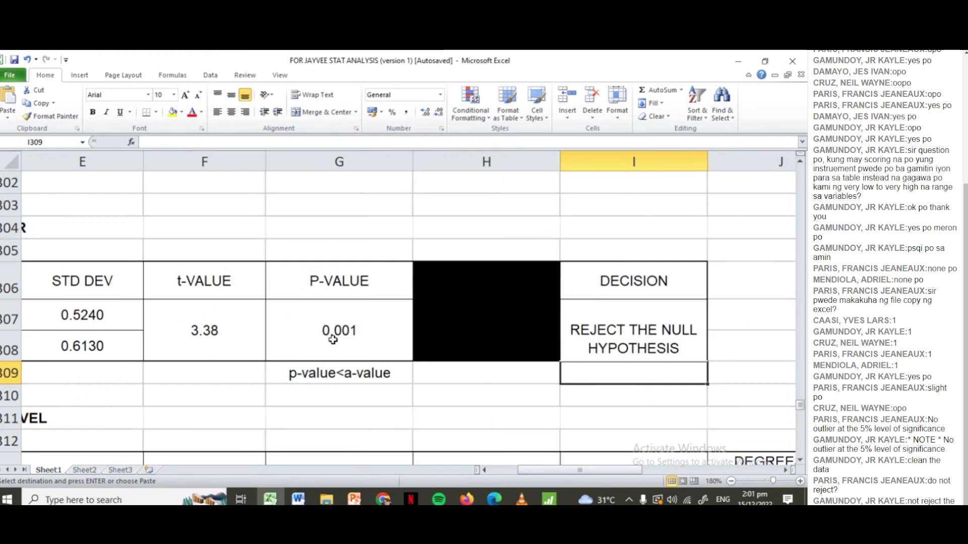
pyautogui.press('Up')
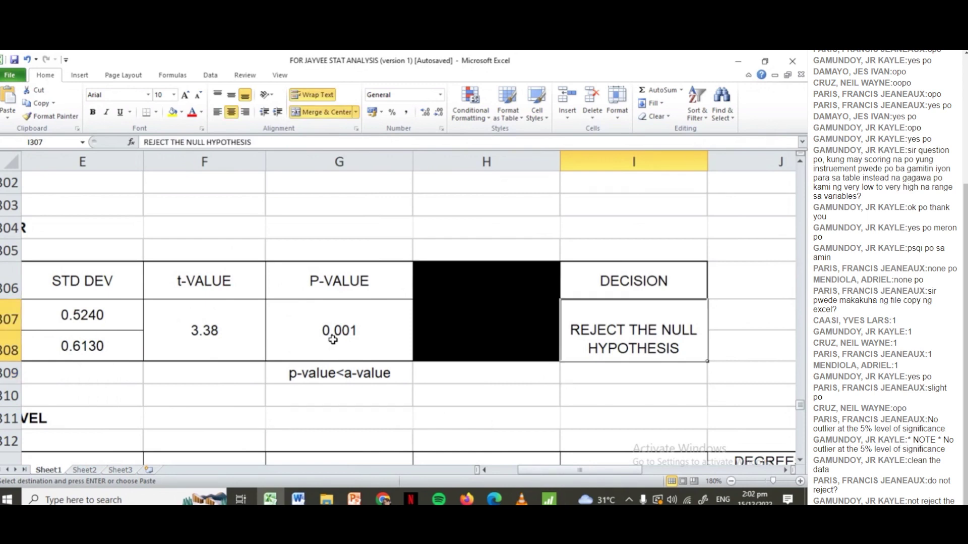
pyautogui.press('Home')
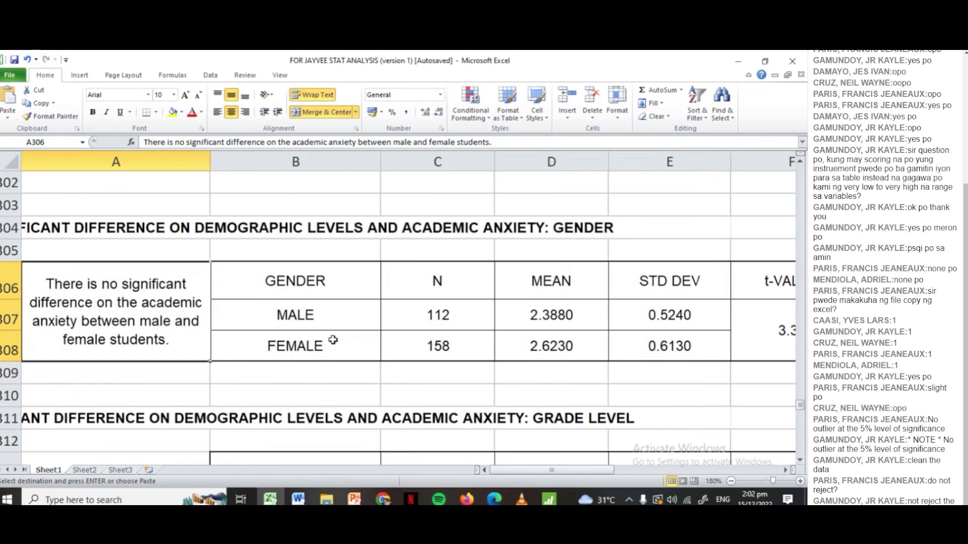
# Step: Go across the gender table's row to the P-VALUE column and compare its value with the decision in I307
pyautogui.press('Right')
pyautogui.press('Right')
pyautogui.press('Right')
pyautogui.press('Right')
pyautogui.press('Right')
pyautogui.press('Right')
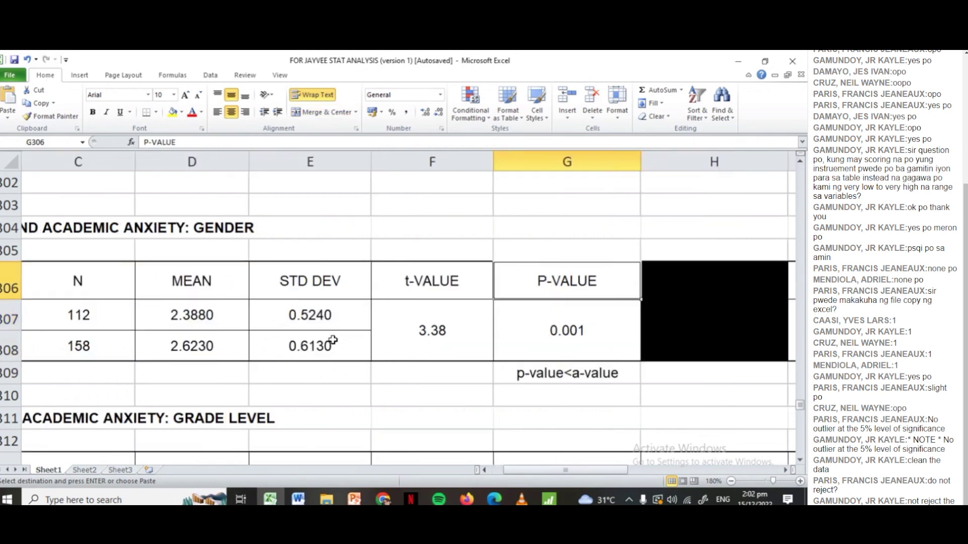
pyautogui.press('Down')
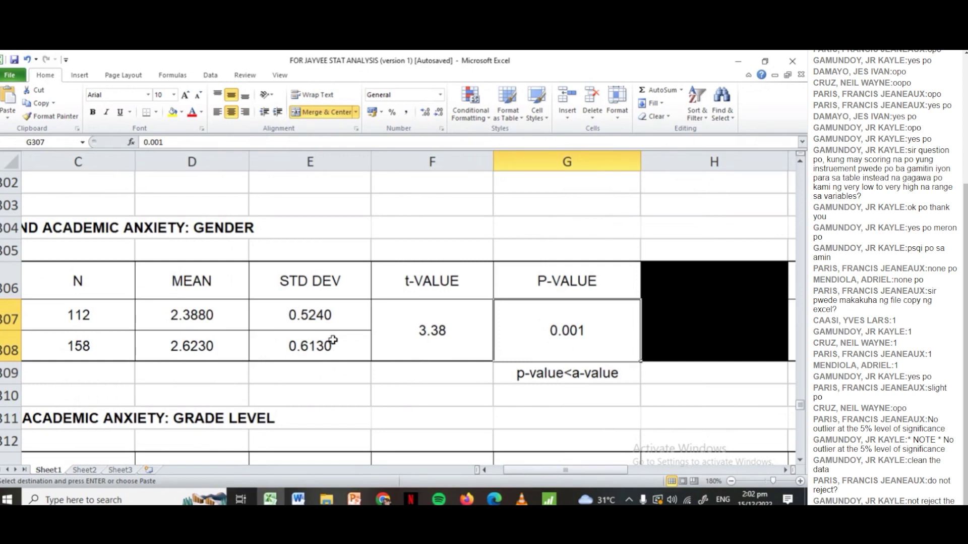
pyautogui.press('Right')
pyautogui.press('Right')
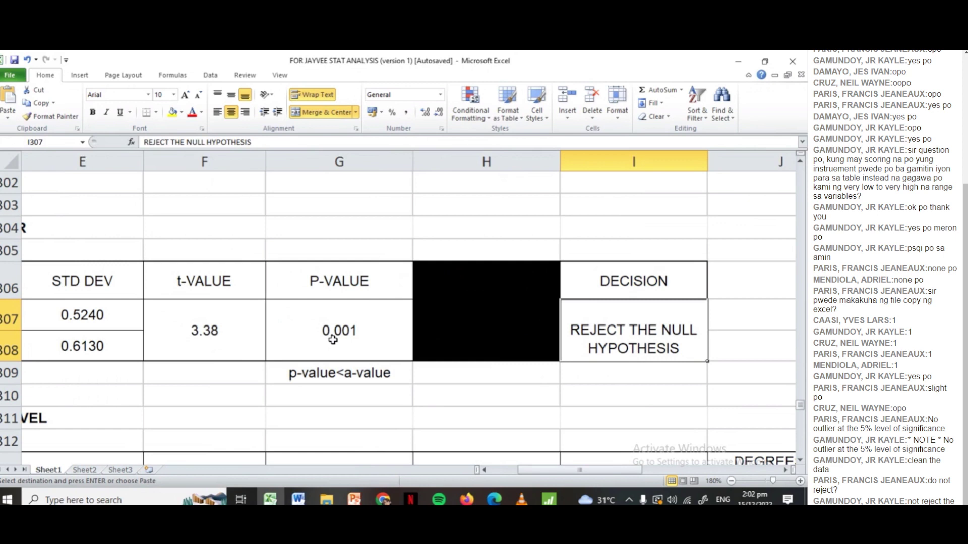
# Step: Merge and center the empty range J306:K308 next to the gender table's DECISION column
pyautogui.press('Right')
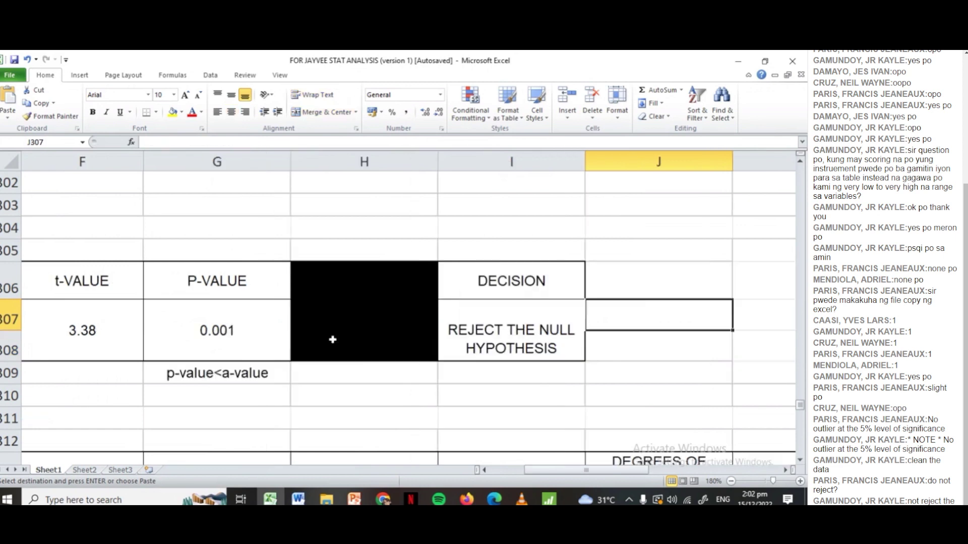
pyautogui.moveTo(644, 277); pyautogui.dragTo(740, 342)
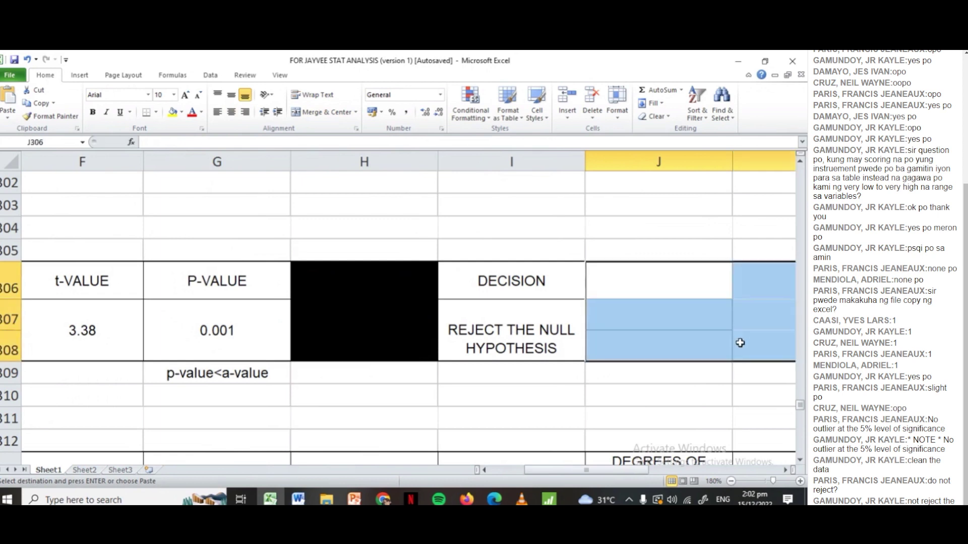
pyautogui.click(319, 113)
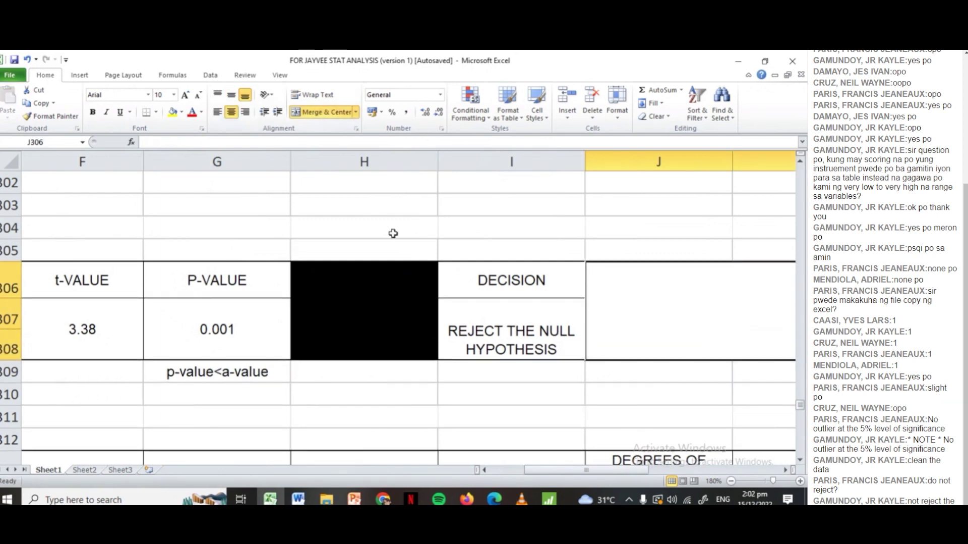
# Step: Enter "THERE IS ENOUGH EVIDENCE TO CONCLUDE THAT THERE IS A DIFFERENCE" in the merged cell next to the decision
pyautogui.write('THRERE')
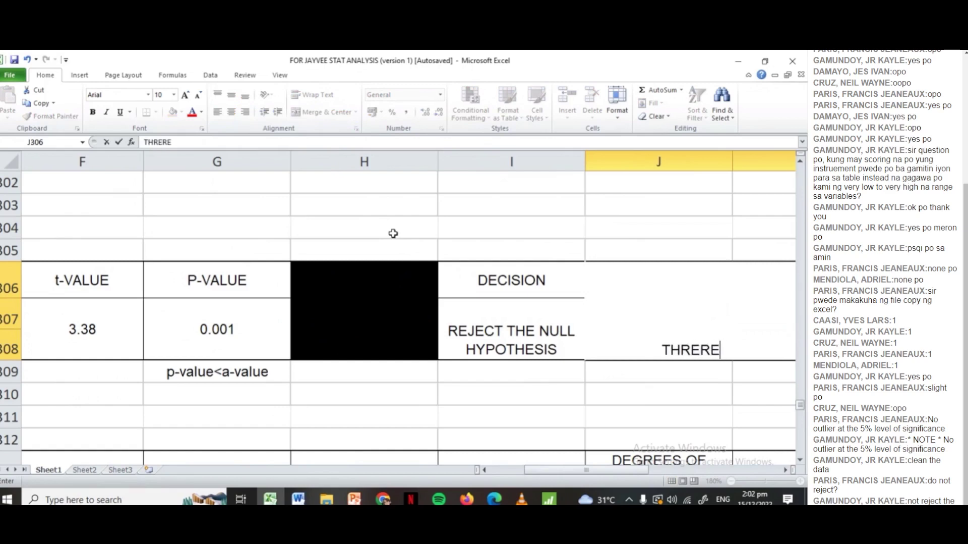
pyautogui.press('BackSpace')
pyautogui.press('BackSpace')
pyautogui.press('BackSpace')
pyautogui.press('BackSpace')
pyautogui.write('ERE IS ENOUG')
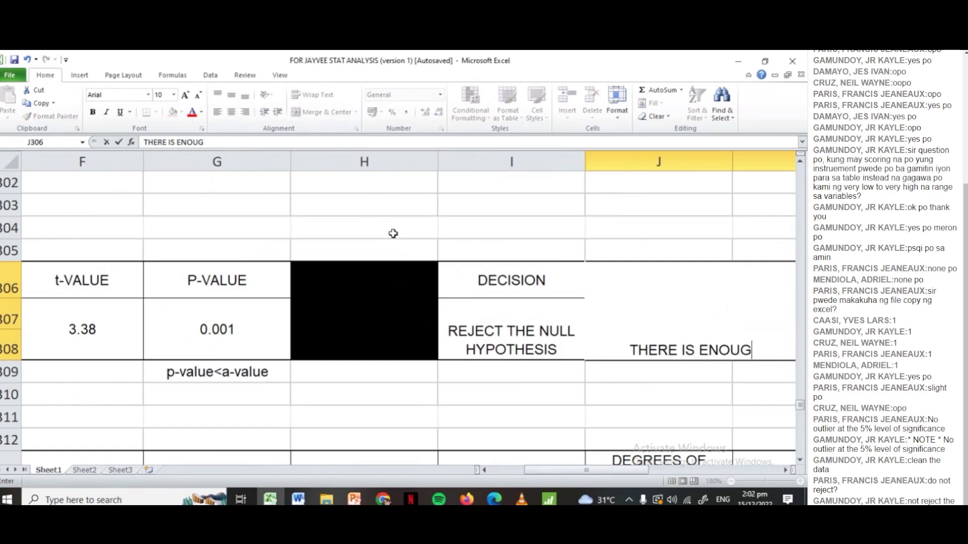
pyautogui.write('H EVIDENCE TO CO')
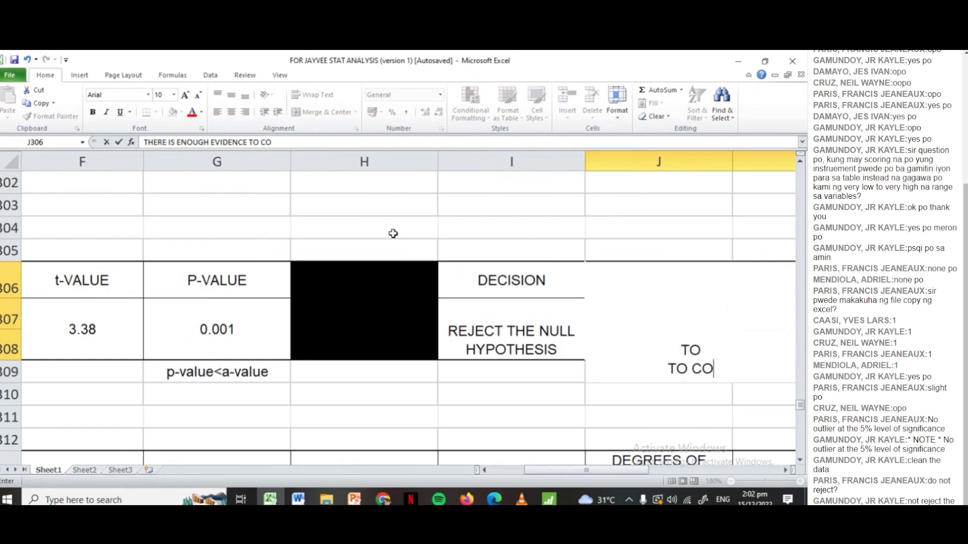
pyautogui.write('NCLUDE THAT')
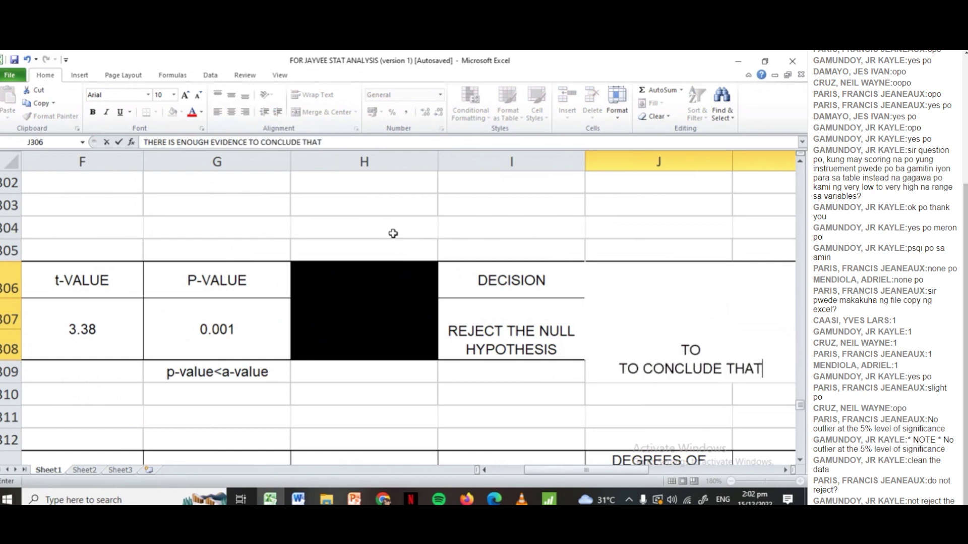
pyautogui.write(' THERE IS ')
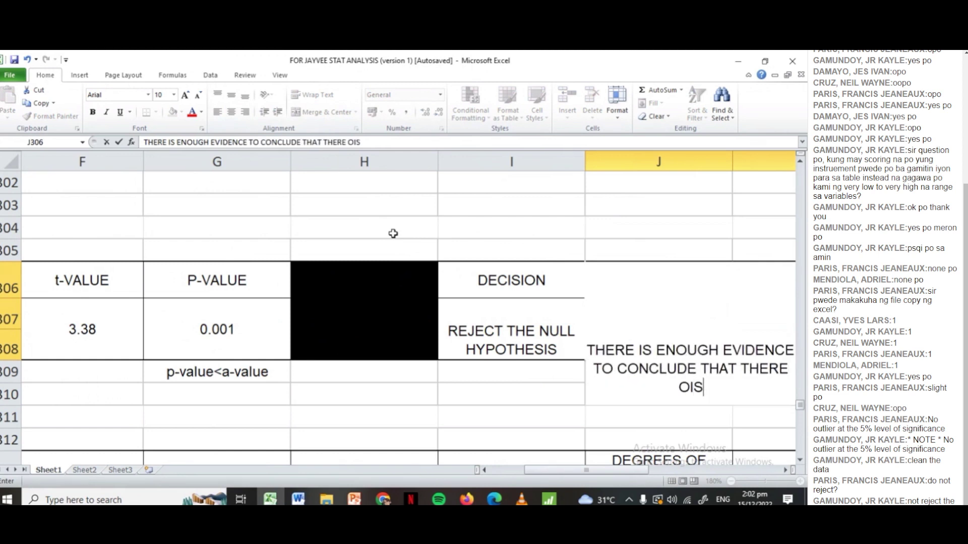
pyautogui.write('A DIFF')
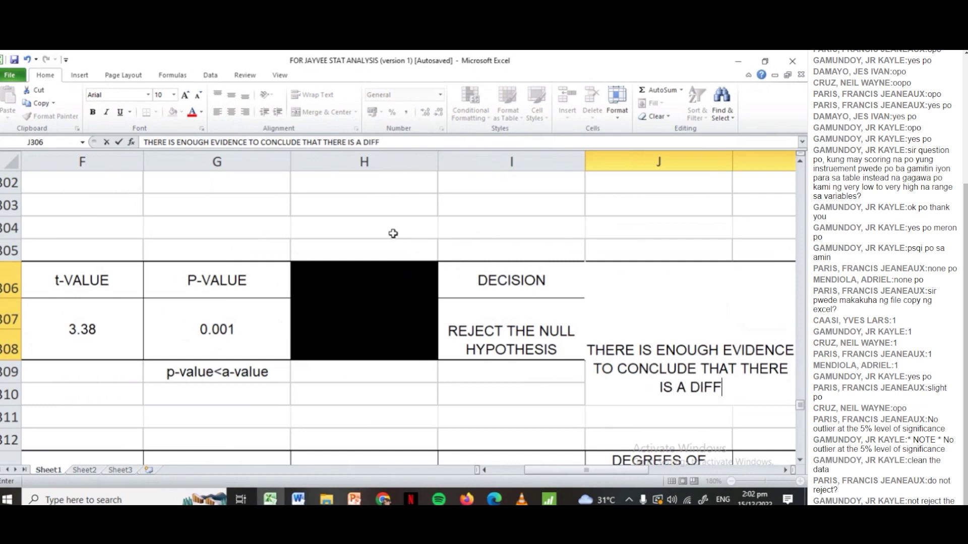
pyautogui.write('ERENCE BETWEEN THE')
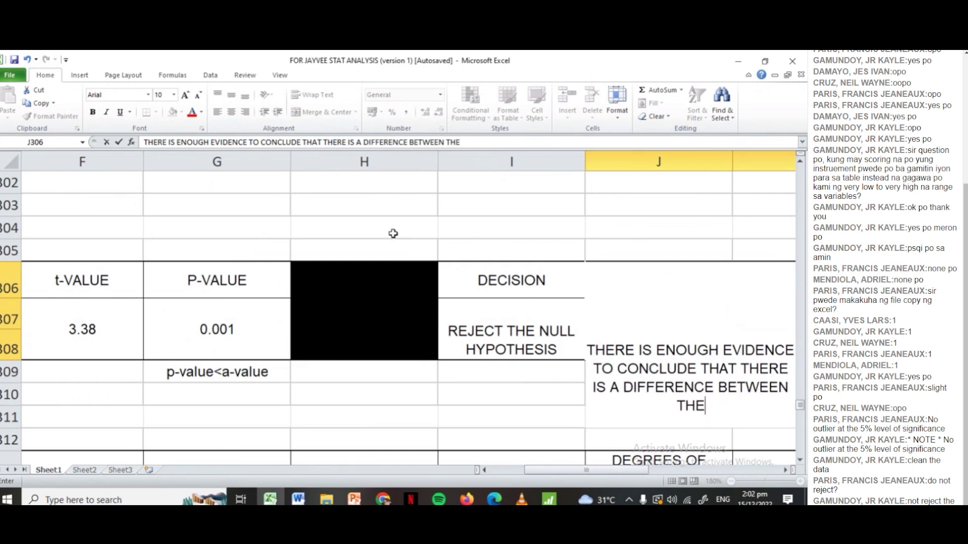
pyautogui.press('BackSpace')
pyautogui.press('BackSpace')
pyautogui.press('BackSpace')
pyautogui.press('BackSpace')
pyautogui.press('BackSpace')
pyautogui.press('BackSpace')
pyautogui.press('BackSpace')
pyautogui.press('BackSpace')
pyautogui.press('BackSpace')
pyautogui.press('BackSpace')
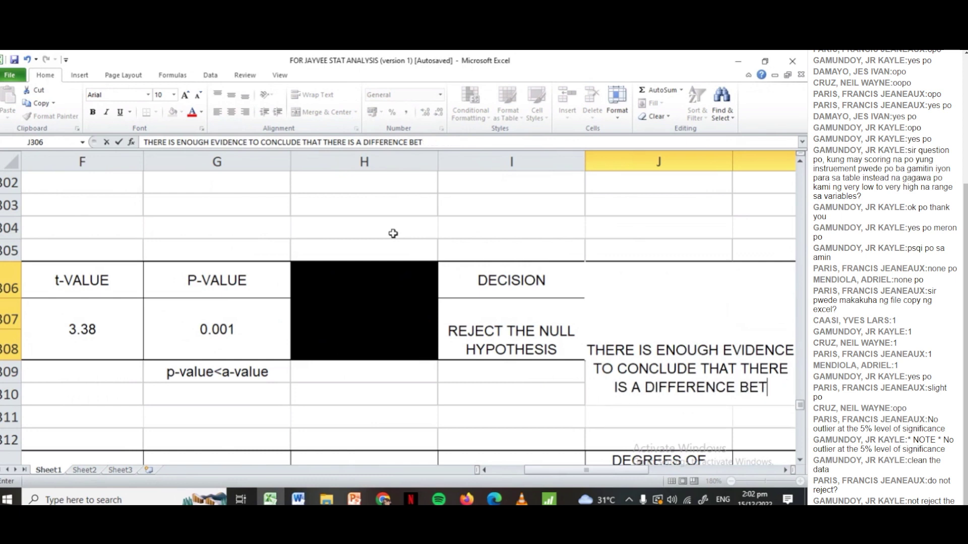
pyautogui.press('BackSpace')
pyautogui.press('BackSpace')
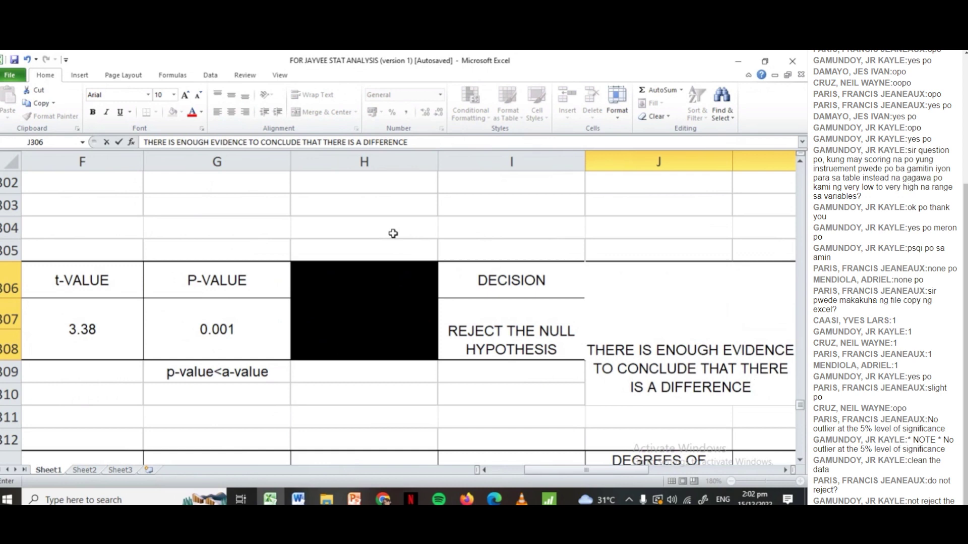
pyautogui.press('Left')
pyautogui.press('Left')
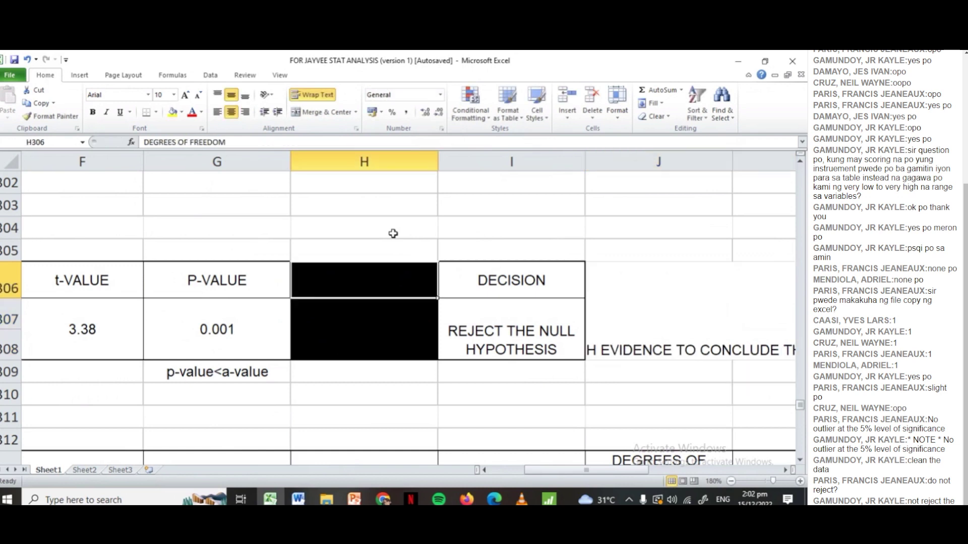
# Step: Insert "ACADEMIC ANXIETY" before "DIFFERENCE" in the J306 conclusion and append "BETWEEN MALE AND FEMALE STUDENTS."
pyautogui.click(750, 290)
pyautogui.click(364, 143)
pyautogui.write('ACADEMIC')
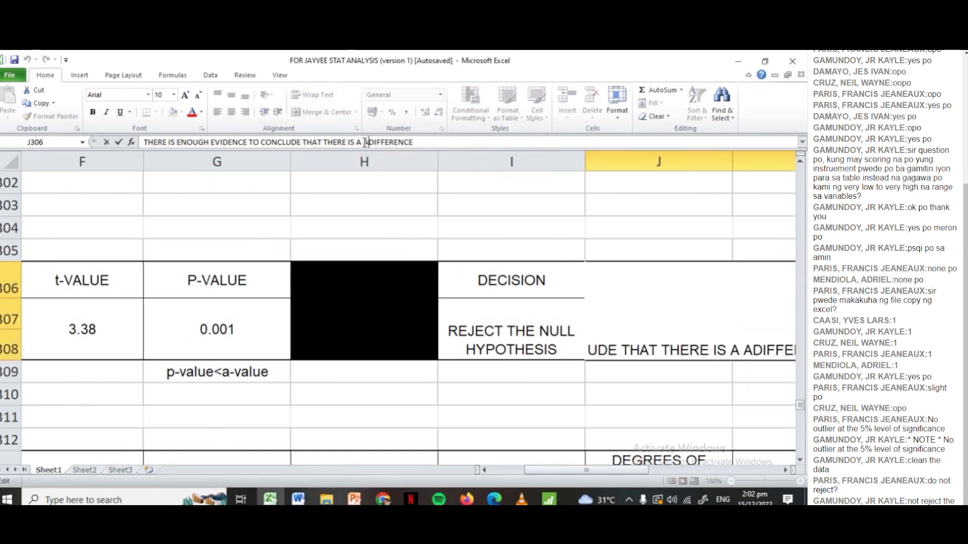
pyautogui.write(' ANXIETY')
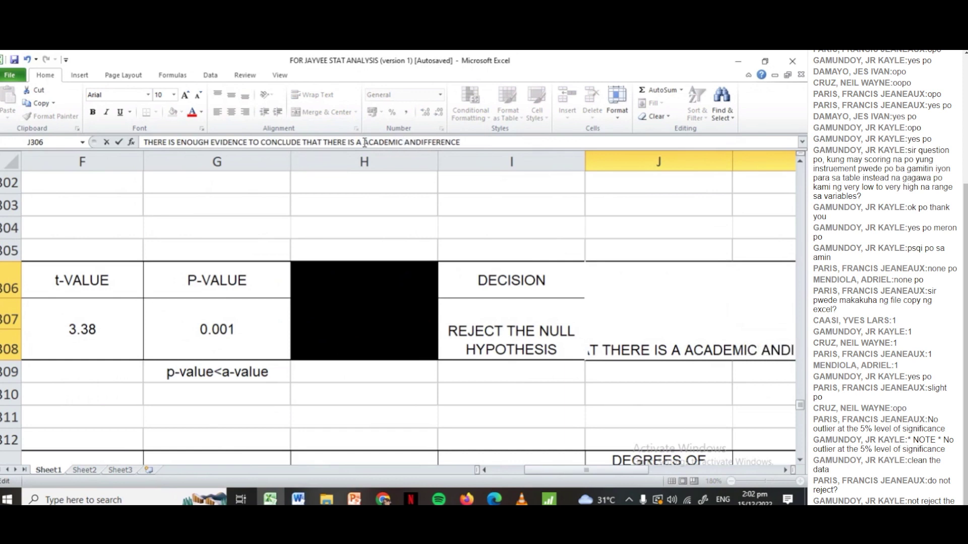
pyautogui.press('End')
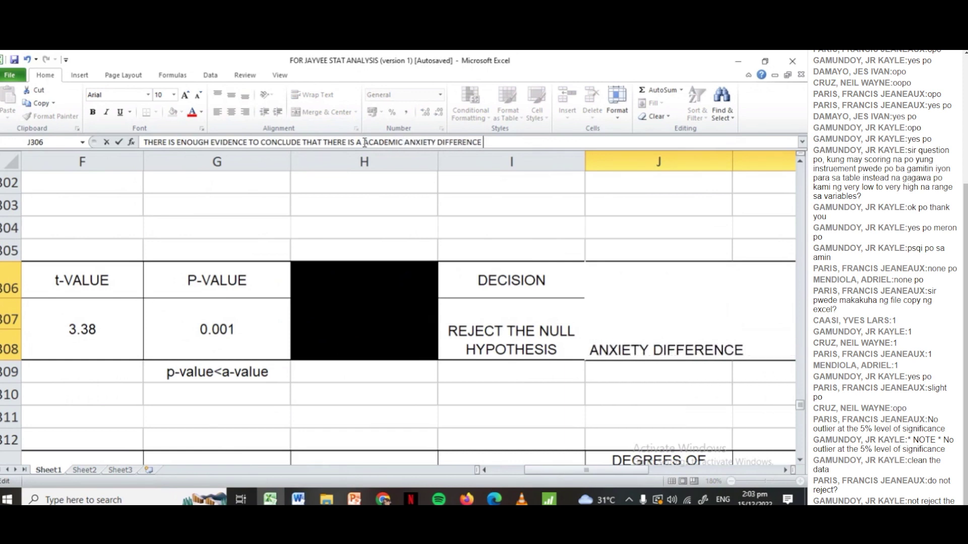
pyautogui.write('BETWEEN MALE')
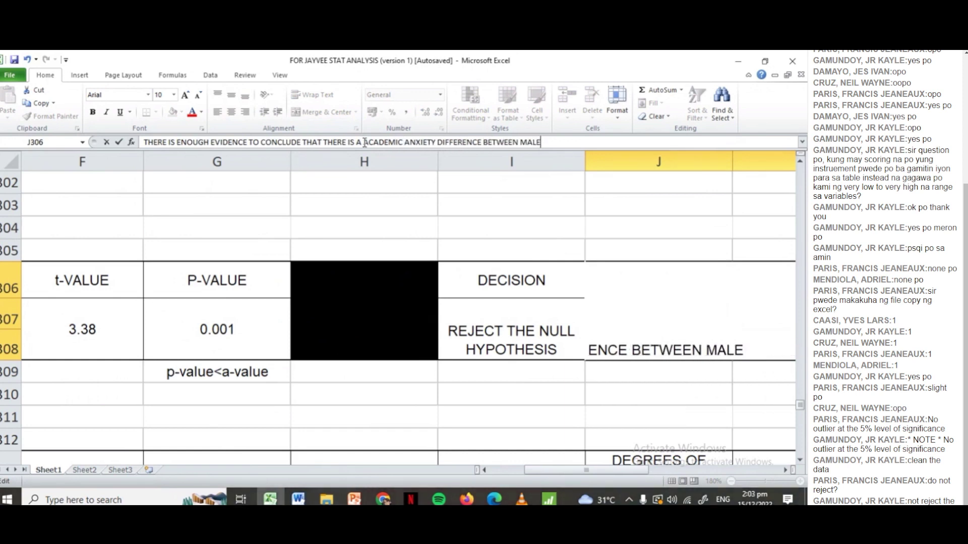
pyautogui.write(' AND FEMALE STUDENTS')
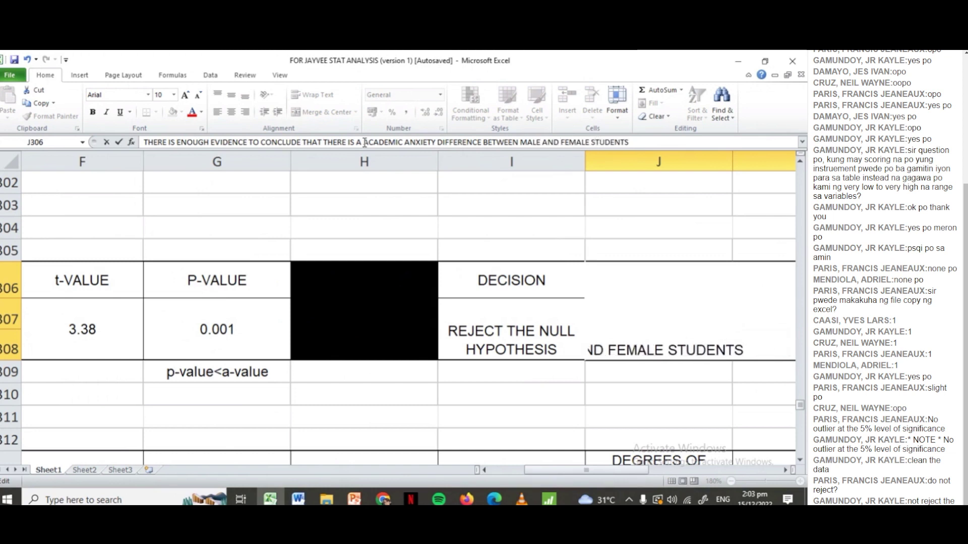
pyautogui.press('Return')
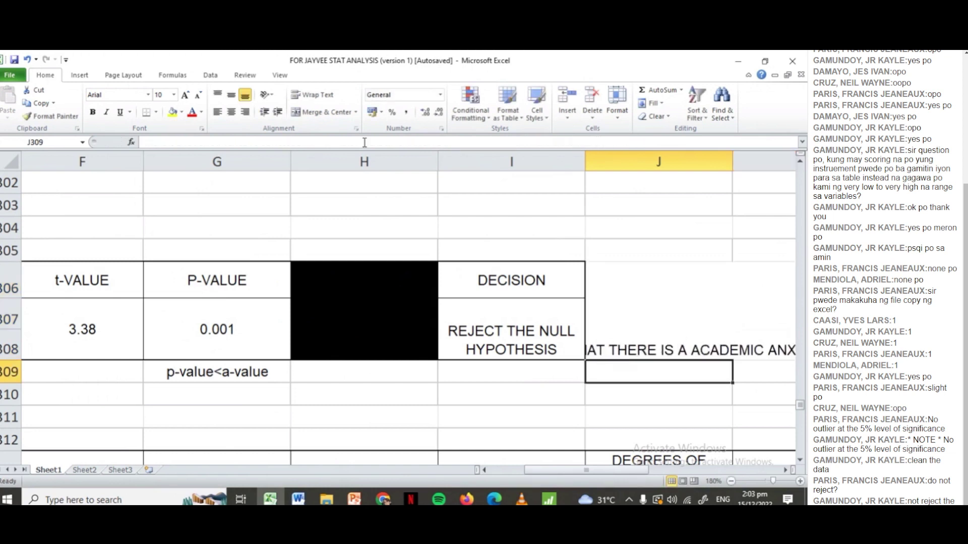
# Step: Wrap the conclusion text in the merged J306 cell and align it vertically to the middle
pyautogui.click(761, 314)
pyautogui.click(317, 95)
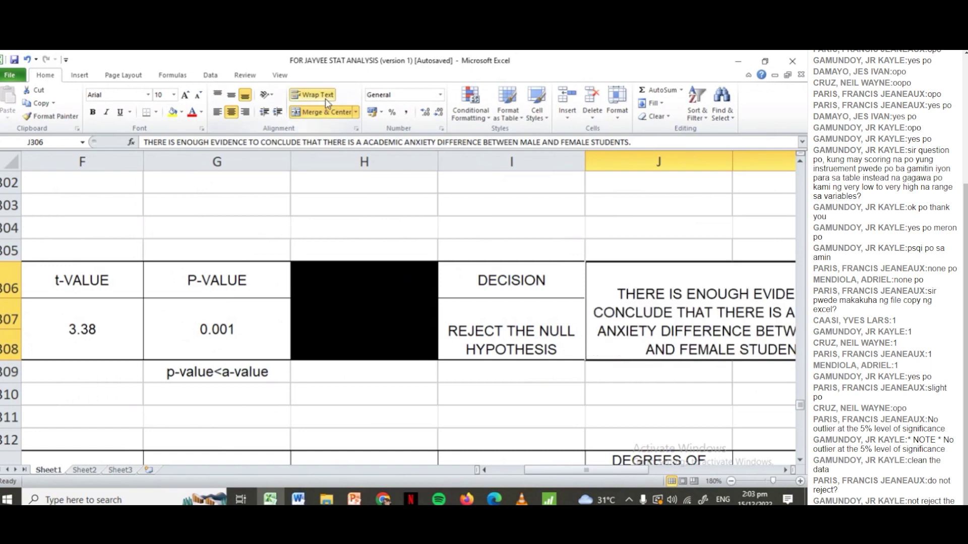
pyautogui.click(786, 469)
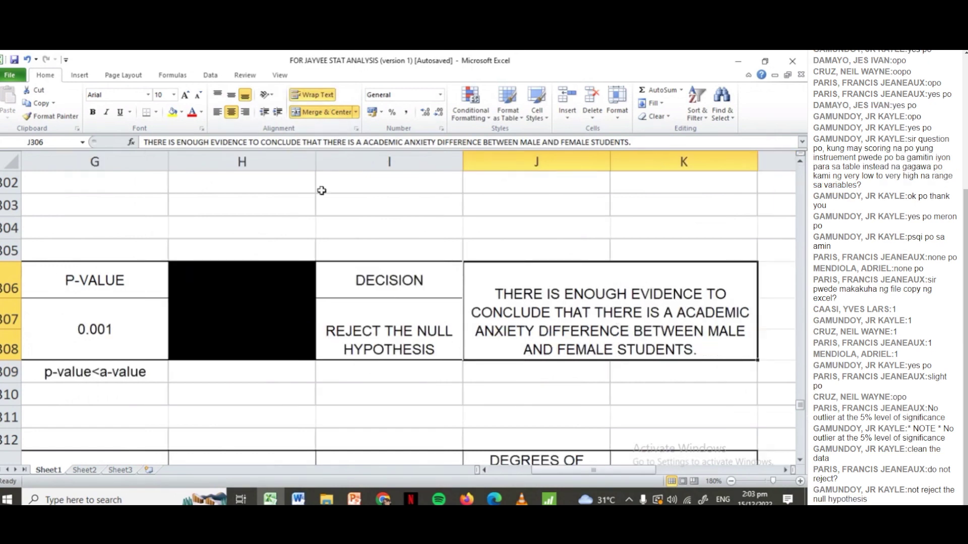
pyautogui.click(231, 95)
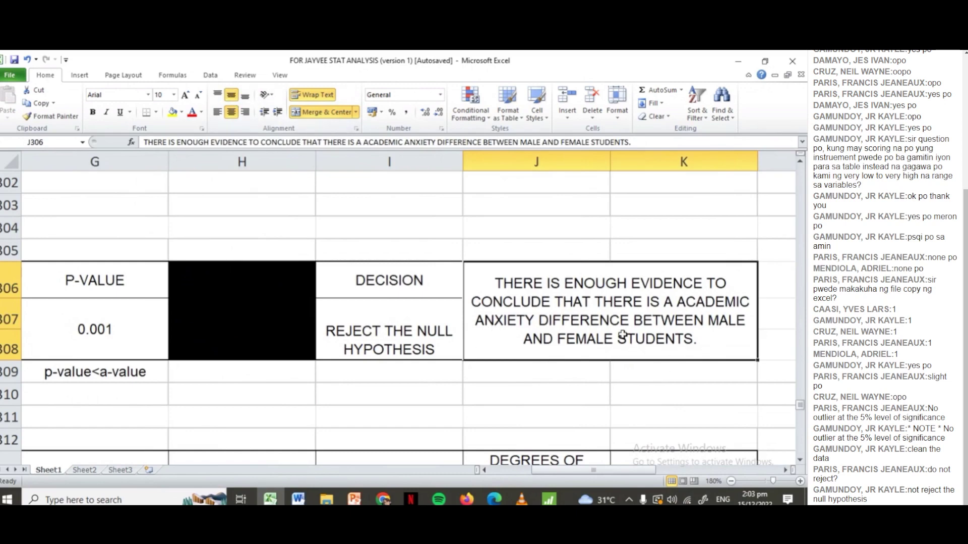
# Step: Examine the gender table's results for male and female students, from the conclusion back to the FEMALE row label
pyautogui.press('Left')
pyautogui.press('Left')
pyautogui.press('Left')
pyautogui.press('Left')
pyautogui.press('Left')
pyautogui.press('Left')
pyautogui.press('Left')
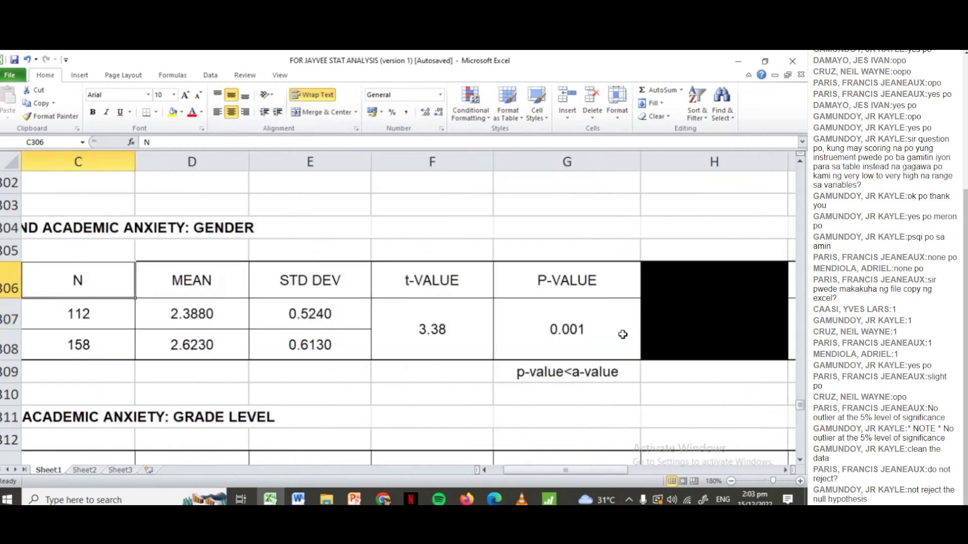
pyautogui.press('Left')
pyautogui.press('Down')
pyautogui.press('Down')
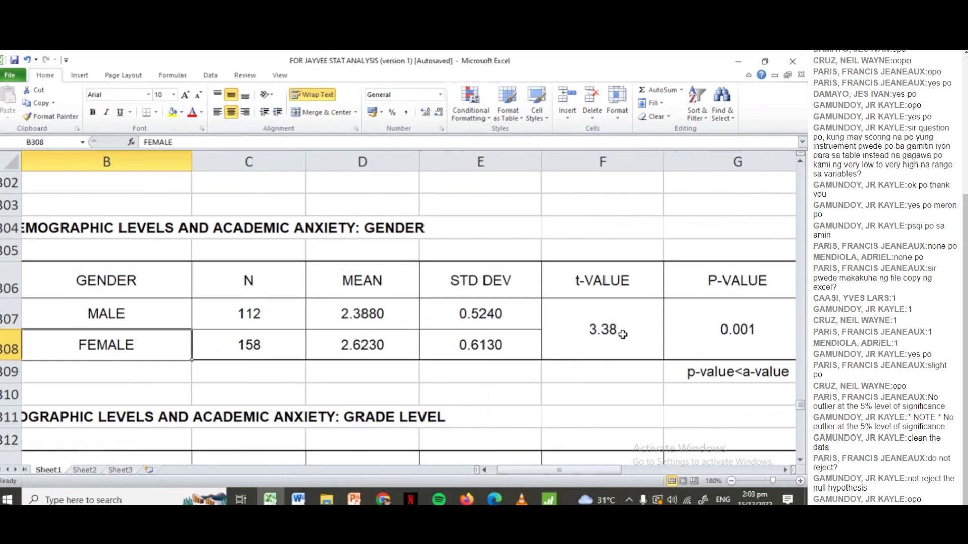
# Step: Find the academic anxiety interpretation scale above the summary tables and review its score ranges and level descriptions in J278:K282
pyautogui.press('Up')
pyautogui.press('Up')
pyautogui.press('Up')
pyautogui.press('Up')
pyautogui.press('Up')
pyautogui.press('Up')
pyautogui.press('Up')
pyautogui.press('Up')
pyautogui.press('Up')
pyautogui.press('Up')
pyautogui.press('Up')
pyautogui.press('Up')
pyautogui.press('Up')
pyautogui.press('Up')
pyautogui.press('Up')
pyautogui.press('Up')
pyautogui.press('Up')
pyautogui.press('Up')
pyautogui.press('Up')
pyautogui.press('Up')
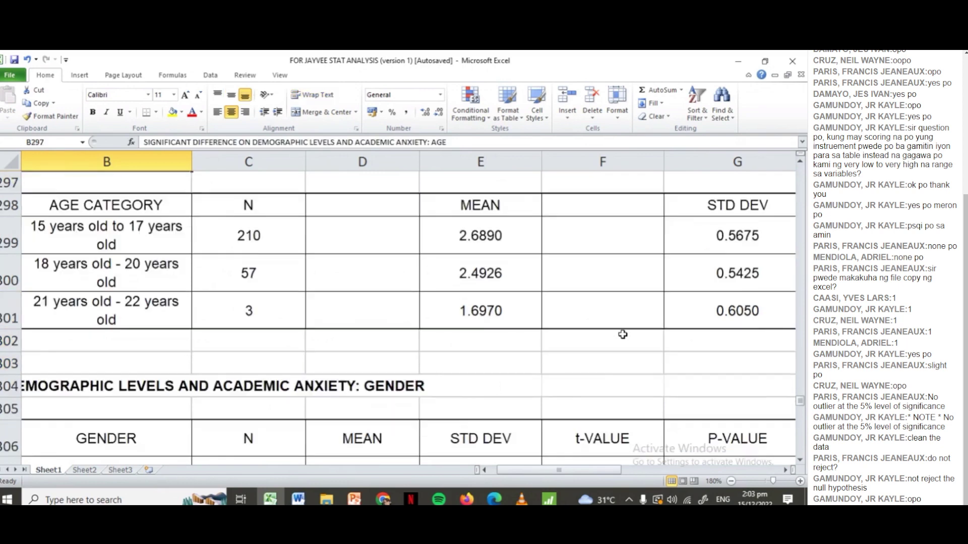
pyautogui.press('Up')
pyautogui.press('Up')
pyautogui.press('Up')
pyautogui.press('Up')
pyautogui.press('Up')
pyautogui.press('Up')
pyautogui.press('Up')
pyautogui.press('Up')
pyautogui.press('Up')
pyautogui.press('Up')
pyautogui.press('Up')
pyautogui.press('Up')
pyautogui.press('Up')
pyautogui.press('Up')
pyautogui.press('Up')
pyautogui.press('Up')
pyautogui.press('Up')
pyautogui.press('Up')
pyautogui.press('Up')
pyautogui.press('Up')
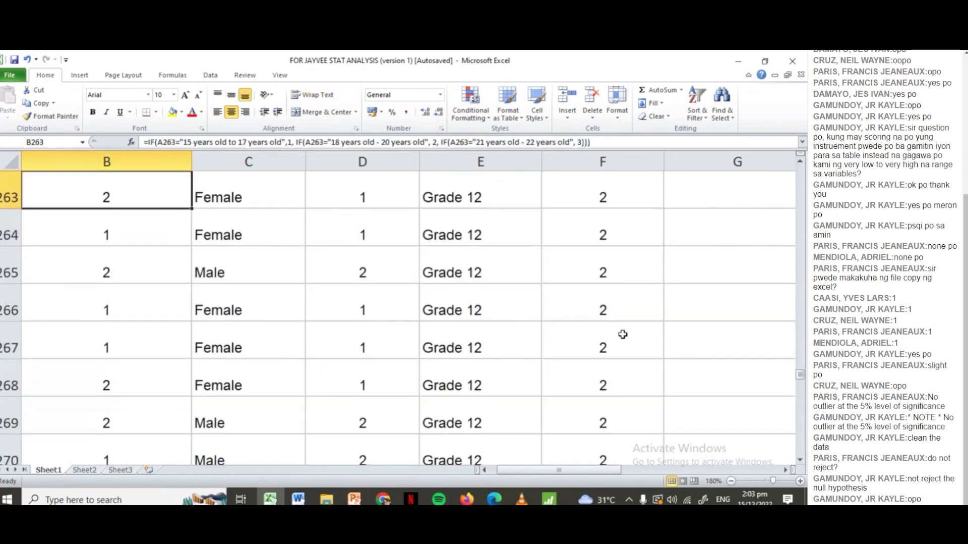
pyautogui.press('Down')
pyautogui.press('Down')
pyautogui.press('Down')
pyautogui.press('Down')
pyautogui.press('Down')
pyautogui.press('Down')
pyautogui.press('Down')
pyautogui.press('Down')
pyautogui.press('Down')
pyautogui.press('Down')
pyautogui.press('Down')
pyautogui.press('Down')
pyautogui.press('Down')
pyautogui.press('Down')
pyautogui.press('Down')
pyautogui.press('Down')
pyautogui.press('Down')
pyautogui.press('Down')
pyautogui.press('Down')
pyautogui.press('Up')
pyautogui.press('Up')
pyautogui.press('Up')
pyautogui.press('Up')
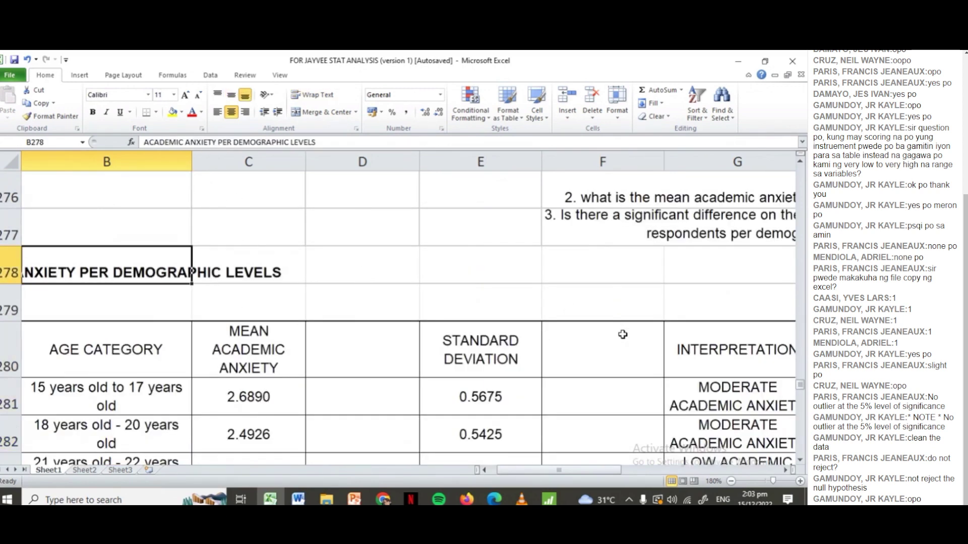
pyautogui.press('Up')
pyautogui.press('Right')
pyautogui.press('Right')
pyautogui.press('Right')
pyautogui.press('Right')
pyautogui.press('Right')
pyautogui.press('Right')
pyautogui.press('Right')
pyautogui.press('Right')
pyautogui.press('Right')
pyautogui.press('Right')
pyautogui.press('Up')
pyautogui.press('Up')
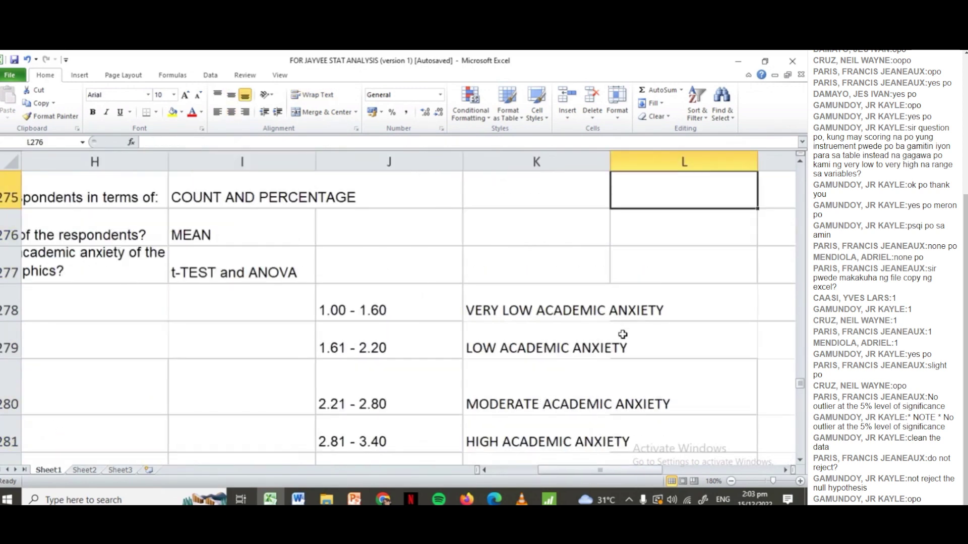
pyautogui.press('Down')
pyautogui.press('Down')
pyautogui.press('Down')
pyautogui.press('Down')
pyautogui.press('Down')
pyautogui.press('Down')
pyautogui.press('Down')
pyautogui.press('Up')
pyautogui.press('Left')
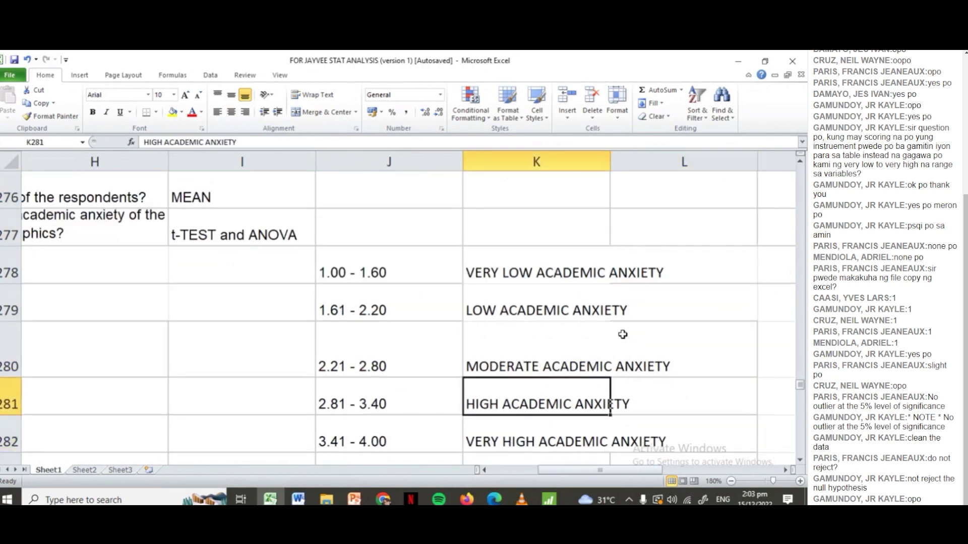
pyautogui.press('Down')
pyautogui.press('Down')
pyautogui.press('Up')
pyautogui.press('Left')
pyautogui.press('Up')
pyautogui.press('Up')
pyautogui.press('Up')
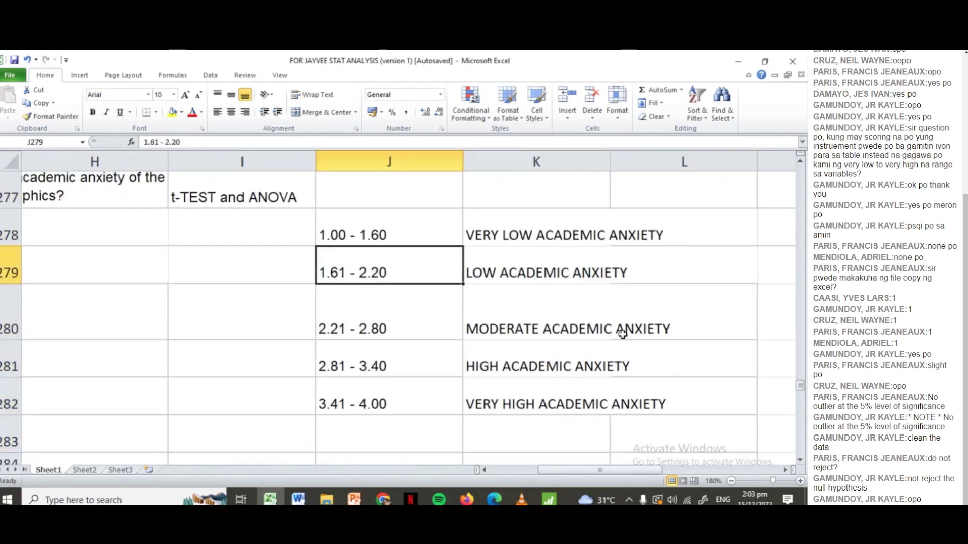
pyautogui.press('Up')
pyautogui.press('Right')
pyautogui.press('Left')
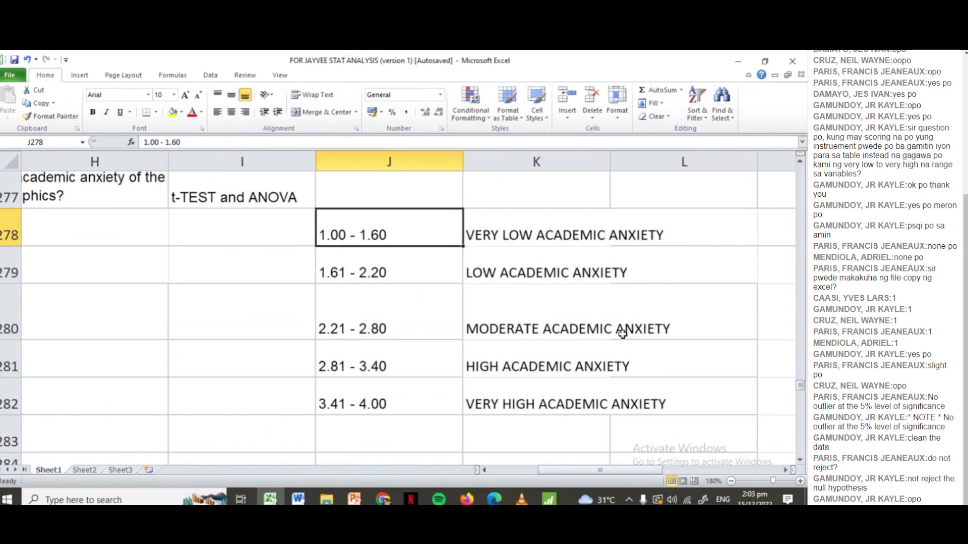
# Step: Return to the gender t-test table and review its statistics, decision and the null hypothesis statement beside it
pyautogui.press('Down')
pyautogui.press('Down')
pyautogui.press('Down')
pyautogui.press('Down')
pyautogui.press('Down')
pyautogui.press('Down')
pyautogui.press('Down')
pyautogui.press('Down')
pyautogui.press('Down')
pyautogui.press('Down')
pyautogui.press('Down')
pyautogui.press('Down')
pyautogui.press('Down')
pyautogui.press('Down')
pyautogui.press('Down')
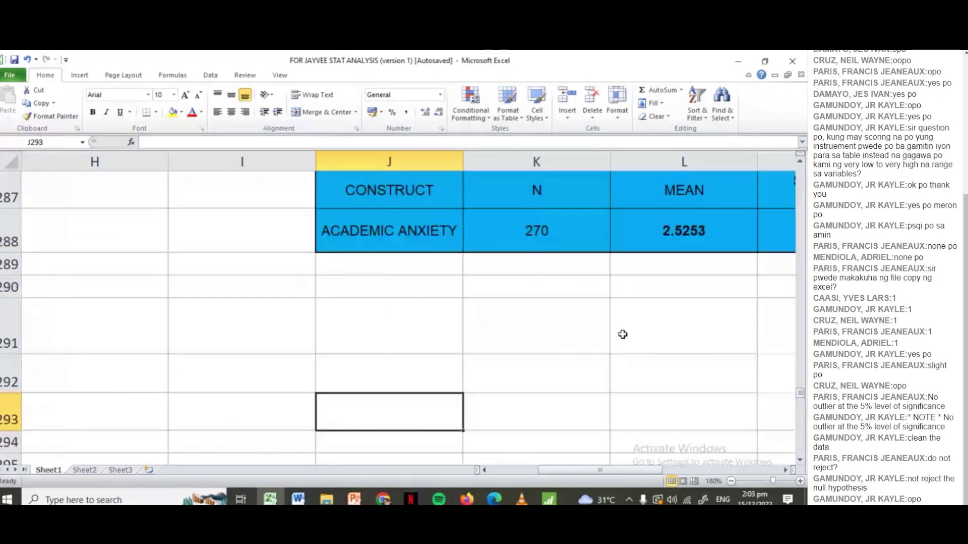
pyautogui.press('Down')
pyautogui.press('Down')
pyautogui.press('Down')
pyautogui.press('Down')
pyautogui.press('Down')
pyautogui.press('Down')
pyautogui.press('Down')
pyautogui.press('Down')
pyautogui.press('Down')
pyautogui.press('Down')
pyautogui.press('Down')
pyautogui.press('Down')
pyautogui.press('Down')
pyautogui.press('Down')
pyautogui.press('Down')
pyautogui.press('Down')
pyautogui.press('Down')
pyautogui.press('Down')
pyautogui.press('Down')
pyautogui.press('Down')
pyautogui.press('Up')
pyautogui.press('Up')
pyautogui.press('Up')
pyautogui.press('Up')
pyautogui.press('Up')
pyautogui.press('Up')
pyautogui.press('Left')
pyautogui.press('Left')
pyautogui.press('Left')
pyautogui.press('Left')
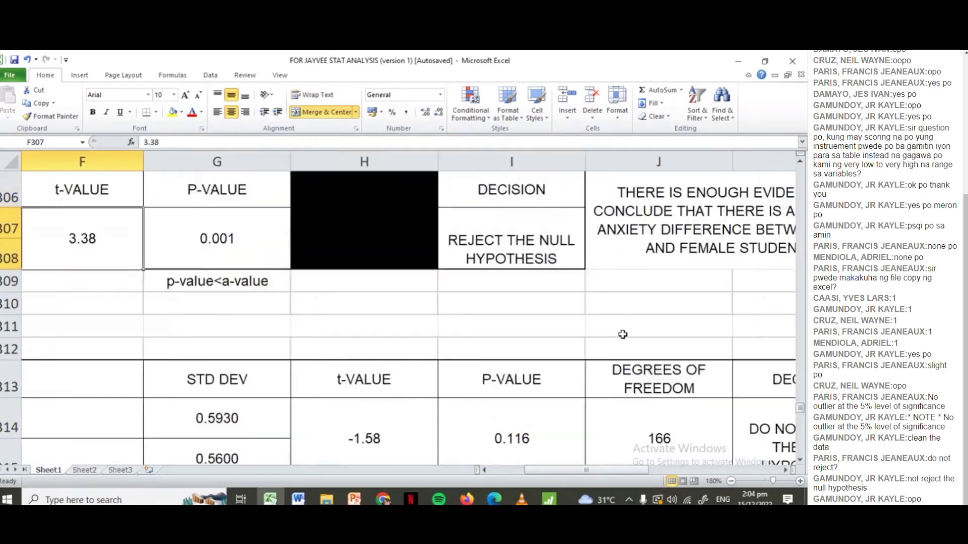
pyautogui.press('Left')
pyautogui.press('Left')
pyautogui.press('Left')
pyautogui.press('Left')
pyautogui.press('Left')
pyautogui.press('Up')
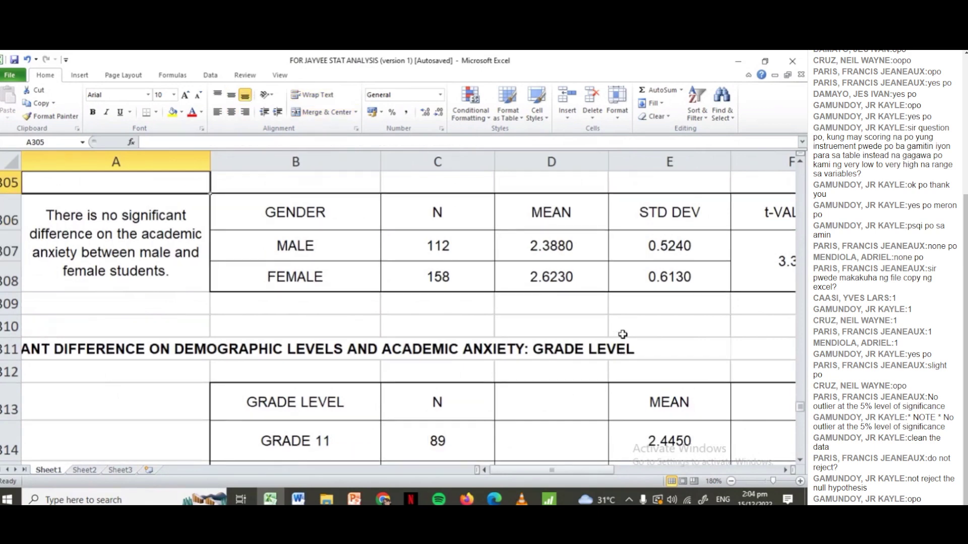
# Step: Review the gender t-test table's column headings in row 306 and its male and female rows
pyautogui.press('Down')
pyautogui.press('Right')
pyautogui.press('Right')
pyautogui.press('Right')
pyautogui.press('Right')
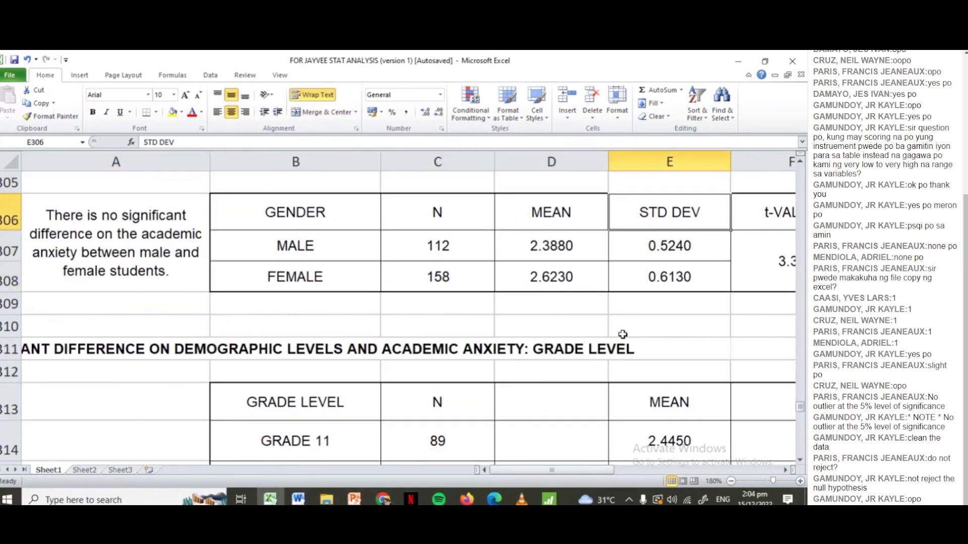
pyautogui.press('Right')
pyautogui.press('Right')
pyautogui.press('Left')
pyautogui.press('Left')
pyautogui.press('Left')
pyautogui.press('Left')
pyautogui.press('Left')
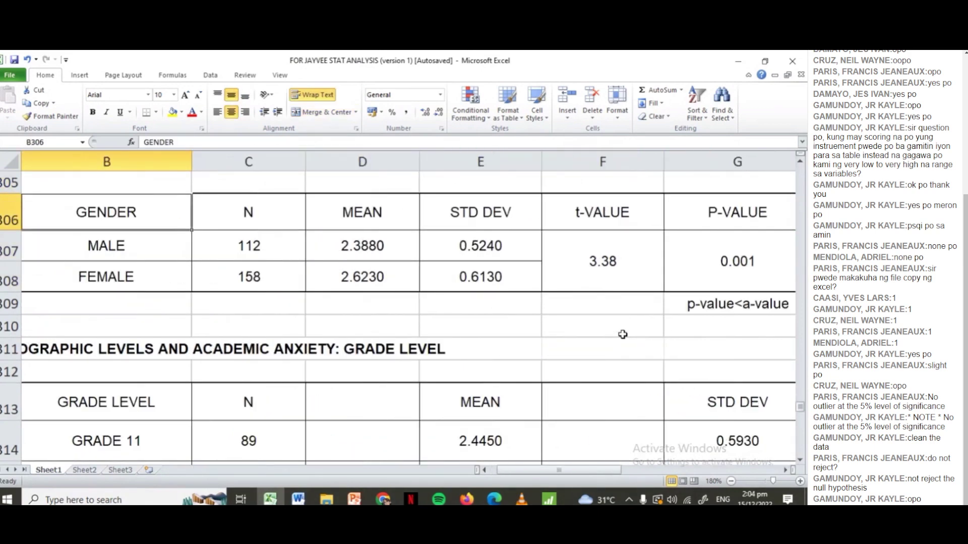
pyautogui.press('Down')
pyautogui.press('Down')
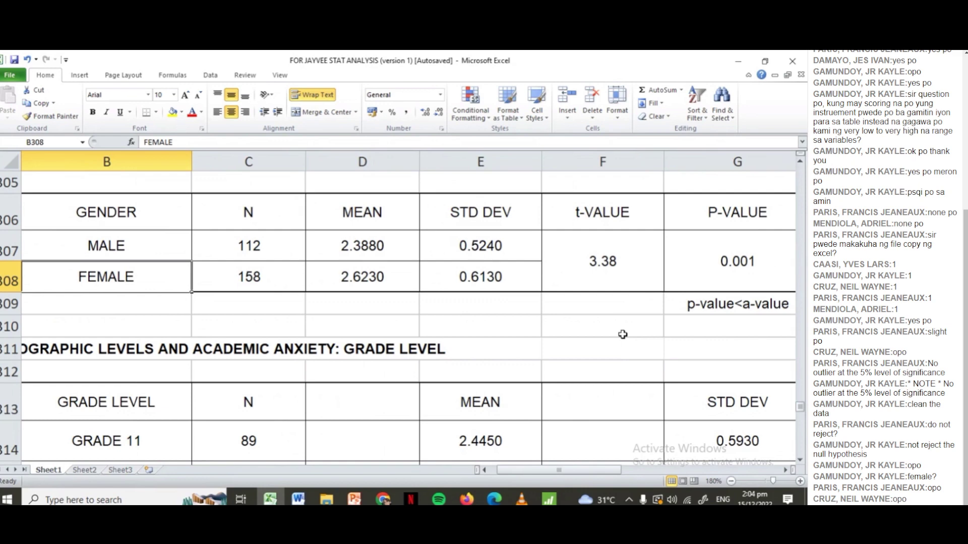
# Step: Switch to Minitab and run a two-sample t-test on ACADEMIC ANXIETY with GRADE LEVEL as the sample IDs
pyautogui.click(549, 500)
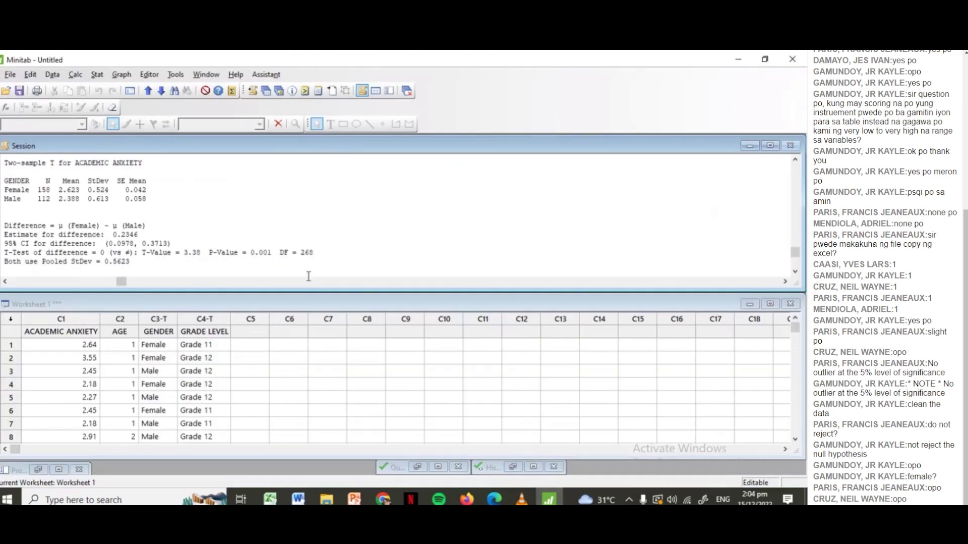
pyautogui.click(339, 261)
pyautogui.press('Down')
pyautogui.press('Down')
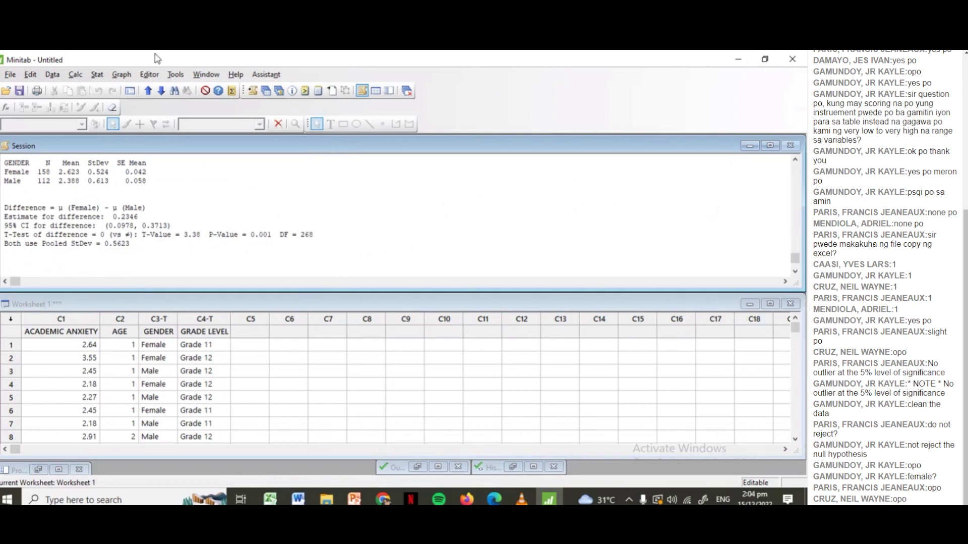
pyautogui.click(97, 75)
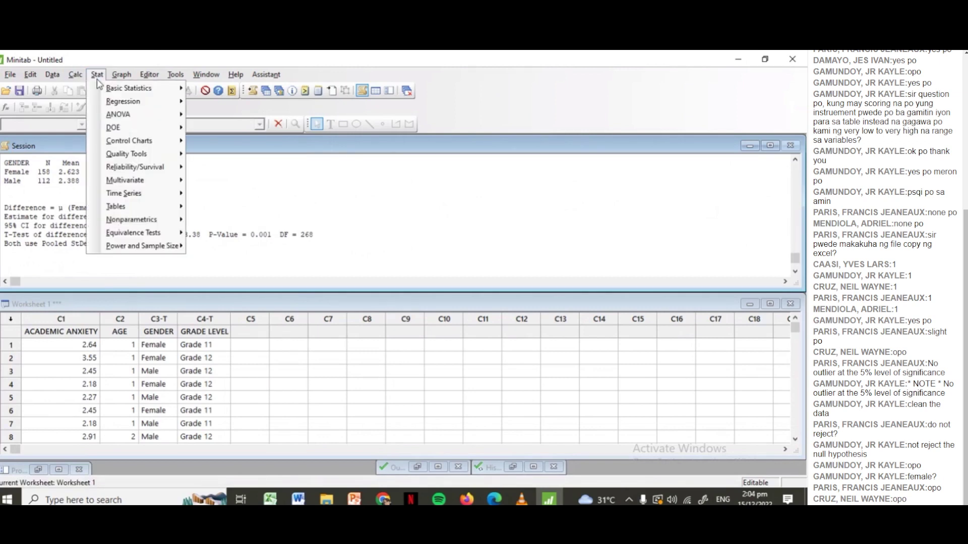
pyautogui.moveTo(106, 91)
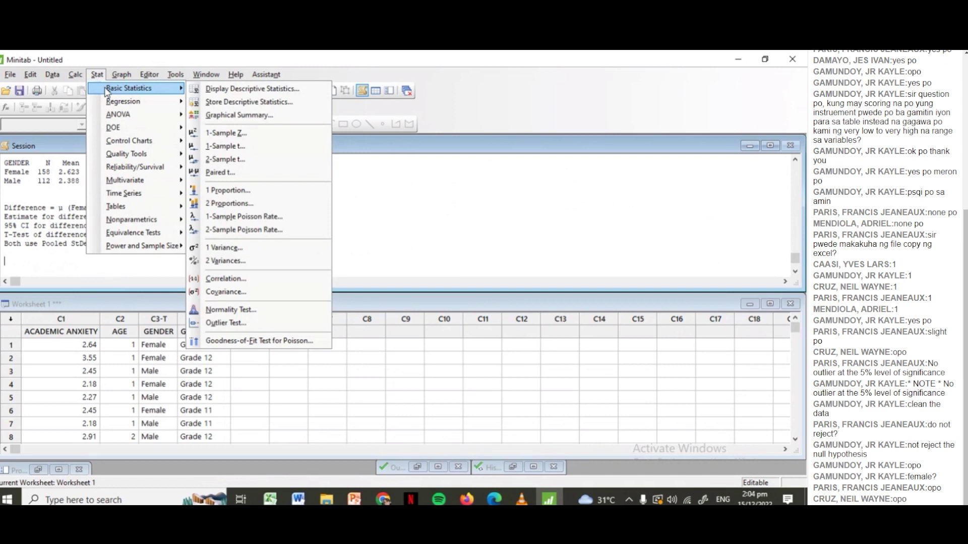
pyautogui.click(244, 159)
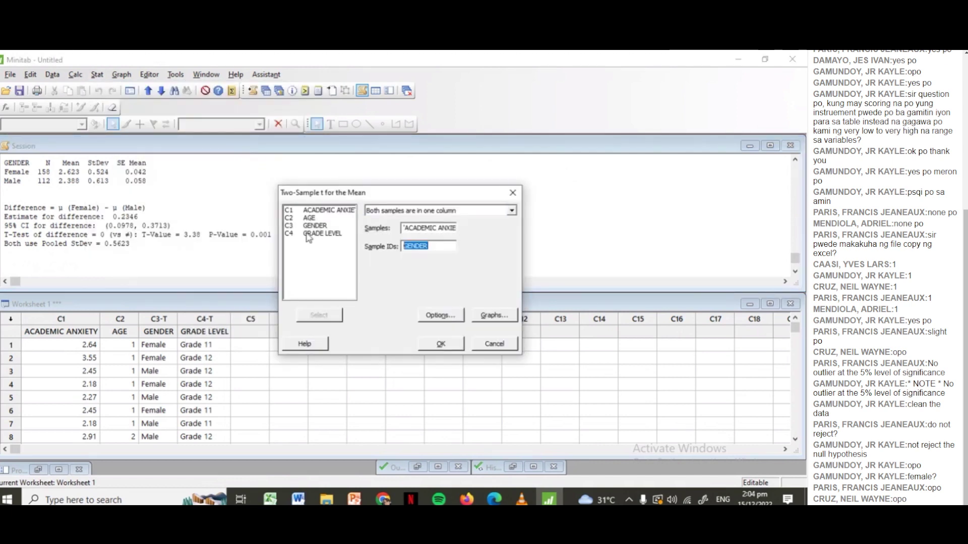
pyautogui.press('BackSpace')
pyautogui.doubleClick(338, 234)
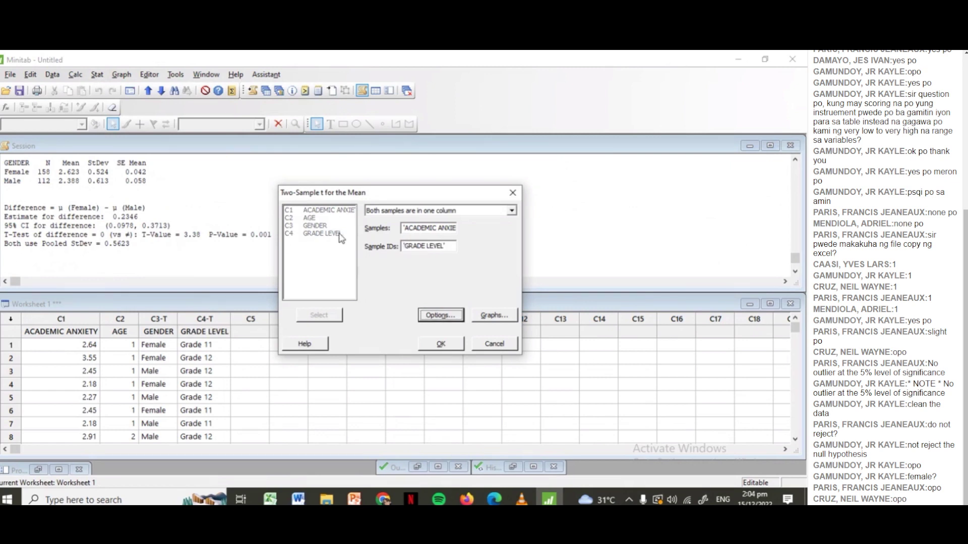
pyautogui.click(441, 345)
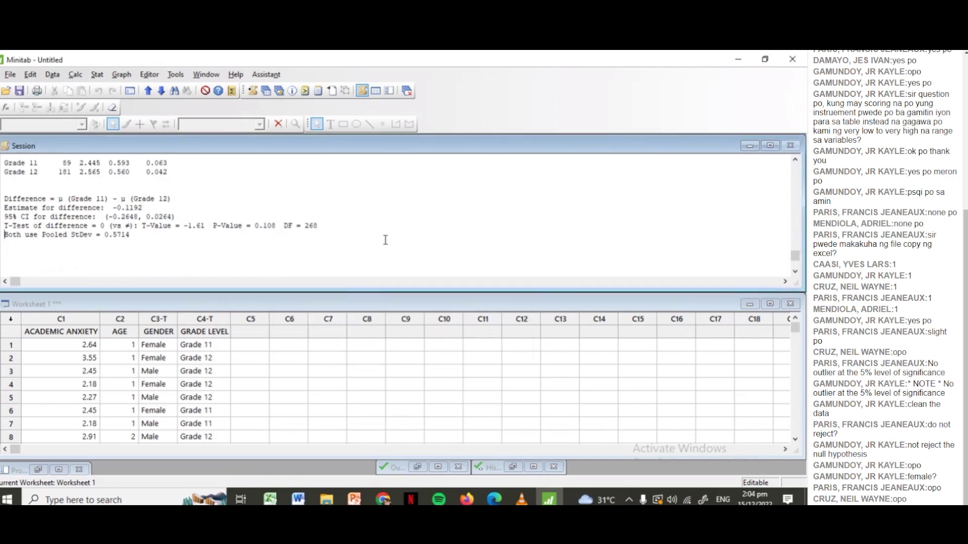
# Step: Examine the grade level t-test output, following the line with the T-Value and P-Value
pyautogui.press('Up')
pyautogui.press('Right')
pyautogui.press('Right')
pyautogui.press('Right')
pyautogui.press('Right')
pyautogui.press('Right')
pyautogui.press('Right')
pyautogui.press('Up')
pyautogui.press('Down')
pyautogui.press('Right')
pyautogui.press('Right')
pyautogui.press('Right')
pyautogui.press('Right')
pyautogui.press('Right')
pyautogui.press('Right')
pyautogui.press('Right')
pyautogui.press('Right')
pyautogui.press('Right')
pyautogui.press('Right')
pyautogui.press('Right')
pyautogui.press('Right')
pyautogui.press('Right')
pyautogui.press('Right')
pyautogui.press('Right')
pyautogui.press('Right')
pyautogui.press('Right')
pyautogui.press('Right')
pyautogui.press('Right')
pyautogui.press('Right')
pyautogui.press('Right')
pyautogui.press('Right')
pyautogui.press('Right')
pyautogui.press('Right')
pyautogui.press('Right')
pyautogui.press('Right')
pyautogui.press('Right')
pyautogui.press('Right')
pyautogui.press('Right')
pyautogui.press('Right')
pyautogui.press('Right')
pyautogui.press('Right')
pyautogui.press('Right')
pyautogui.press('Right')
# Step: Switch to Excel and delete the blank cells D313:D315 in the grade level table, shifting the remaining cells left
pyautogui.click(270, 499)
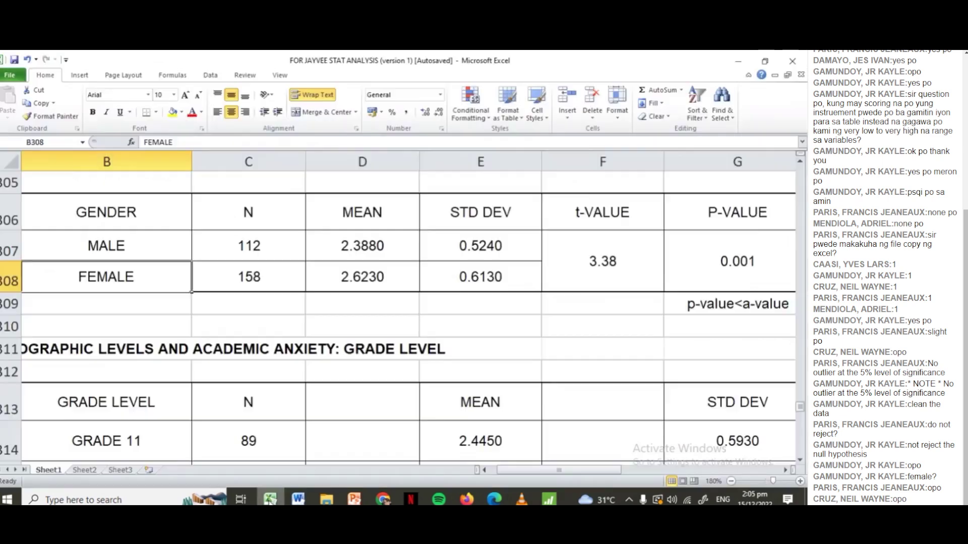
pyautogui.press('Down')
pyautogui.press('Down')
pyautogui.press('Down')
pyautogui.press('Down')
pyautogui.press('Down')
pyautogui.press('Down')
pyautogui.press('Down')
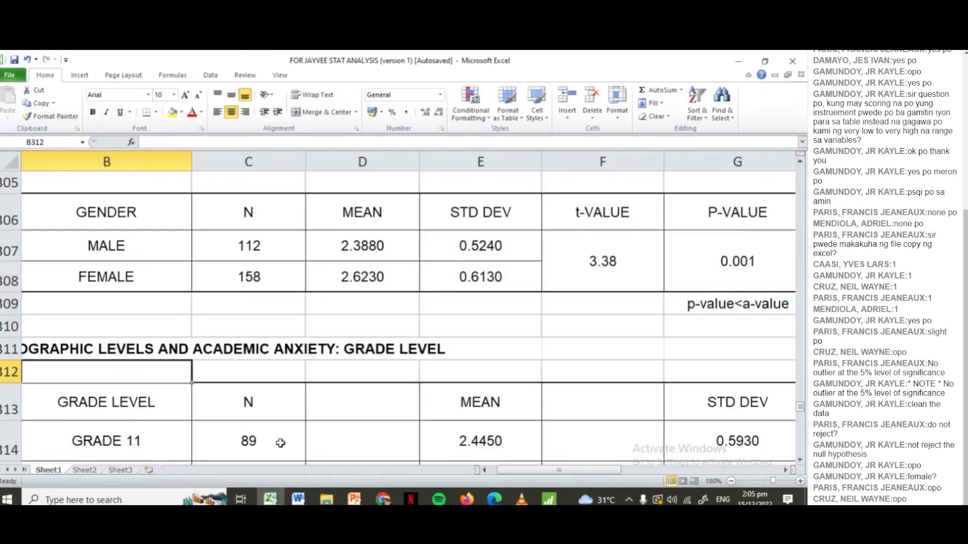
pyautogui.moveTo(345, 345); pyautogui.dragTo(362, 392)
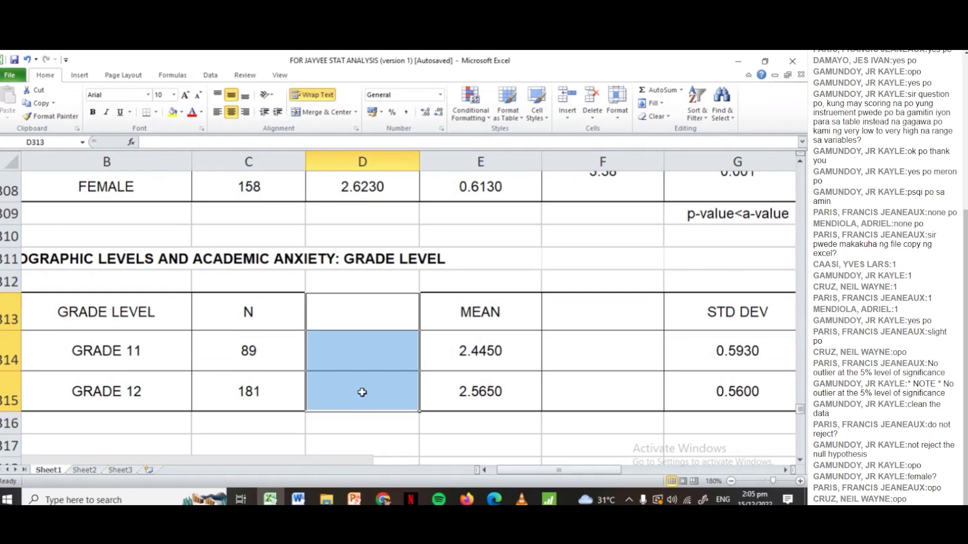
pyautogui.rightClick(363, 393)
pyautogui.click(421, 273)
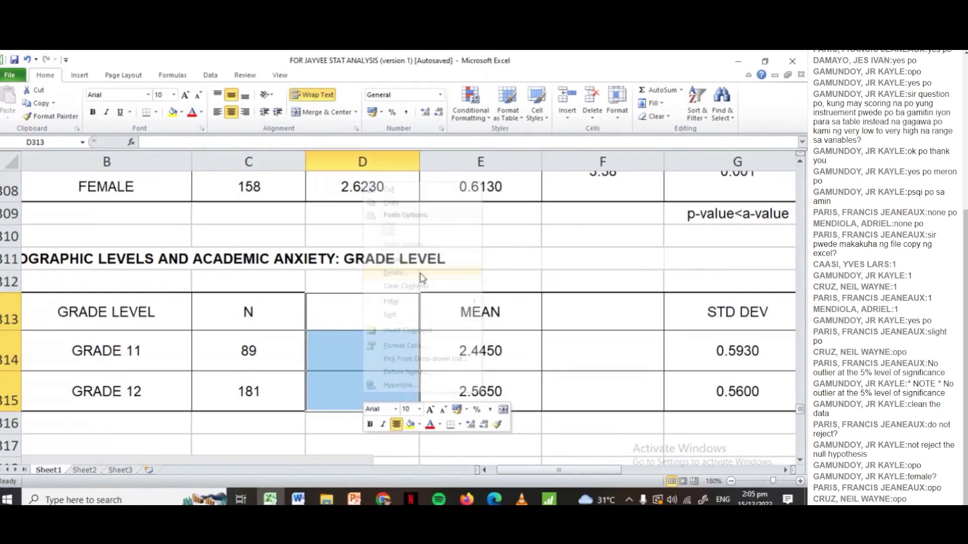
pyautogui.click(395, 304)
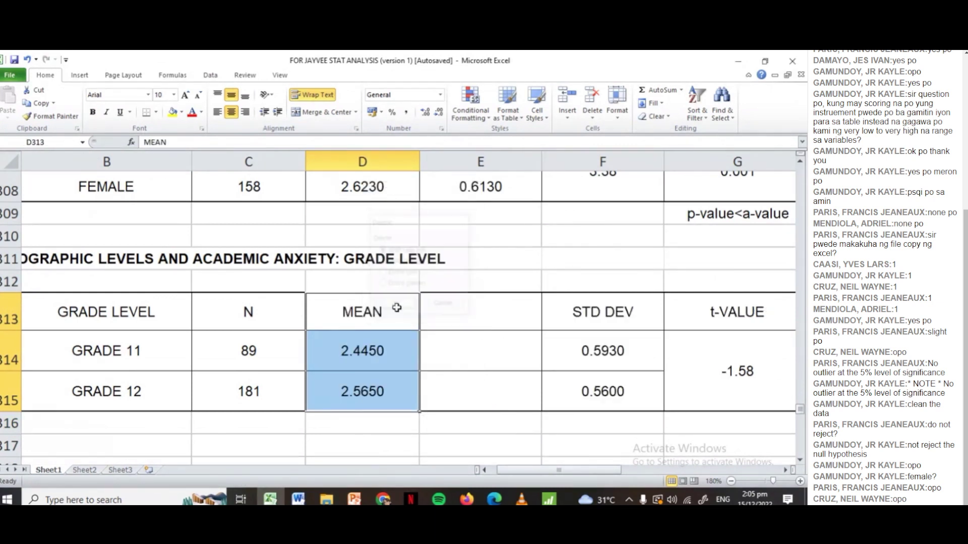
# Step: Delete the blank cells E313:E315 between MEAN and STD DEV, shifting the remaining cells left
pyautogui.moveTo(474, 312); pyautogui.dragTo(481, 394)
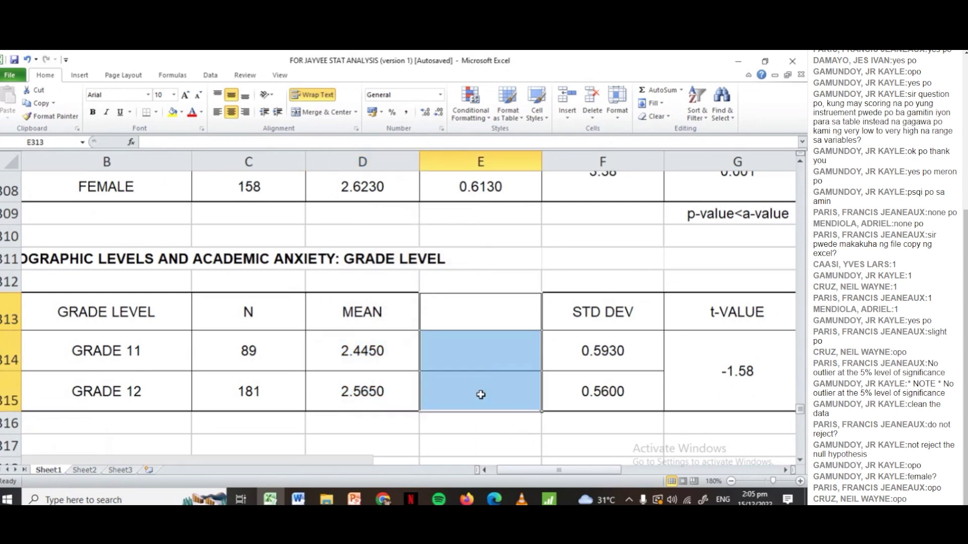
pyautogui.rightClick(481, 395)
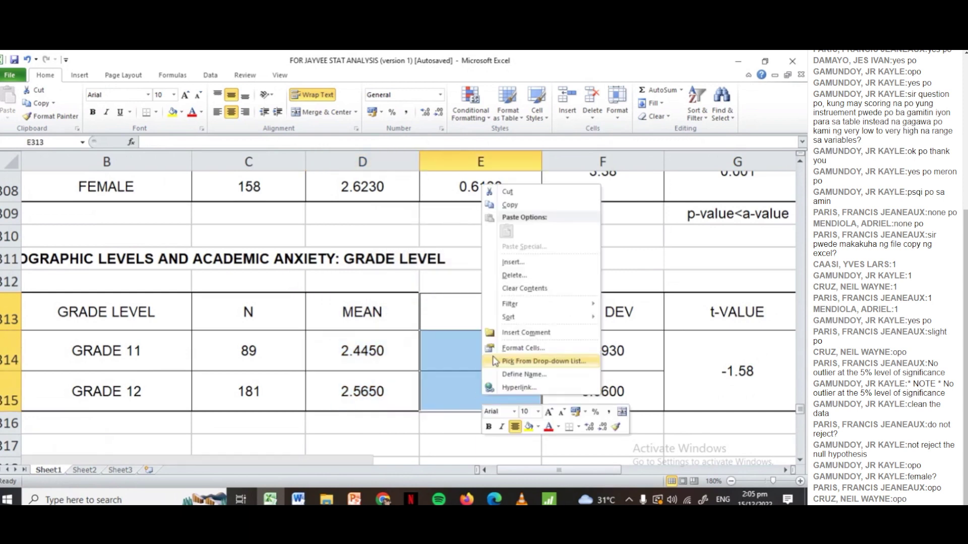
pyautogui.click(513, 277)
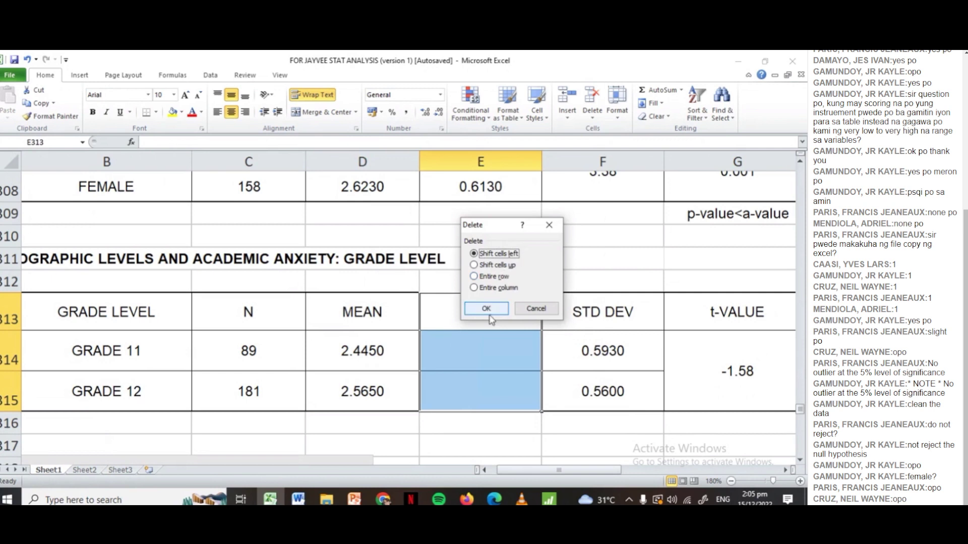
pyautogui.click(486, 308)
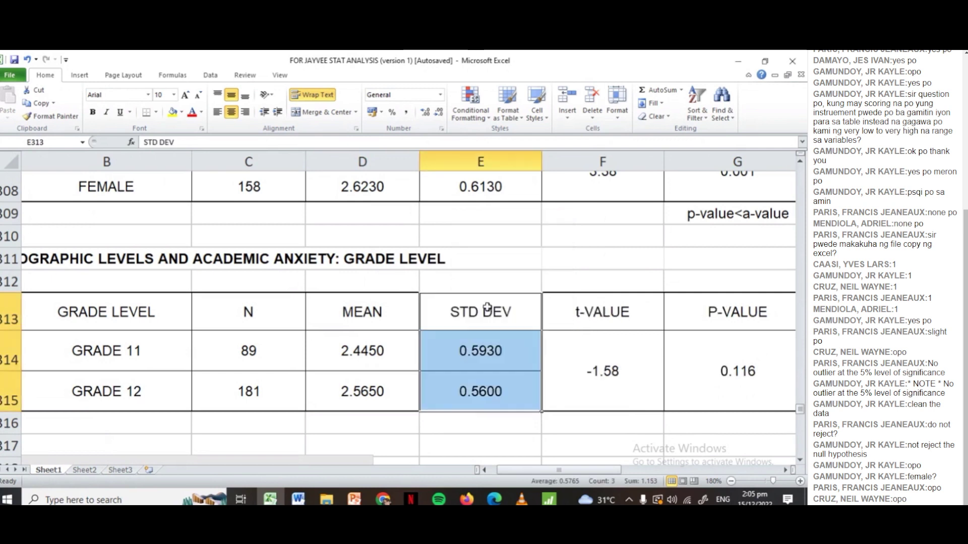
# Step: Set the grade level table's t-VALUE to -1.61
pyautogui.click(626, 371)
pyautogui.doubleClick(625, 371)
pyautogui.press('BackSpace')
pyautogui.press('BackSpace')
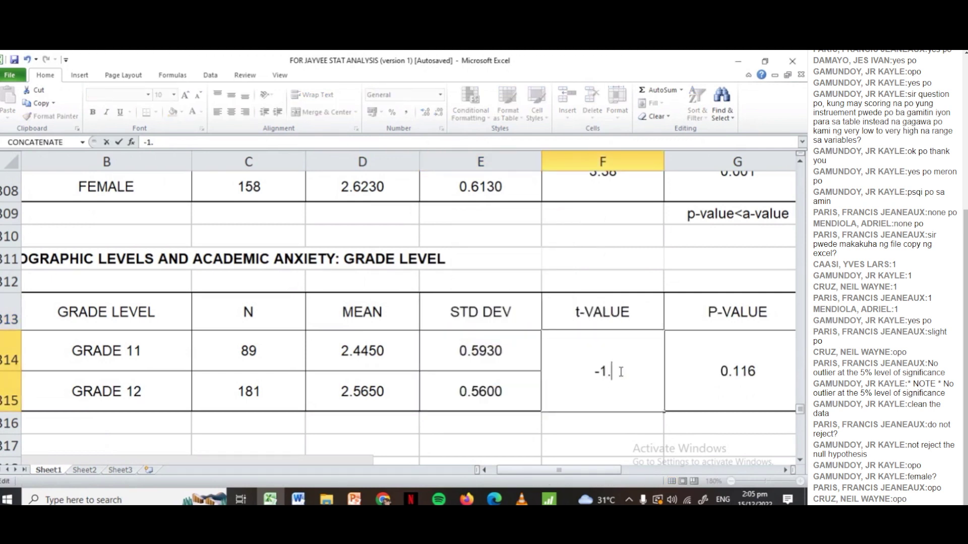
pyautogui.write('61')
pyautogui.press('Tab')
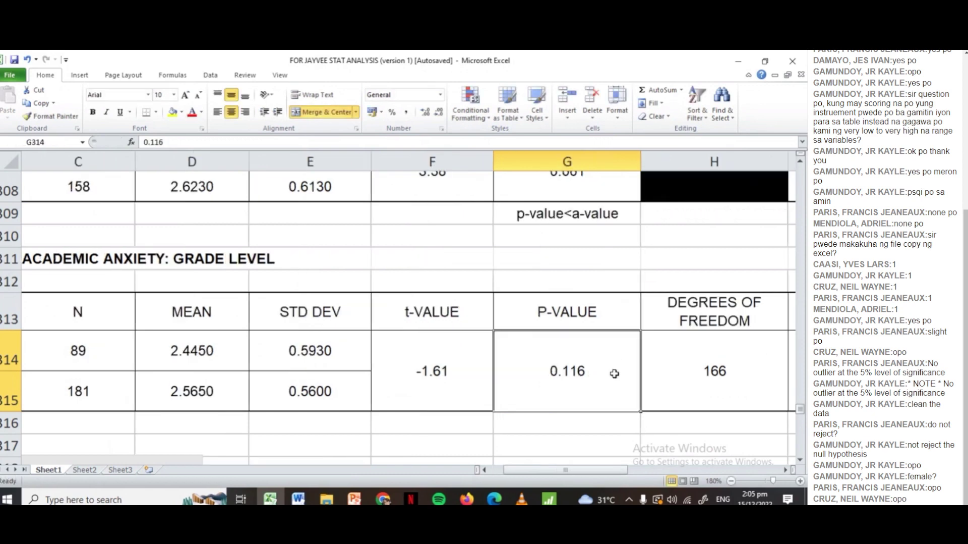
# Step: Check the P-Value in the Minitab output, then set the grade level table's P-VALUE in Excel to 0.108
pyautogui.hotkey('alt', 'Tab')
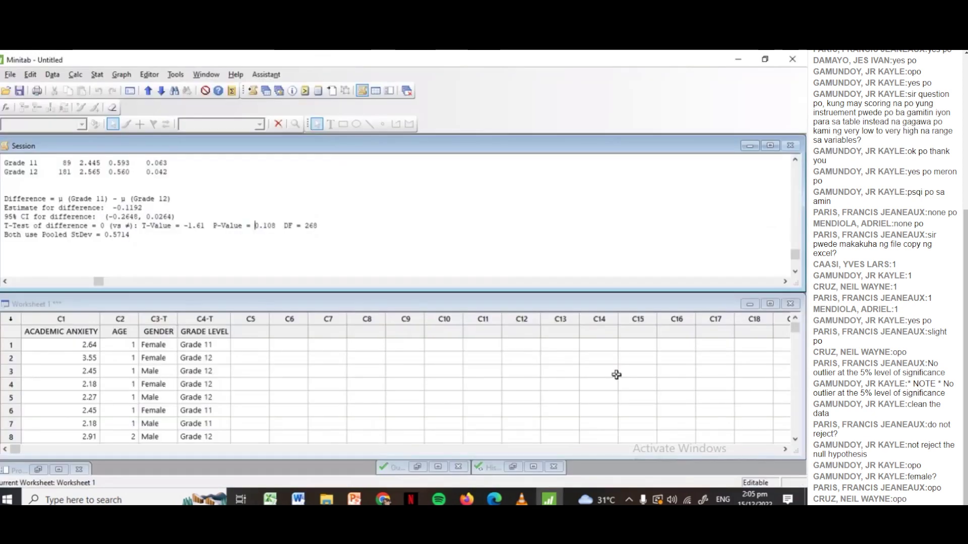
pyautogui.hotkey('alt', 'Tab')
pyautogui.doubleClick(605, 374)
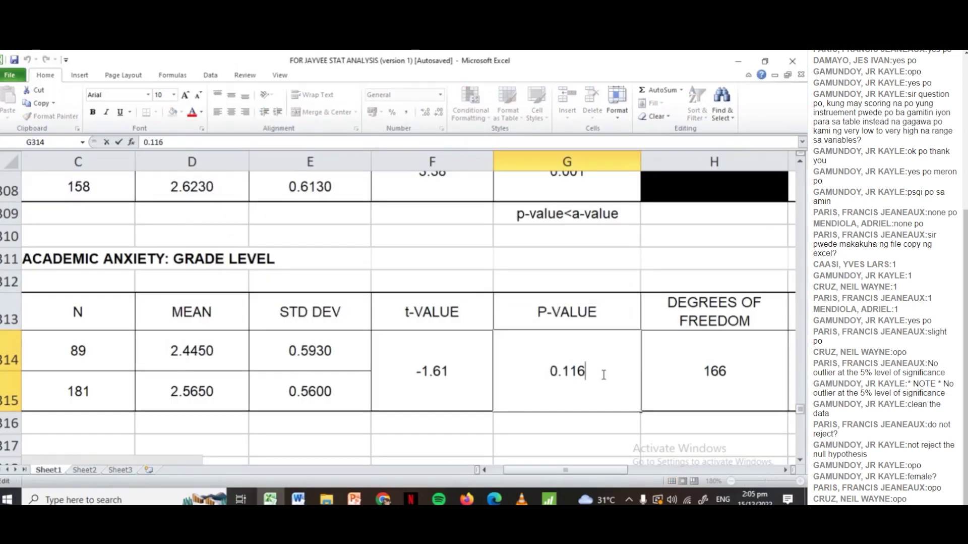
pyautogui.press('BackSpace')
pyautogui.press('BackSpace')
pyautogui.write('08')
# Step: Black out the DEGREES OF FREEDOM heading and value in H313:H315 with a black fill
pyautogui.moveTo(718, 314); pyautogui.dragTo(714, 389)
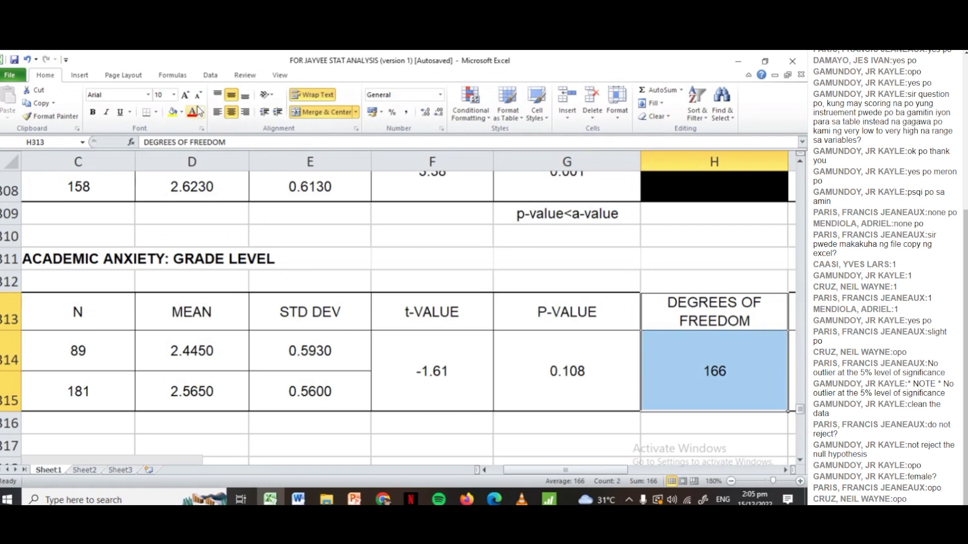
pyautogui.click(182, 112)
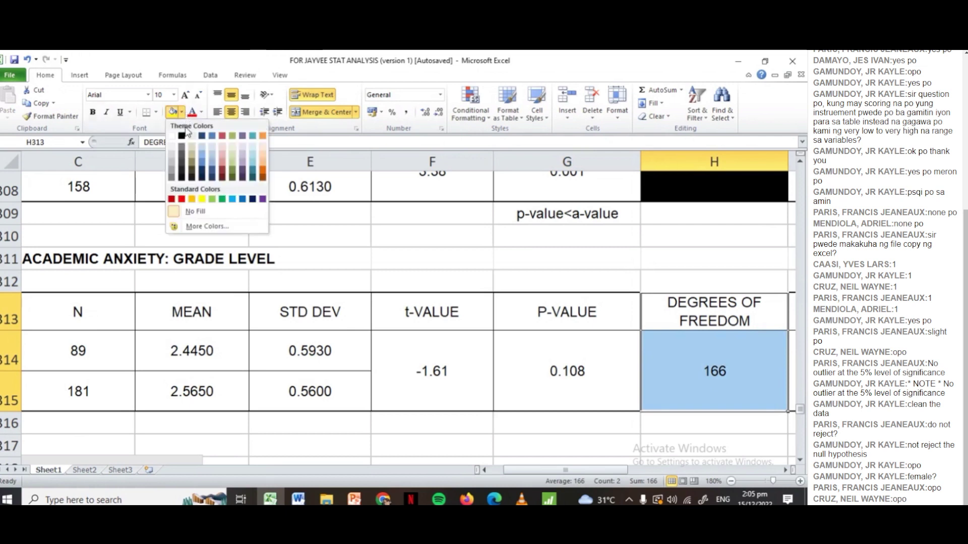
pyautogui.click(184, 136)
# Step: Enter the note "p-value>a-value" in G316 below the grade level P-VALUE
pyautogui.click(554, 418)
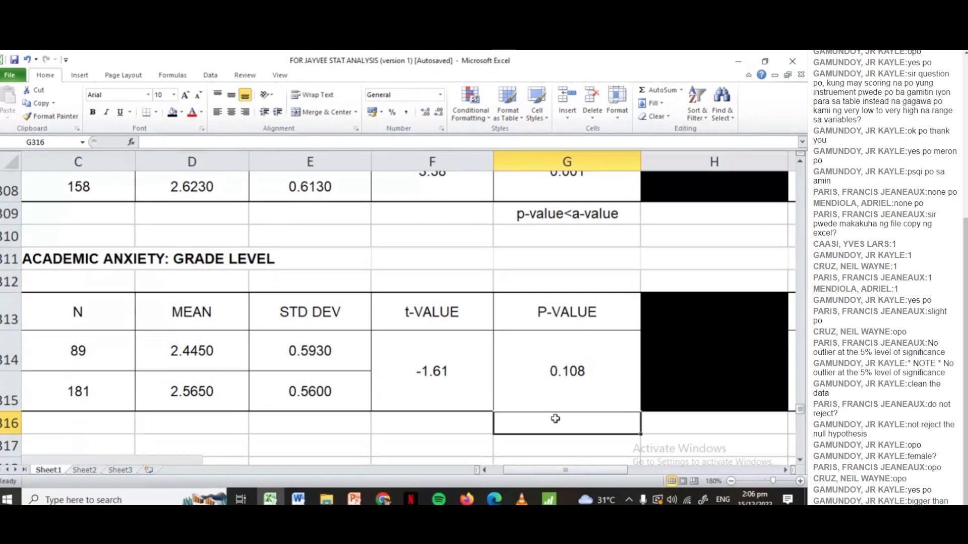
pyautogui.write('P')
pyautogui.press('BackSpace')
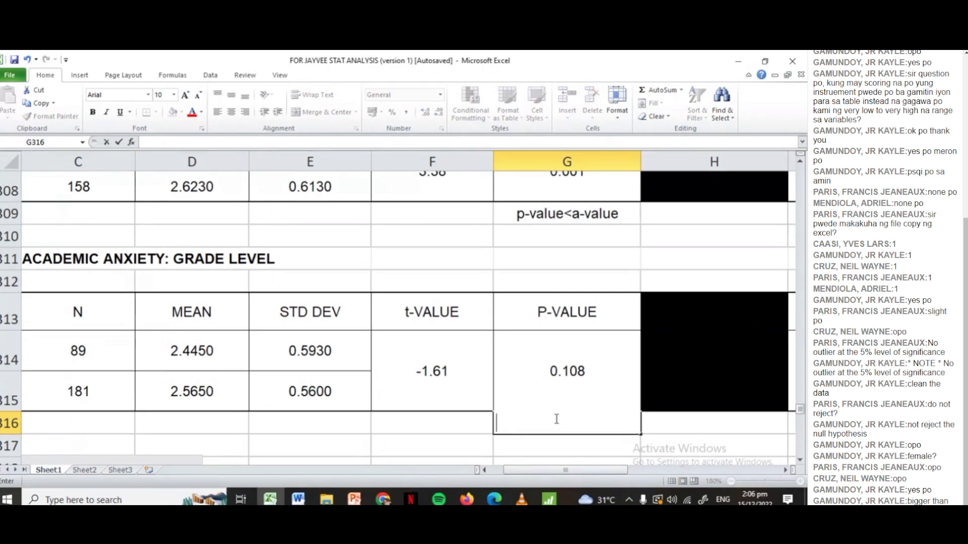
pyautogui.write('p-value>')
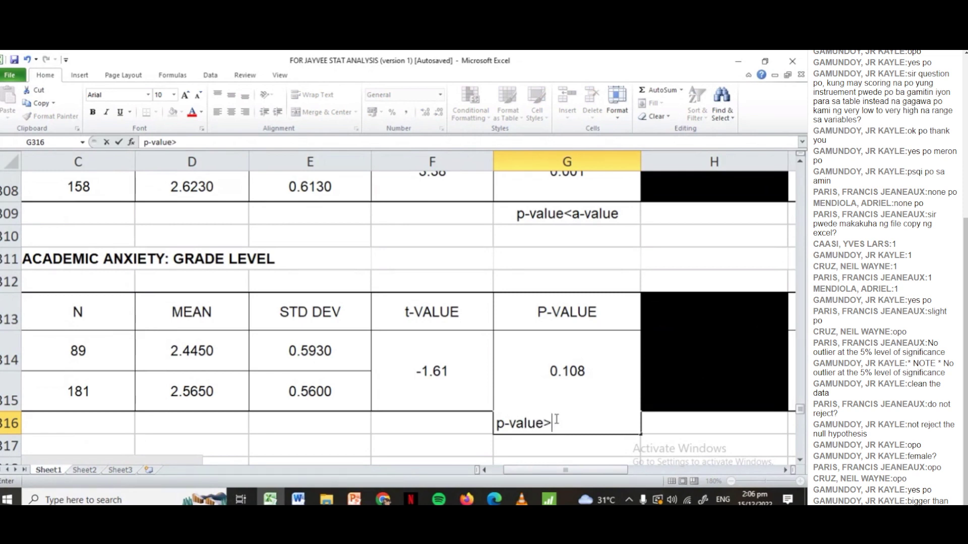
pyautogui.write('a-value')
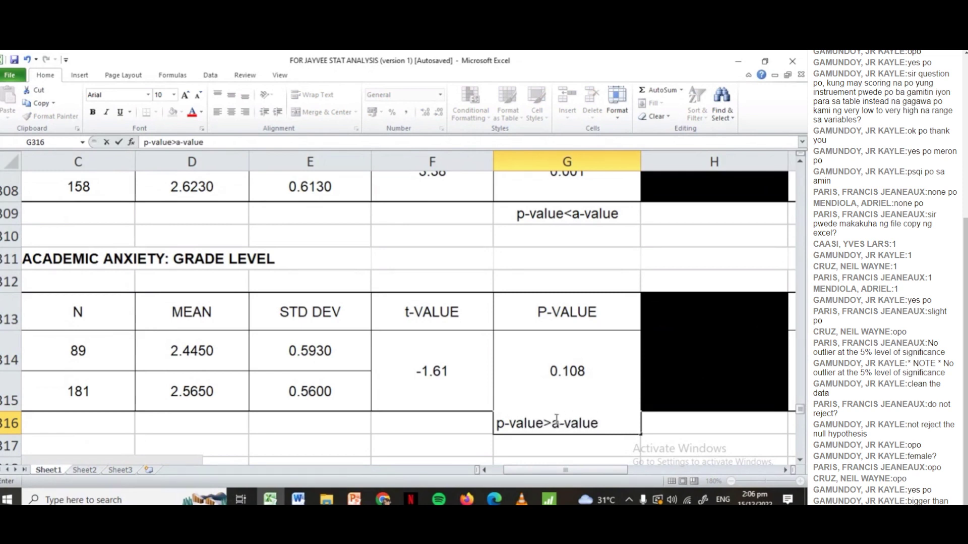
pyautogui.press('Tab')
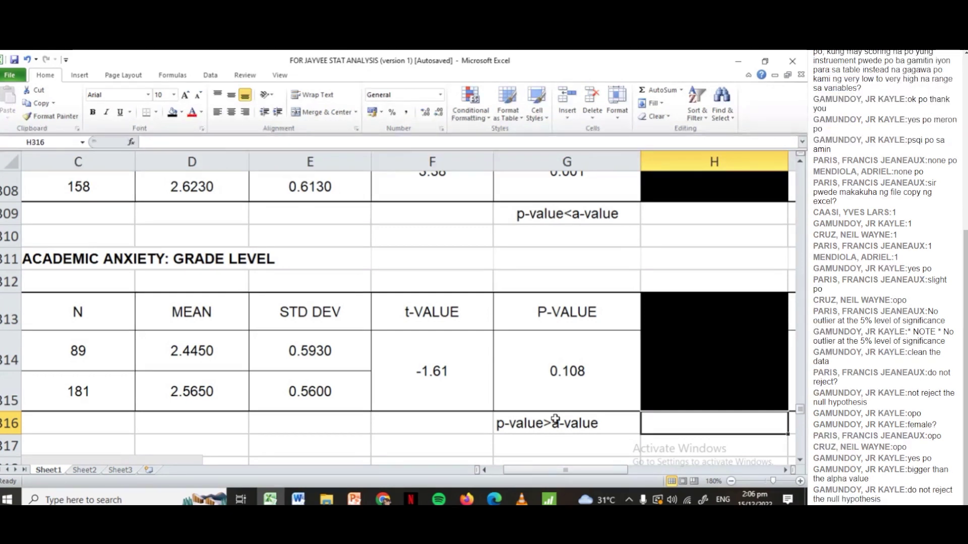
# Step: Merge and center the blank block starting at J313 beside the grade level decision, with wrapped text and middle alignment
pyautogui.press('Right')
pyautogui.press('Up')
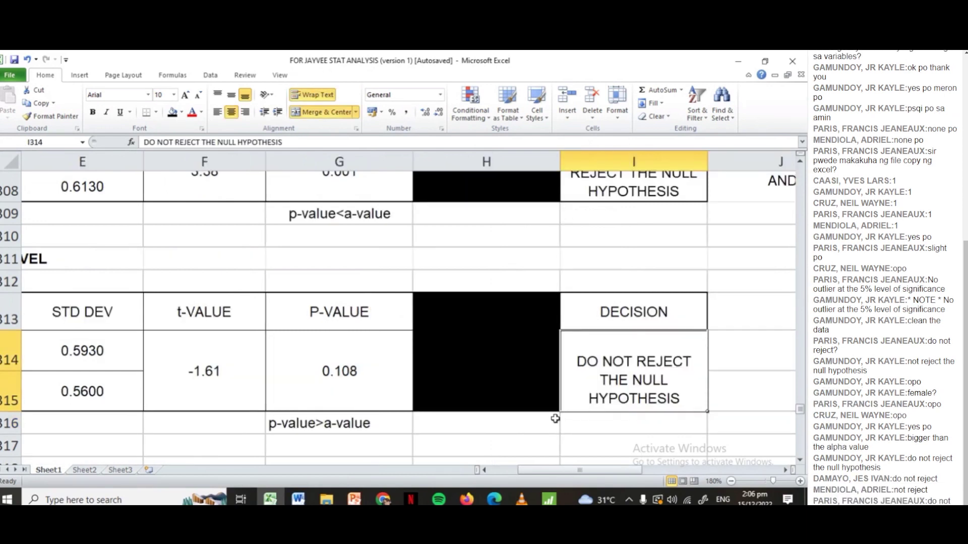
pyautogui.press('Right')
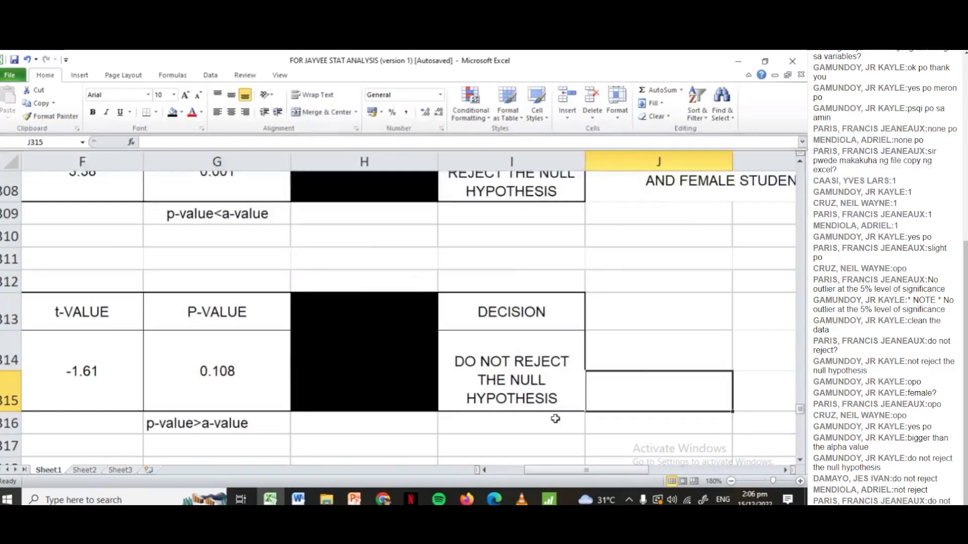
pyautogui.click(702, 310)
pyautogui.moveTo(702, 310); pyautogui.dragTo(741, 371)
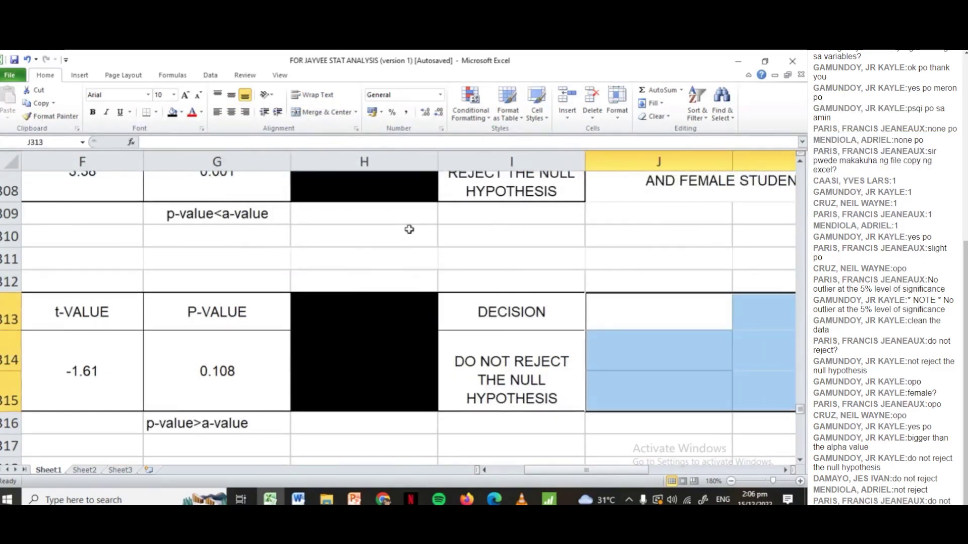
pyautogui.click(313, 112)
pyautogui.click(312, 95)
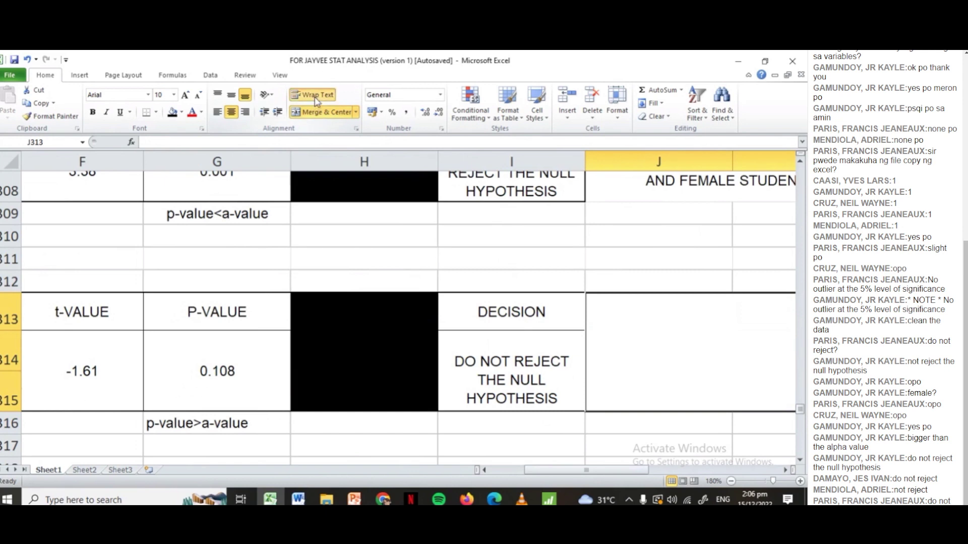
pyautogui.click(231, 94)
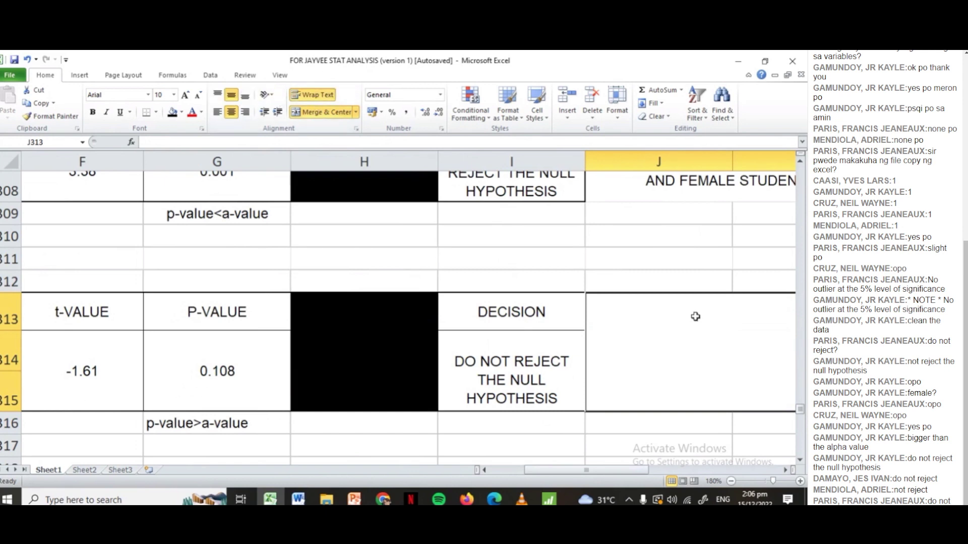
# Step: Enter the grade level conclusion "THERE IS NO ENOUGH EVIDENCE TO TELL THAT THERE IS ACADEMIC ANXIETY DIFFERENCE BETWEEN GRADE 11 AND GRADE 12 STUDENTS" in J313
pyautogui.click(657, 424)
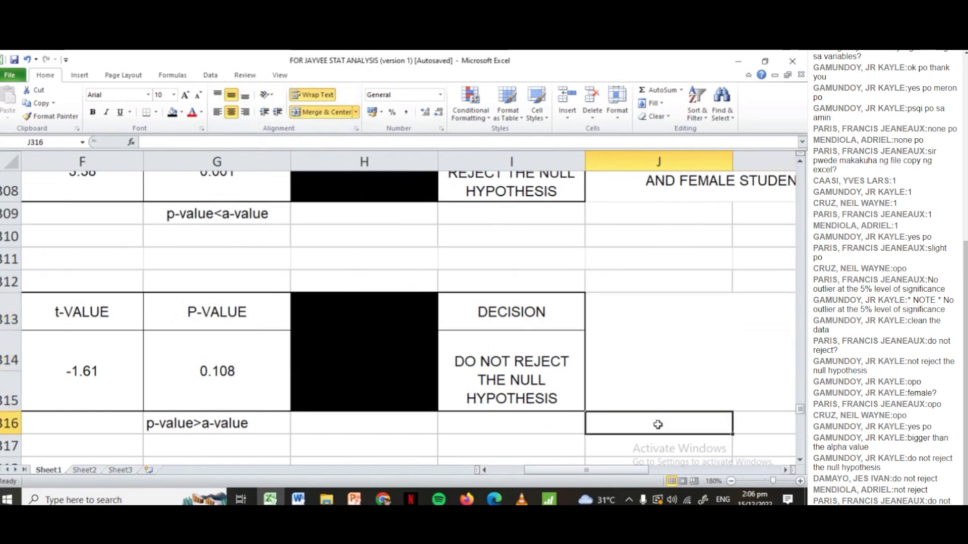
pyautogui.click(631, 348)
pyautogui.write('t')
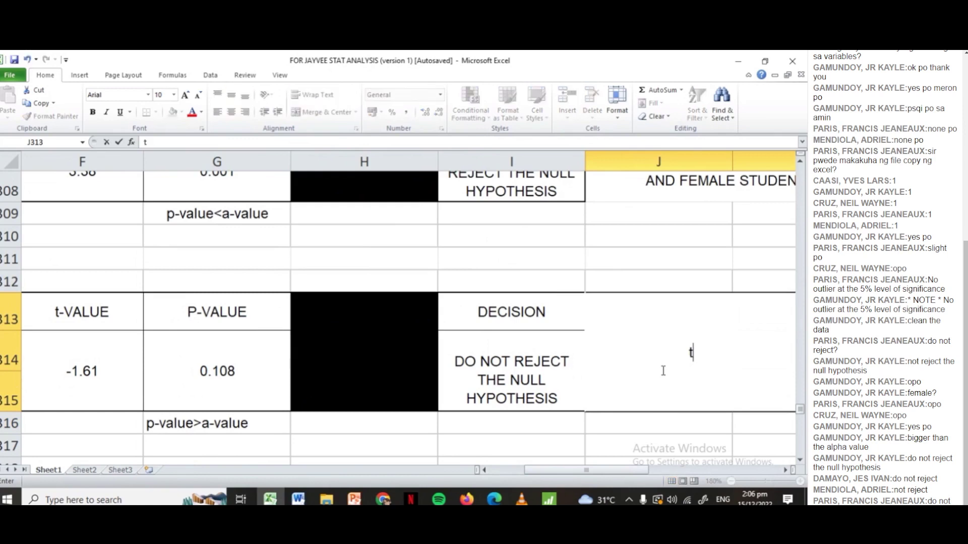
pyautogui.write('THERE IS NO EN')
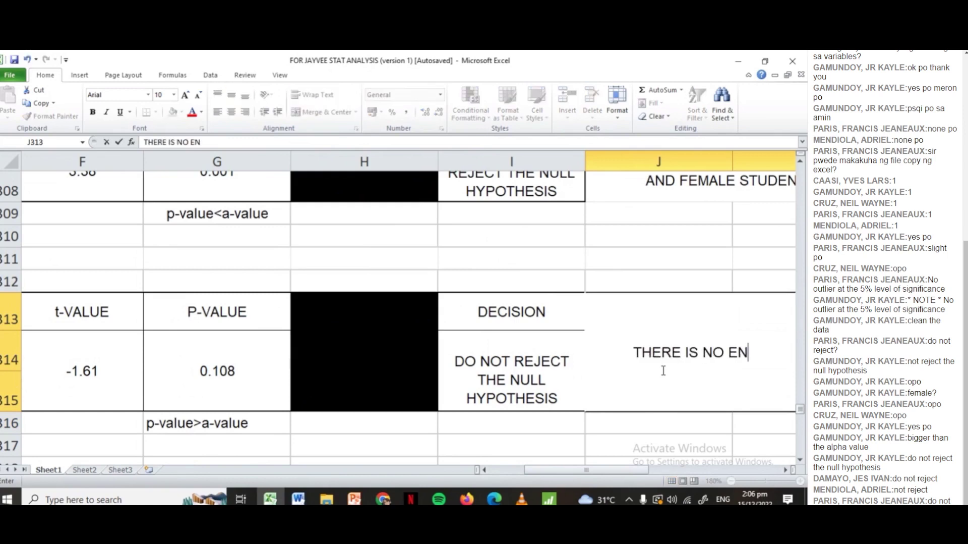
pyautogui.write('OUGH EVIDENC')
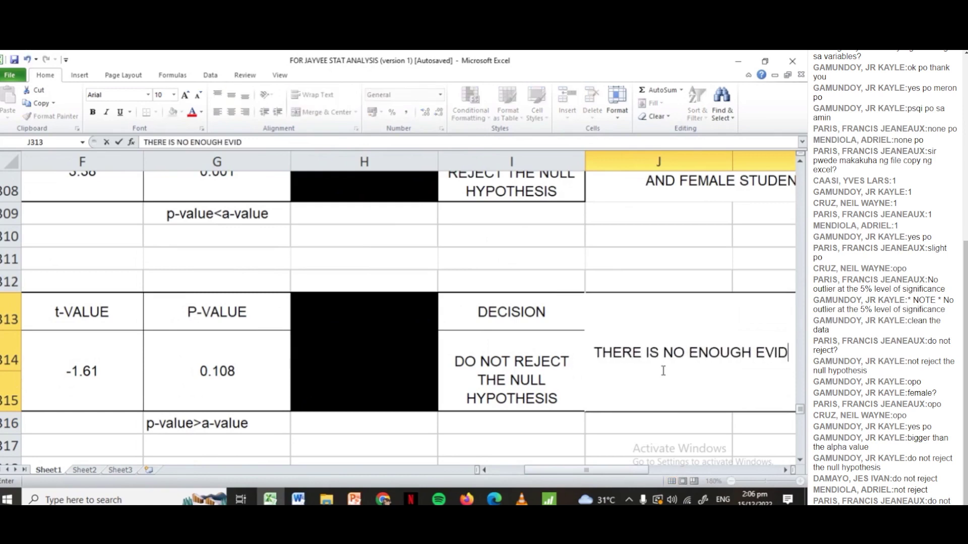
pyautogui.write('E TO')
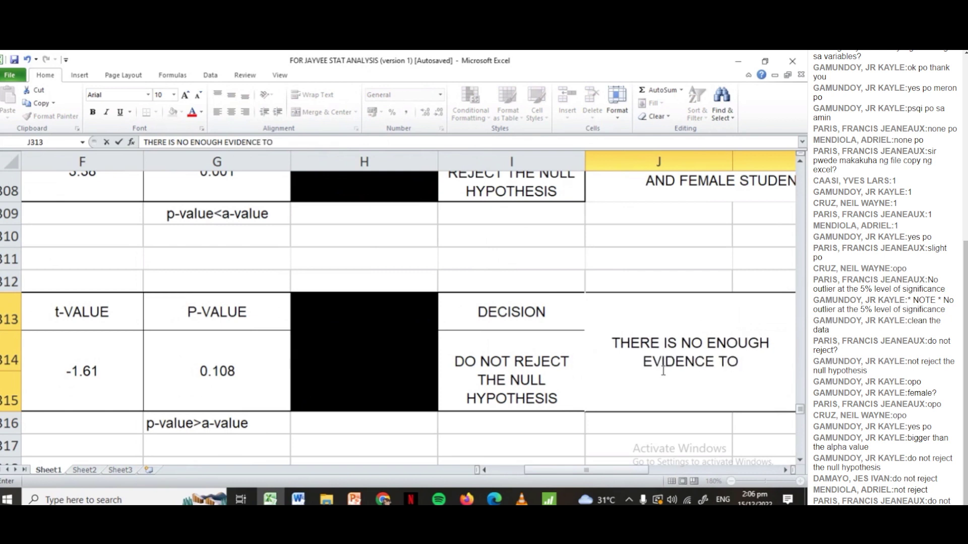
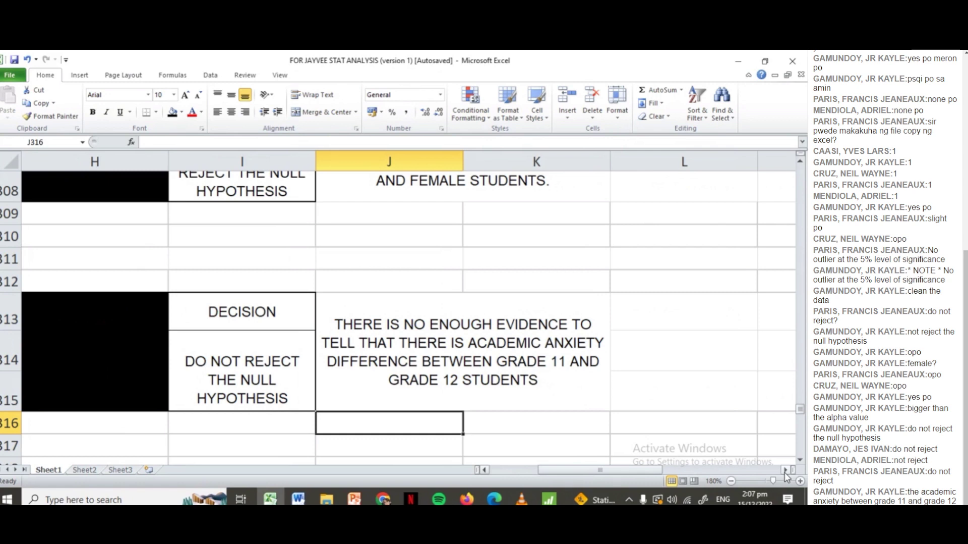
# Step: Review the completed grade level table from the conclusion back through the decision, P-VALUE, t-VALUE and descriptive statistics to the GRADE LEVEL column
pyautogui.press('Up')
pyautogui.press('Left')
pyautogui.press('Right')
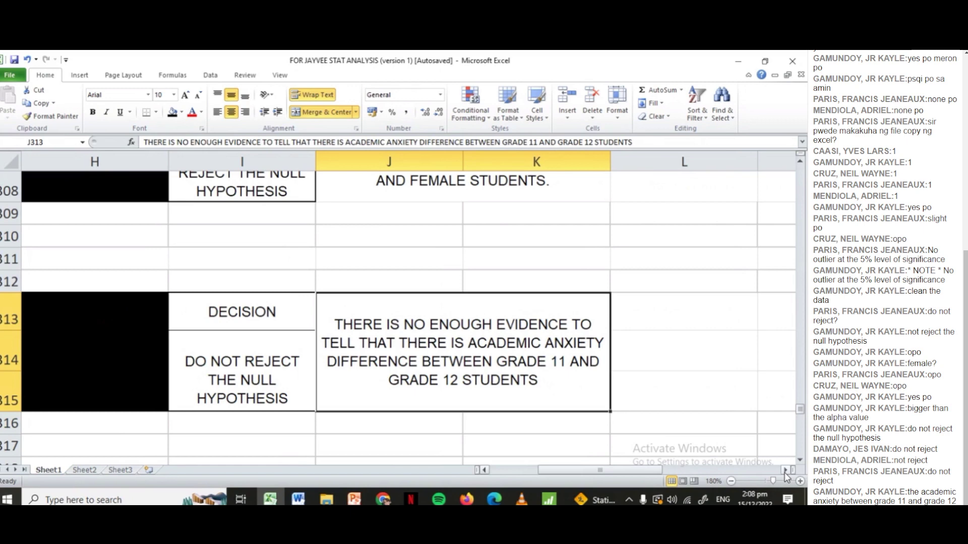
pyautogui.press('Left')
pyautogui.press('Left')
pyautogui.press('Left')
pyautogui.press('Left')
pyautogui.press('Left')
pyautogui.press('Left')
pyautogui.press('Left')
pyautogui.press('Left')
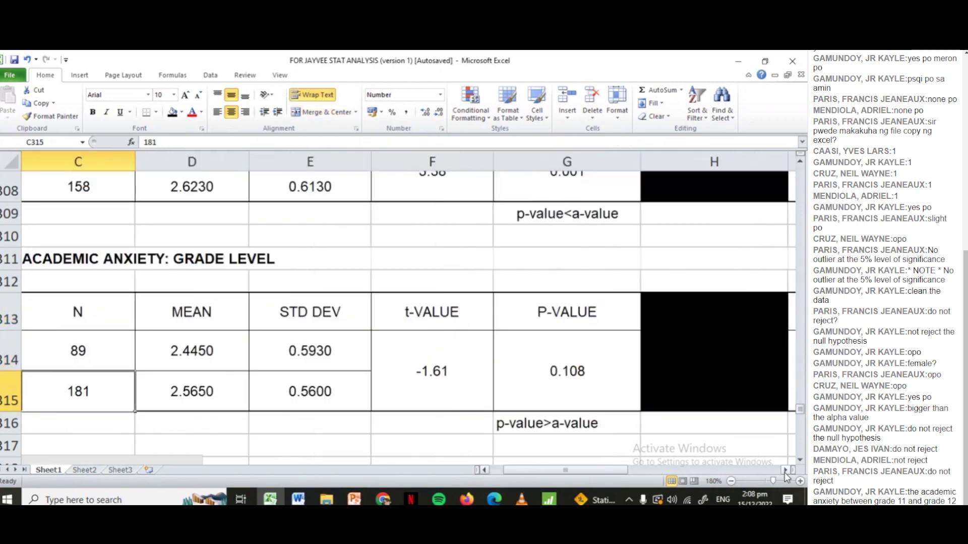
pyautogui.press('Right')
pyautogui.press('Right')
pyautogui.press('Right')
pyautogui.press('Right')
pyautogui.press('Right')
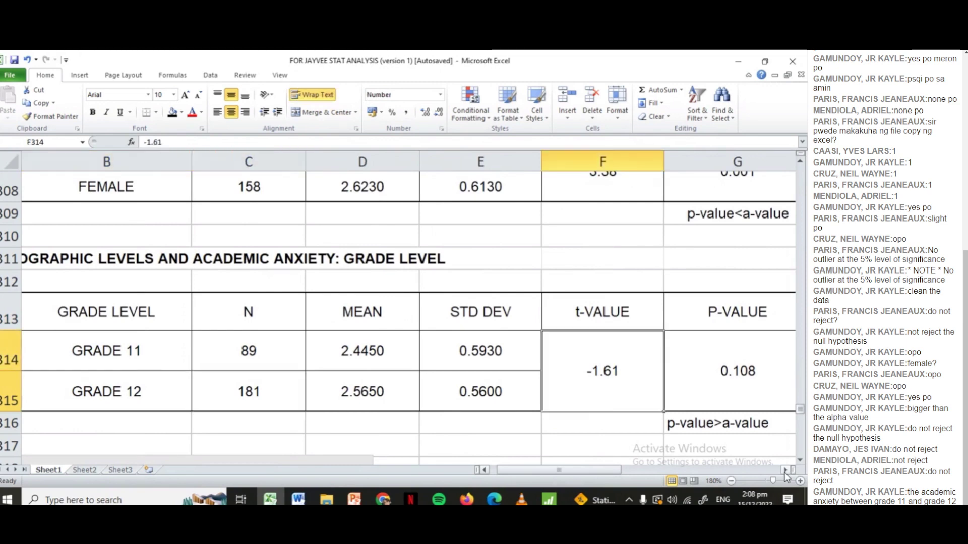
pyautogui.press('Right')
pyautogui.press('Right')
pyautogui.press('Right')
pyautogui.press('Right')
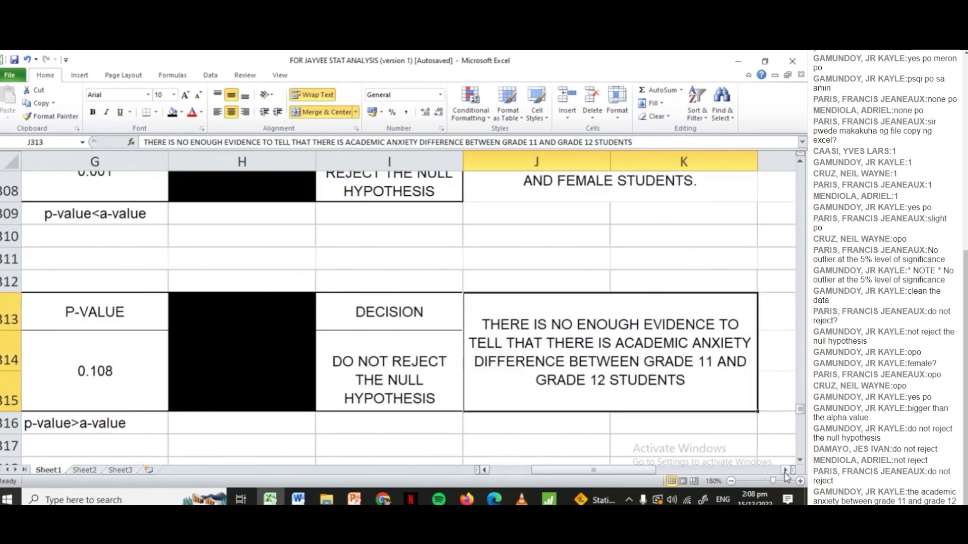
pyautogui.press('Left')
pyautogui.press('Left')
pyautogui.press('Left')
pyautogui.press('Left')
pyautogui.press('Left')
pyautogui.press('Left')
pyautogui.press('Left')
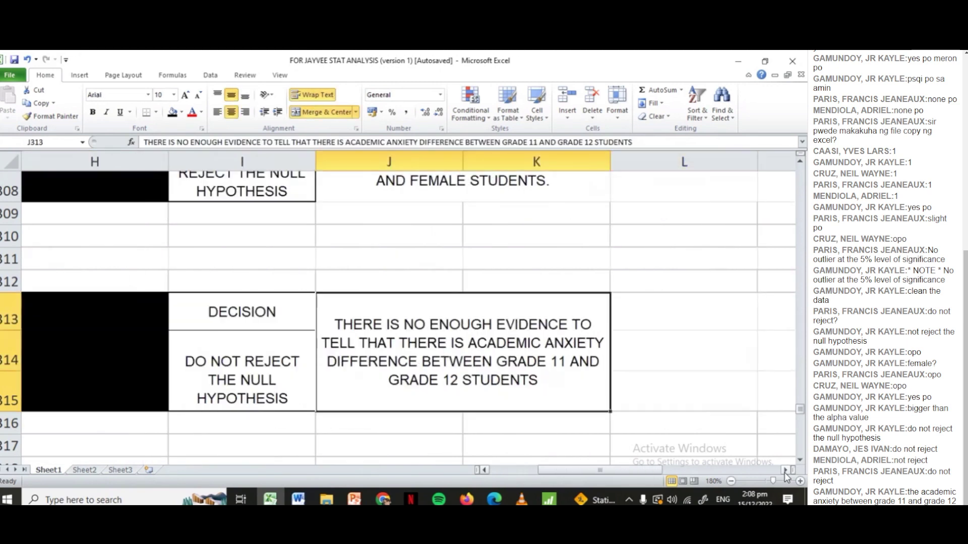
pyautogui.press('Left')
pyautogui.press('Left')
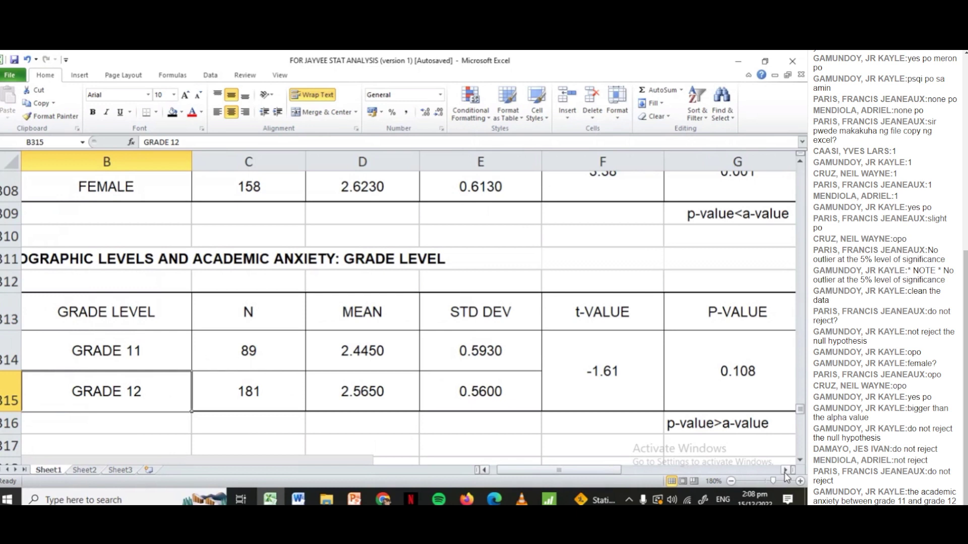
pyautogui.press('Left')
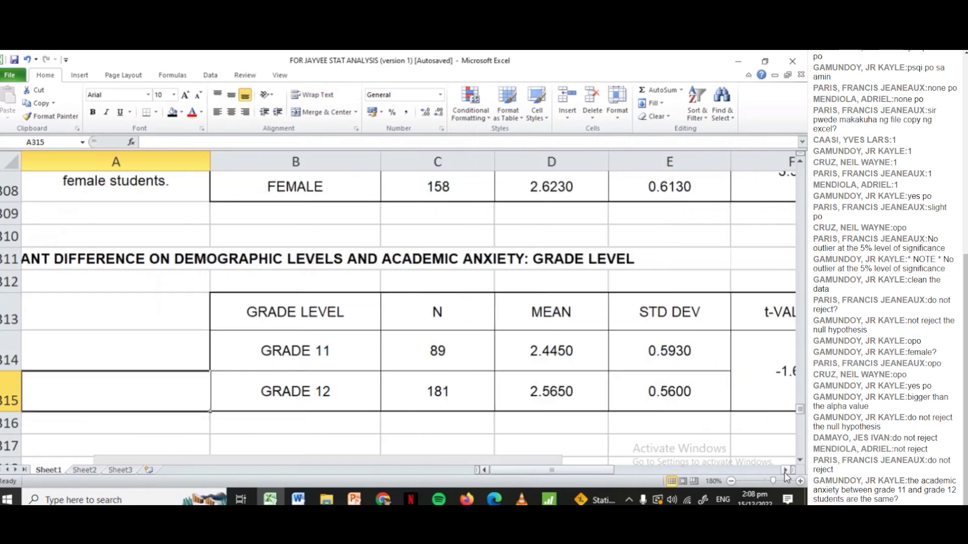
pyautogui.press('Right')
pyautogui.press('Up')
pyautogui.press('Up')
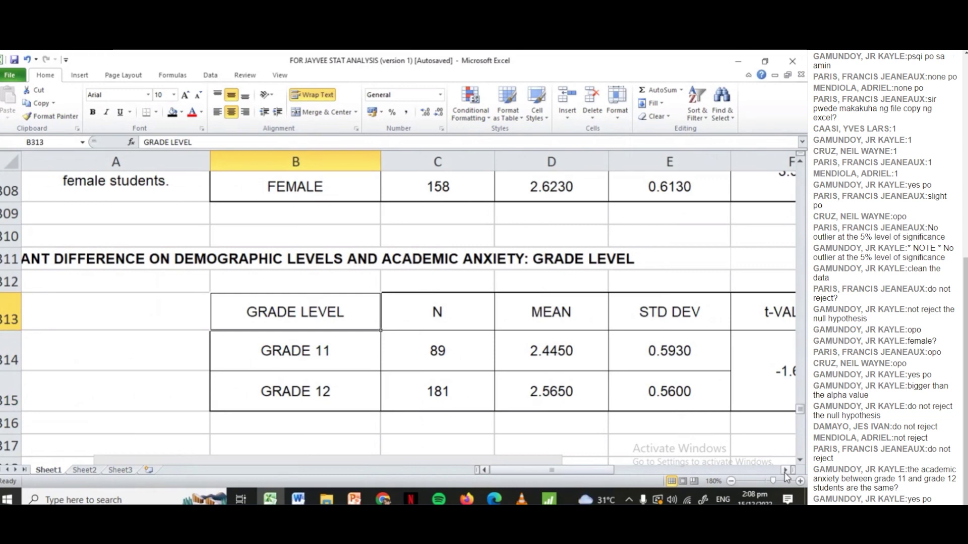
# Step: Switch to Minitab and set up a One-Way ANOVA on one-column response data, with ACADEMIC ANXIETY as response and AGE as factor
pyautogui.hotkey('alt', 'Tab')
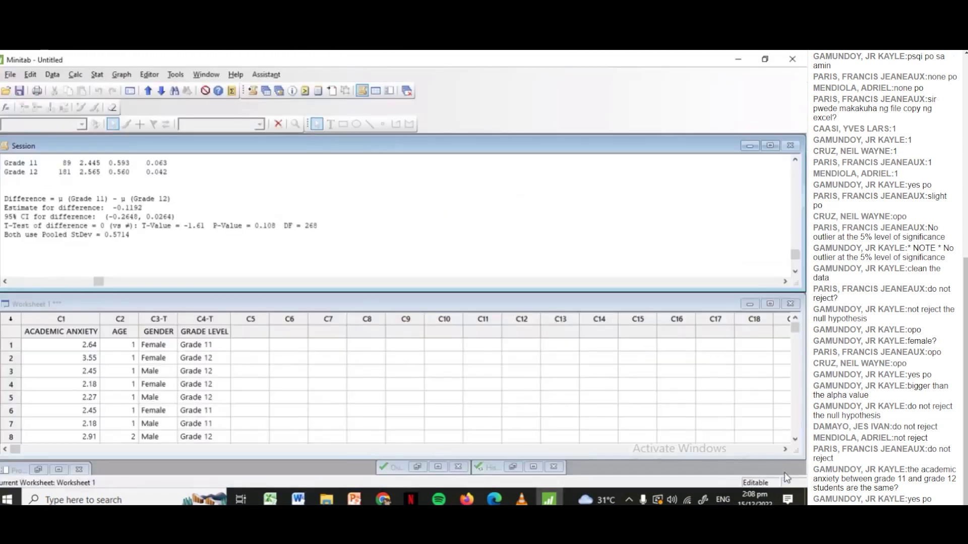
pyautogui.click(94, 75)
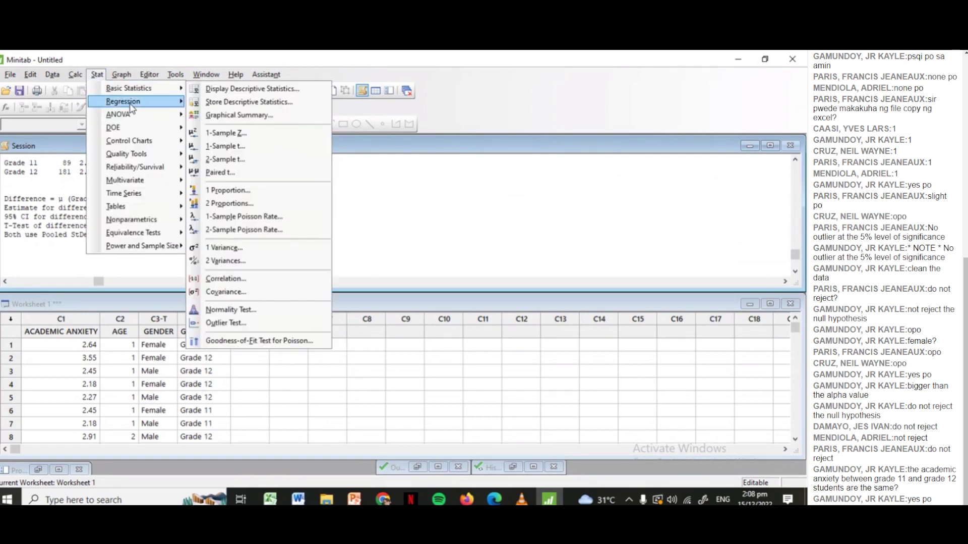
pyautogui.moveTo(136, 118)
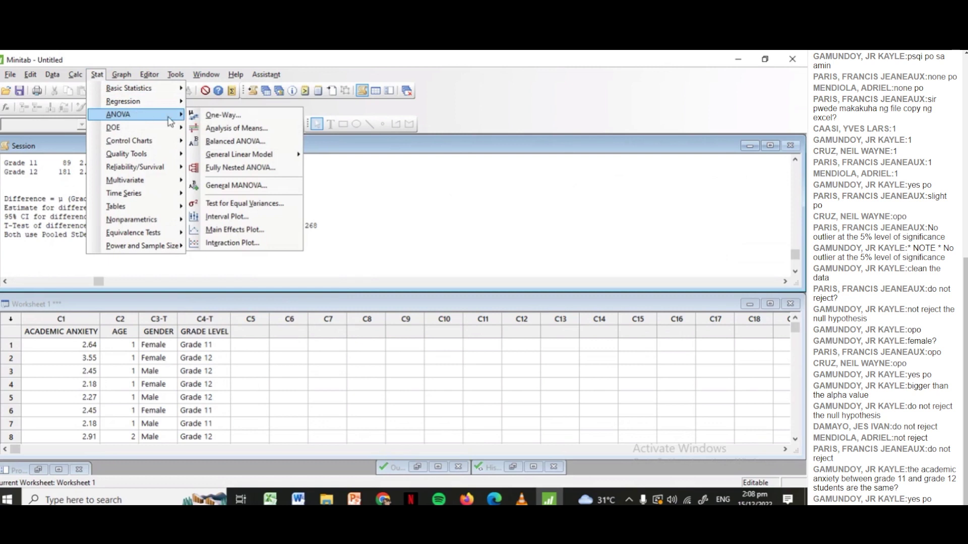
pyautogui.click(230, 120)
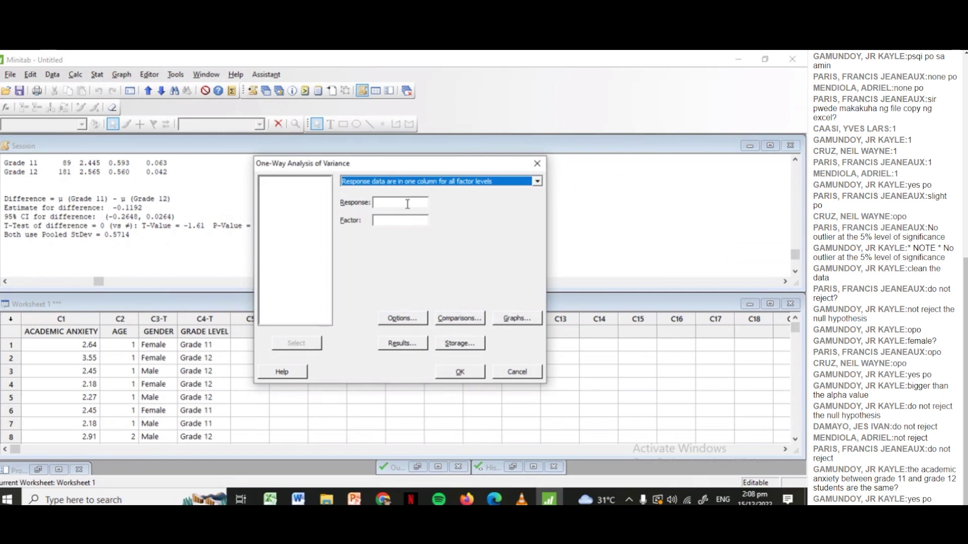
pyautogui.click(538, 181)
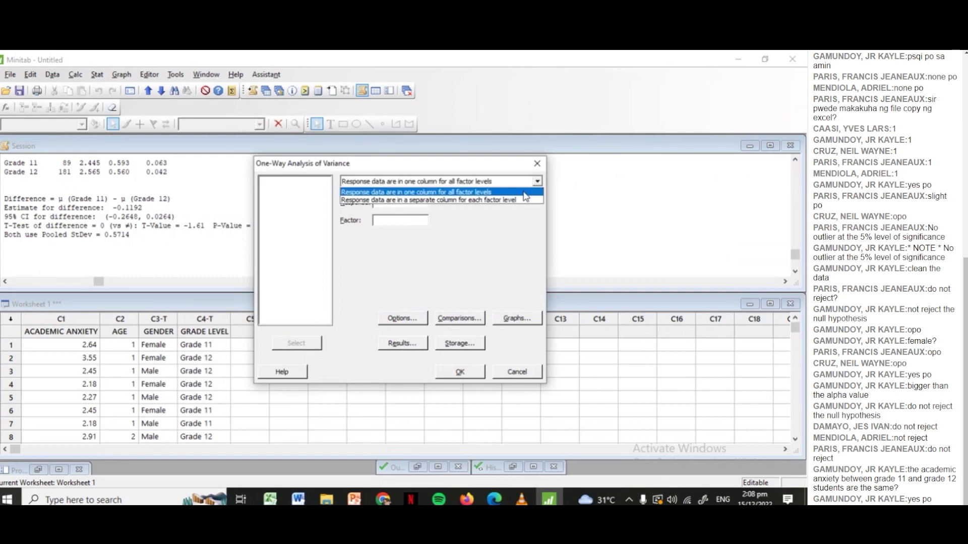
pyautogui.click(523, 193)
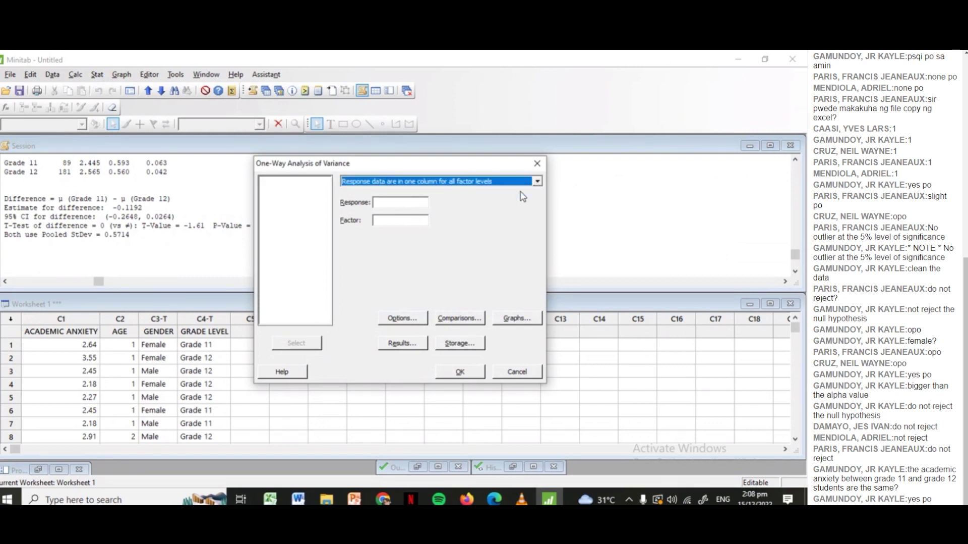
pyautogui.click(384, 203)
pyautogui.doubleClick(292, 182)
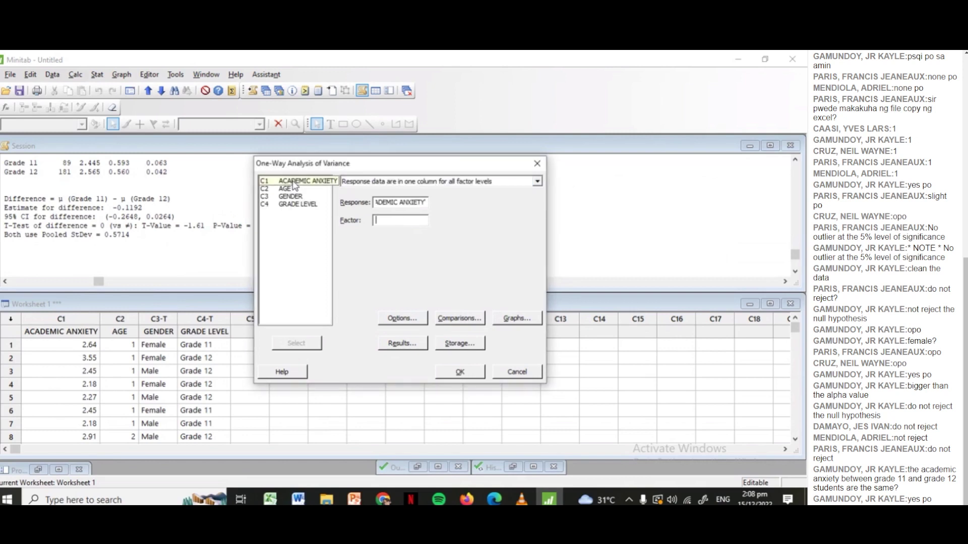
pyautogui.click(384, 220)
pyautogui.doubleClick(290, 189)
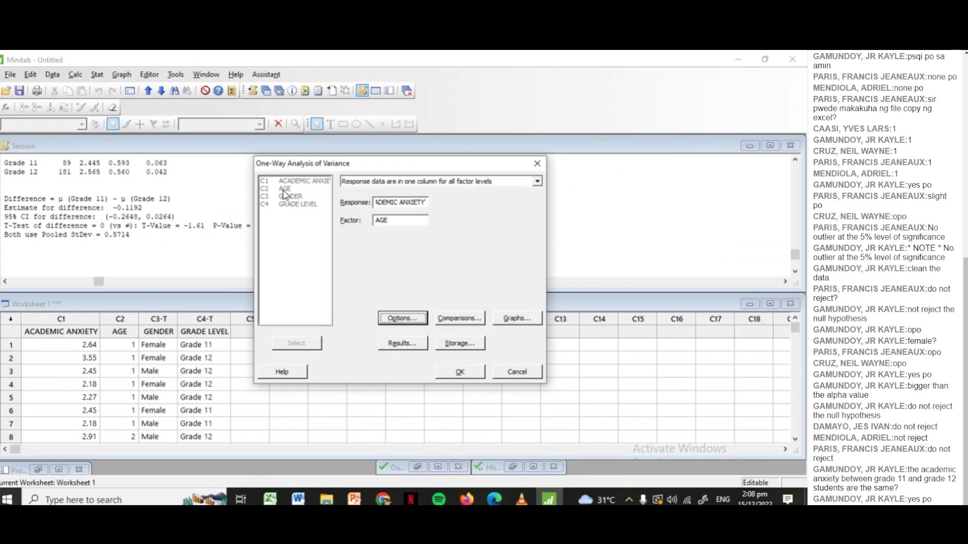
# Step: Accept the ANOVA options with equal variances and a two-sided 95 confidence level, and choose Tukey comparisons at error rate 5
pyautogui.click(406, 318)
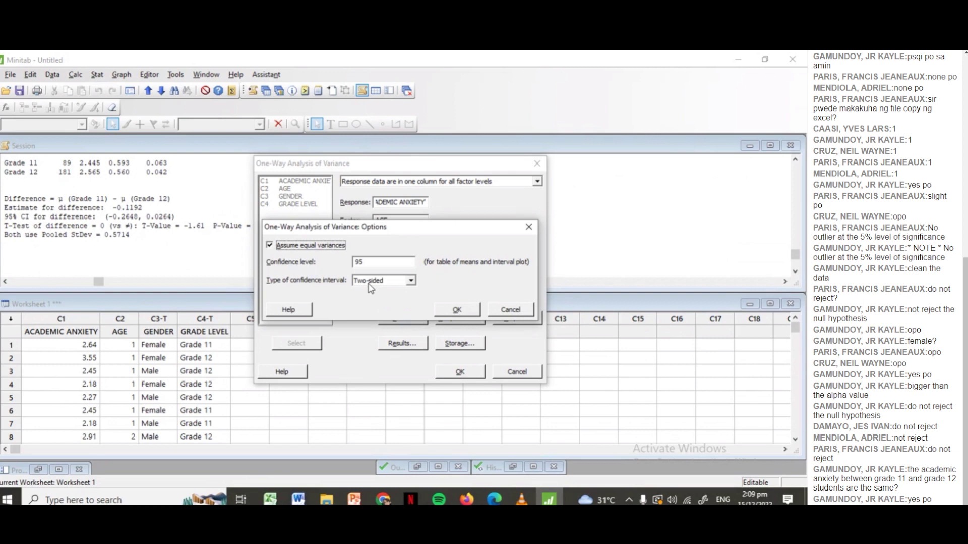
pyautogui.click(447, 310)
pyautogui.click(459, 318)
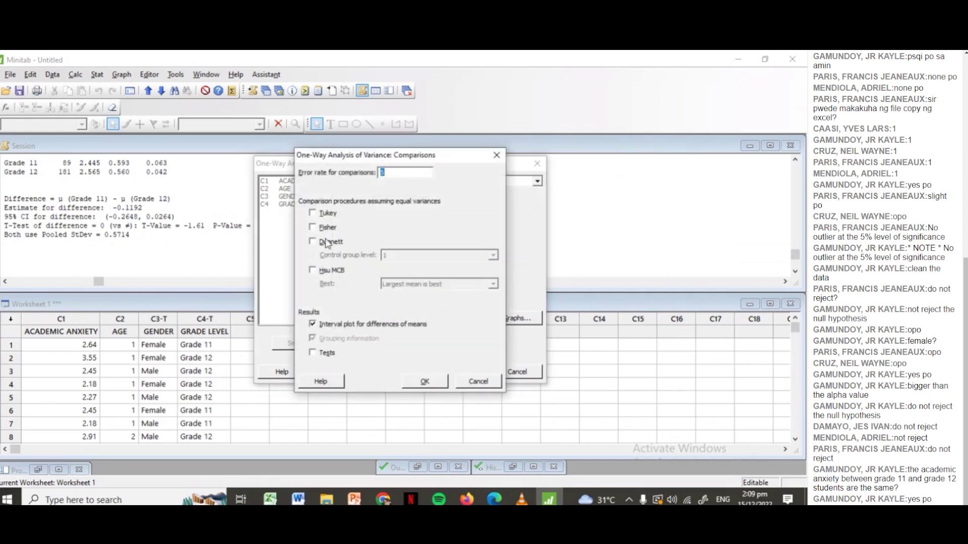
pyautogui.click(313, 213)
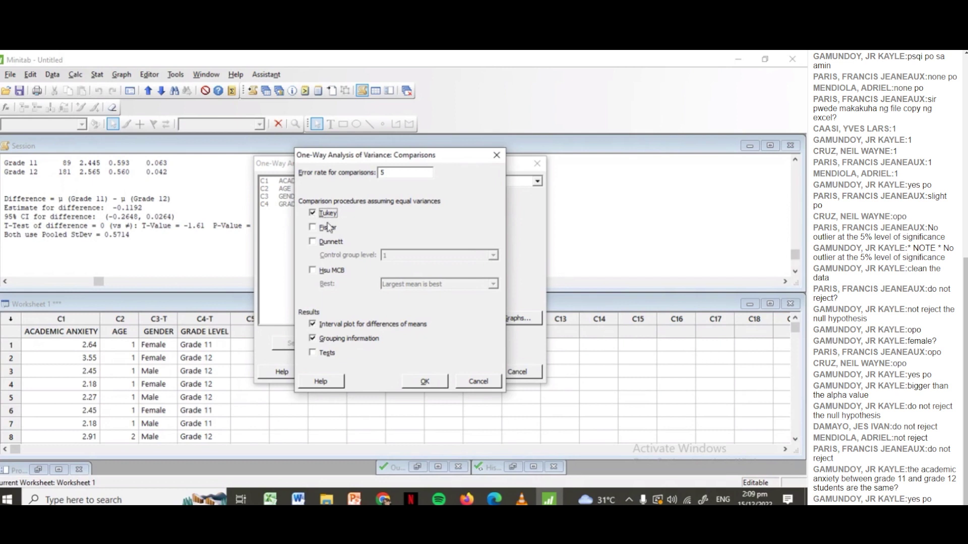
pyautogui.click(312, 227)
pyautogui.click(313, 227)
pyautogui.click(424, 383)
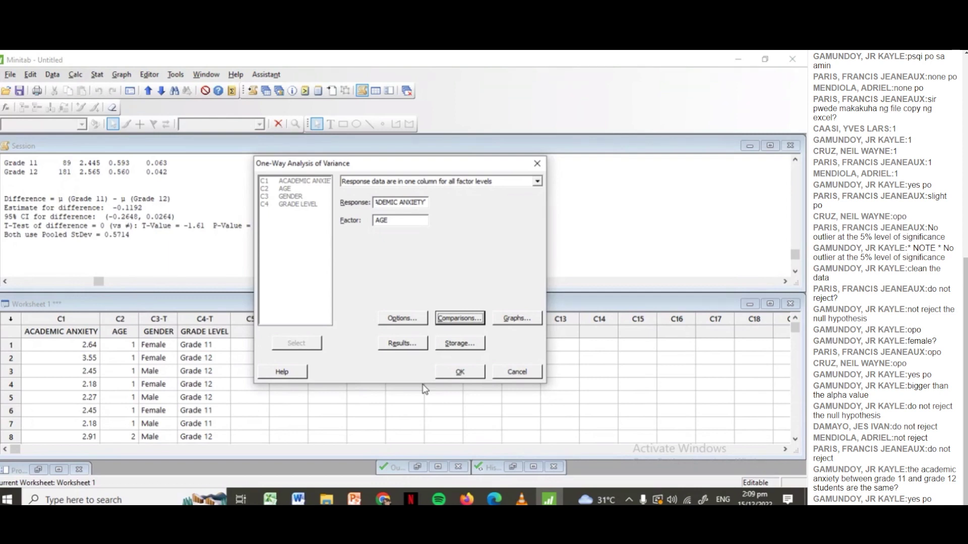
# Step: Run the one-way ANOVA with the interval plot kept as the data plot, and minimize the interval plot and Tukey graph windows
pyautogui.click(519, 319)
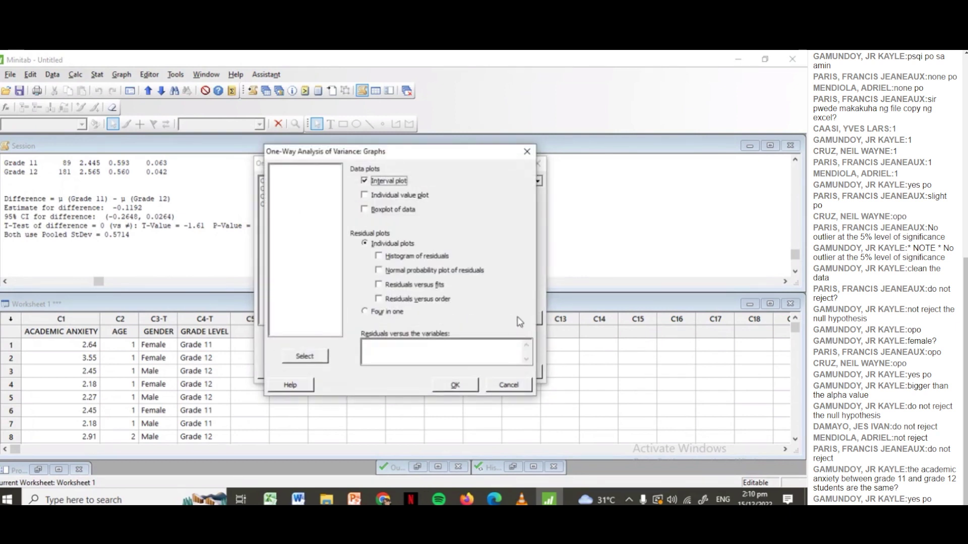
pyautogui.click(454, 385)
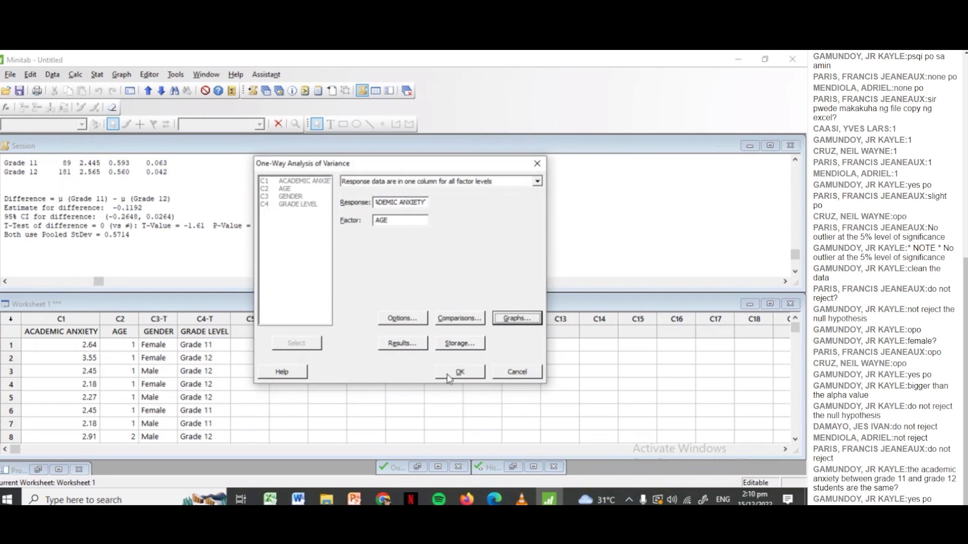
pyautogui.click(446, 372)
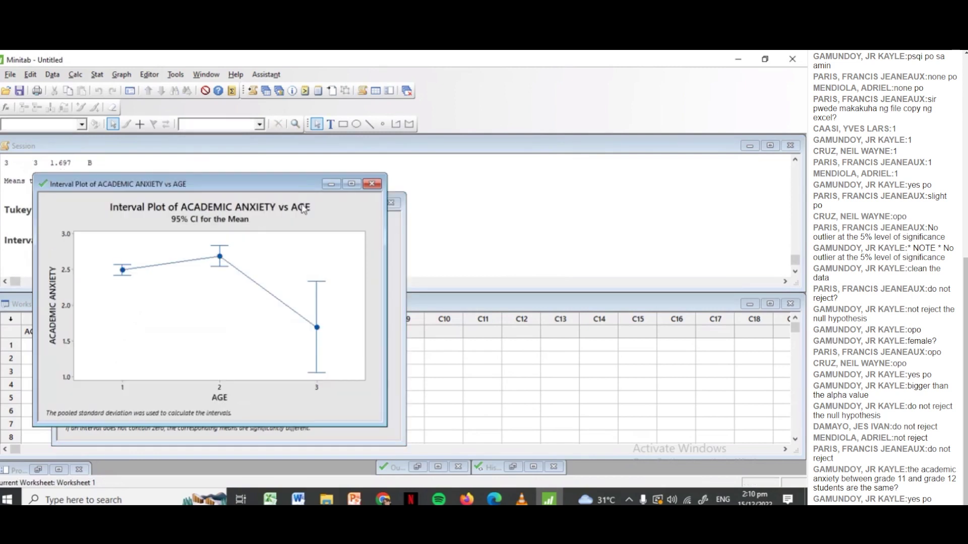
pyautogui.click(330, 184)
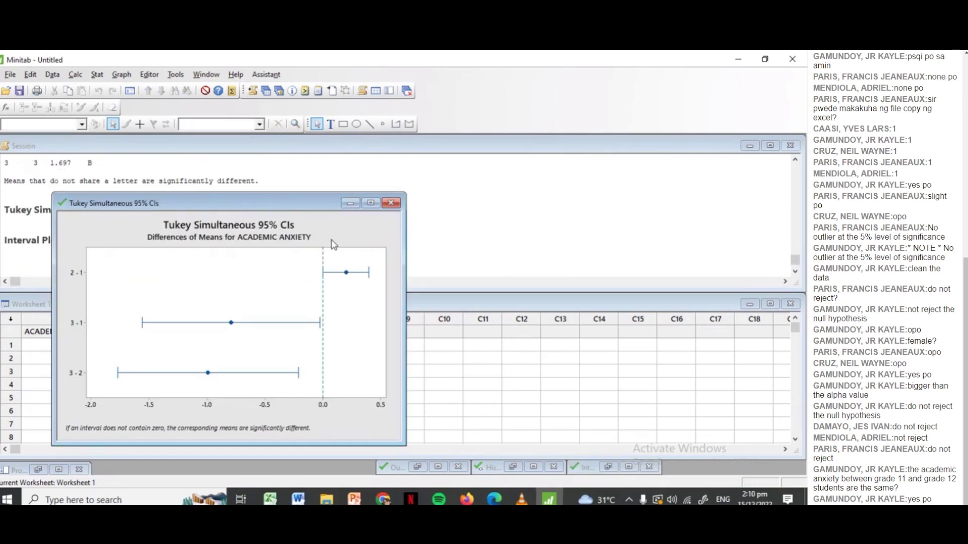
pyautogui.click(351, 202)
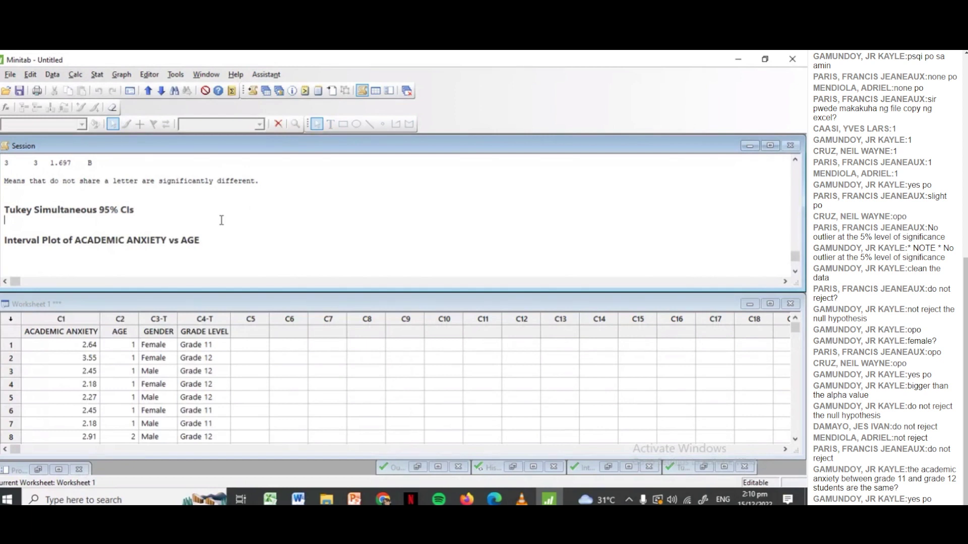
# Step: Examine the Tukey pairwise comparisons in the session output, going through the grouping letters of the three age groups
pyautogui.scroll(2, 221, 220)
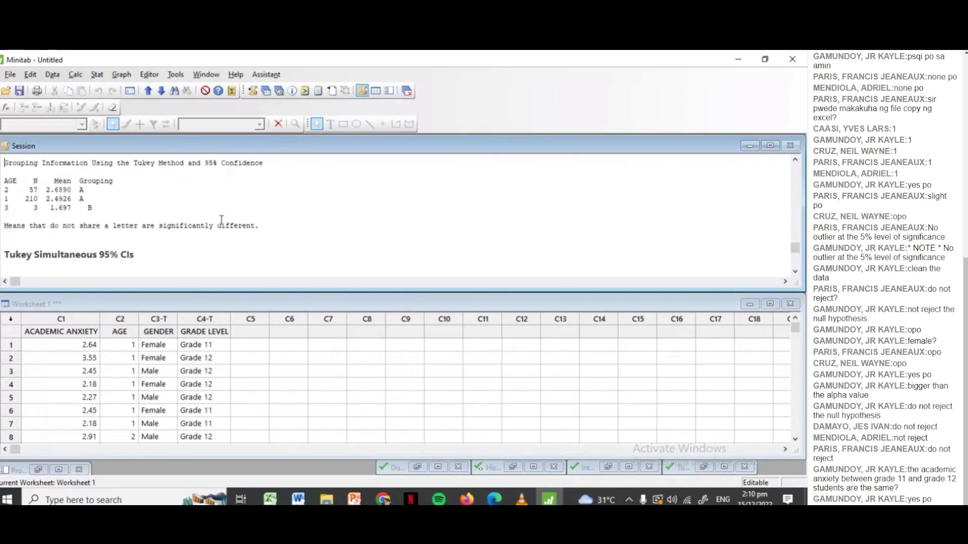
pyautogui.press('Down')
pyautogui.press('Down')
pyautogui.press('Down')
pyautogui.press('Right')
pyautogui.press('Right')
pyautogui.press('Right')
pyautogui.press('Right')
pyautogui.press('Right')
pyautogui.press('Right')
pyautogui.press('Right')
pyautogui.press('Right')
pyautogui.press('Right')
pyautogui.press('Right')
pyautogui.press('Right')
pyautogui.press('Right')
pyautogui.press('Right')
pyautogui.press('Right')
pyautogui.press('Right')
pyautogui.press('Right')
pyautogui.press('Down')
pyautogui.press('Right')
pyautogui.press('Right')
pyautogui.press('Right')
pyautogui.press('Right')
pyautogui.press('Right')
pyautogui.press('Right')
pyautogui.press('Right')
pyautogui.press('Right')
pyautogui.press('Right')
pyautogui.press('Right')
pyautogui.press('Right')
pyautogui.press('Right')
pyautogui.press('Right')
pyautogui.press('Right')
pyautogui.press('Right')
pyautogui.press('Right')
pyautogui.press('Right')
pyautogui.press('Right')
pyautogui.press('Right')
pyautogui.press('Right')
pyautogui.press('Right')
pyautogui.press('Right')
pyautogui.press('Right')
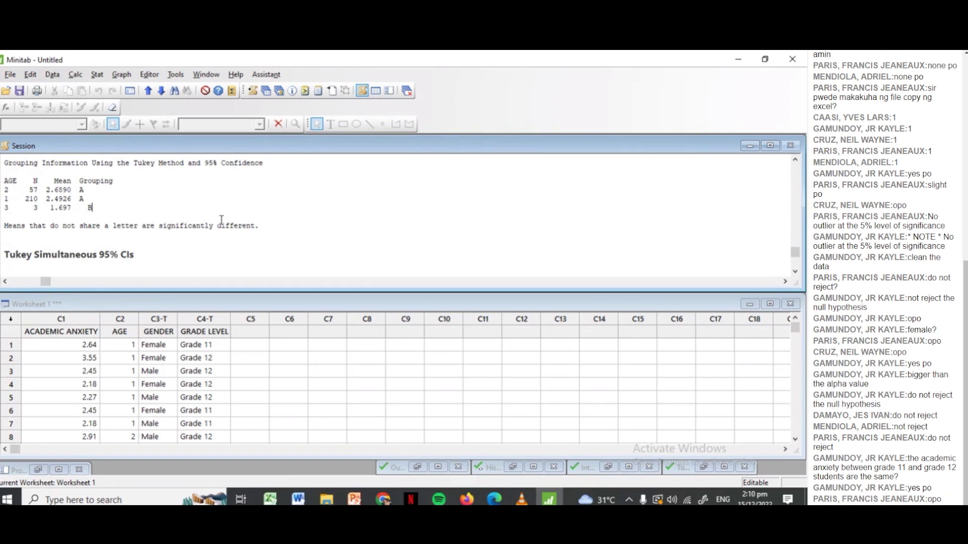
# Step: Examine the Analysis of Variance table of the age test, marking the F-Value and P-Value of the AGE row
pyautogui.scroll(4, 222, 220)
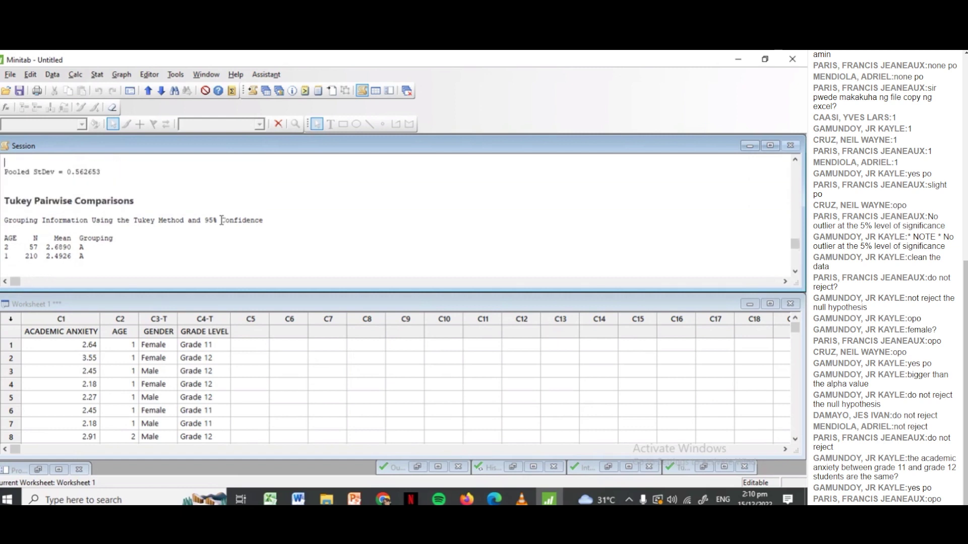
pyautogui.scroll(5, 222, 220)
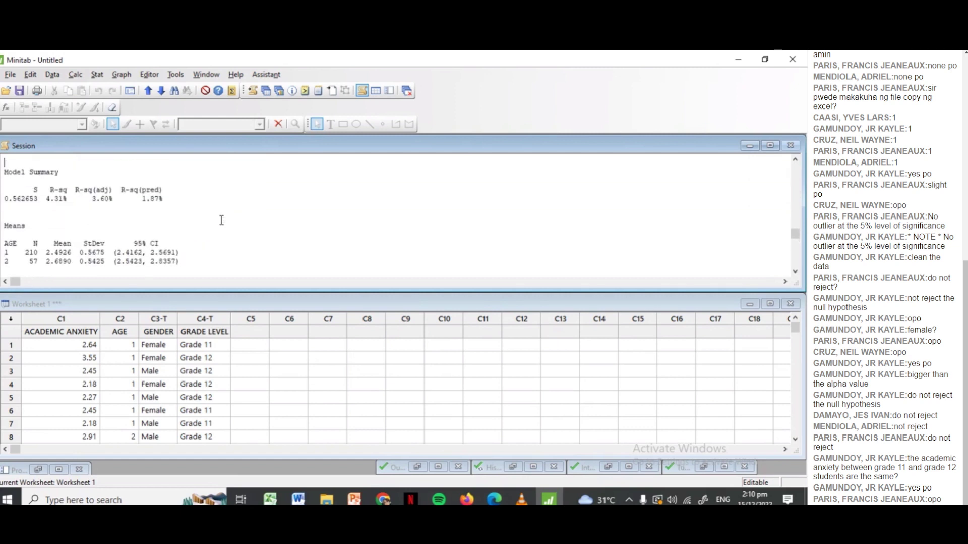
pyautogui.scroll(4, 222, 220)
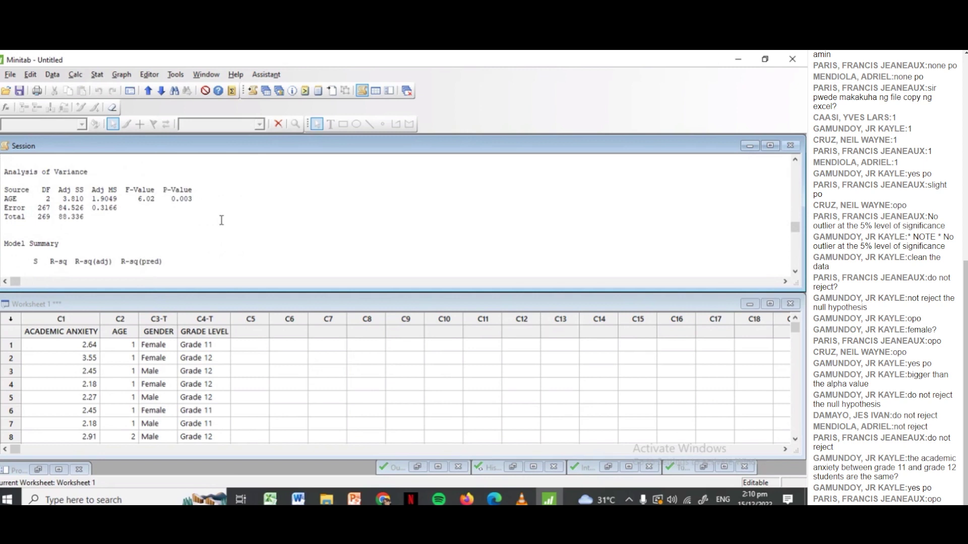
pyautogui.press('Down')
pyautogui.moveTo(194, 199); pyautogui.dragTo(140, 202)
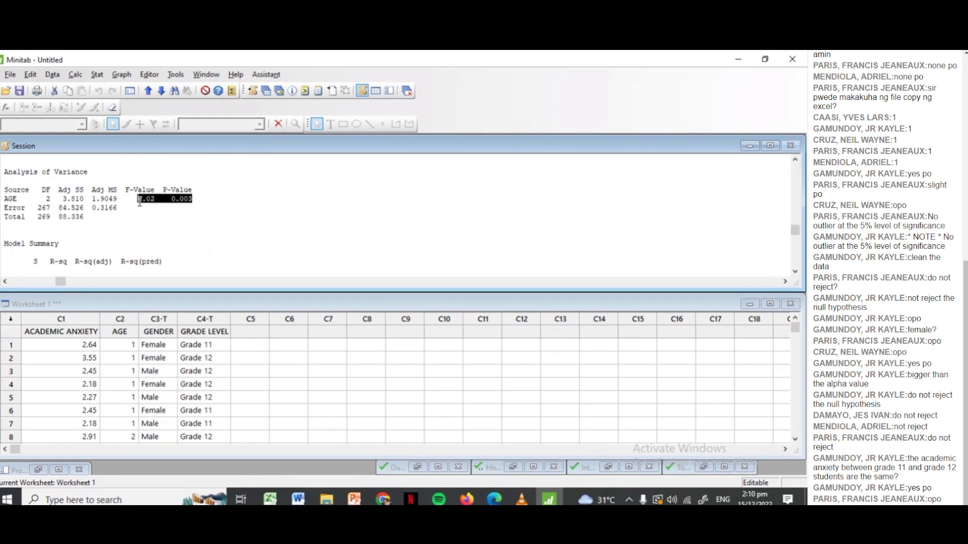
pyautogui.click(294, 239)
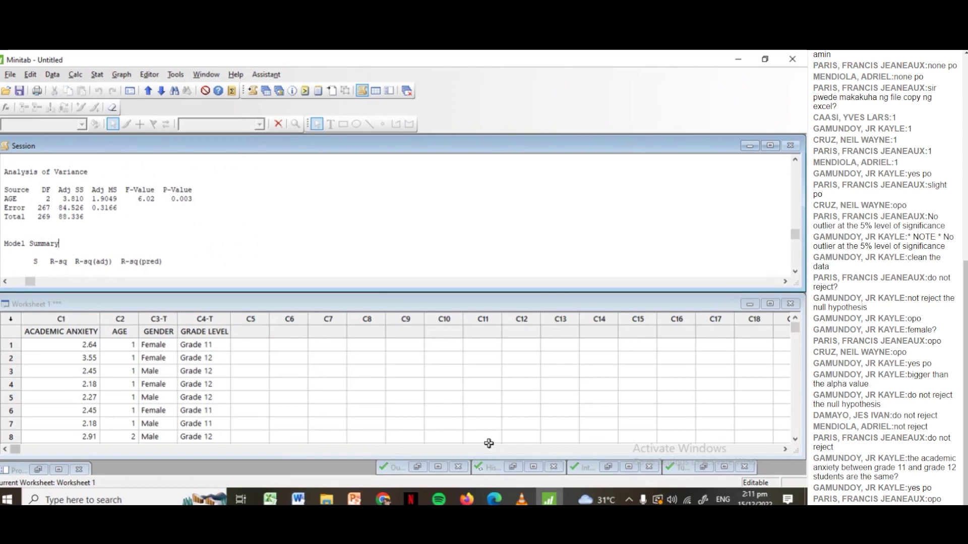
# Step: Switch to Excel and delete the blank cells D298:D301 in the AGE CATEGORY table, shifting the remaining cells left
pyautogui.click(271, 499)
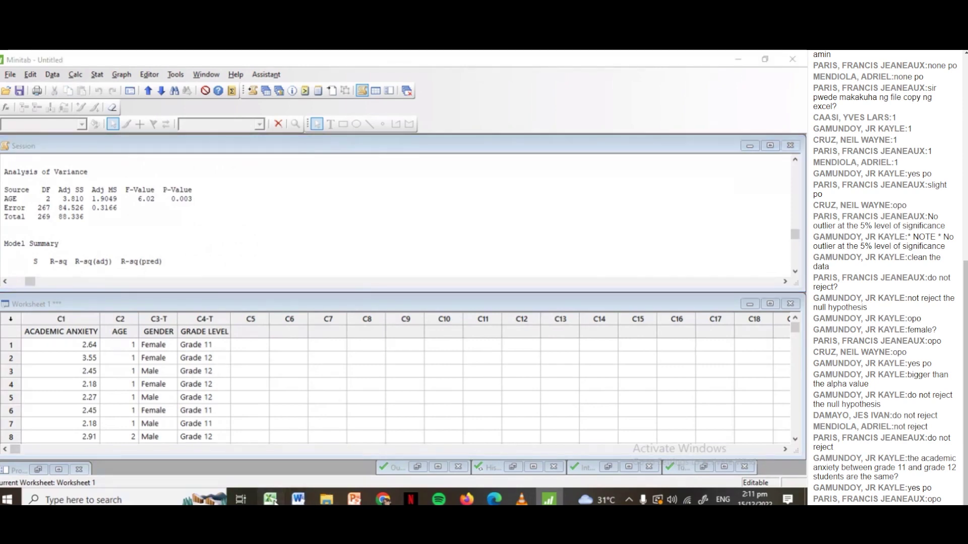
pyautogui.click(285, 373)
pyautogui.press('Up')
pyautogui.press('Up')
pyautogui.press('Up')
pyautogui.press('Up')
pyautogui.press('Up')
pyautogui.press('Up')
pyautogui.press('Up')
pyautogui.press('Up')
pyautogui.press('Up')
pyautogui.press('Up')
pyautogui.press('Up')
pyautogui.press('Up')
pyautogui.press('Up')
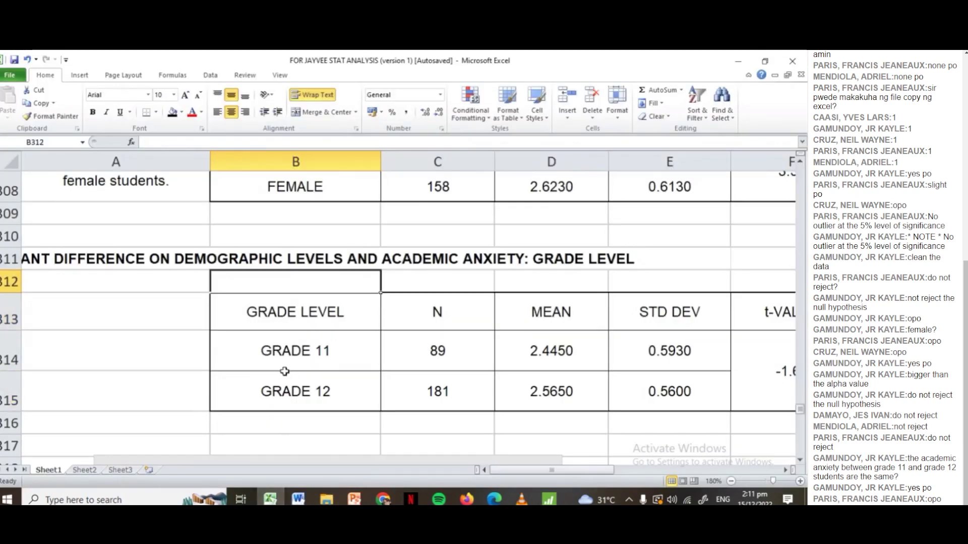
pyautogui.press('Up')
pyautogui.press('Up')
pyautogui.press('Up')
pyautogui.press('Up')
pyautogui.press('Up')
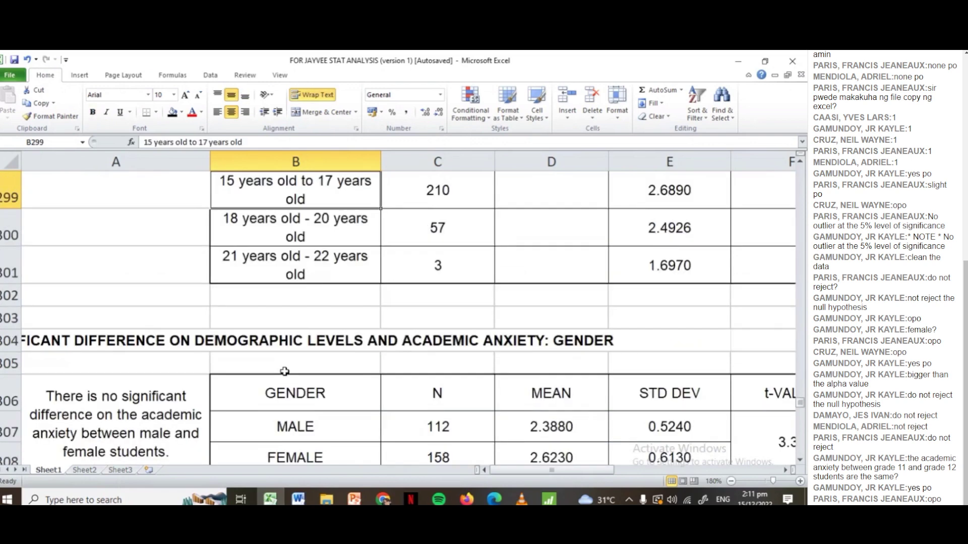
pyautogui.press('Down')
pyautogui.press('Down')
pyautogui.moveTo(550, 204); pyautogui.dragTo(532, 311)
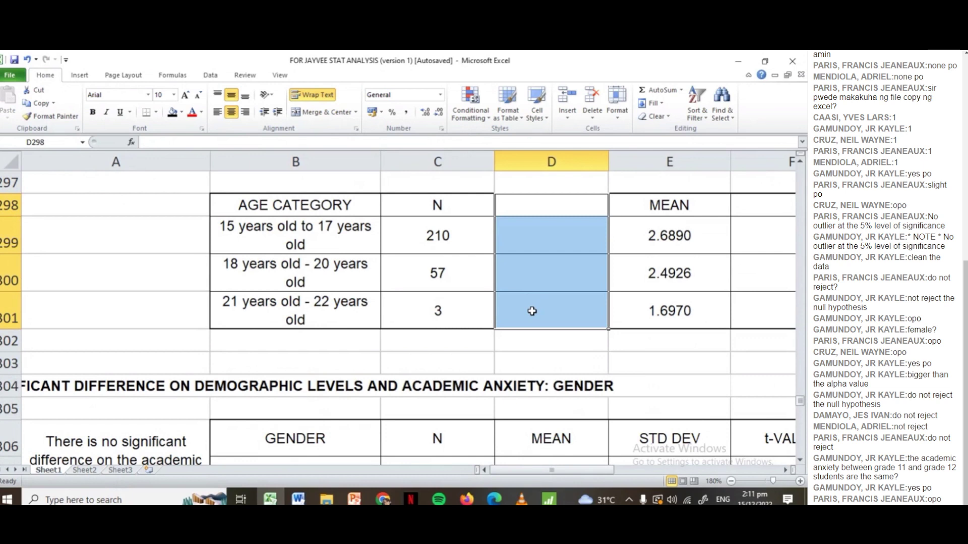
pyautogui.rightClick(532, 311)
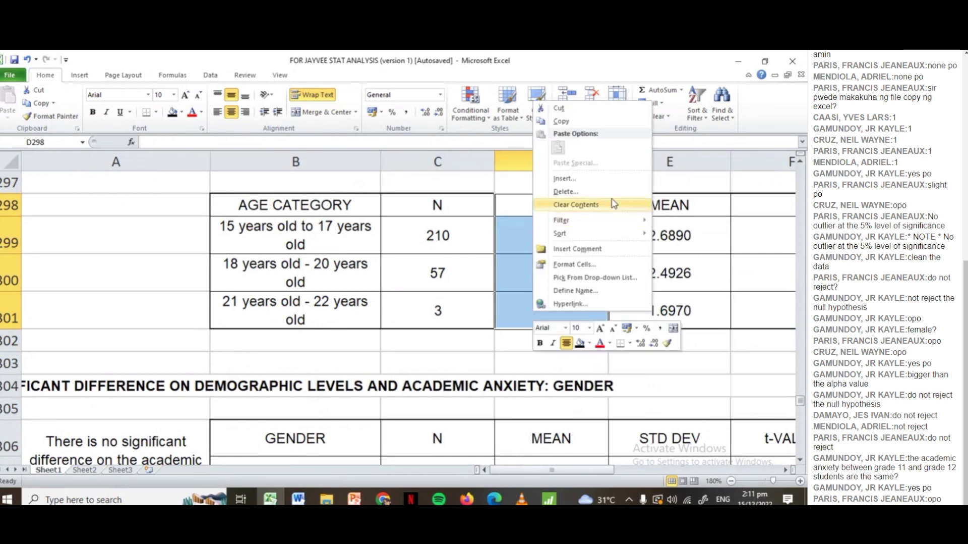
pyautogui.click(580, 205)
pyautogui.rightClick(574, 237)
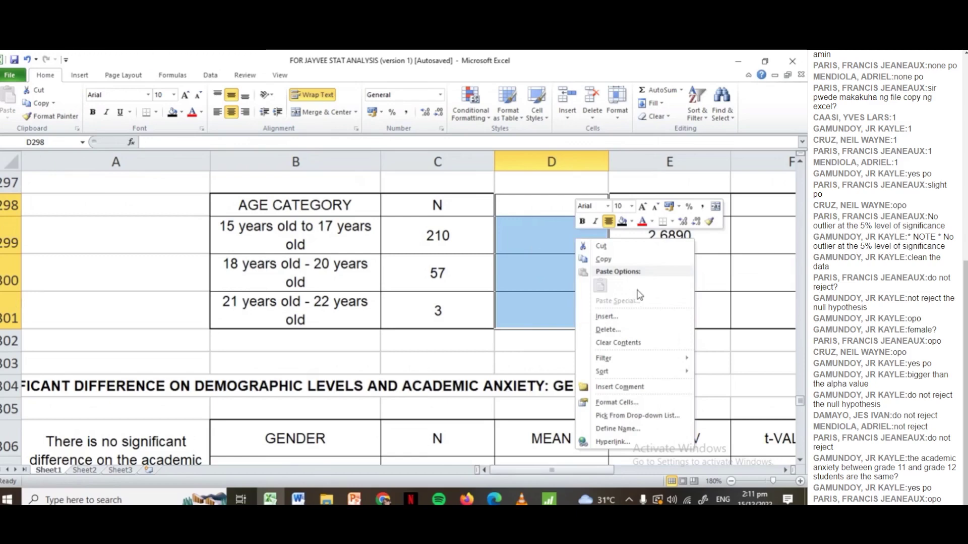
pyautogui.click(611, 329)
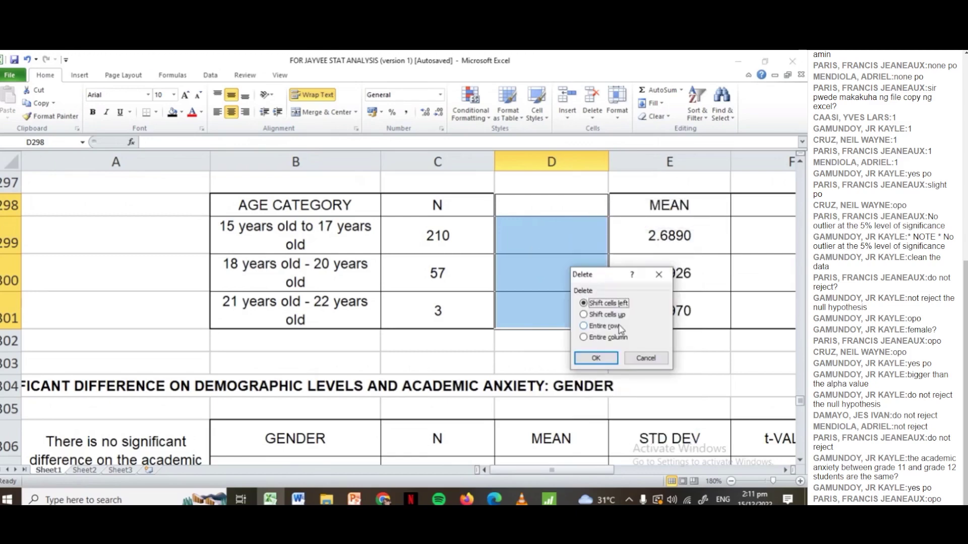
pyautogui.click(596, 358)
# Step: Delete the blank cells E298:E301 between MEAN and the standard deviations in the age table, shifting cells left
pyautogui.moveTo(669, 204); pyautogui.dragTo(670, 308)
pyautogui.rightClick(670, 309)
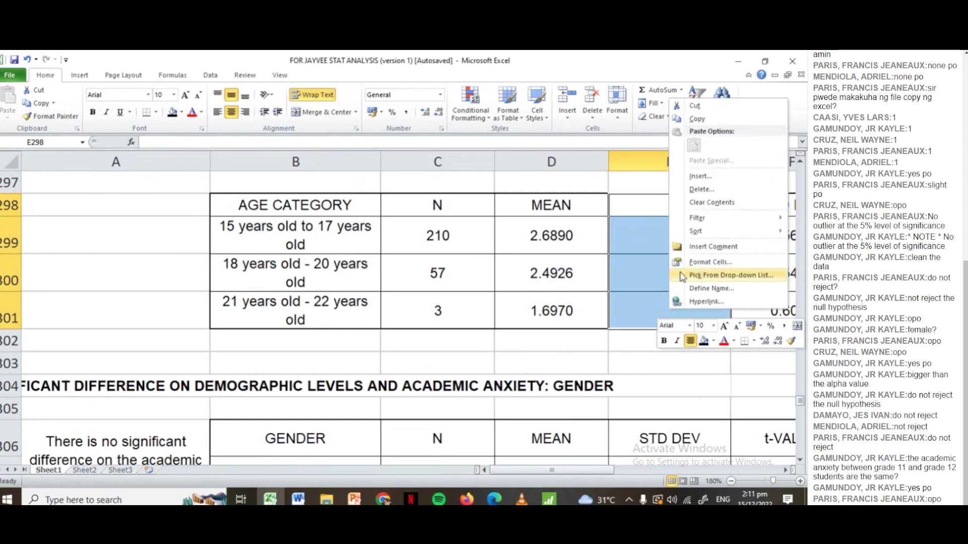
pyautogui.click(705, 192)
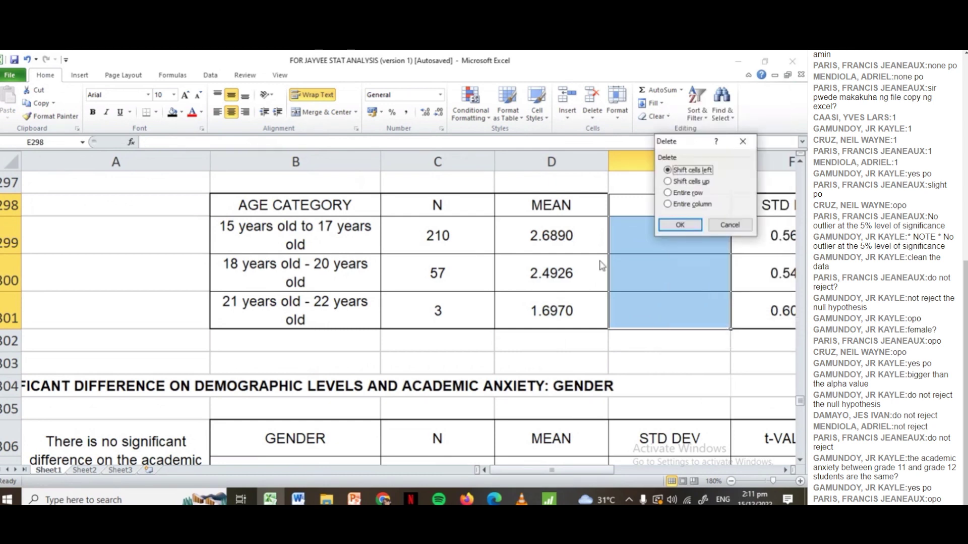
pyautogui.click(679, 227)
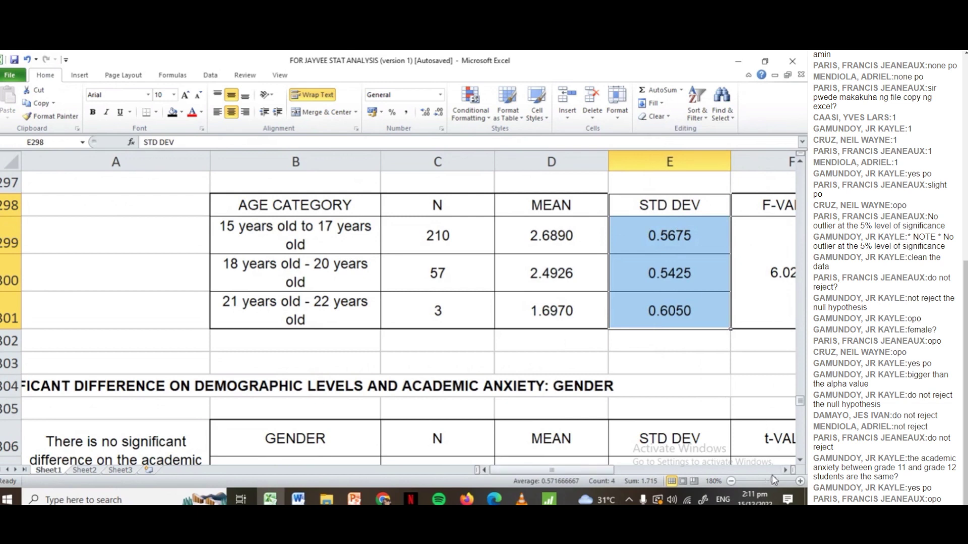
# Step: Check the age table's F-VALUE and enter the note "p-value<a-value" in G302 below the P-VALUE column
pyautogui.click(662, 321)
pyautogui.hscroll(1, 662, 321)
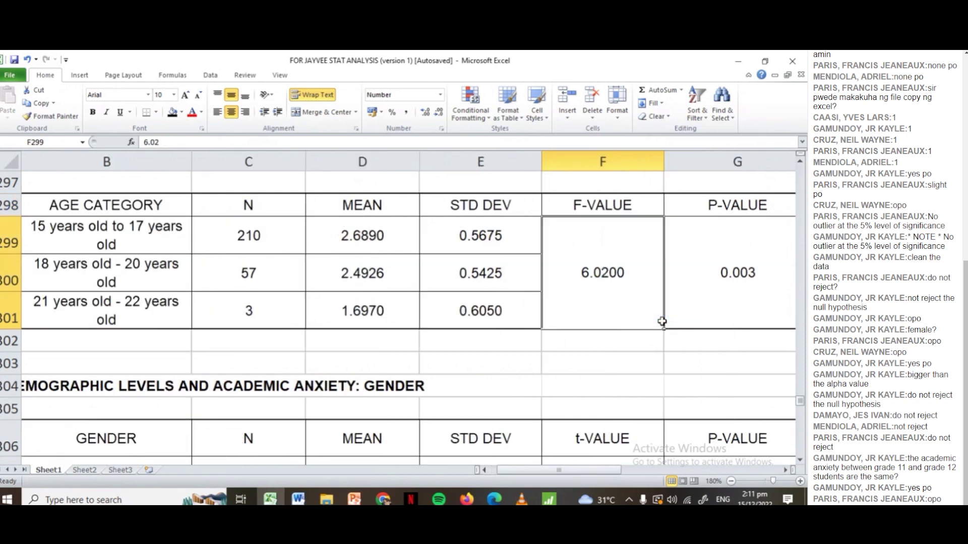
pyautogui.click(662, 323)
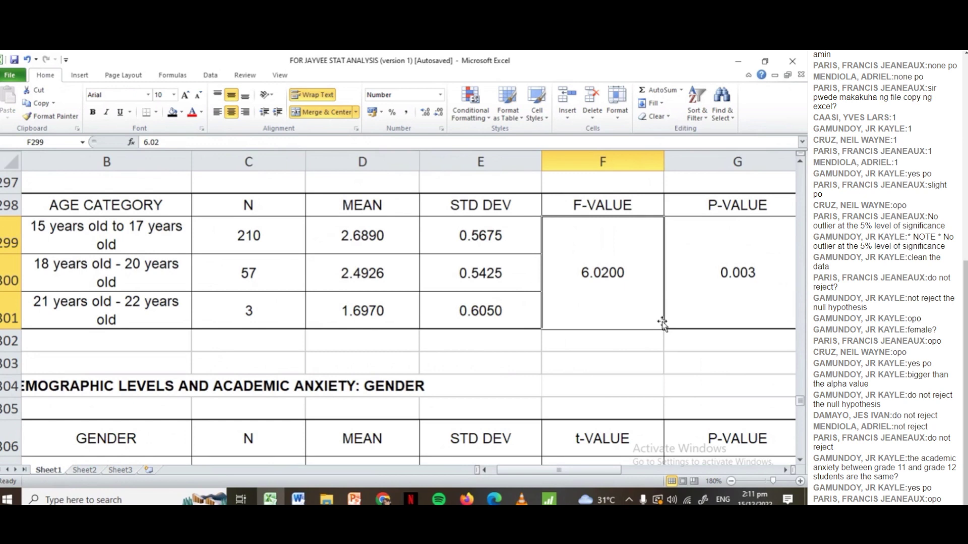
pyautogui.click(697, 341)
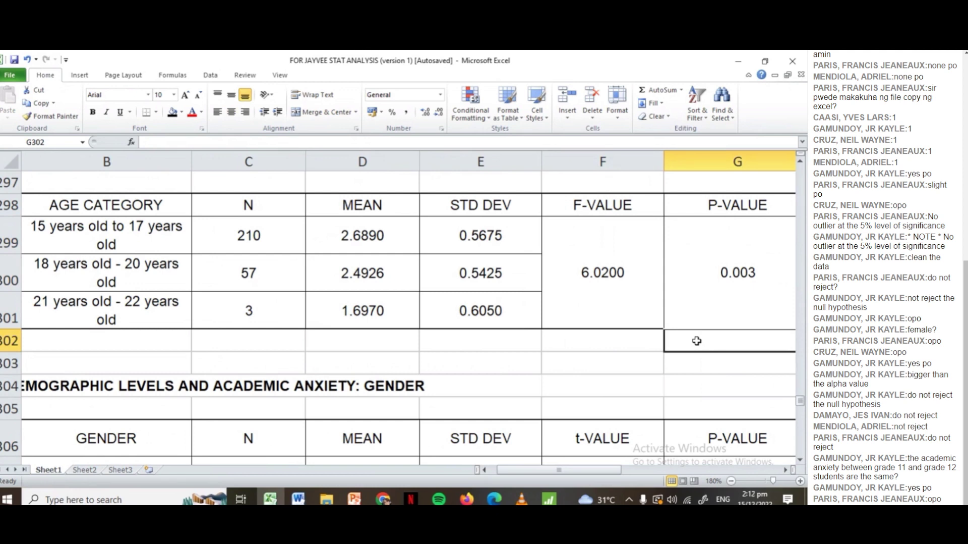
pyautogui.write('p-vlu')
pyautogui.press('BackSpace')
pyautogui.press('BackSpace')
pyautogui.write('ale')
pyautogui.press('BackSpace')
pyautogui.write('ue<a-value')
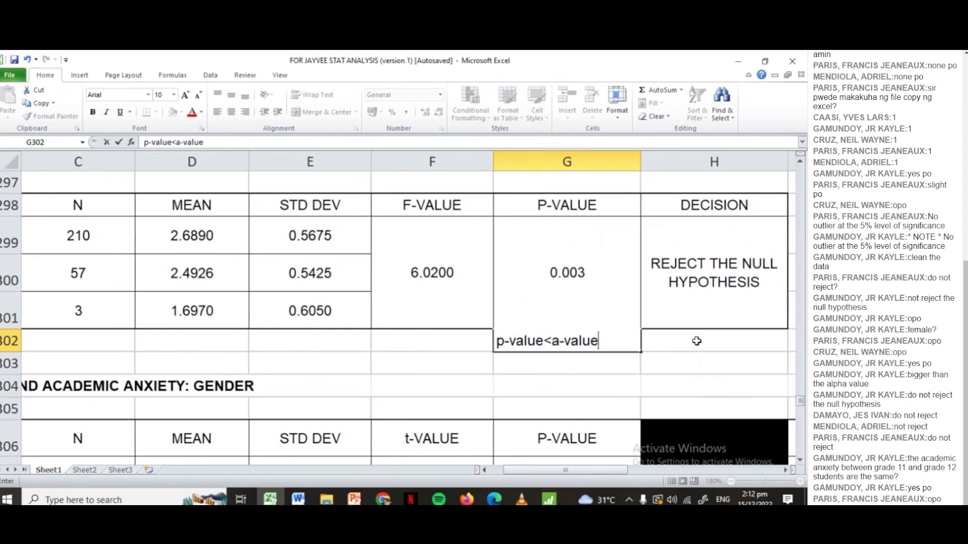
pyautogui.press('Return')
# Step: Review the age table's DECISION cell and go back across the row to the mean of the oldest age group
pyautogui.click(696, 340)
pyautogui.press('Up')
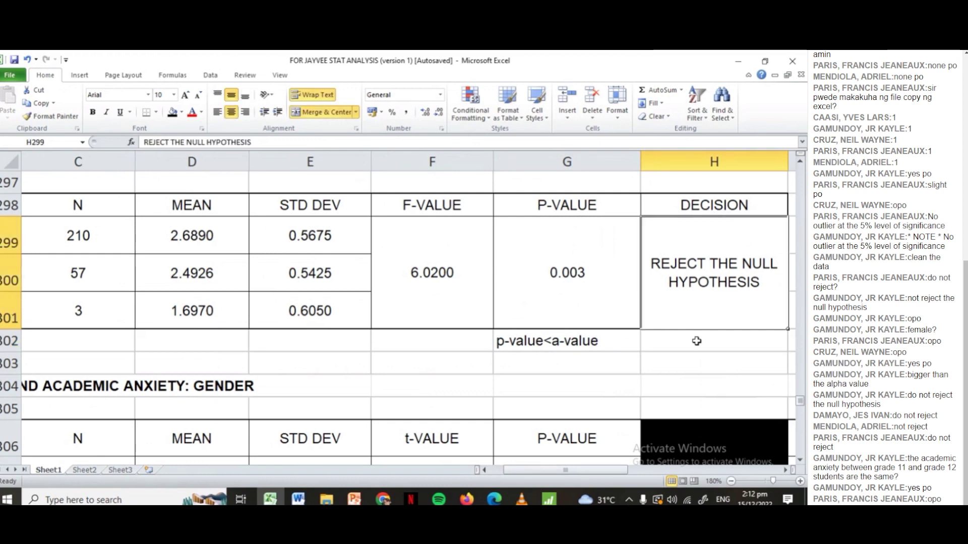
pyautogui.press('Left')
pyautogui.press('Left')
pyautogui.press('Left')
pyautogui.press('Left')
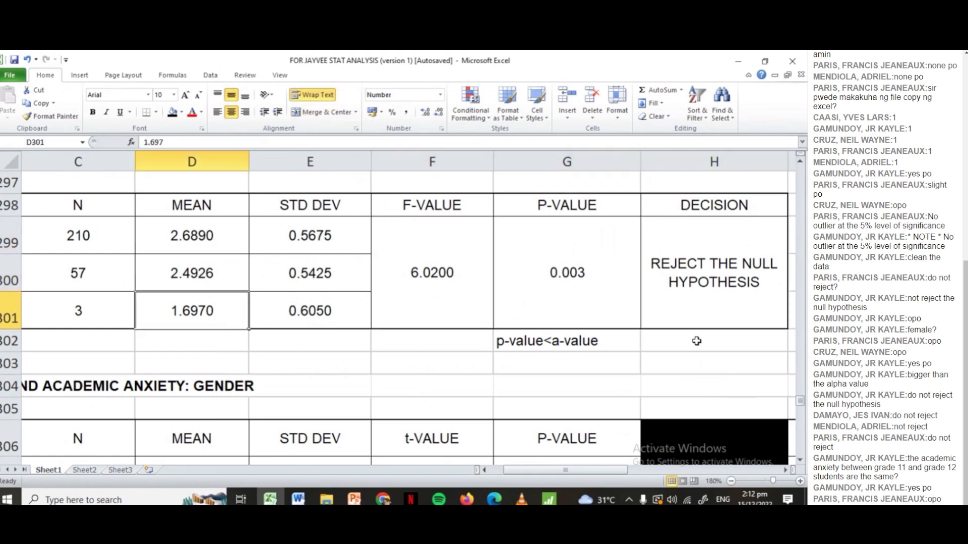
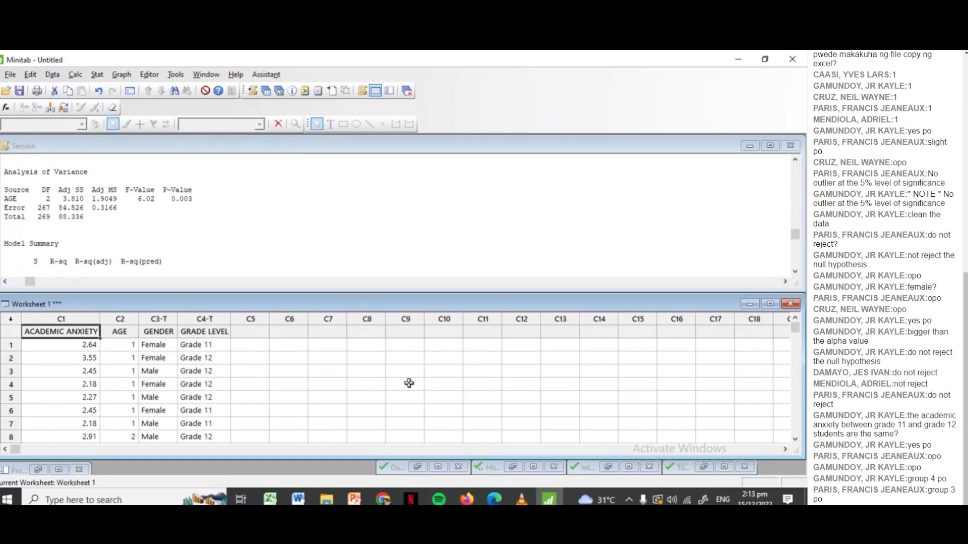
pyautogui.press('Down')
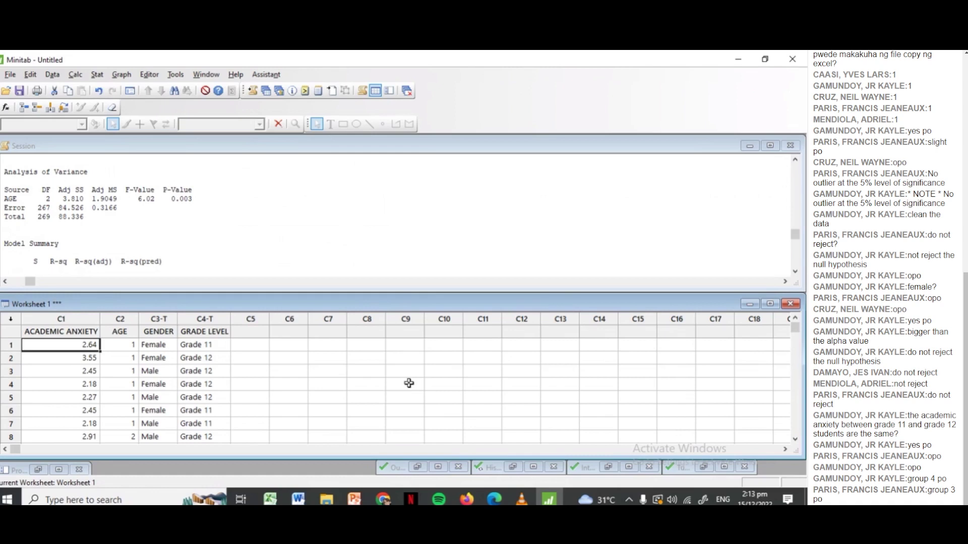
pyautogui.click(104, 74)
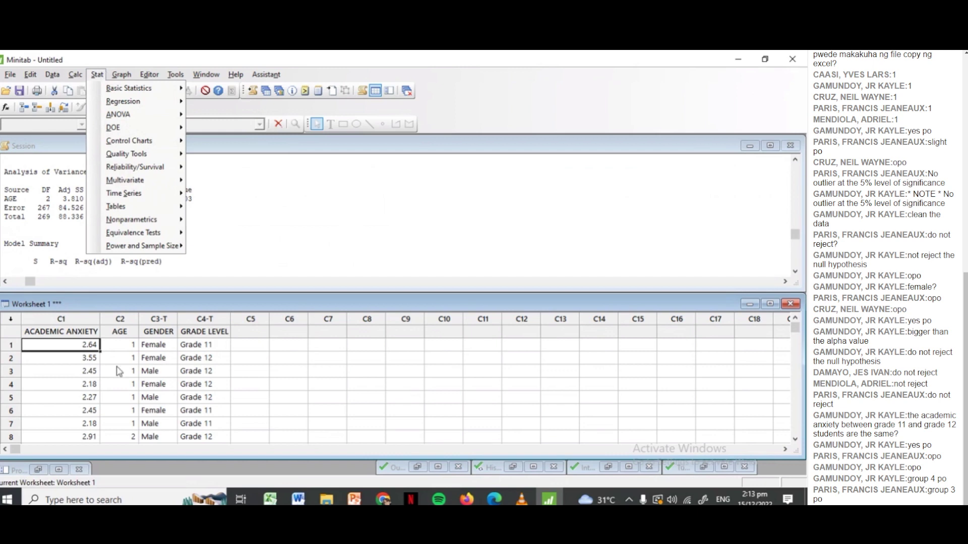
pyautogui.click(113, 346)
pyautogui.click(114, 346)
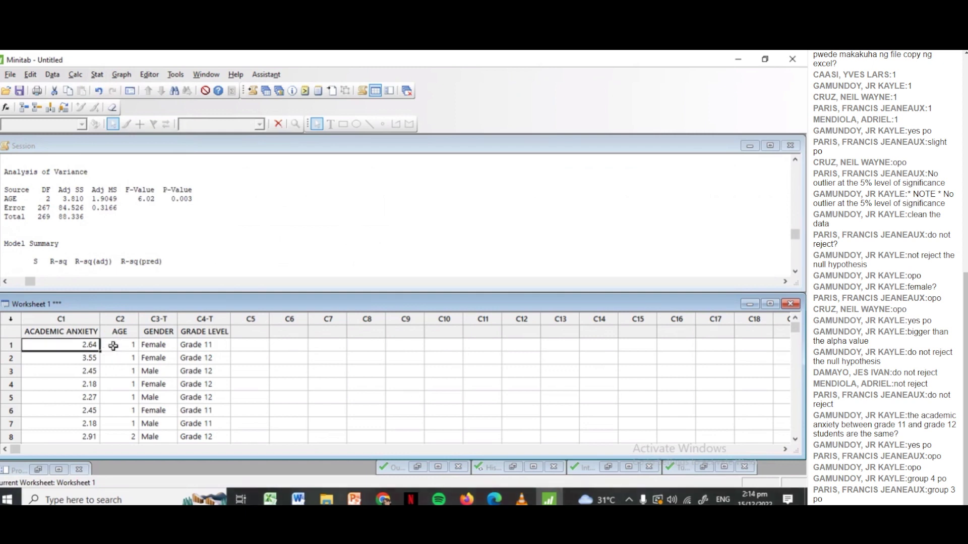
pyautogui.press('Left')
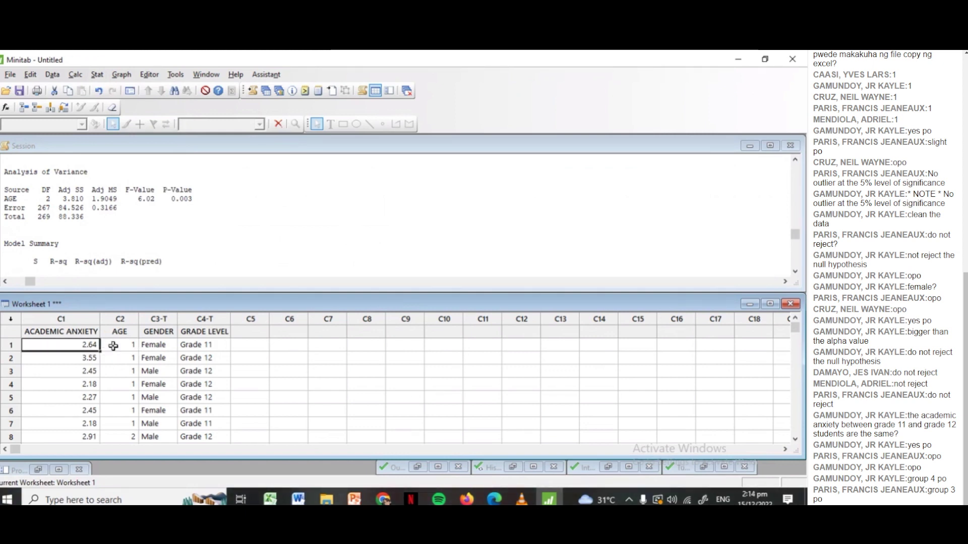
# Step: Set up a correlation analysis with ACADEMIC ANXIETY and AGE as the variables
pyautogui.click(98, 76)
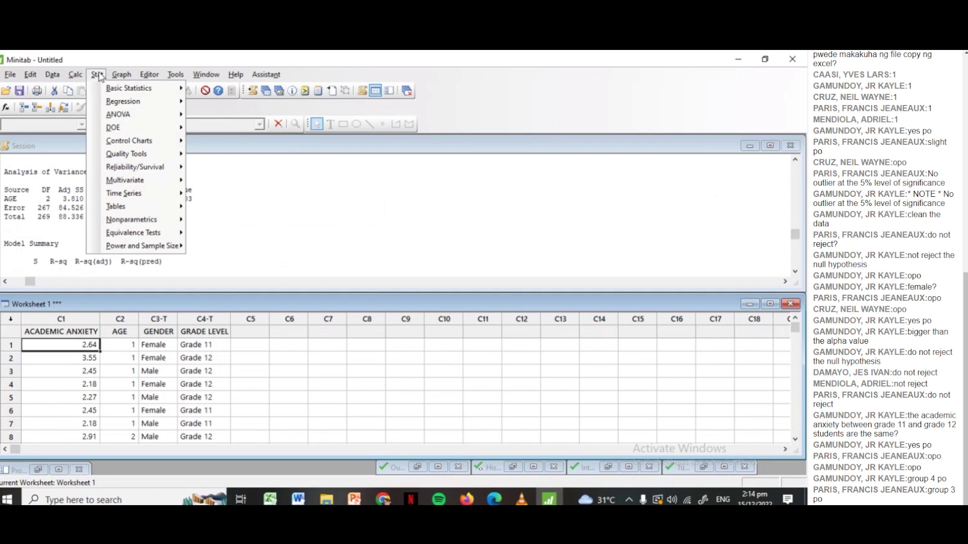
pyautogui.moveTo(114, 91)
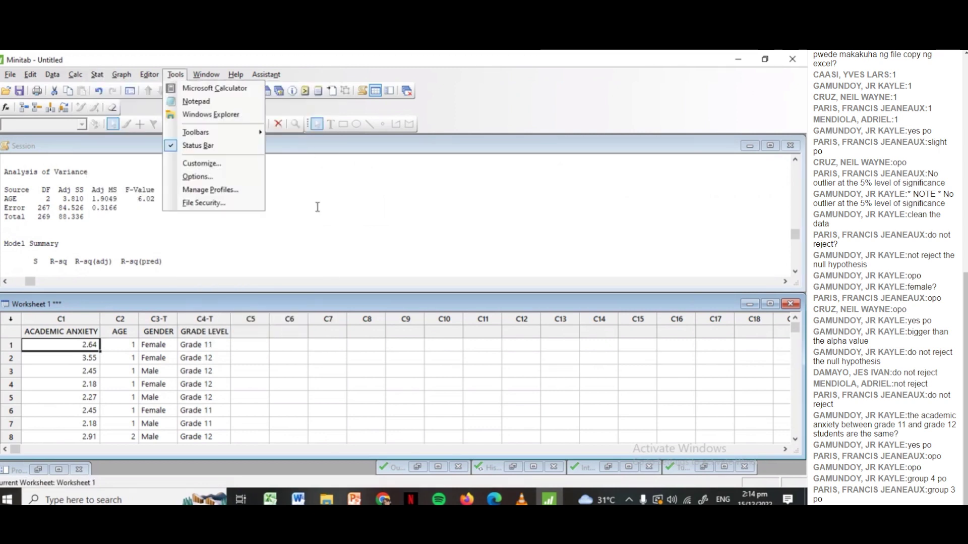
pyautogui.click(97, 75)
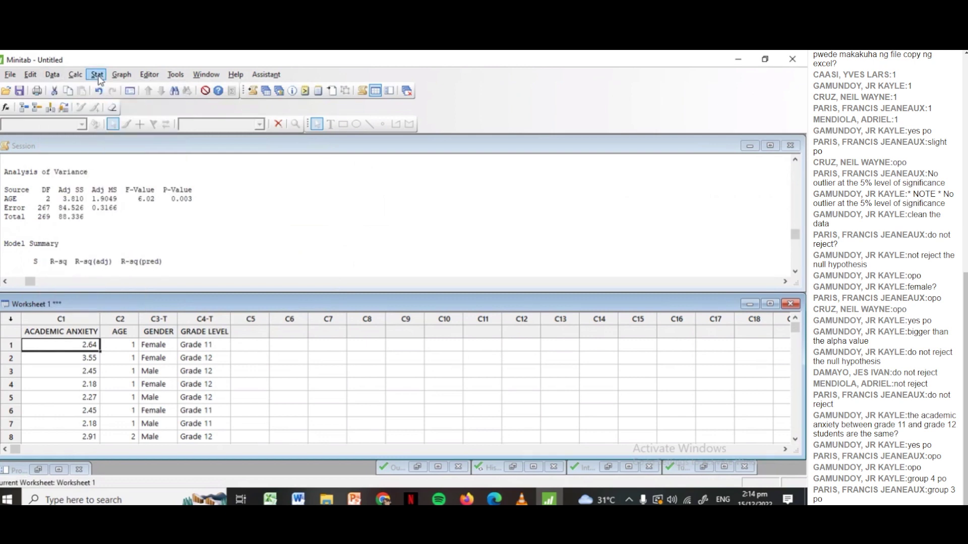
pyautogui.click(99, 77)
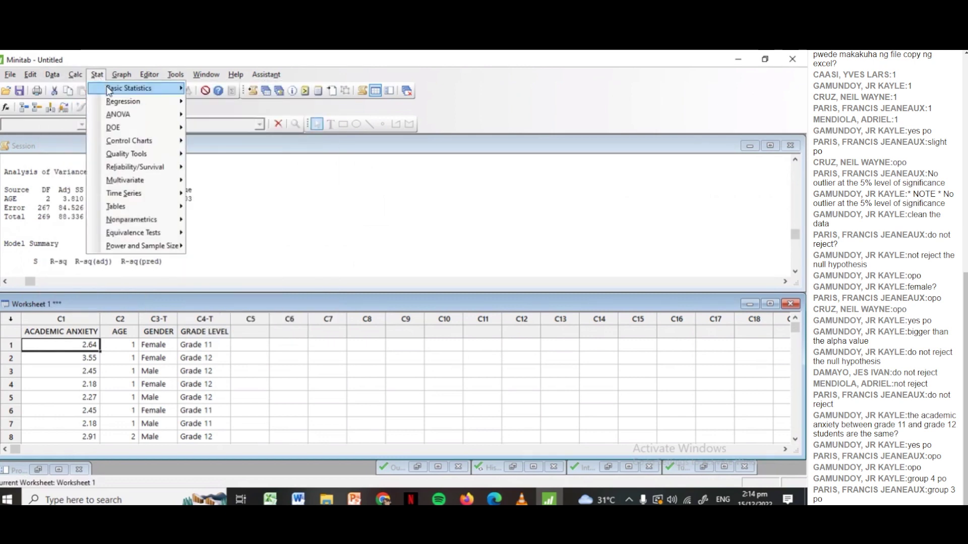
pyautogui.moveTo(108, 91)
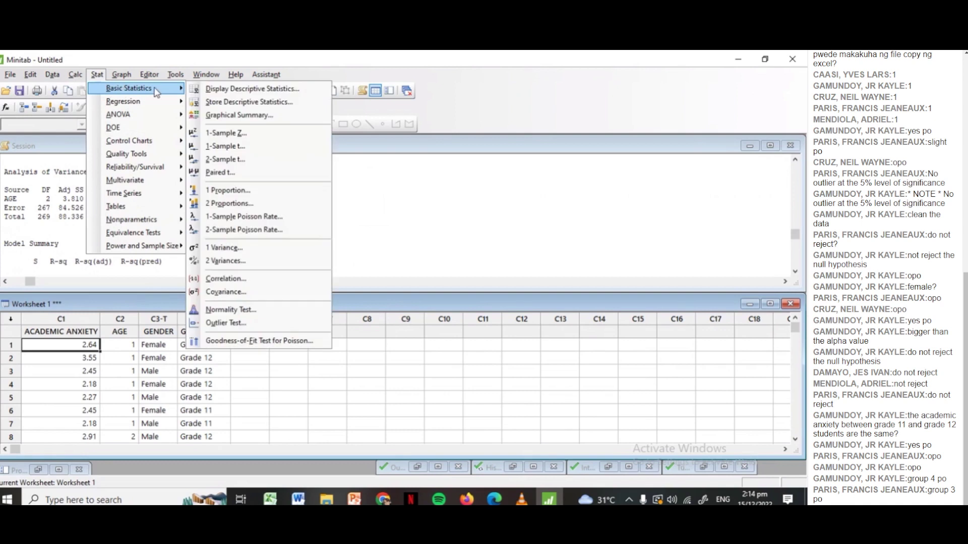
pyautogui.click(235, 280)
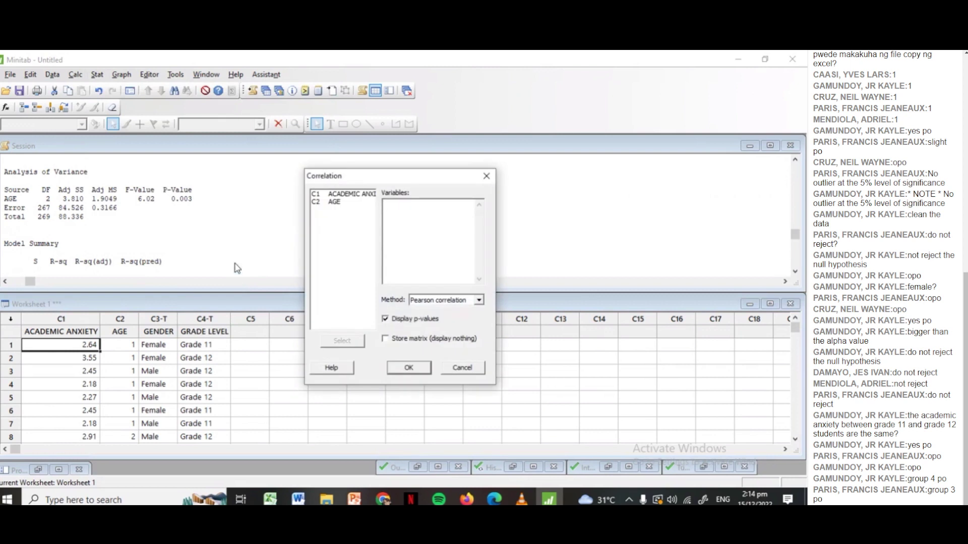
pyautogui.doubleClick(343, 194)
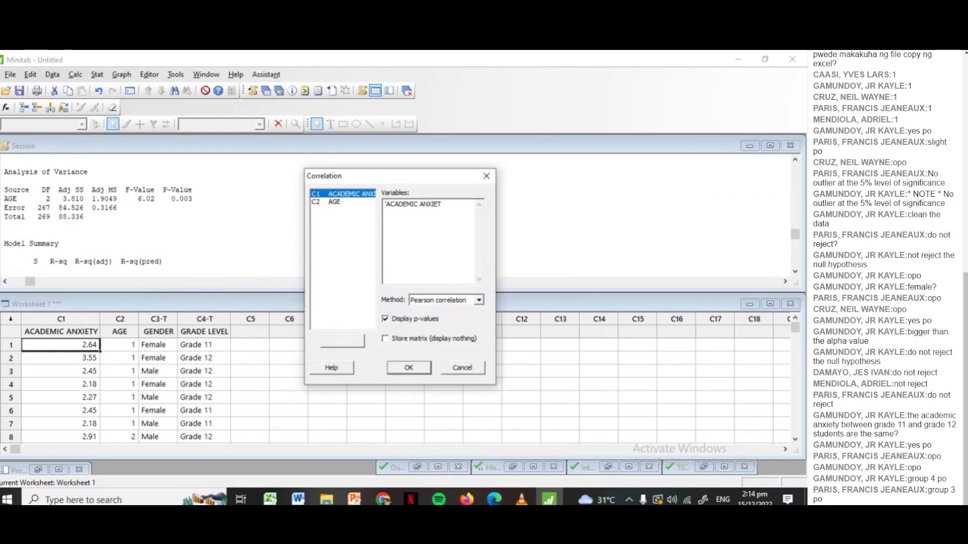
pyautogui.click(338, 203)
pyautogui.doubleClick(339, 204)
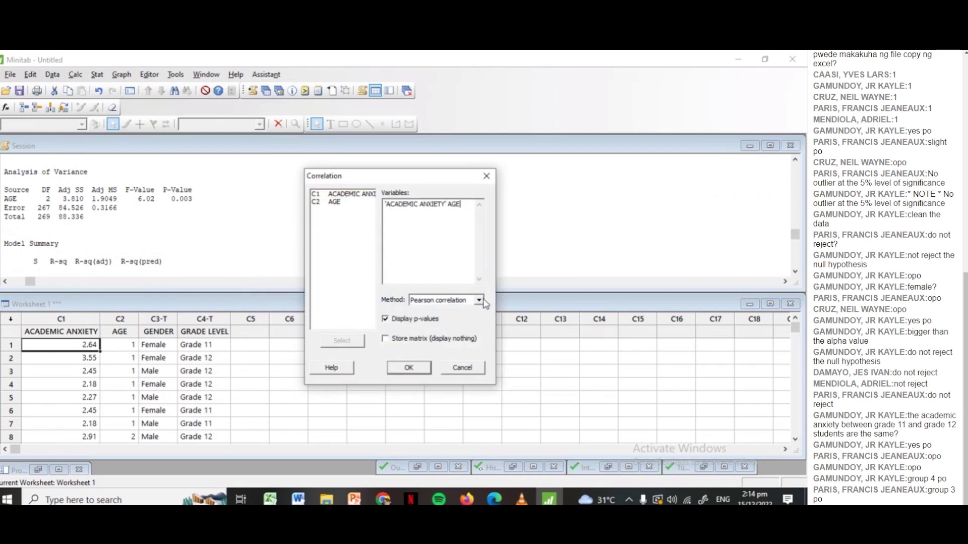
# Step: Run the analysis with the Pearson correlation method and p-values displayed, and highlight the P-Value line in the session output
pyautogui.click(483, 301)
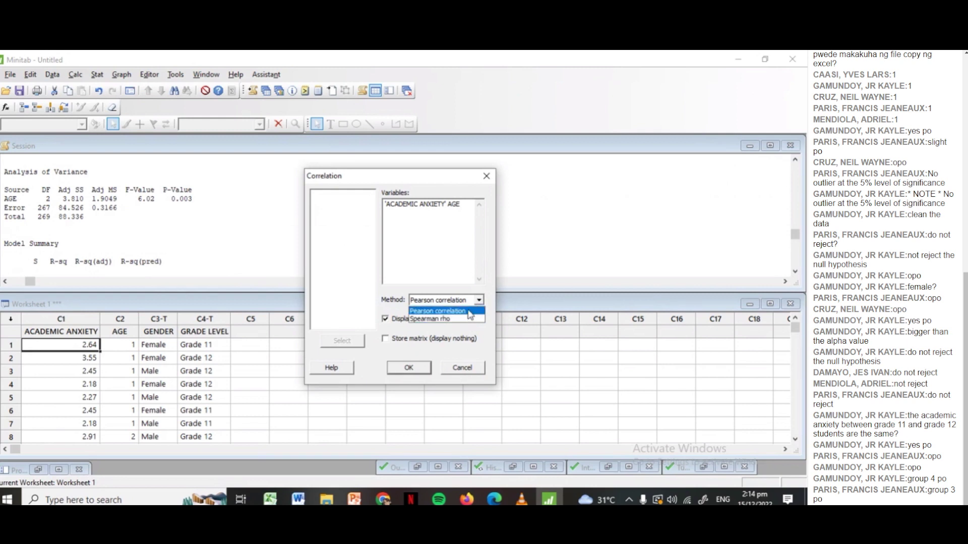
pyautogui.click(469, 311)
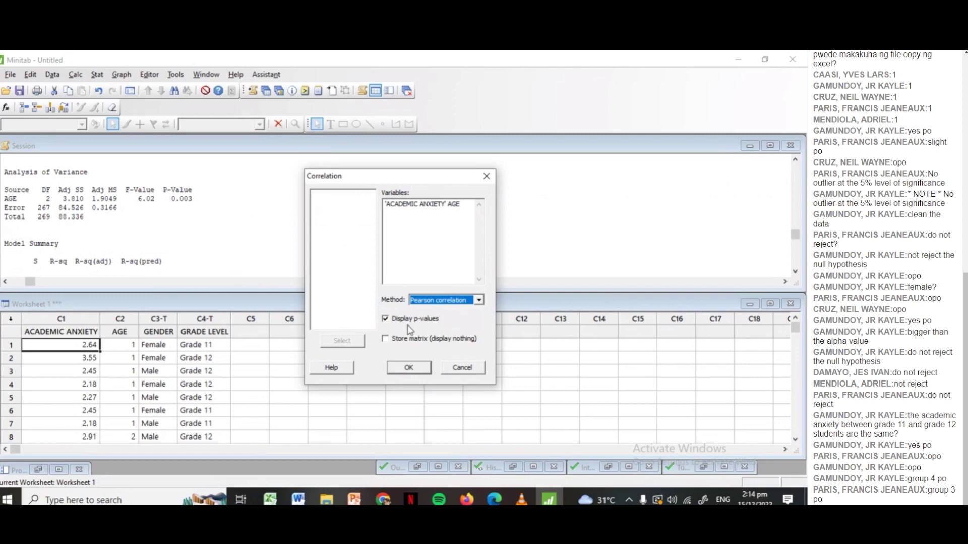
pyautogui.click(410, 367)
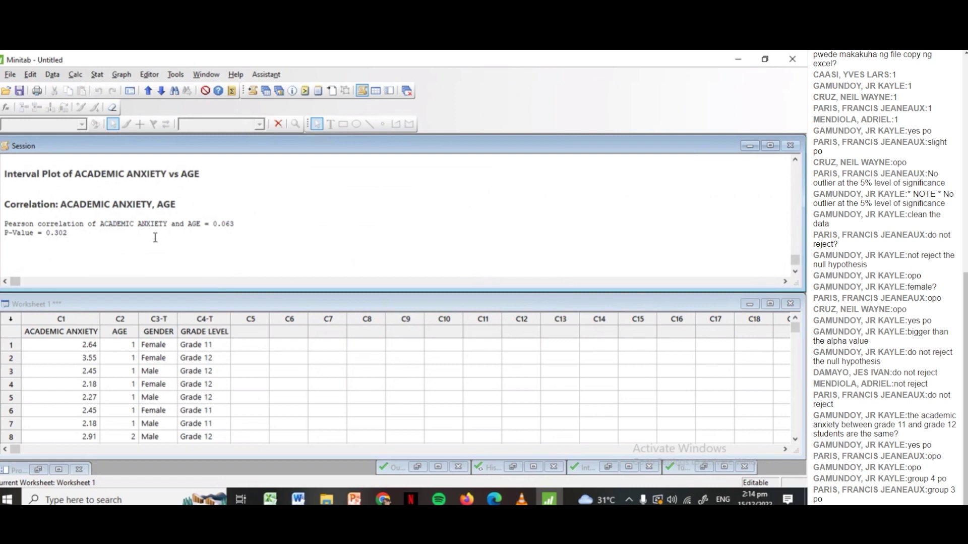
pyautogui.moveTo(69, 233); pyautogui.dragTo(7, 225)
pyautogui.click(7, 242)
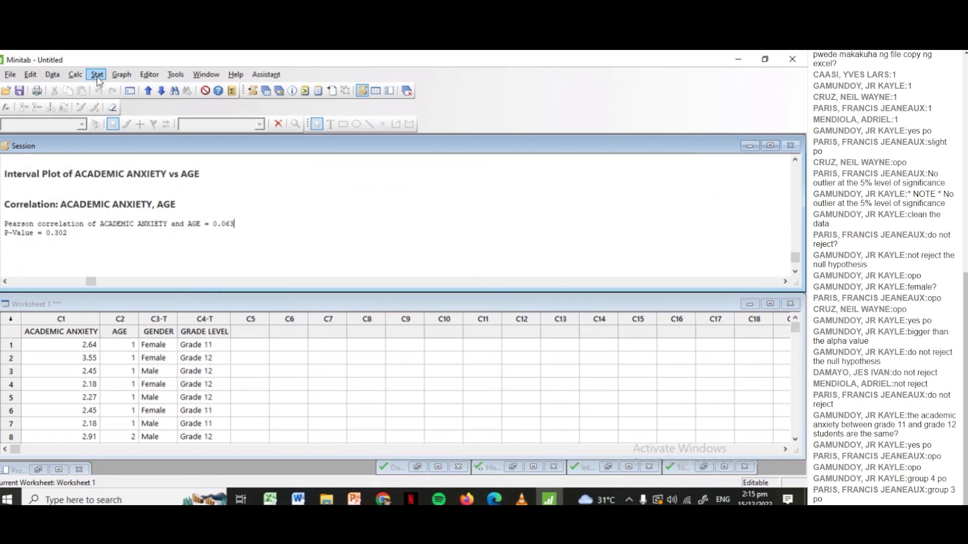
# Step: Start a new scatterplot of the With Regression type
pyautogui.click(121, 74)
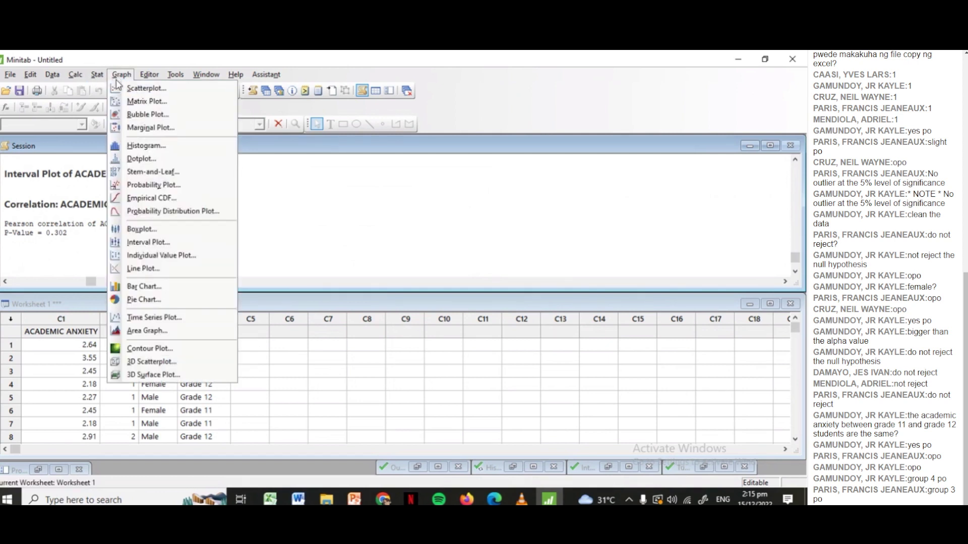
pyautogui.click(132, 90)
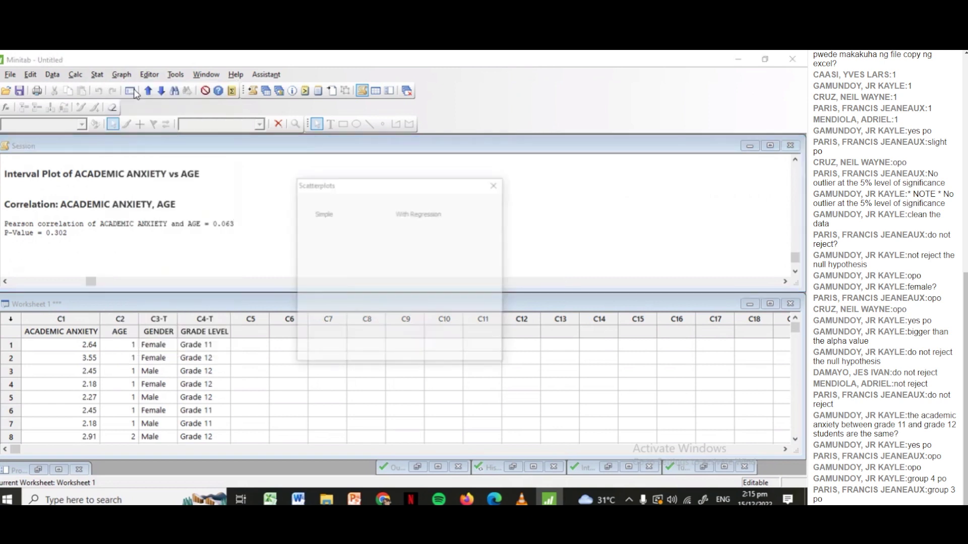
pyautogui.click(422, 254)
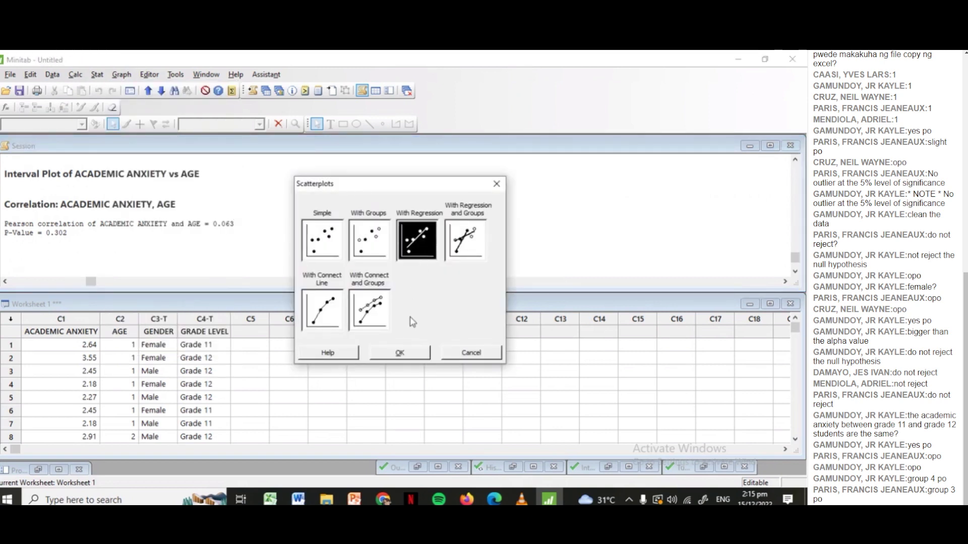
pyautogui.click(405, 354)
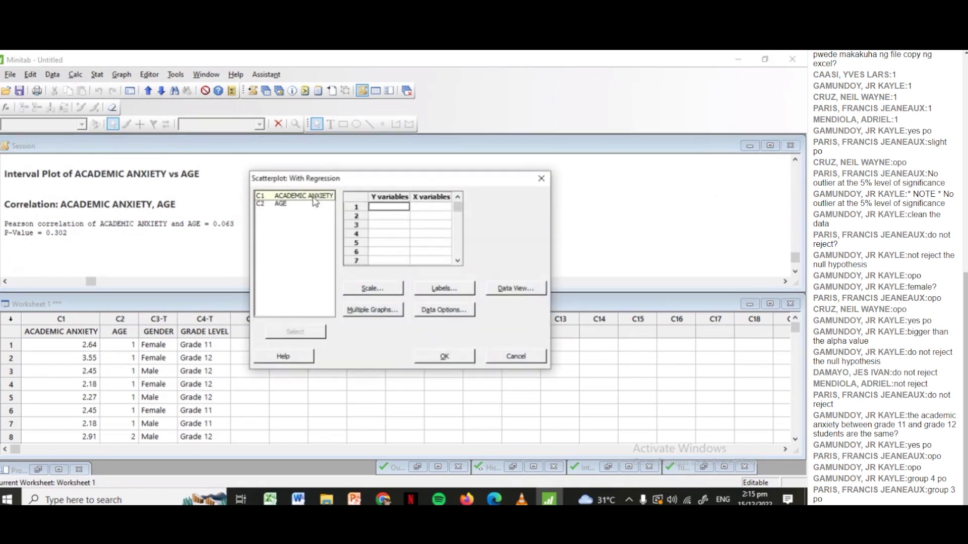
# Step: Create the scatterplot with ACADEMIC ANXIETY as the Y variable and AGE as the X variable, leaving the scale settings at their defaults
pyautogui.press('Tab')
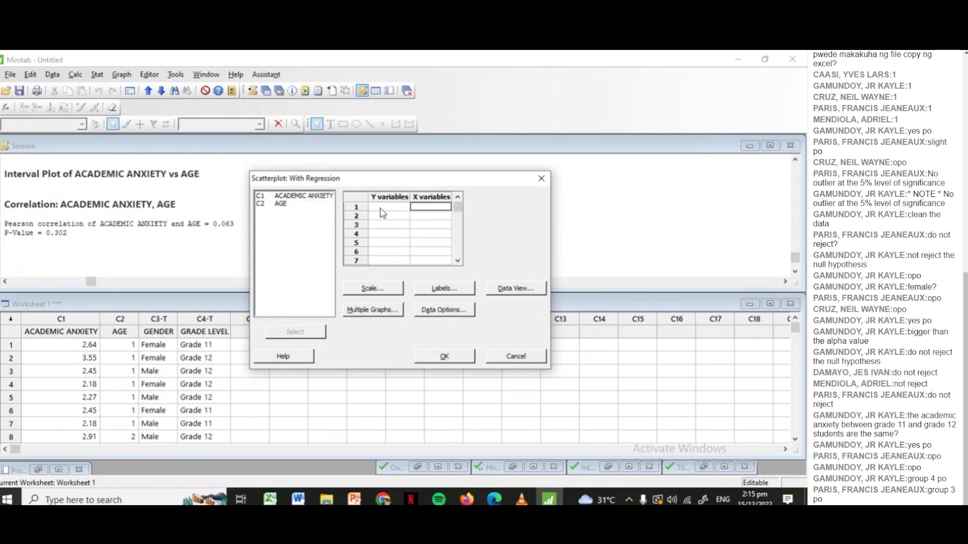
pyautogui.doubleClick(280, 204)
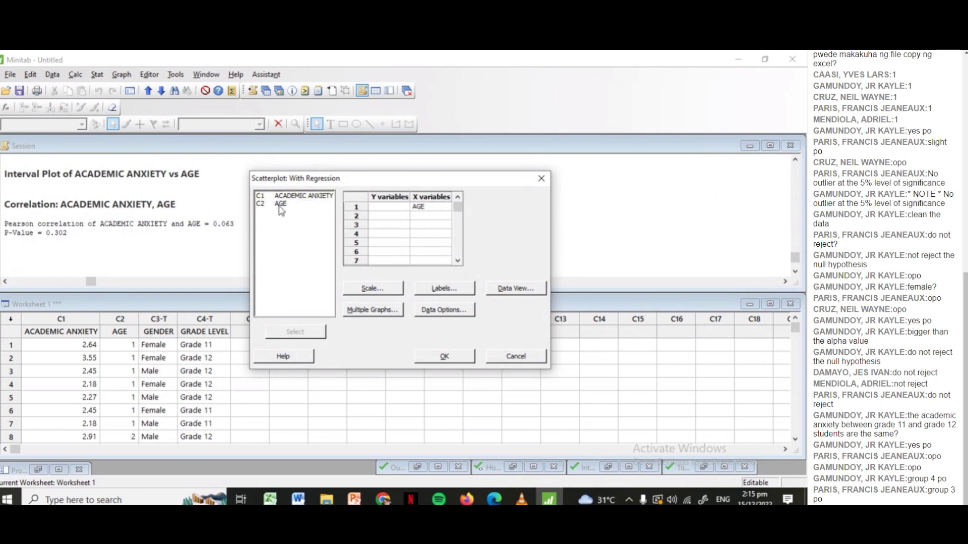
pyautogui.click(379, 207)
pyautogui.doubleClick(302, 196)
pyautogui.click(384, 292)
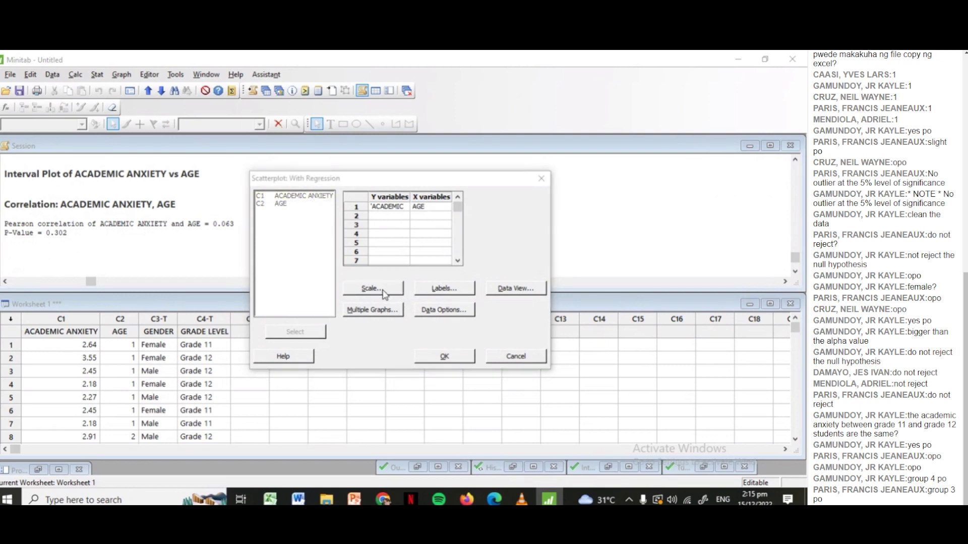
pyautogui.click(524, 169)
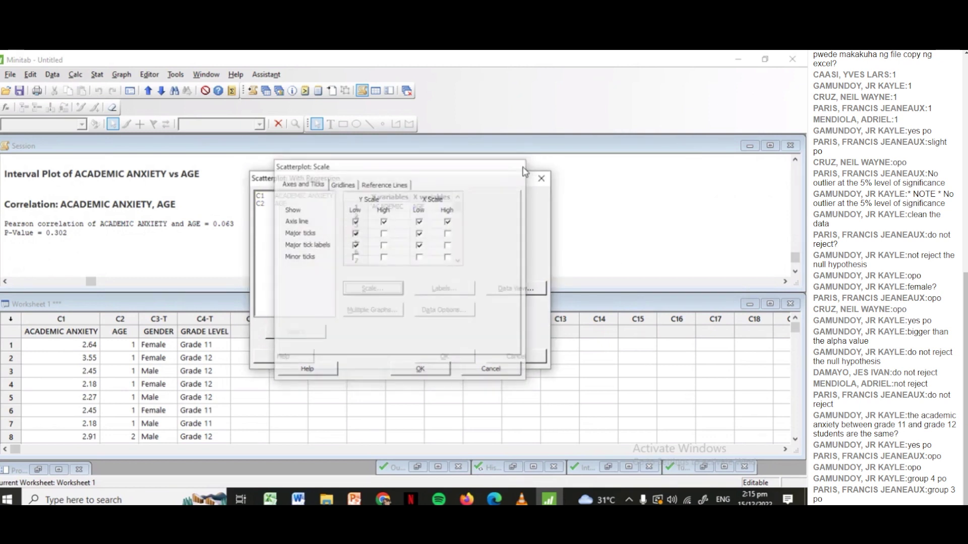
pyautogui.click(445, 357)
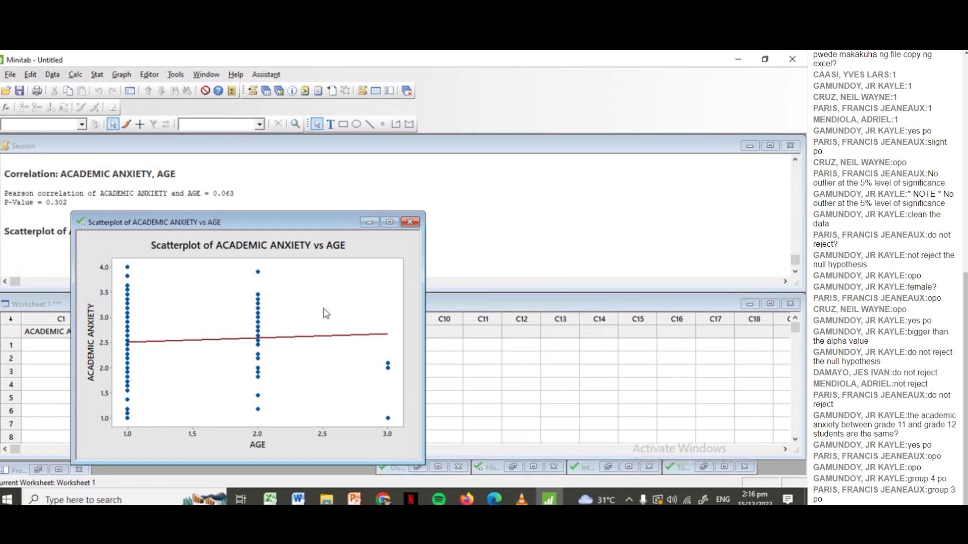
# Step: Minimize the scatterplot, switch to Excel and go up from the age table's DECISION column into the survey response rows
pyautogui.click(369, 222)
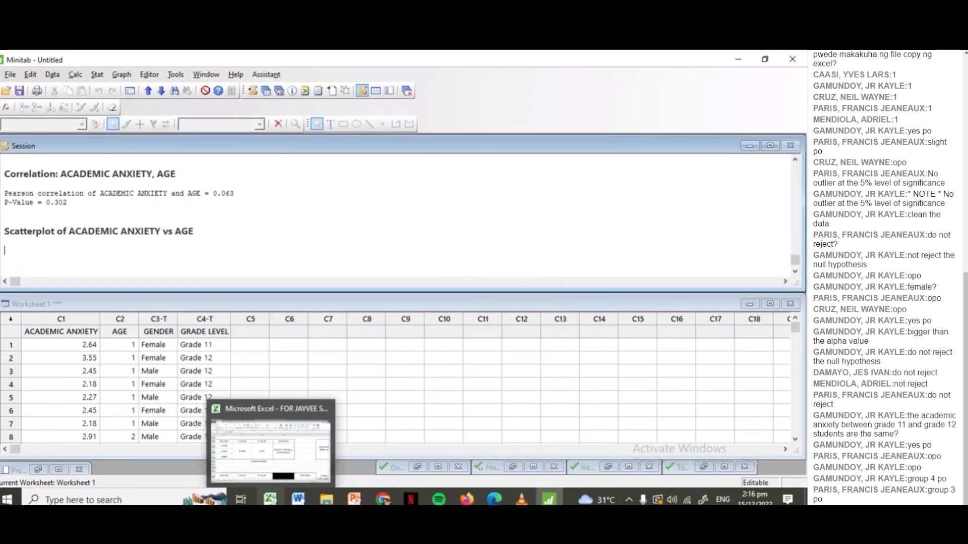
pyautogui.click(268, 457)
pyautogui.click(438, 279)
pyautogui.press('Up')
pyautogui.press('Up')
pyautogui.press('Up')
pyautogui.press('Up')
pyautogui.press('Up')
pyautogui.press('Up')
pyautogui.press('Up')
pyautogui.press('Up')
pyautogui.press('Up')
pyautogui.press('Up')
pyautogui.press('Up')
pyautogui.press('Up')
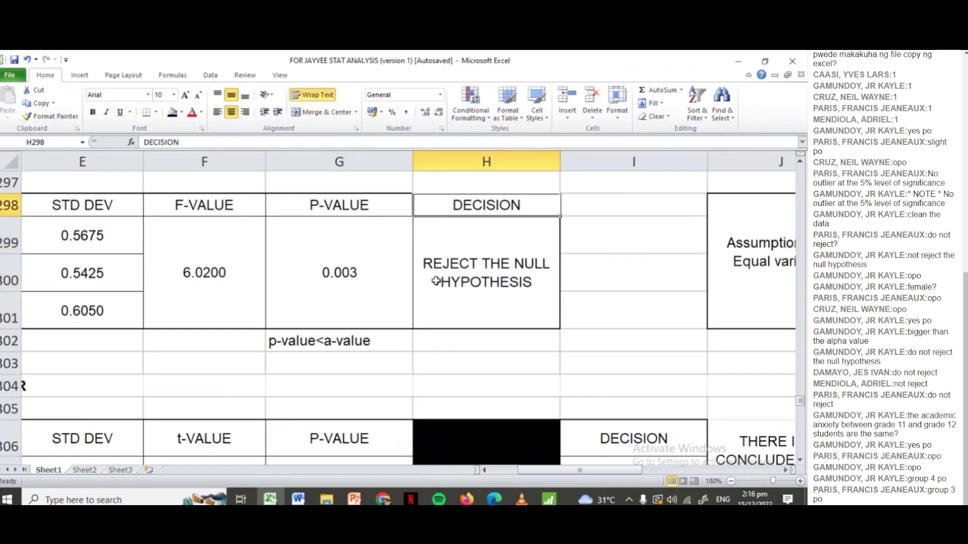
pyautogui.press('Up')
pyautogui.press('Up')
pyautogui.press('Up')
pyautogui.press('Up')
pyautogui.press('Up')
pyautogui.press('Up')
pyautogui.press('Up')
pyautogui.press('Up')
pyautogui.press('Up')
pyautogui.press('Up')
pyautogui.press('Up')
pyautogui.press('Up')
pyautogui.press('Up')
pyautogui.press('Up')
pyautogui.press('Up')
pyautogui.press('Up')
pyautogui.press('Up')
pyautogui.press('Up')
pyautogui.press('Up')
pyautogui.press('Up')
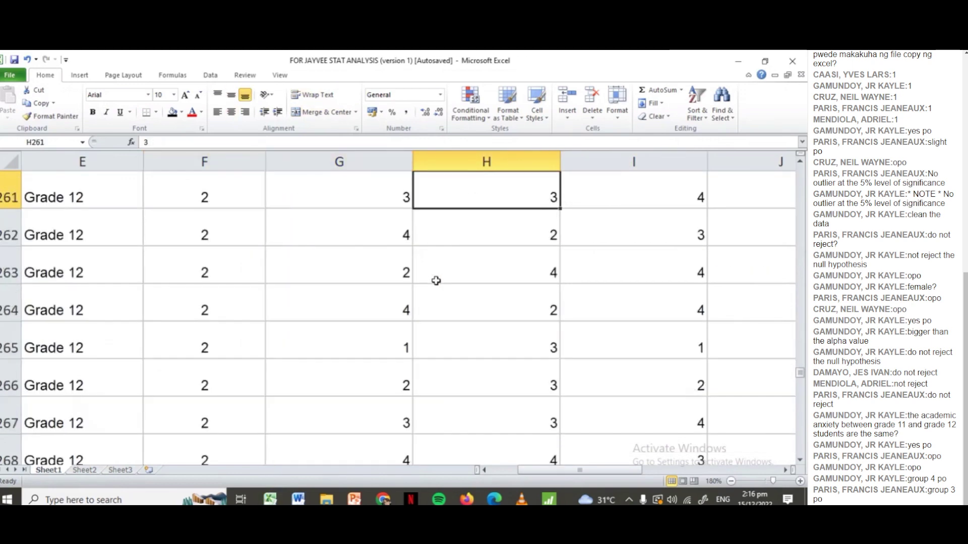
pyautogui.press('Up')
pyautogui.press('Up')
pyautogui.press('Up')
pyautogui.press('Up')
pyautogui.press('Up')
pyautogui.press('Up')
pyautogui.press('Up')
pyautogui.press('Up')
pyautogui.press('Up')
pyautogui.press('Up')
pyautogui.press('Up')
pyautogui.press('Up')
pyautogui.press('Up')
pyautogui.press('Up')
pyautogui.press('Up')
pyautogui.press('Up')
pyautogui.press('Up')
pyautogui.press('Up')
pyautogui.press('Up')
pyautogui.press('Up')
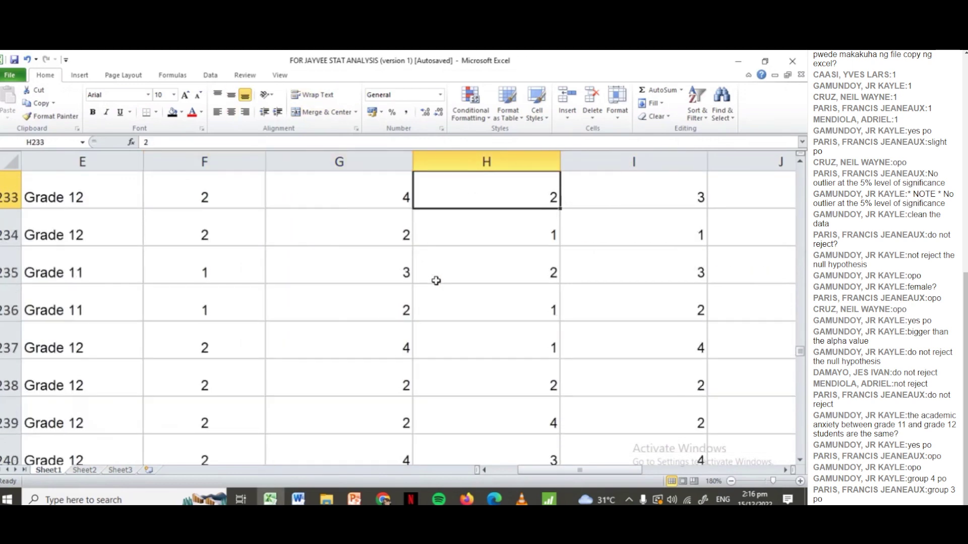
pyautogui.press('Up')
pyautogui.press('Up')
pyautogui.press('Up')
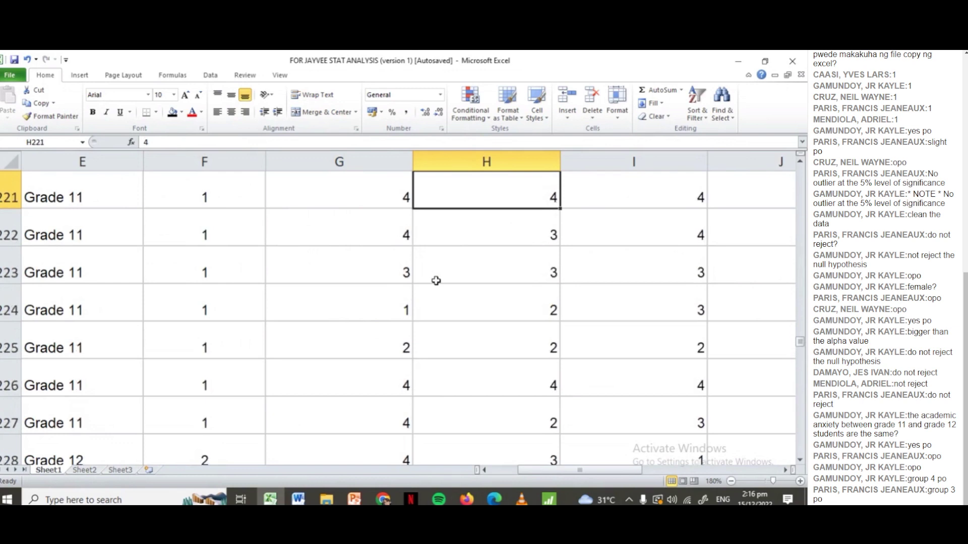
# Step: Look across the survey responses from the age column to the mean scores and academic anxiety levels in columns R and S
pyautogui.press('Home')
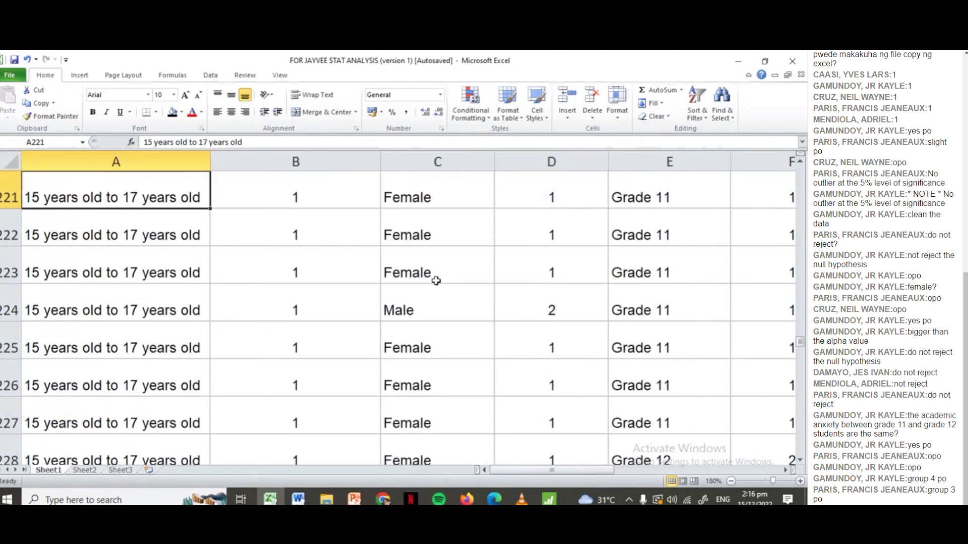
pyautogui.press('Right')
pyautogui.press('Right')
pyautogui.press('Right')
pyautogui.press('Right')
pyautogui.press('Right')
pyautogui.press('Right')
pyautogui.press('Right')
pyautogui.press('Right')
pyautogui.press('Right')
pyautogui.press('Right')
pyautogui.press('Right')
pyautogui.press('Right')
pyautogui.press('Right')
pyautogui.press('Right')
pyautogui.press('Right')
pyautogui.press('Right')
pyautogui.press('Right')
pyautogui.press('Right')
pyautogui.press('Right')
pyautogui.press('Right')
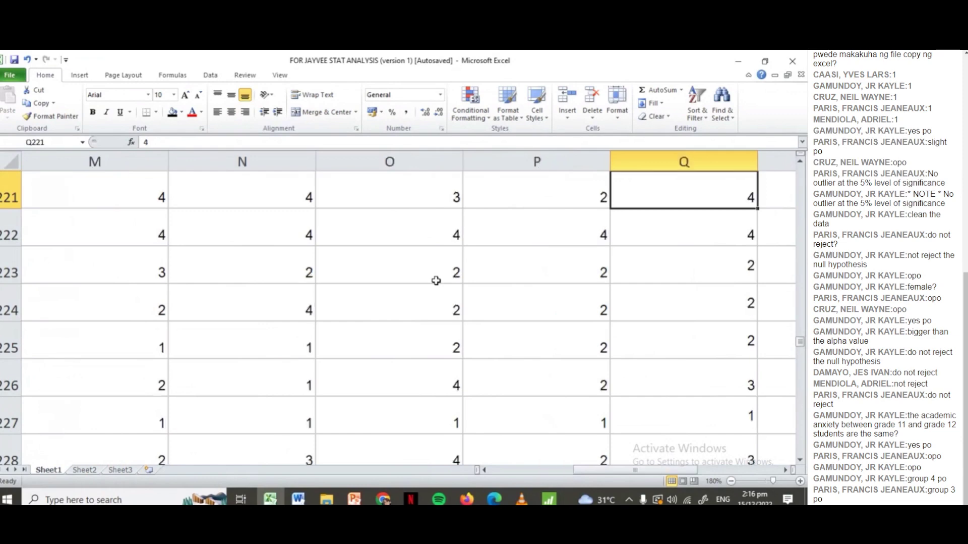
pyautogui.press('Left')
pyautogui.press('Up')
pyautogui.press('Up')
pyautogui.press('Up')
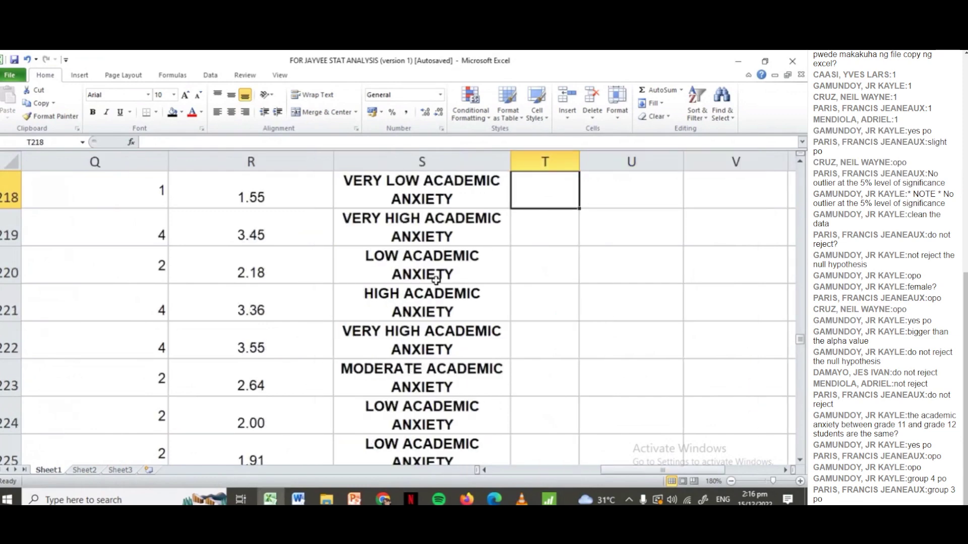
# Step: Return to the Age column and go up to the first records and column headings of the dataset
pyautogui.press('Home')
pyautogui.press('pageup')
pyautogui.press('pageup')
pyautogui.press('pageup')
pyautogui.press('pageup')
pyautogui.press('pageup')
pyautogui.press('pageup')
pyautogui.press('pageup')
pyautogui.press('pageup')
pyautogui.press('pageup')
pyautogui.press('pageup')
pyautogui.press('pageup')
pyautogui.press('pageup')
pyautogui.press('pageup')
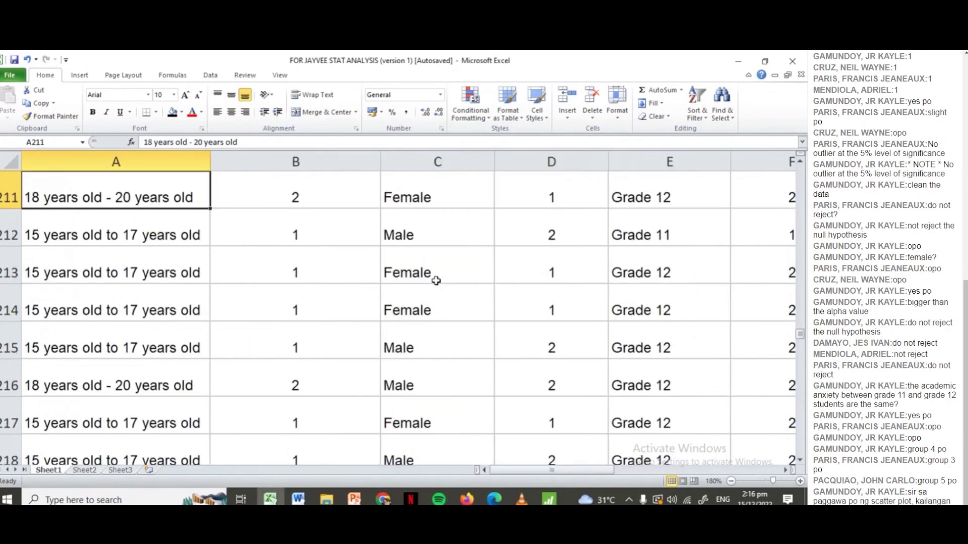
pyautogui.press('pageup')
pyautogui.press('pageup')
pyautogui.press('pageup')
pyautogui.press('pageup')
pyautogui.press('pageup')
pyautogui.press('pageup')
pyautogui.press('pageup')
pyautogui.press('pageup')
pyautogui.press('pageup')
pyautogui.press('pageup')
pyautogui.press('pageup')
pyautogui.press('pageup')
pyautogui.press('pageup')
pyautogui.press('pageup')
pyautogui.press('pageup')
pyautogui.press('pageup')
pyautogui.press('pageup')
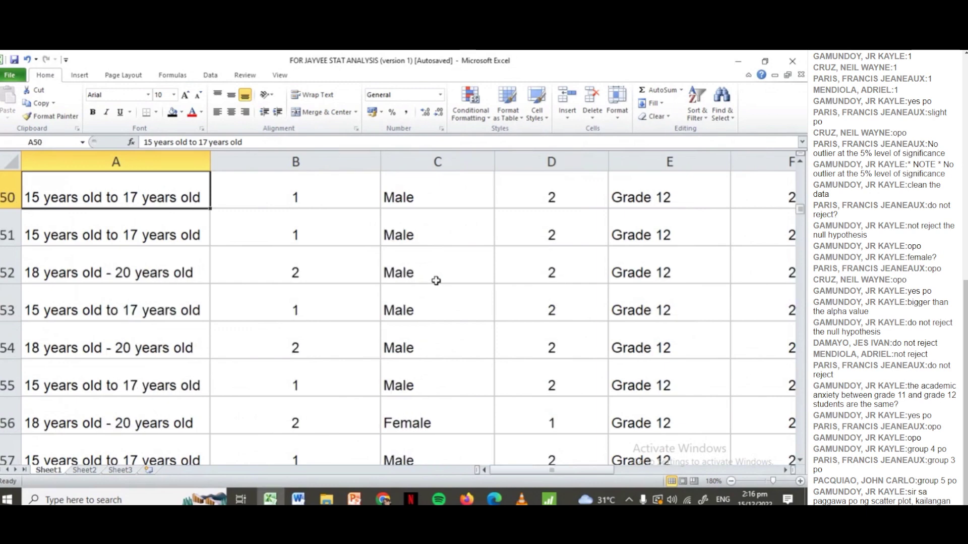
pyautogui.press('Up')
pyautogui.press('Up')
pyautogui.press('Up')
pyautogui.press('Up')
pyautogui.press('Up')
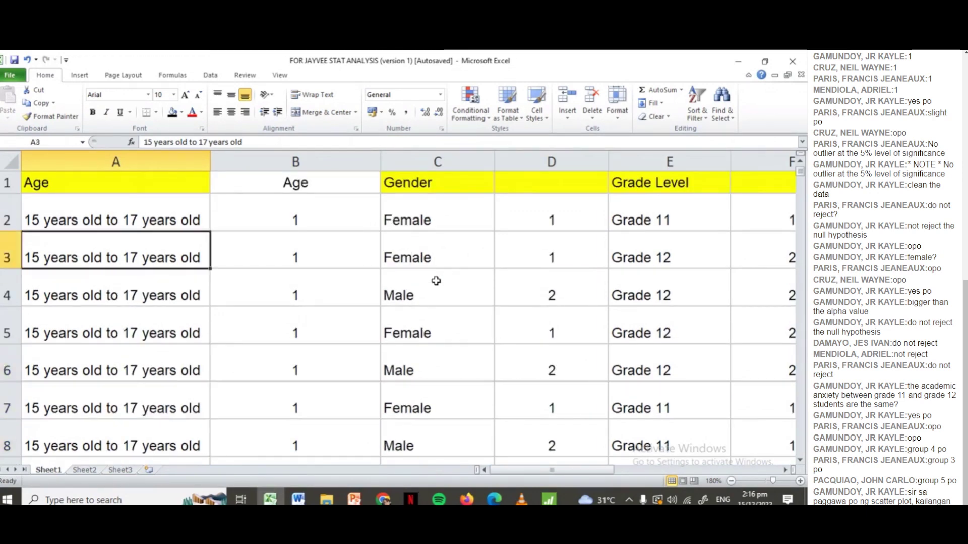
# Step: Go across the first survey record to the anxiety level in column S and back to its mean score formula in R2
pyautogui.press('Right')
pyautogui.press('Right')
pyautogui.press('Right')
pyautogui.press('Right')
pyautogui.press('Right')
pyautogui.press('Right')
pyautogui.press('Right')
pyautogui.press('Right')
pyautogui.press('Right')
pyautogui.press('Right')
pyautogui.press('Right')
pyautogui.press('Right')
pyautogui.press('Right')
pyautogui.press('Right')
pyautogui.press('Right')
pyautogui.press('Right')
pyautogui.press('Right')
pyautogui.press('Right')
pyautogui.press('Right')
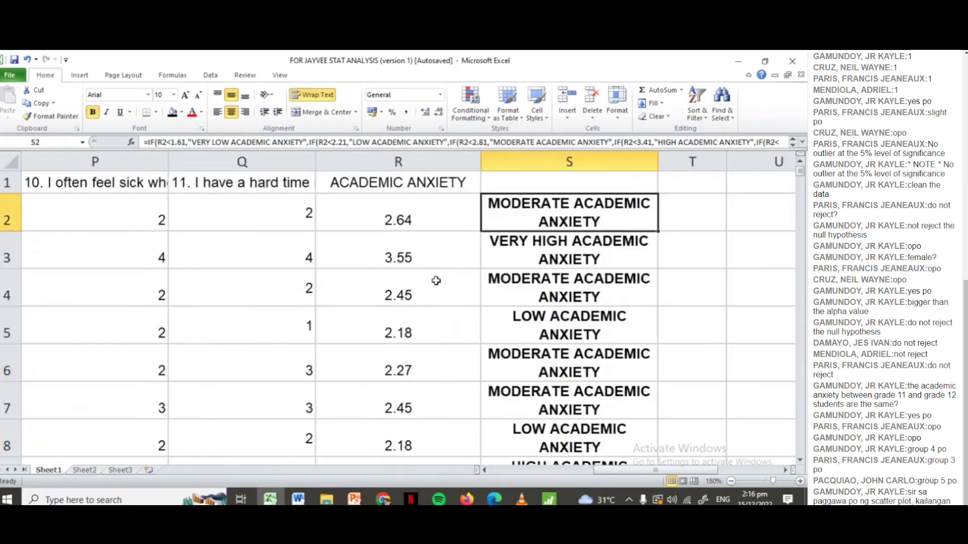
pyautogui.press('Left')
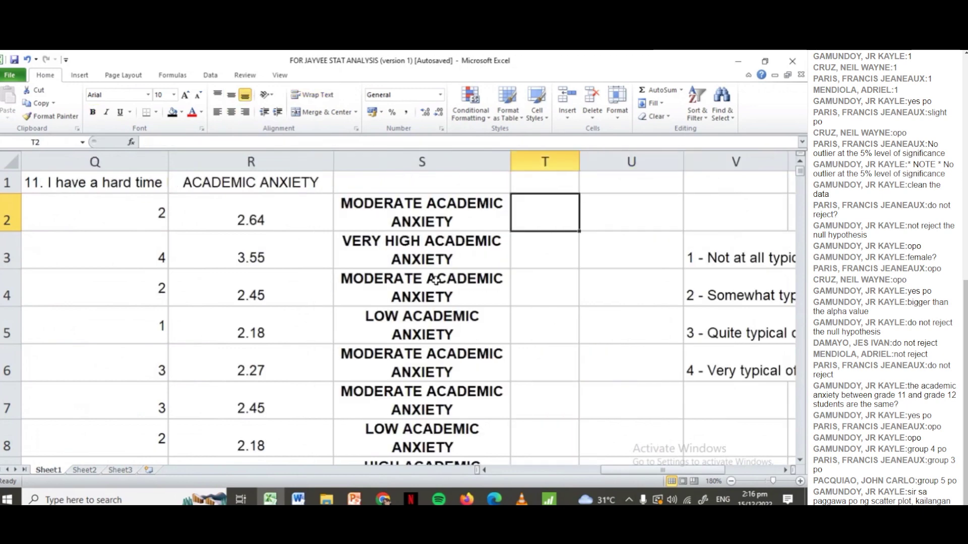
pyautogui.press('Left')
pyautogui.press('Left')
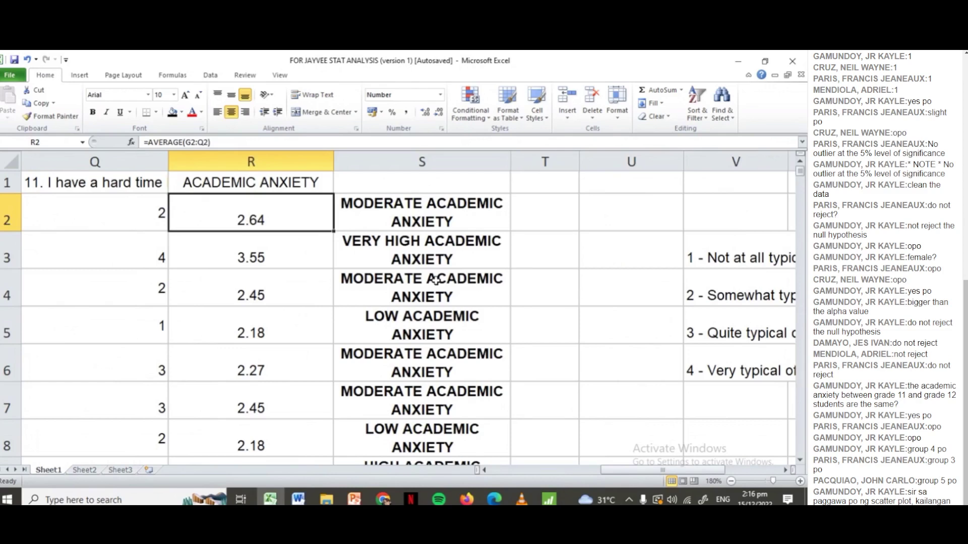
pyautogui.press('XF86AudioLowerVolume')
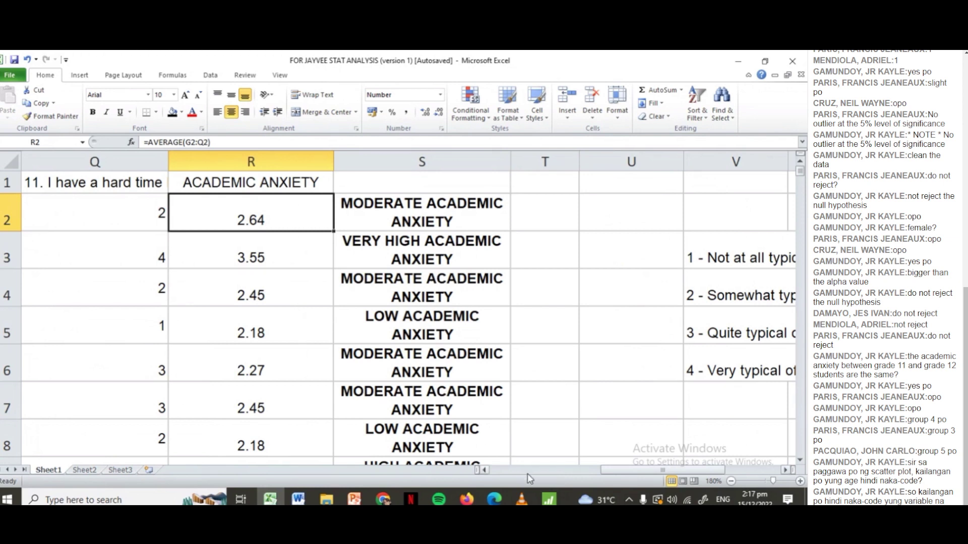
# Step: Switch to Minitab and look through the first worksheet records from ACADEMIC ANXIETY across to GRADE LEVEL
pyautogui.click(549, 499)
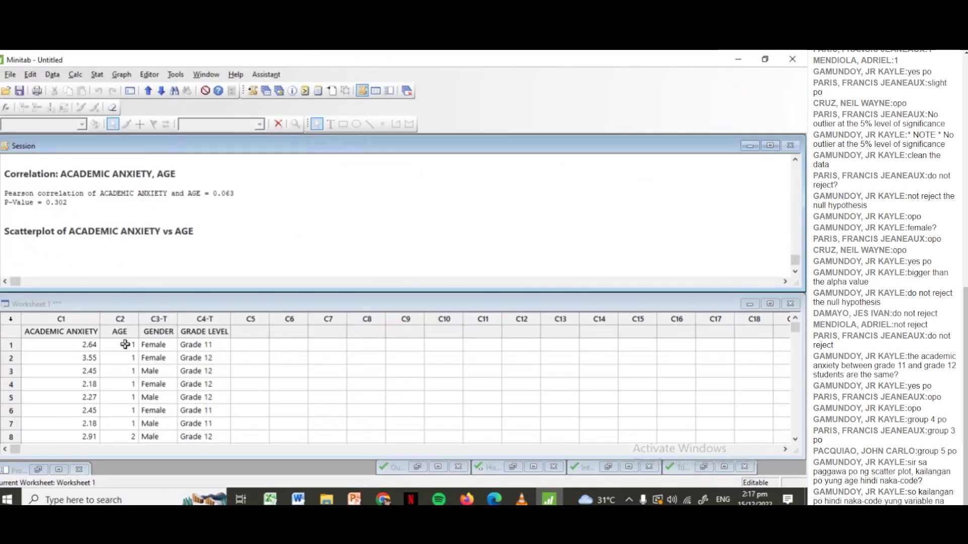
pyautogui.click(84, 344)
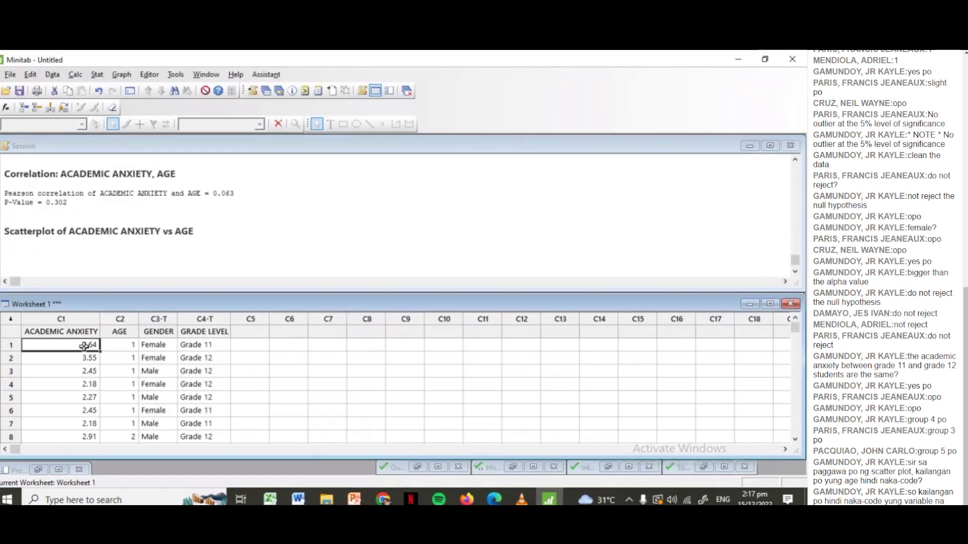
pyautogui.press('Down')
pyautogui.press('Down')
pyautogui.press('Down')
pyautogui.press('Down')
pyautogui.press('Down')
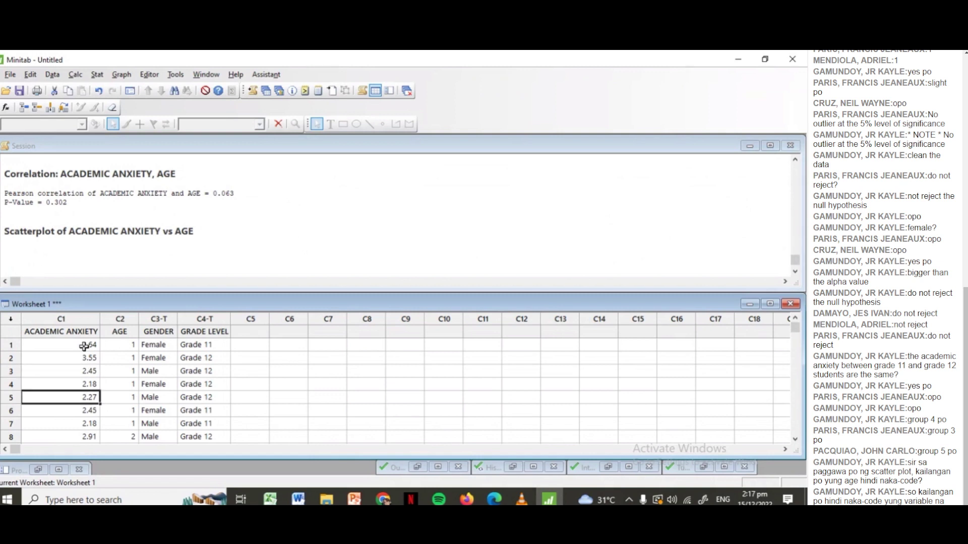
pyautogui.press('Right')
pyautogui.press('Right')
pyautogui.press('Right')
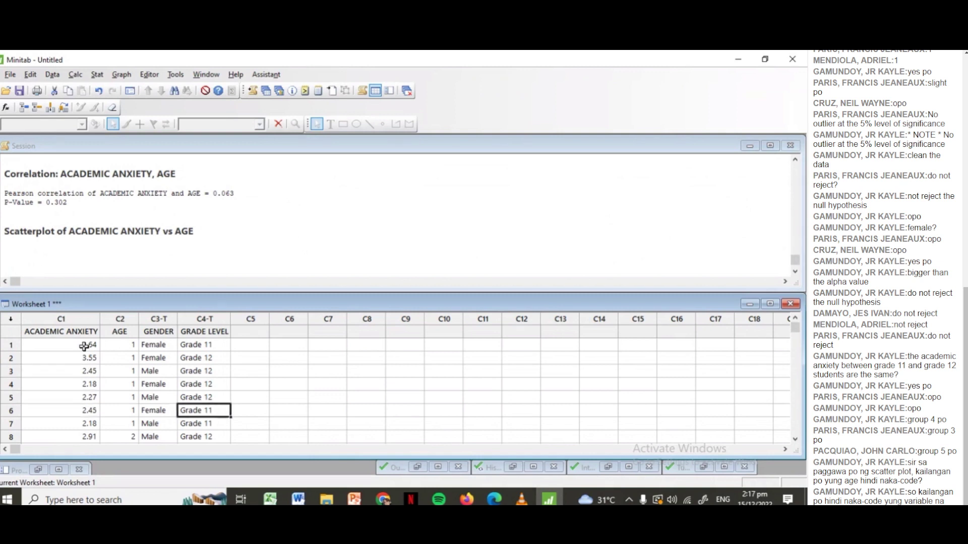
# Step: Compare the AGE, GENDER and GRADE LEVEL entries in row 6, then go up to the first record's gender
pyautogui.press('Left')
pyautogui.press('Left')
pyautogui.press('Right')
pyautogui.press('Left')
pyautogui.press('Left')
pyautogui.press('Right')
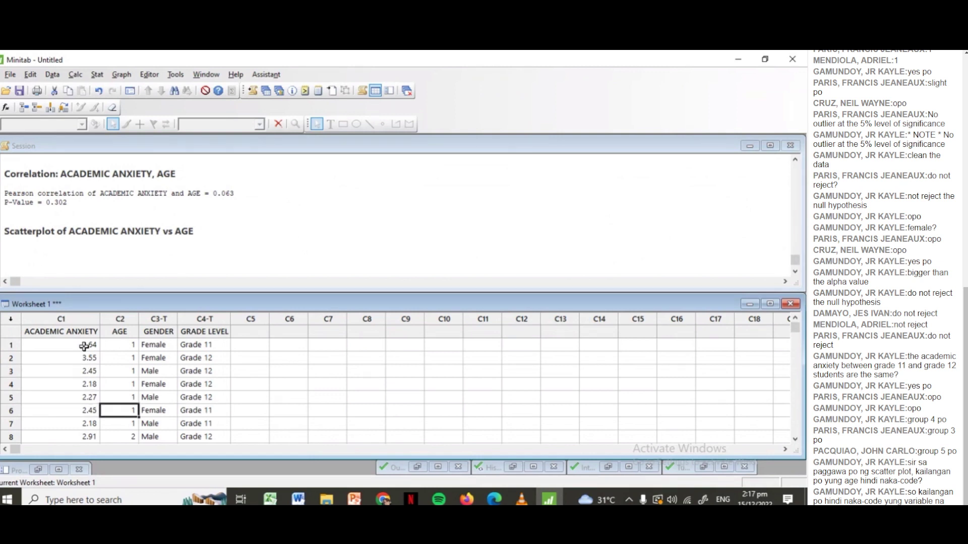
pyautogui.press('Right')
pyautogui.press('Right')
pyautogui.press('Left')
pyautogui.press('Left')
pyautogui.press('Left')
pyautogui.press('Right')
pyautogui.press('Right')
pyautogui.press('Right')
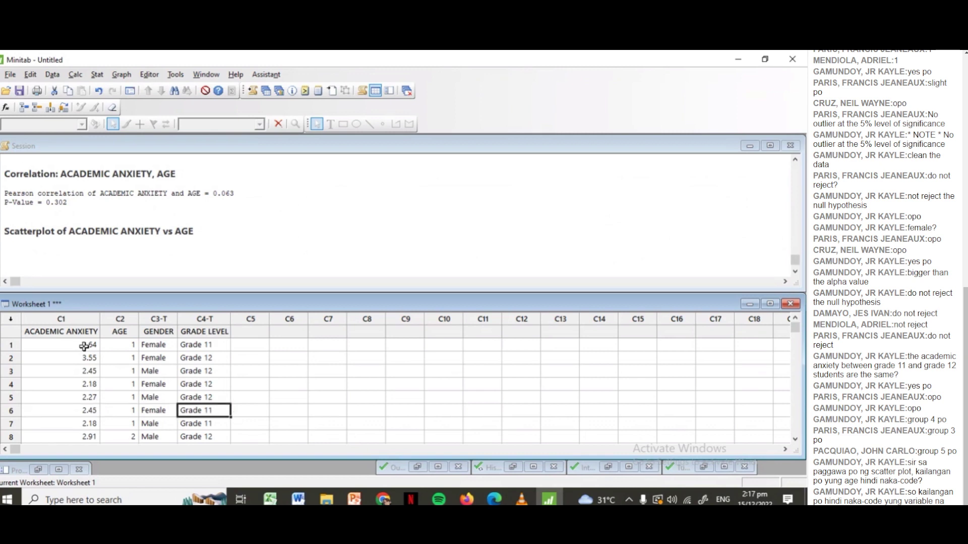
pyautogui.press('Left')
pyautogui.press('Left')
pyautogui.press('Up')
pyautogui.press('Up')
pyautogui.press('Up')
pyautogui.press('Up')
pyautogui.press('Up')
pyautogui.press('Right')
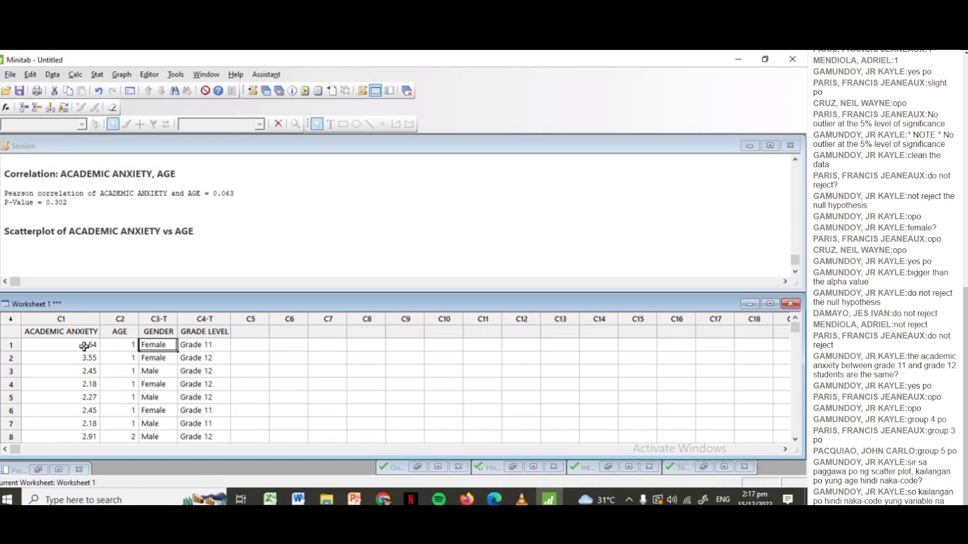
# Step: Go through the age, gender and grade level categories record by record down to the age in row 8
pyautogui.press('Left')
pyautogui.press('Down')
pyautogui.press('Right')
pyautogui.press('Right')
pyautogui.press('Left')
pyautogui.press('Down')
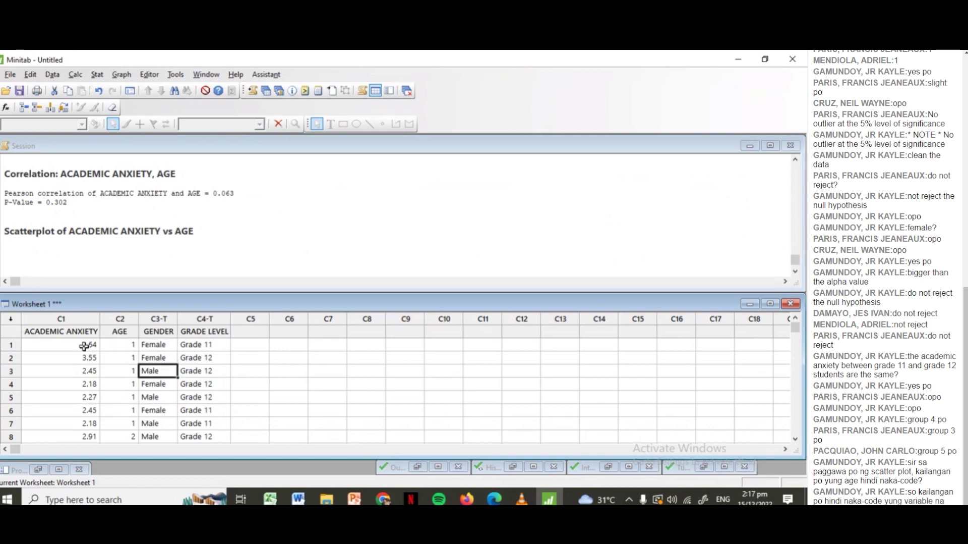
pyautogui.press('Down')
pyautogui.press('Right')
pyautogui.press('Down')
pyautogui.press('Left')
pyautogui.press('Left')
pyautogui.press('Down')
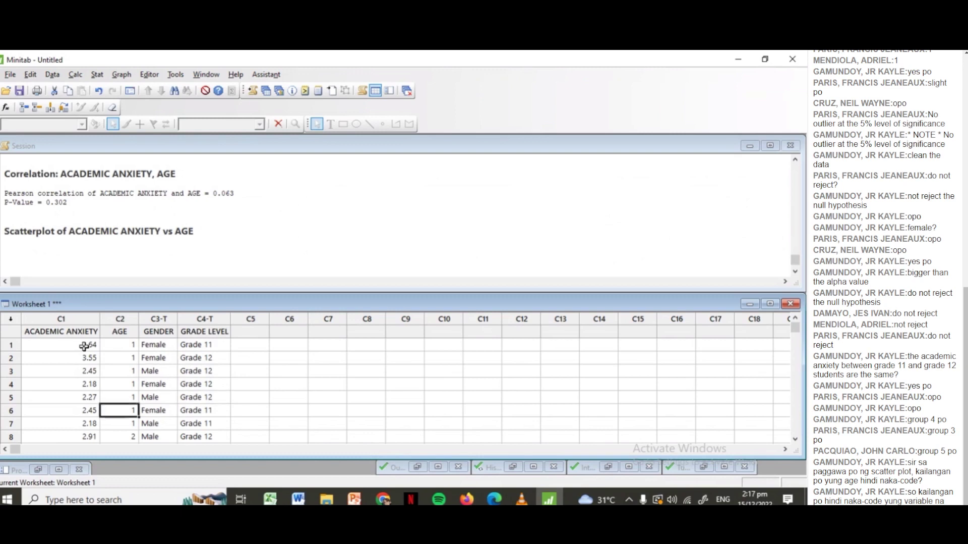
pyautogui.press('Right')
pyautogui.press('Right')
pyautogui.press('Down')
pyautogui.press('Left')
pyautogui.press('Left')
pyautogui.press('Down')
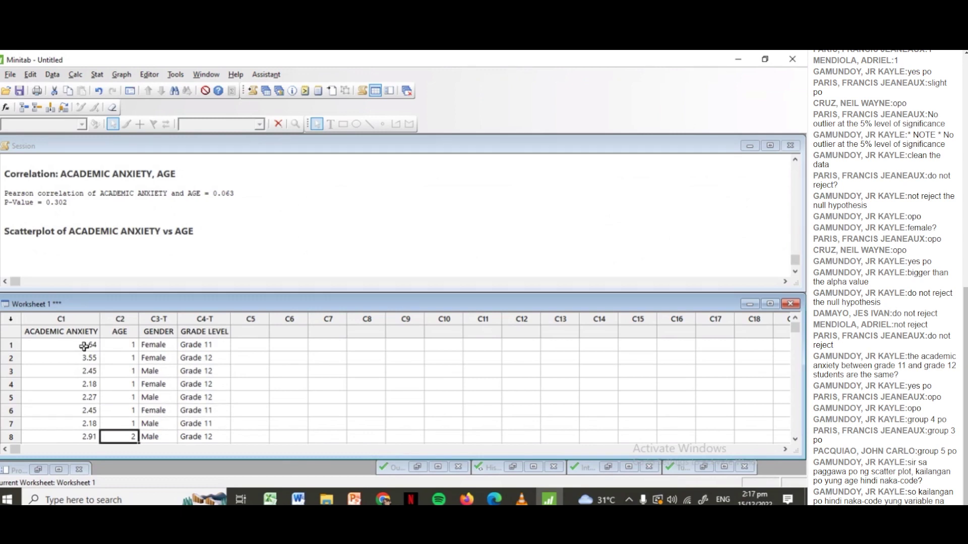
# Step: Review the AGE codes down to about row 13, then return to the first record and its grade level
pyautogui.press('Down')
pyautogui.press('Down')
pyautogui.press('Down')
pyautogui.press('Down')
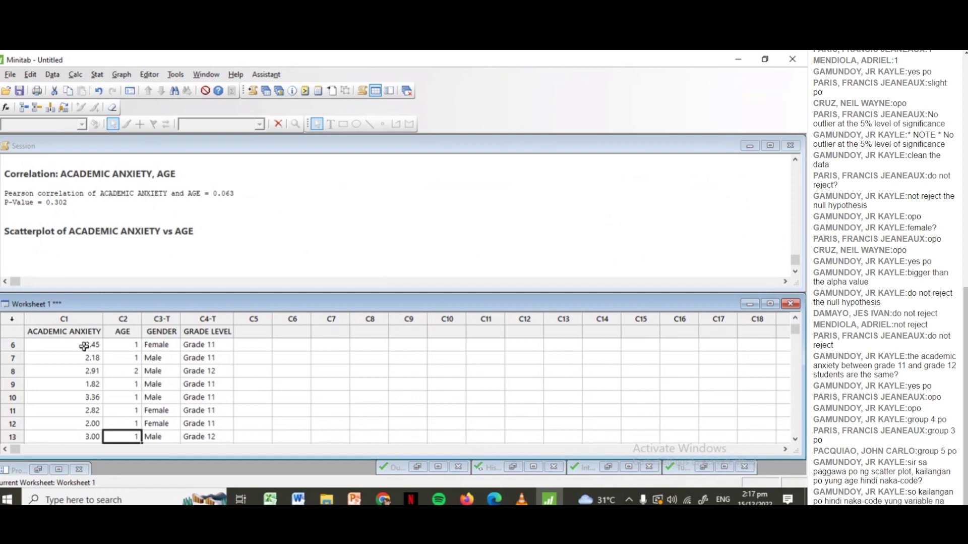
pyautogui.press('Down')
pyautogui.press('Up')
pyautogui.press('Up')
pyautogui.press('Up')
pyautogui.press('Up')
pyautogui.press('Up')
pyautogui.press('Up')
pyautogui.press('Up')
pyautogui.press('Up')
pyautogui.press('Up')
pyautogui.press('Up')
pyautogui.press('Up')
pyautogui.press('Up')
pyautogui.press('Up')
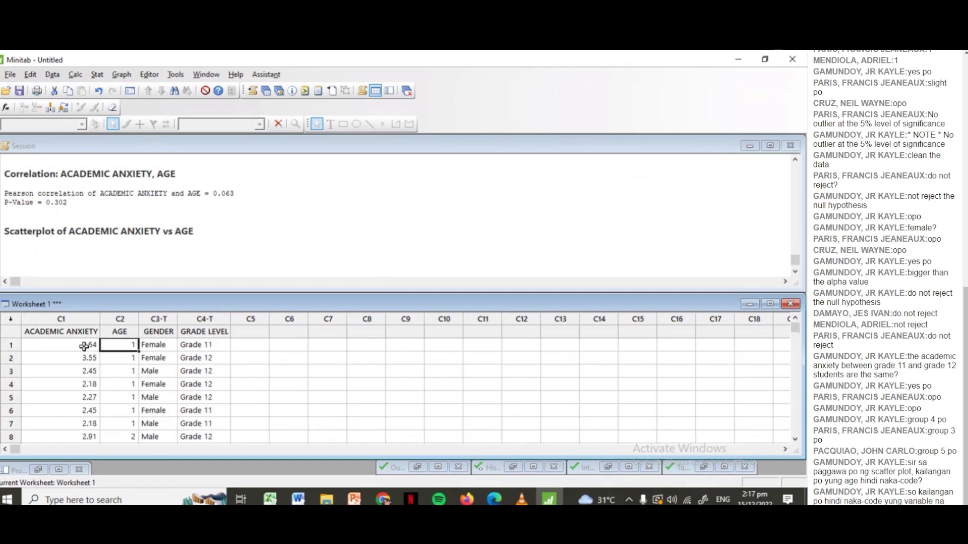
pyautogui.press('Right')
pyautogui.press('Right')
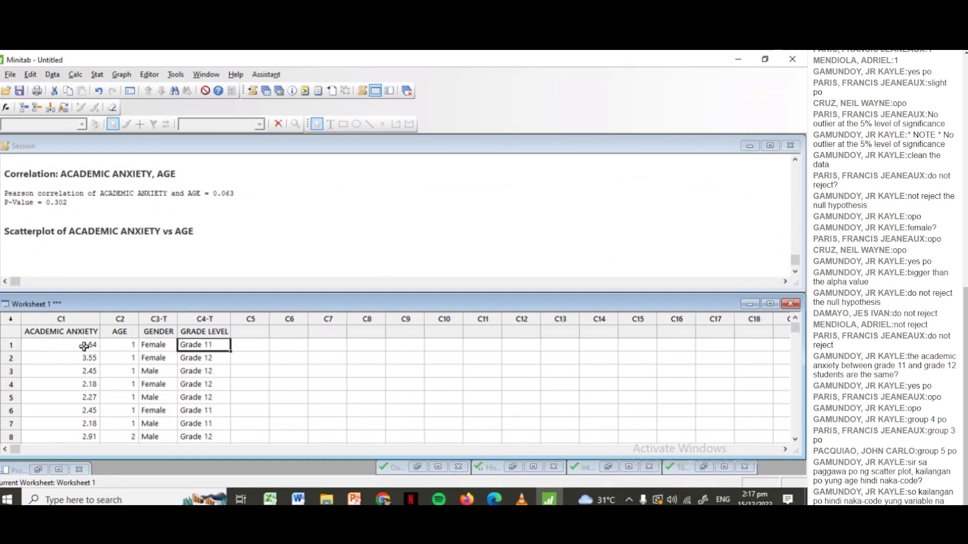
# Step: Run a Chi-Square Test for Association on raw data with ACADEMIC ANXIETY as rows and GENDER as columns
pyautogui.click(94, 75)
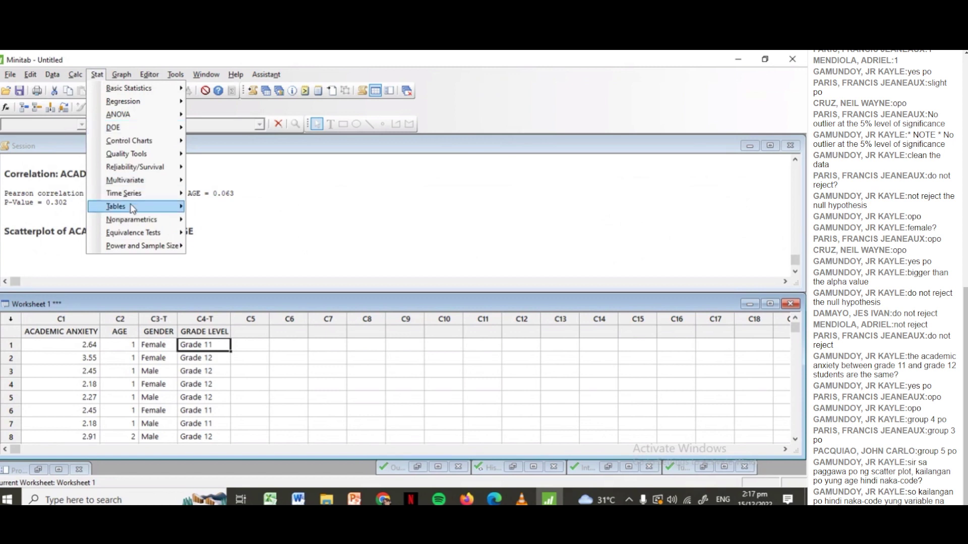
pyautogui.moveTo(133, 209)
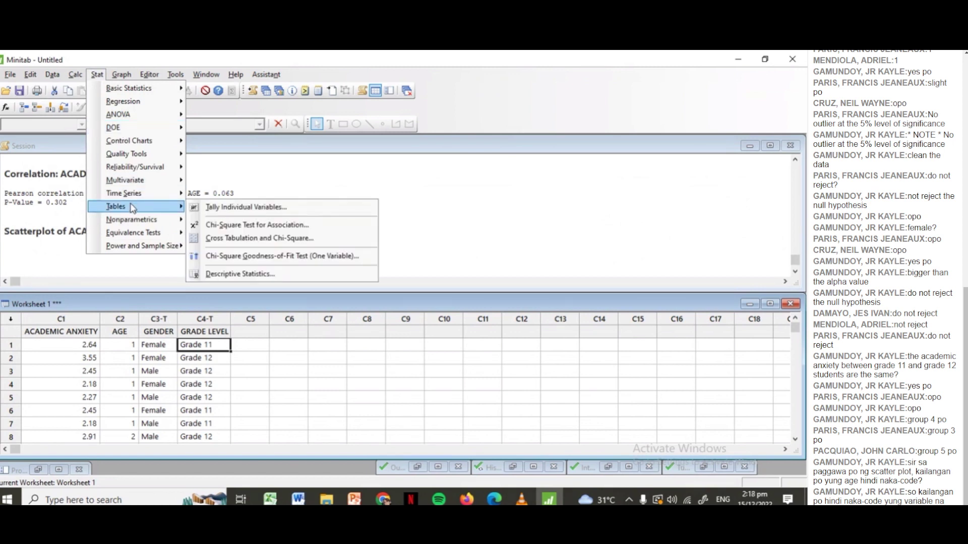
pyautogui.click(219, 225)
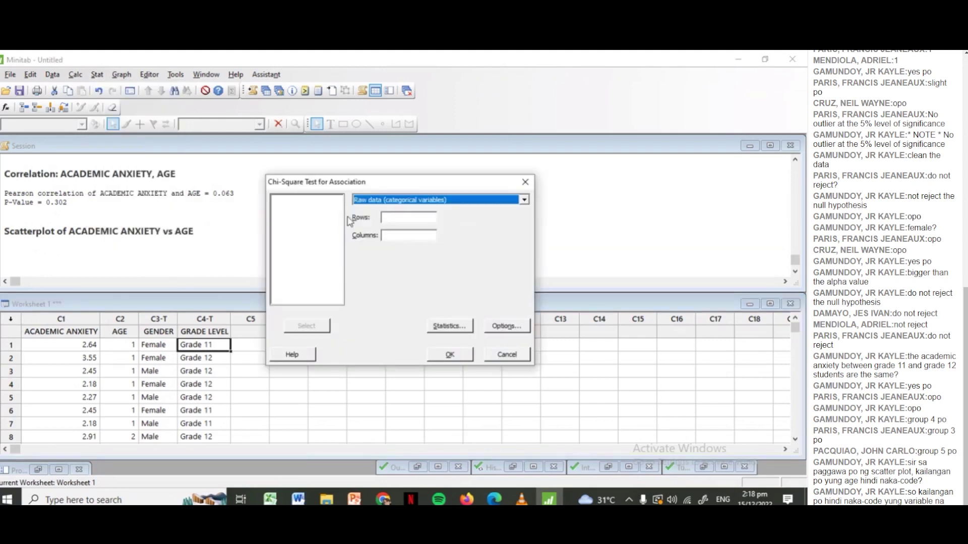
pyautogui.click(388, 217)
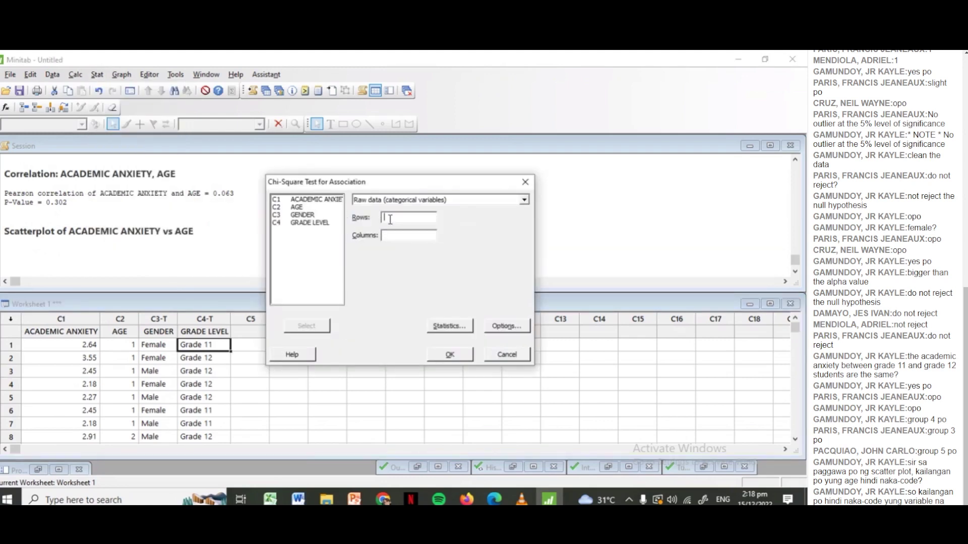
pyautogui.doubleClick(309, 202)
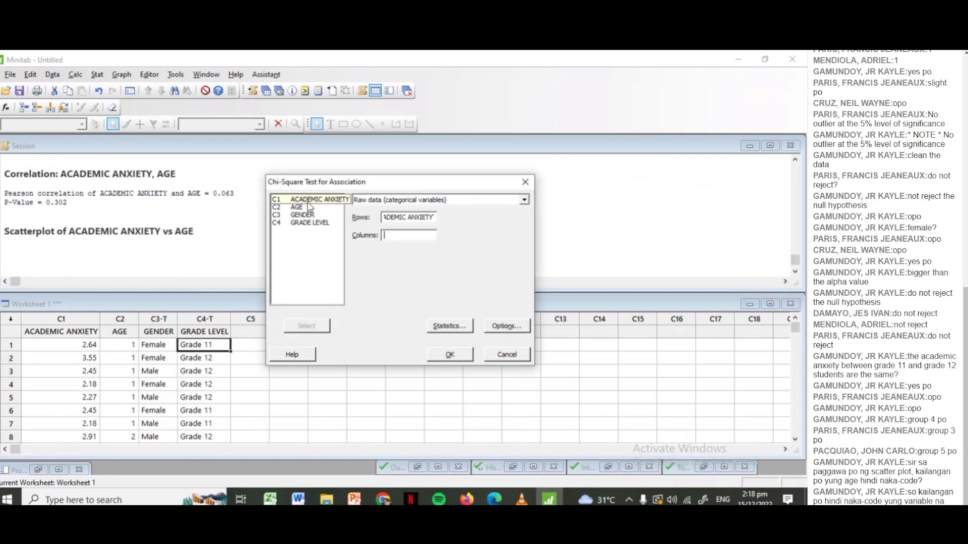
pyautogui.doubleClick(310, 216)
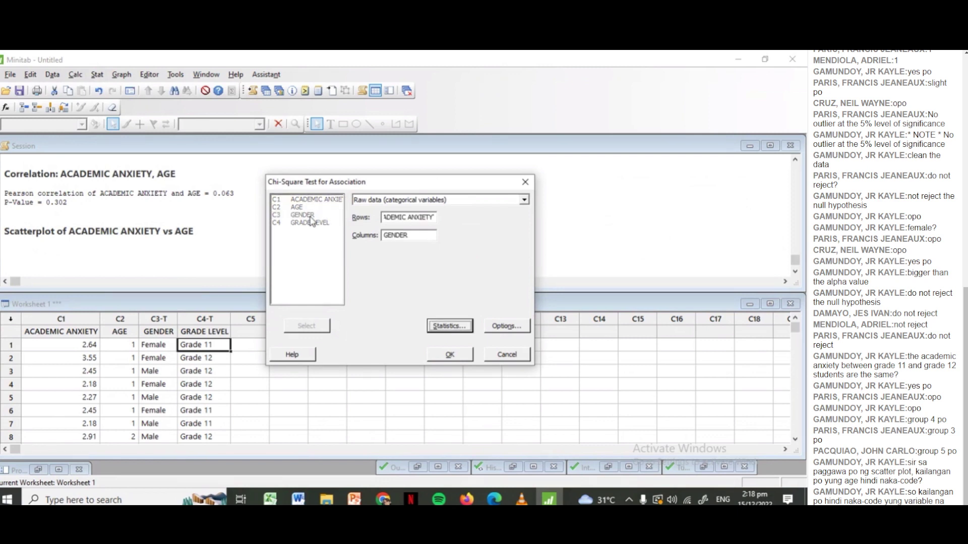
pyautogui.click(451, 354)
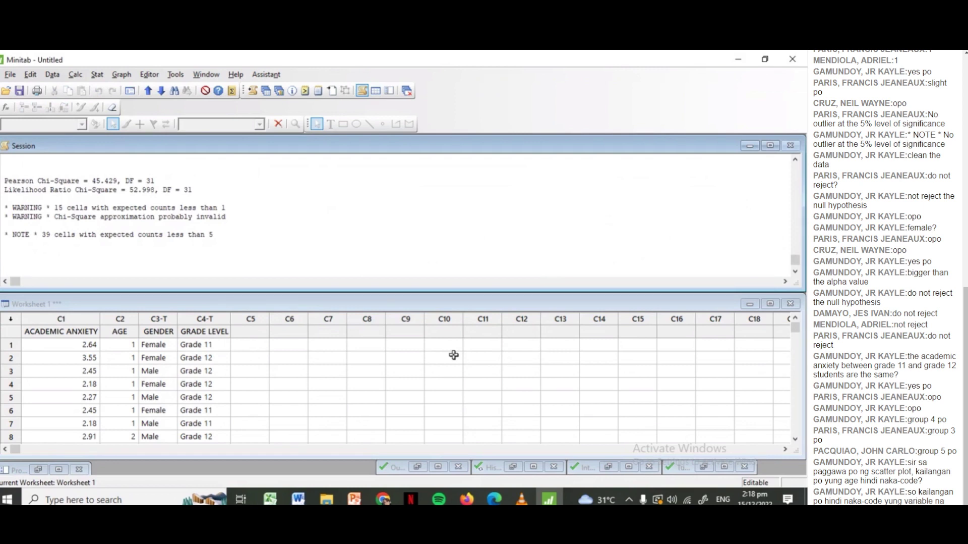
# Step: Examine the Pearson and likelihood ratio chi-square lines and their degrees of freedom in the session output
pyautogui.press('Up')
pyautogui.press('Up')
pyautogui.press('Up')
pyautogui.press('Up')
pyautogui.press('Up')
pyautogui.press('Up')
pyautogui.press('Up')
pyautogui.press('Up')
pyautogui.press('Up')
pyautogui.press('Right')
pyautogui.press('Right')
pyautogui.press('Down')
pyautogui.press('Right')
pyautogui.press('Right')
pyautogui.press('Right')
pyautogui.press('Right')
pyautogui.press('Right')
pyautogui.press('Right')
pyautogui.press('Right')
pyautogui.press('Right')
pyautogui.press('Right')
pyautogui.press('Right')
pyautogui.press('Right')
pyautogui.press('Right')
pyautogui.press('Right')
pyautogui.press('Right')
pyautogui.press('Right')
pyautogui.press('Right')
pyautogui.press('Right')
pyautogui.press('Right')
pyautogui.press('Right')
pyautogui.press('Right')
pyautogui.press('Right')
pyautogui.press('Right')
pyautogui.press('Right')
pyautogui.press('Right')
pyautogui.press('Right')
pyautogui.press('Right')
pyautogui.press('Right')
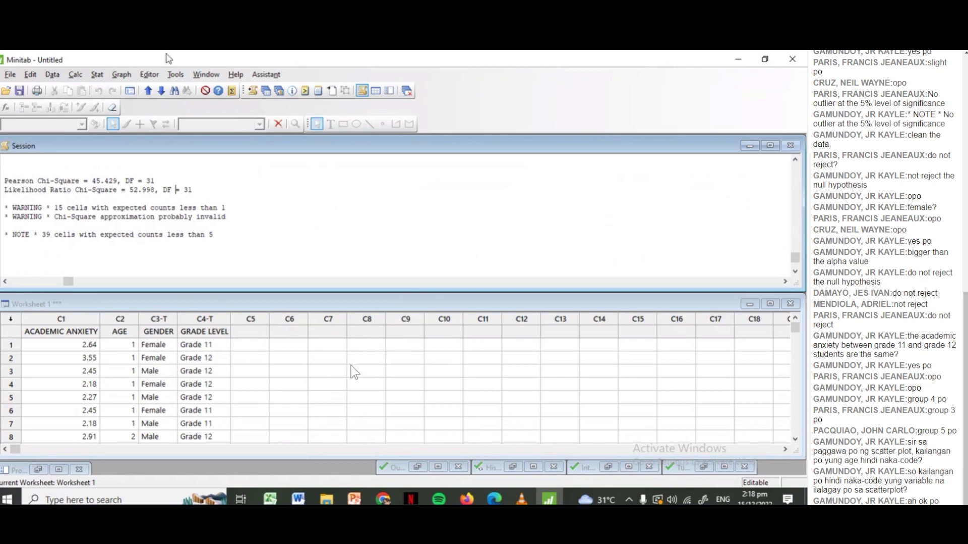
pyautogui.click(97, 74)
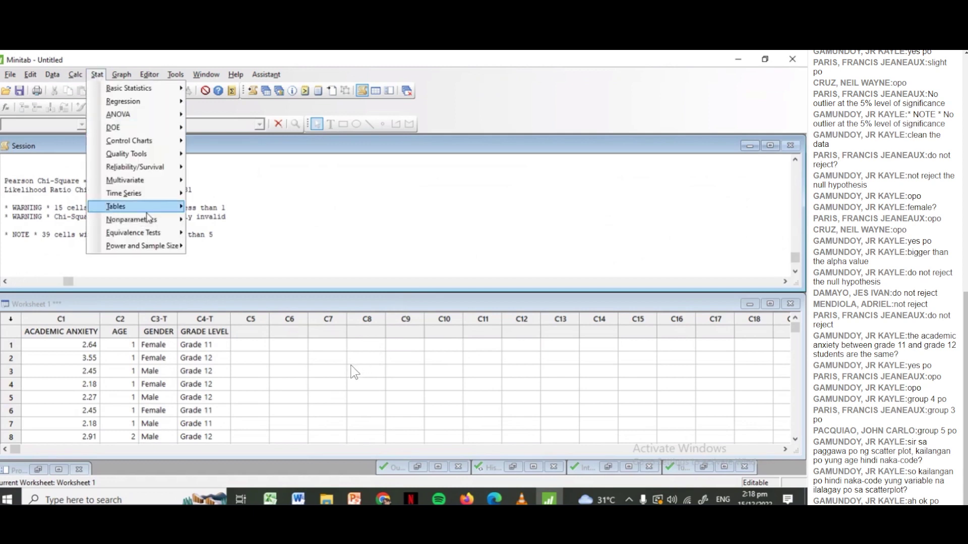
pyautogui.moveTo(157, 210)
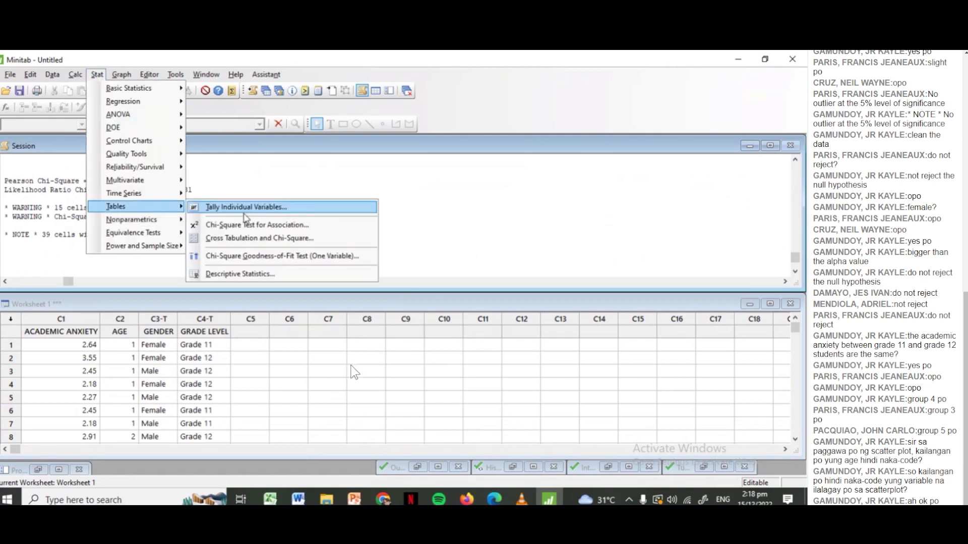
pyautogui.click(532, 264)
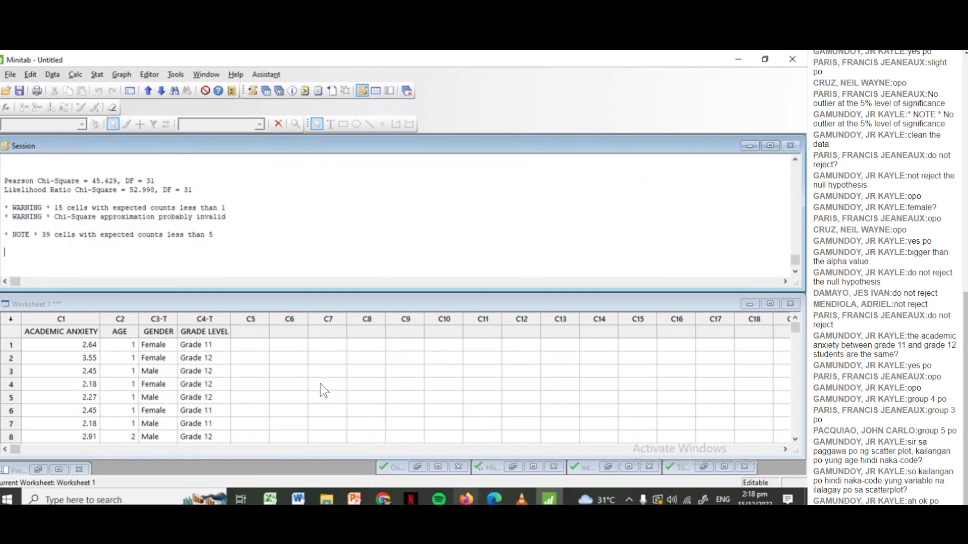
# Step: Switch to the BigBlueButton conference in Firefox and pause the session recording, confirming the pause
pyautogui.moveTo(467, 499)
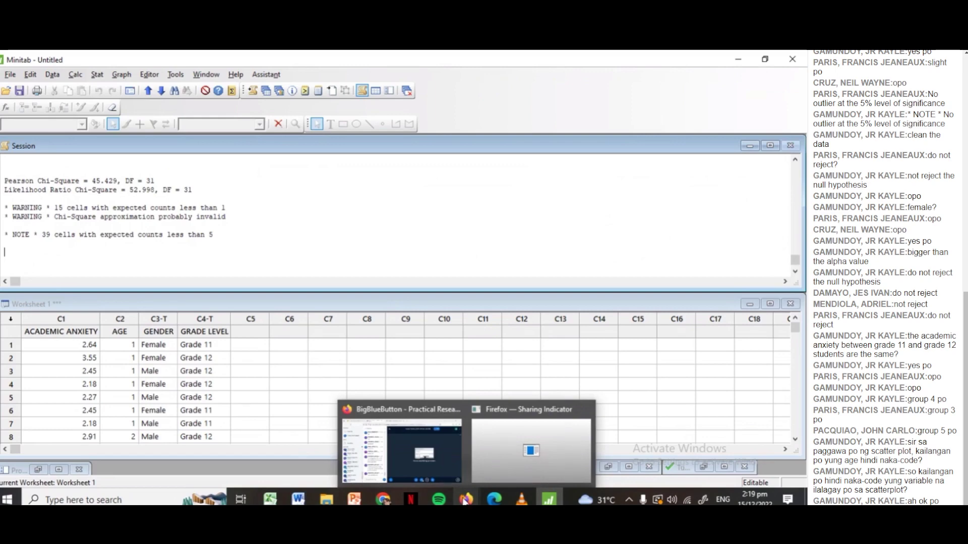
pyautogui.click(439, 469)
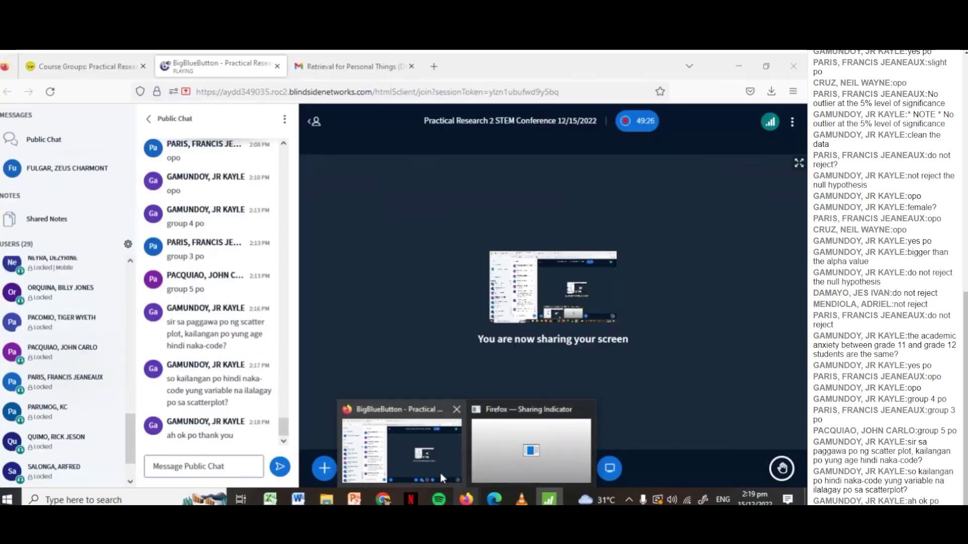
pyautogui.click(440, 470)
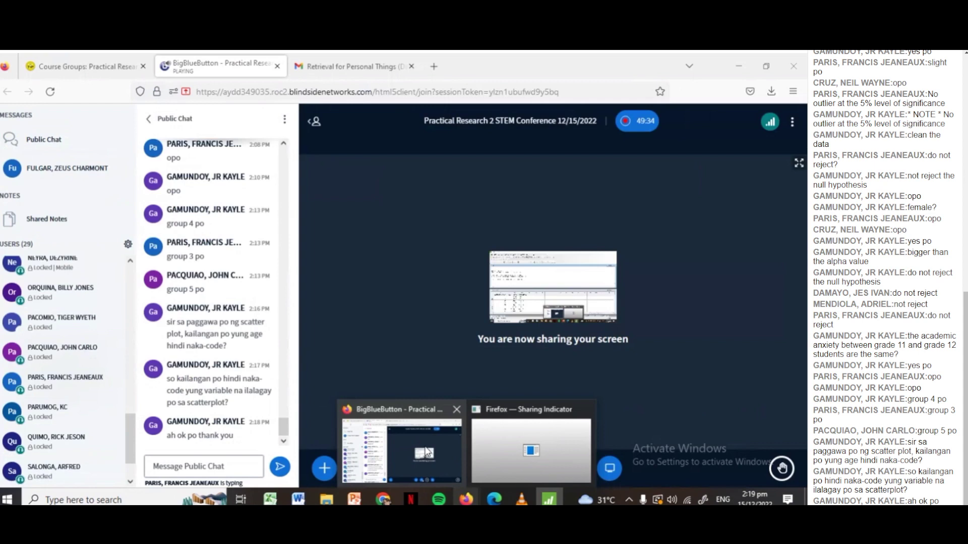
pyautogui.click(425, 451)
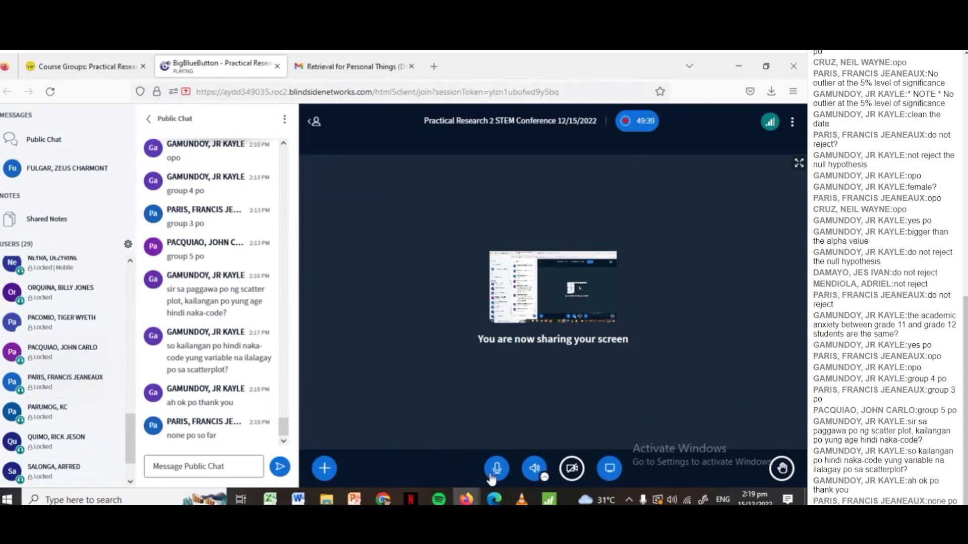
pyautogui.click(636, 121)
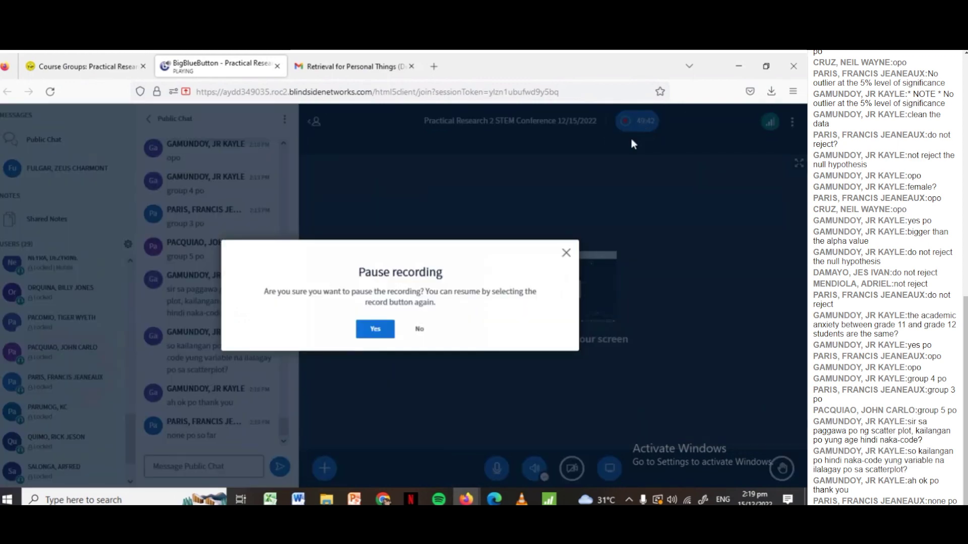
pyautogui.click(374, 330)
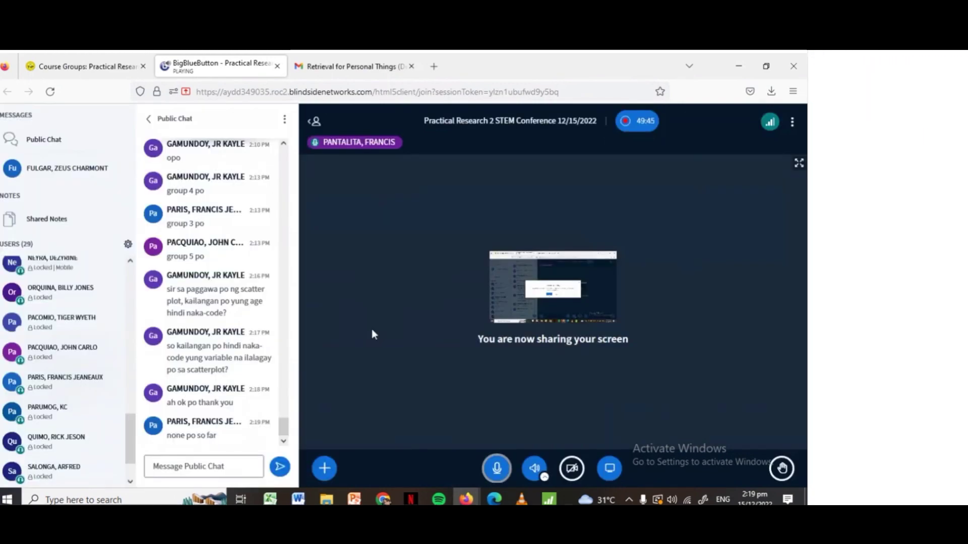